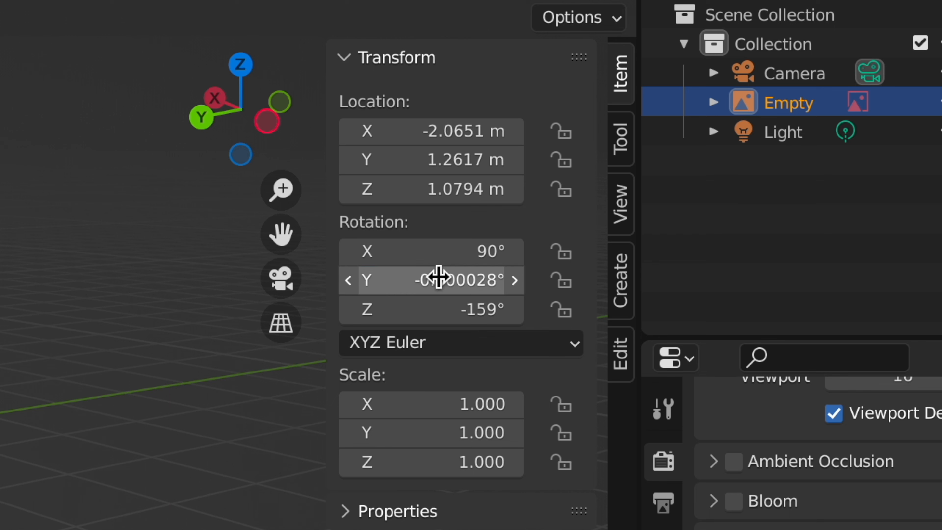
Set the reference image's rotation to 0° on Y and 90° on Z
type("0")
key("Return")
left_click(445, 309)
type("90")
key("Return")
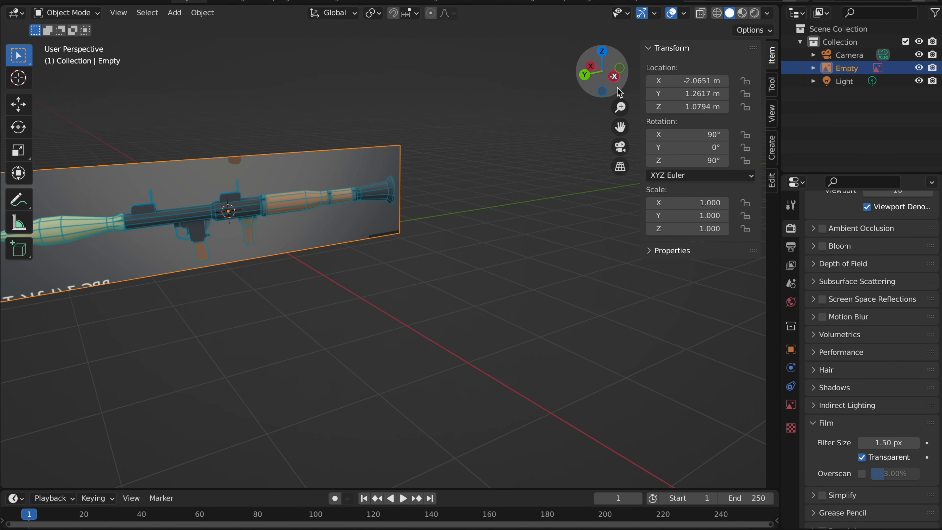
In the left view, scale the reference image to about 1.95 and move it to about Y -0.63 m, Z 1.27 m
left_click(614, 76)
key("s")
left_click(444, 471)
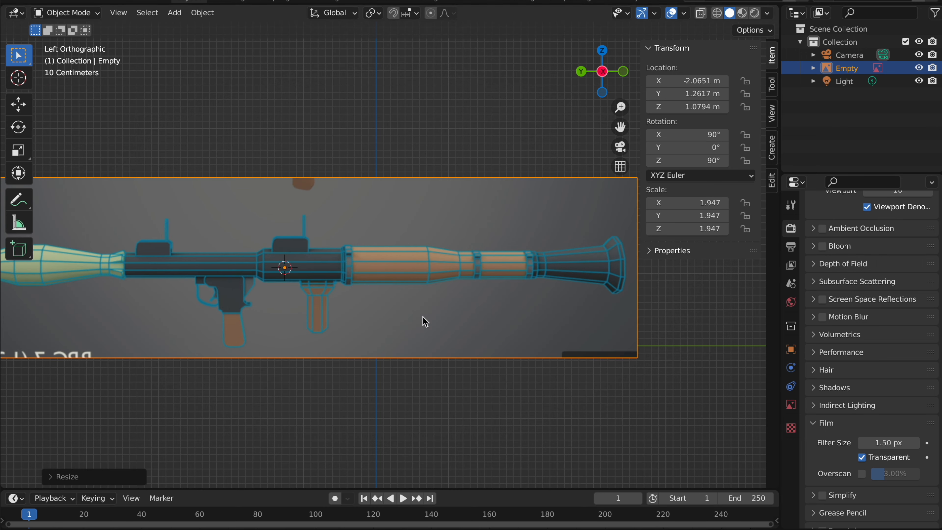
key("g")
left_click(566, 304)
left_click(402, 105)
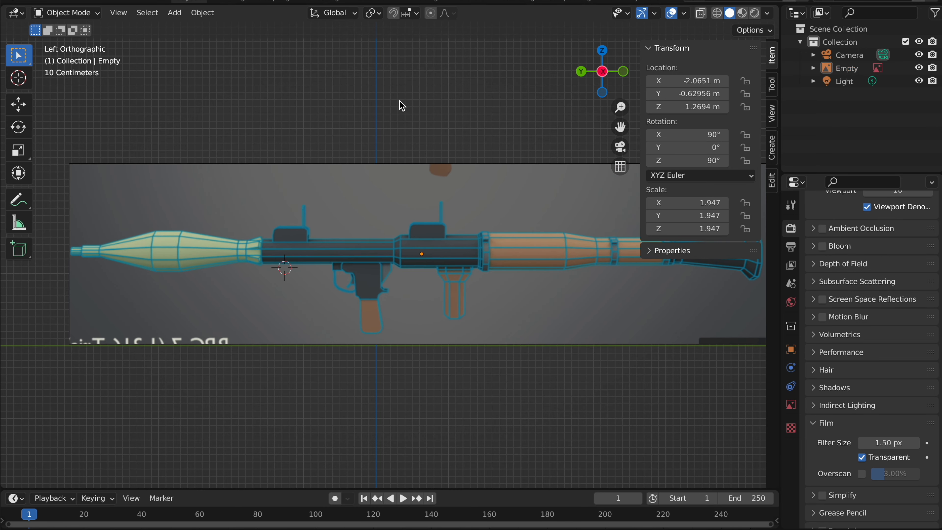
Add a mesh cylinder in front of the launcher reference image
middle_click_drag(403, 105, 482, 76, "shift")
key("shift+a")
mouse_move(378, 27)
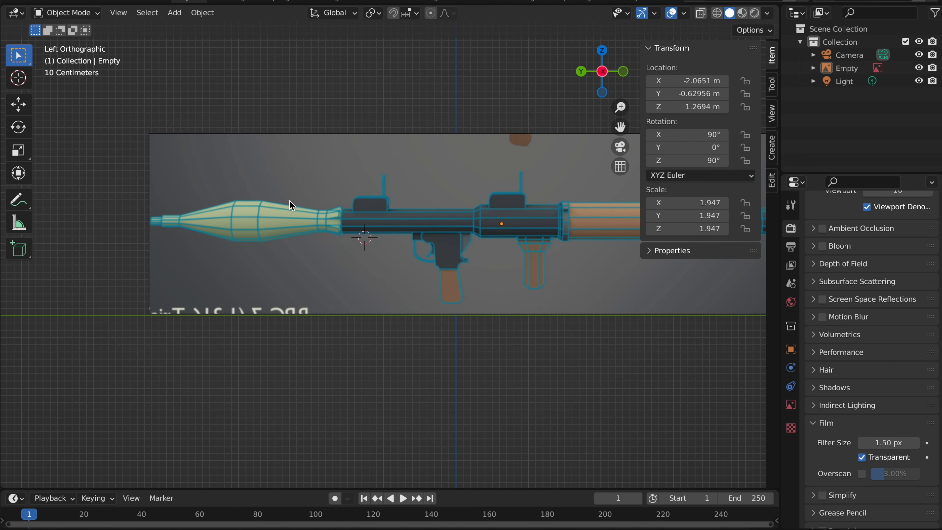
middle_click_drag(334, 209, 277, 206, "shift")
middle_click_drag(526, 239, 480, 248, "shift")
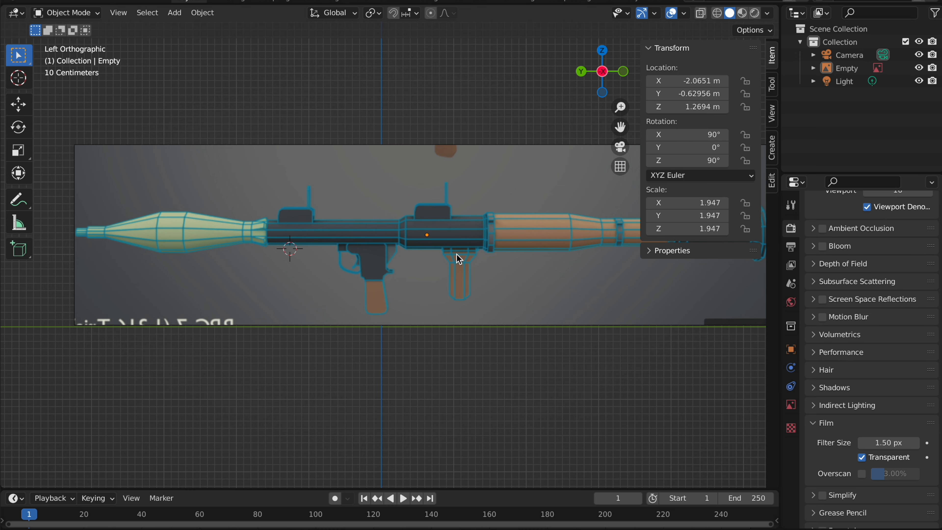
middle_click_drag(425, 288, 420, 266, "shift")
scroll(459, 204, "right", 3)
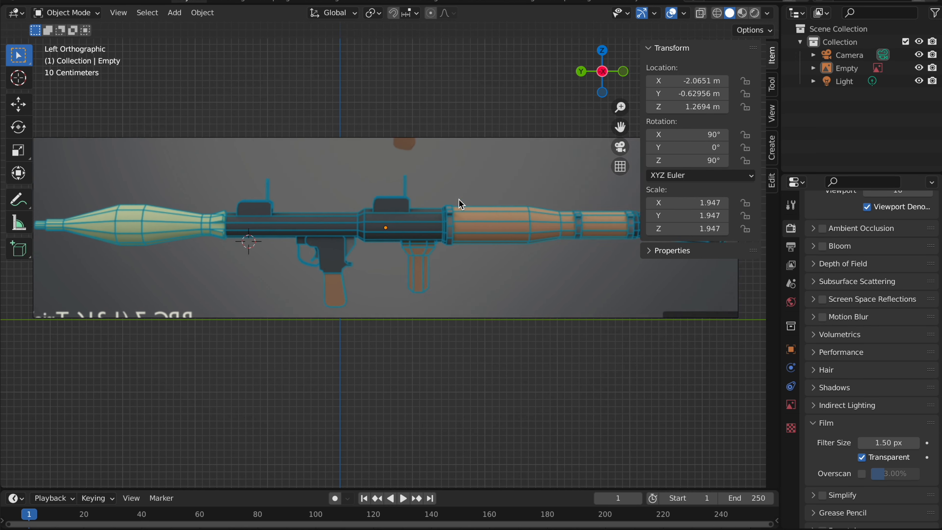
key("shift+a")
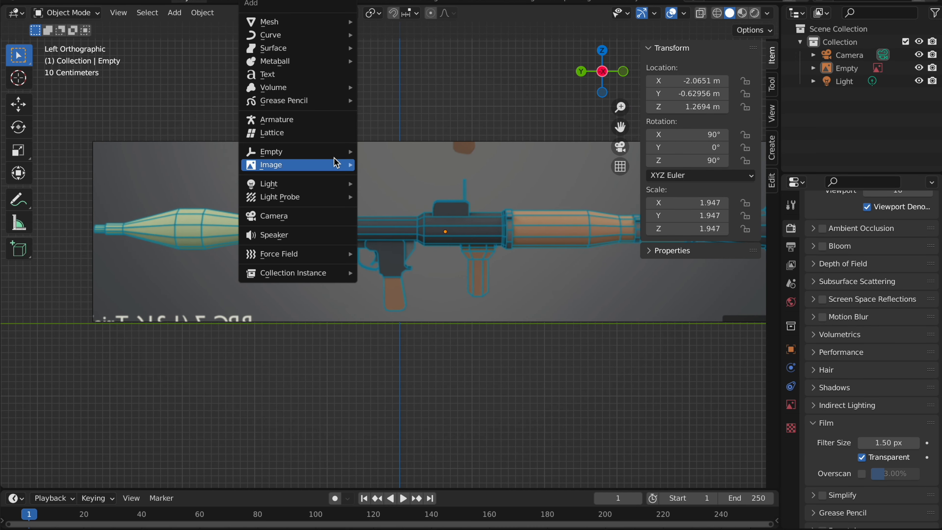
mouse_move(315, 22)
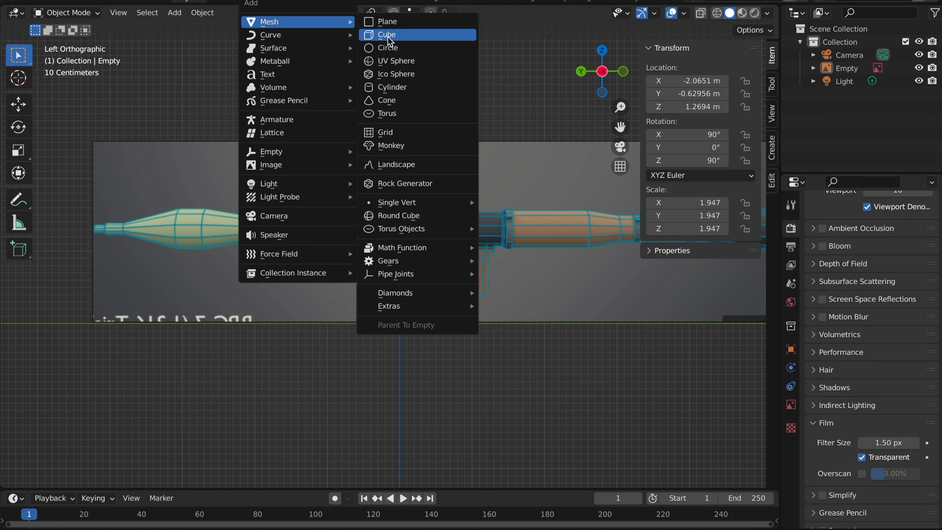
left_click(387, 87)
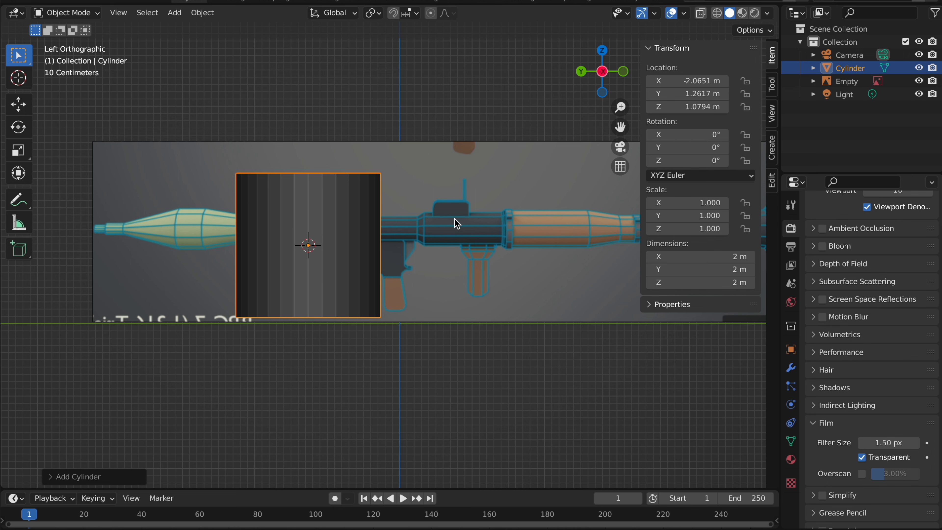
Set the new cylinder's vertex count to 12
scroll(477, 222, "up", 1)
left_click(76, 476)
left_click_drag(167, 320, 169, 321)
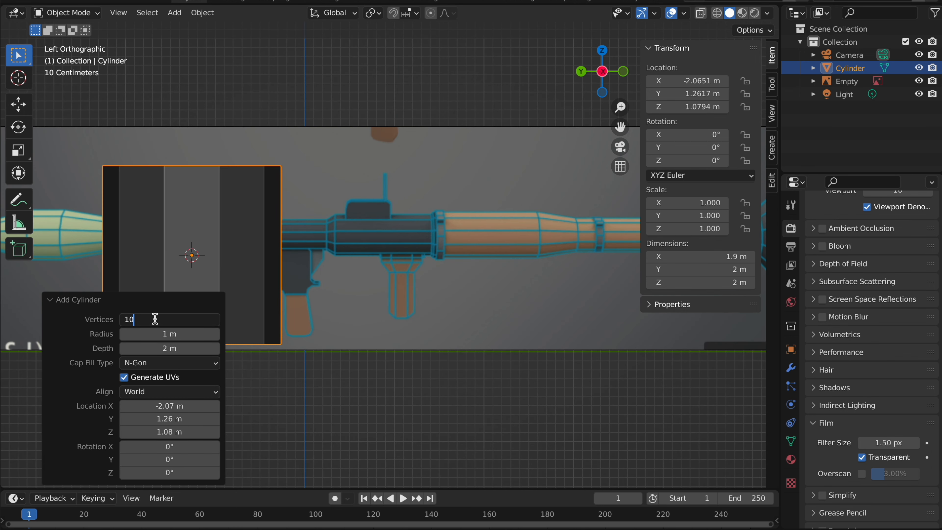
key("BackSpace")
type("2")
key("Return")
left_click(193, 249)
left_click(223, 242)
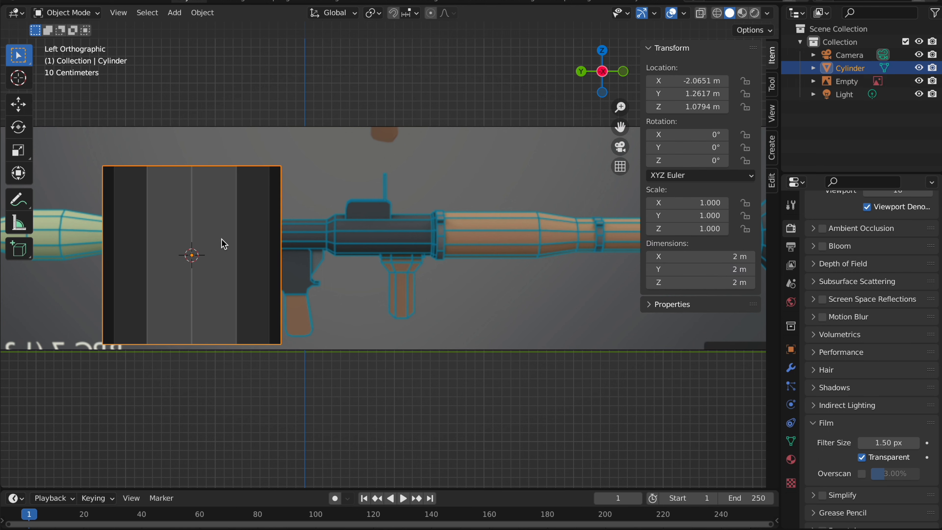
Rotate the cylinder 90° about X and scale it down to about 0.56
type("rx90")
key("Return")
key("s")
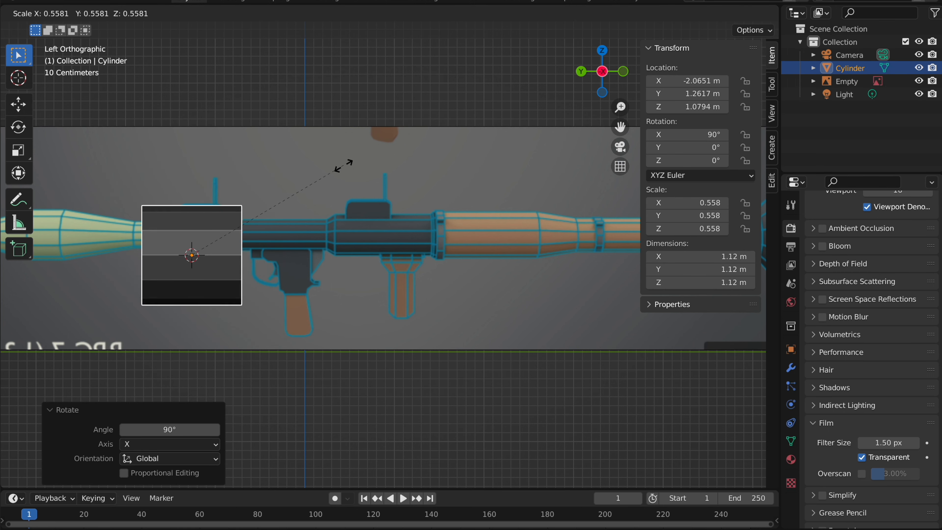
left_click(317, 197)
Move the cylinder onto the launcher's rear nozzle at about Y -4.80 m, Z 1.29 m, shrinking it to a scale of about 0.146
key("g")
left_click(645, 172)
key("s")
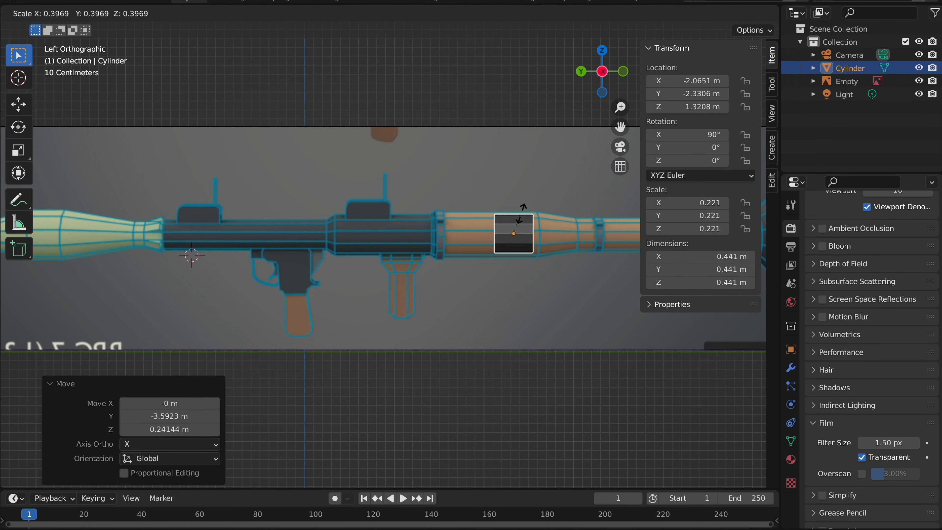
left_click(525, 216)
scroll(526, 216, "up", 6, "ctrl")
scroll(525, 217, "up", 2, "ctrl")
key("g")
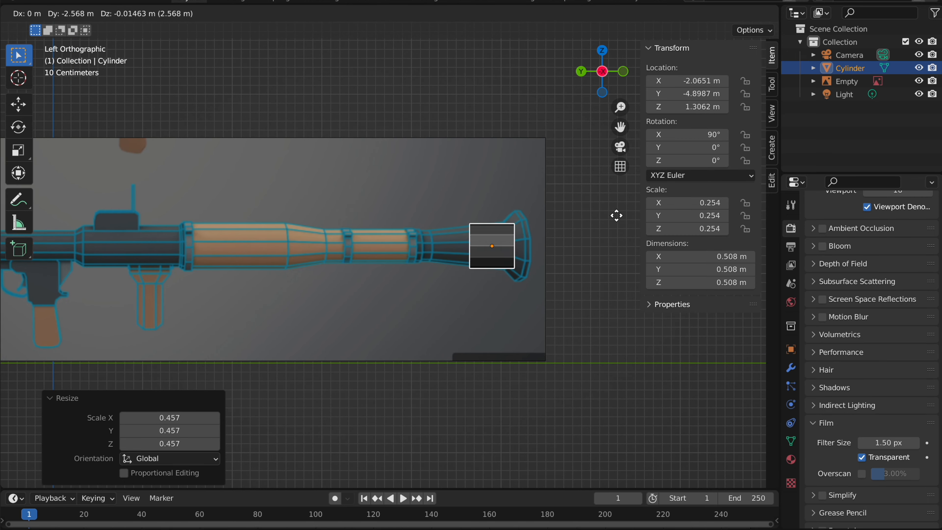
left_click(606, 217)
key("s")
left_click(549, 218)
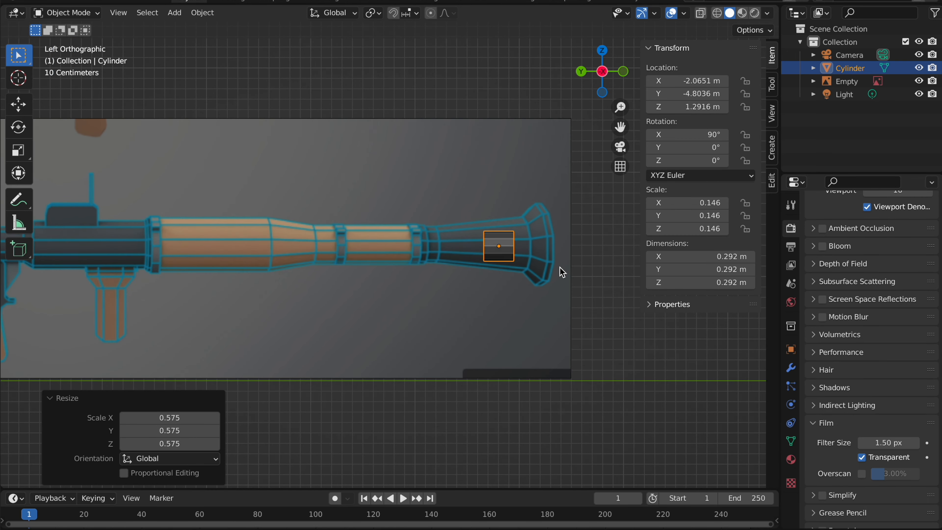
Enlarge the cylinder to a scale of about 0.25 to match the nozzle's thickness
scroll(560, 267, "up", 1)
scroll(559, 268, "up", 1)
scroll(499, 178, "up", 1)
key("s")
left_click(557, 131)
Edit the cylinder's vertices in wireframe shading and scale its rear end ring by about 1.14
key("z")
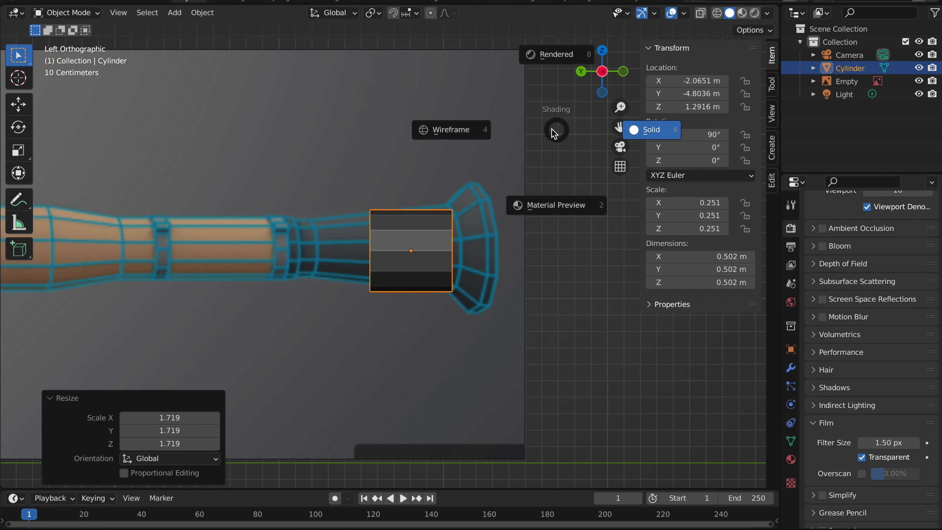
left_click(481, 128)
key("Tab")
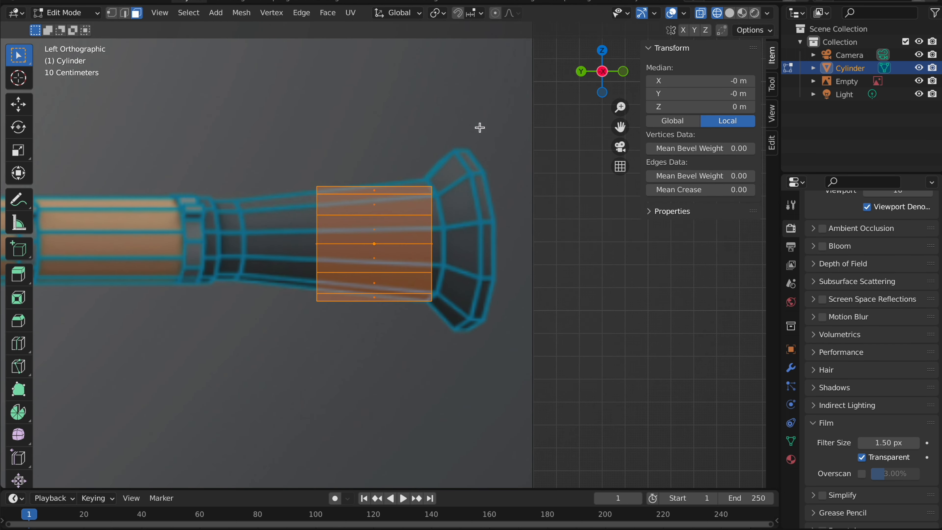
left_click(115, 15)
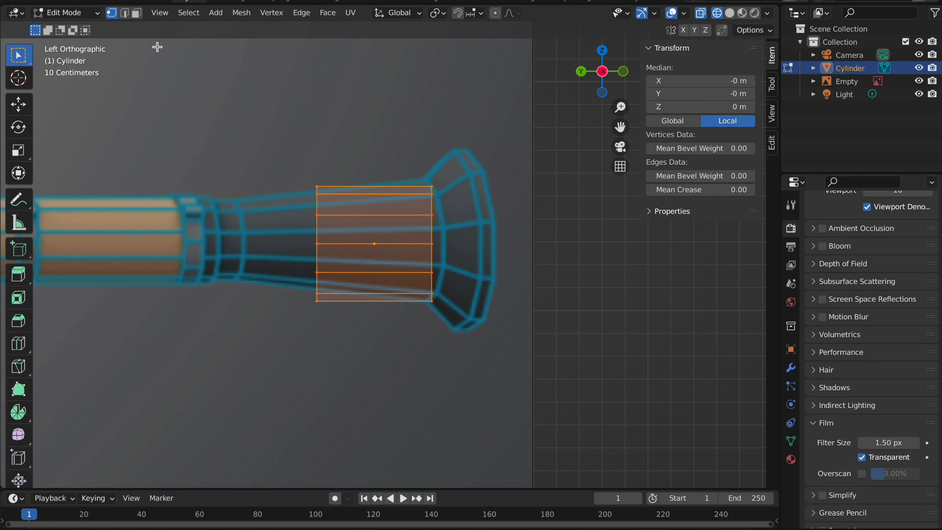
left_click_drag(432, 181, 495, 365)
key("s")
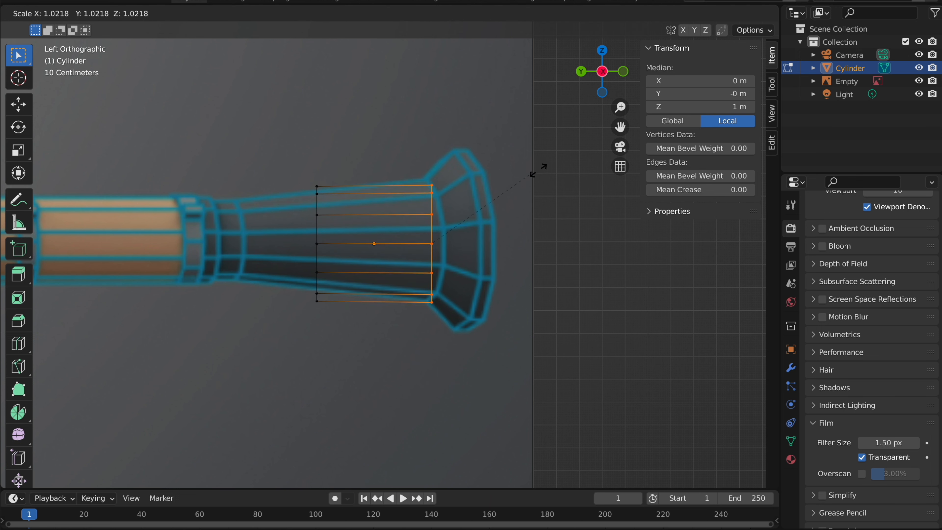
left_click(546, 167)
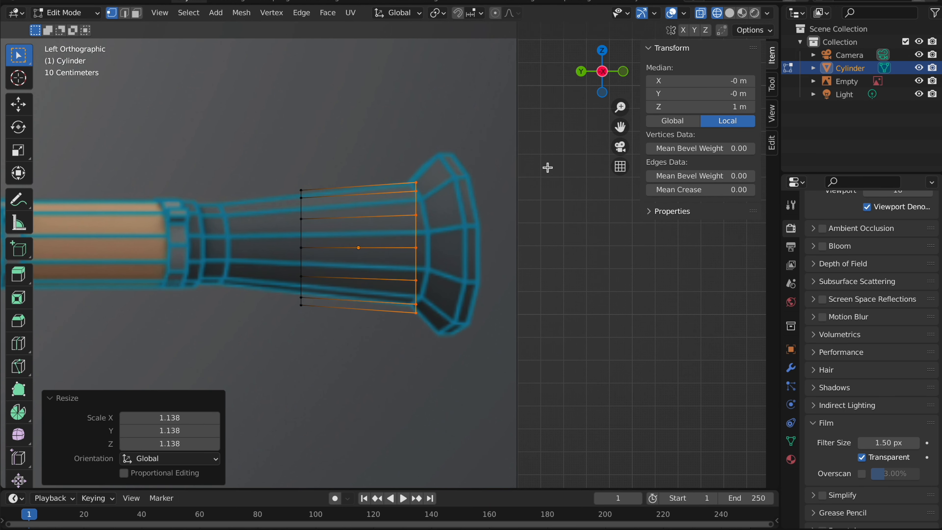
Extrude the rear end ring in place and scale it outward by about 1.345
key("s")
key("y")
key("y")
key("y")
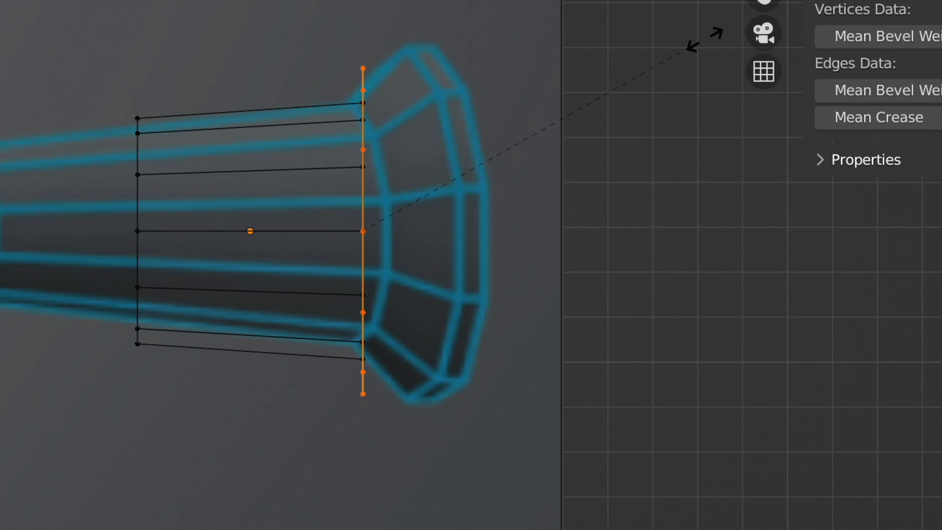
left_click(690, 27)
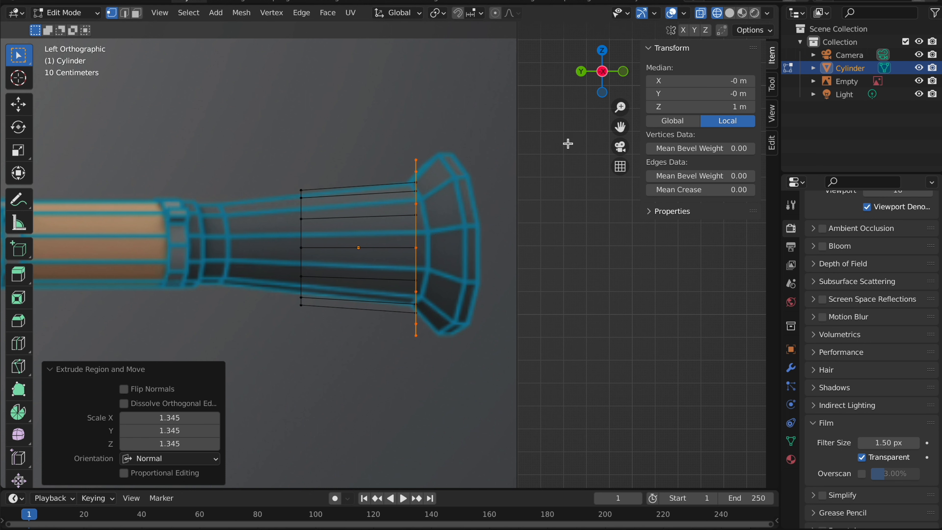
Move the flared ring about -0.18 m along Y and extrude it about 0.049 m to form the rim
key("g")
key("y")
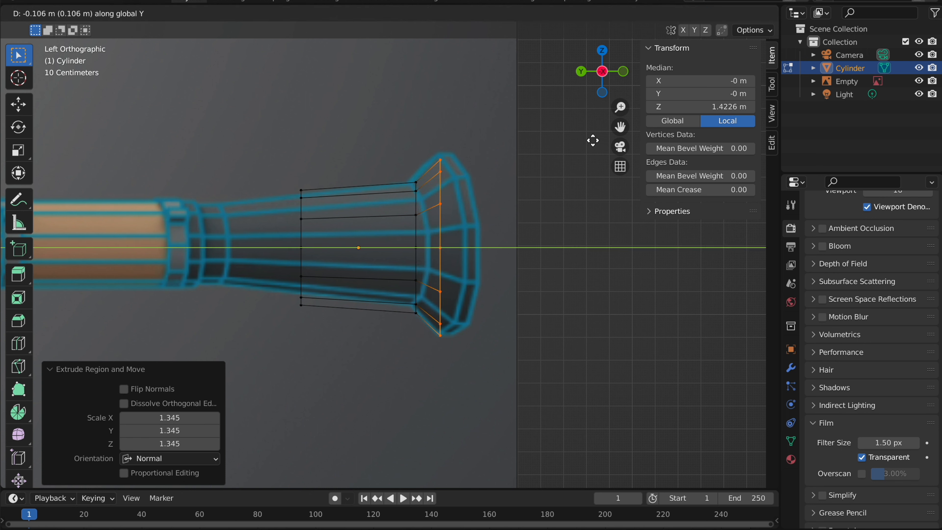
left_click(610, 138)
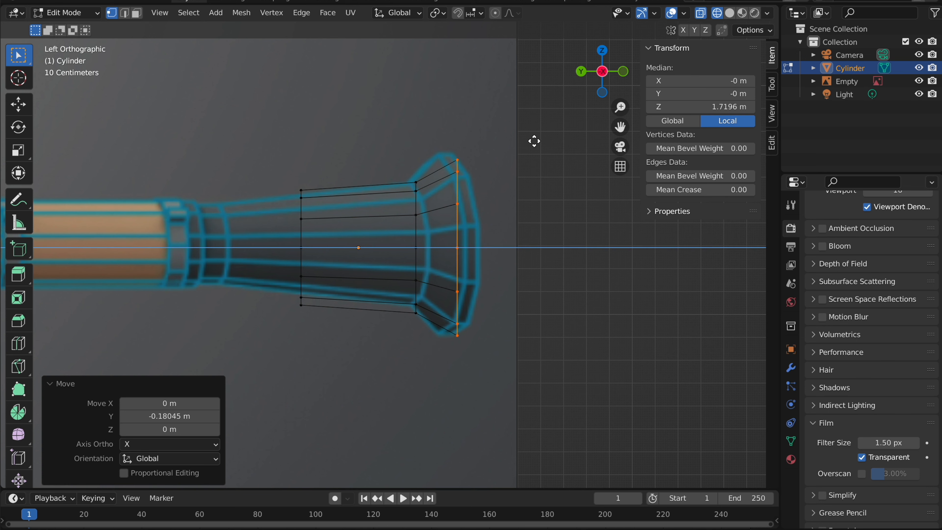
key("g")
left_click(545, 141)
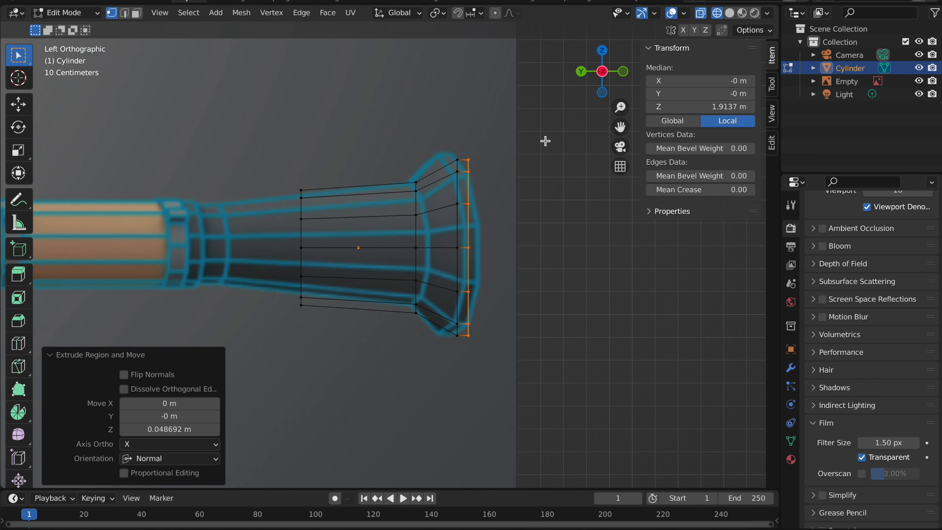
Move the cylinder's front end ring about 0.318 m along Y to the narrow start of the nozzle
key("Tab")
middle_click_drag(467, 148, 512, 169, "shift")
scroll(513, 170, "up", 1)
key("Tab")
left_click_drag(406, 116, 466, 270)
key("g")
key("y")
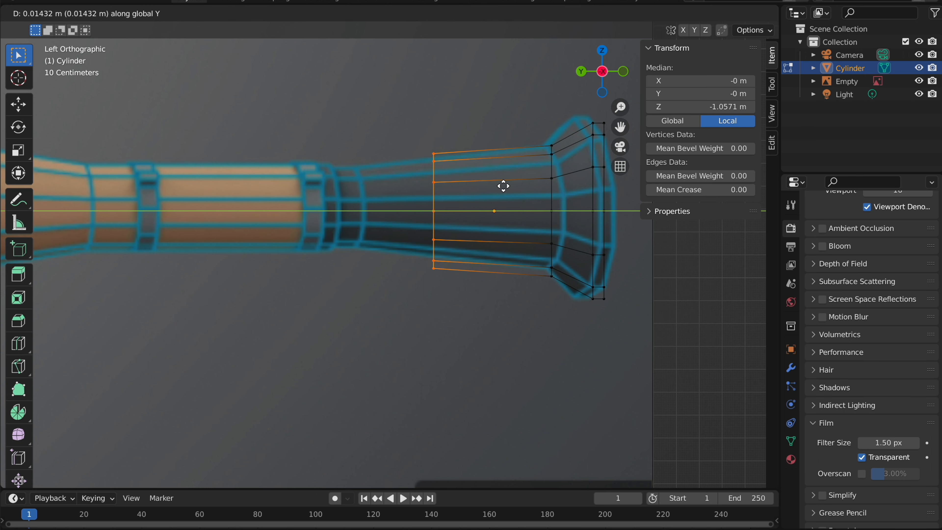
left_click(433, 182)
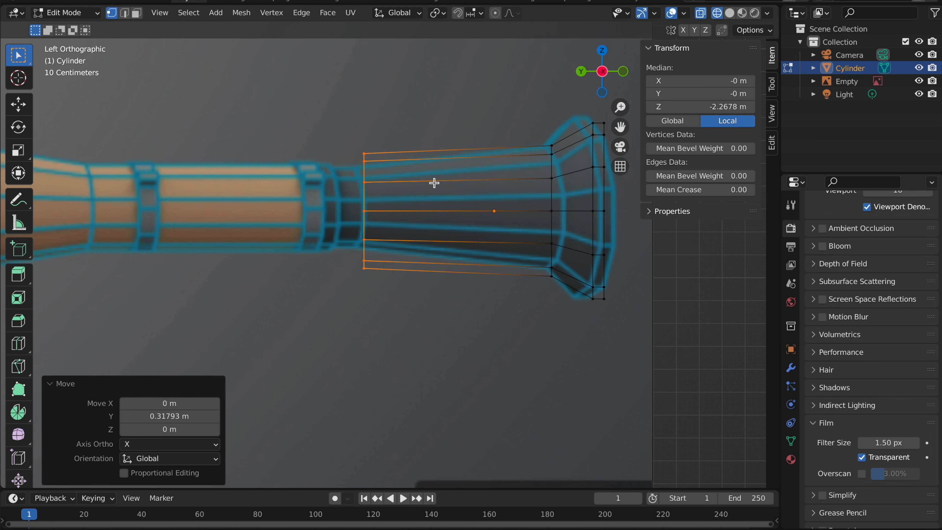
Scale the front end ring uniformly by about 0.7 to match the narrow end of the nozzle
key("z")
left_click(446, 158)
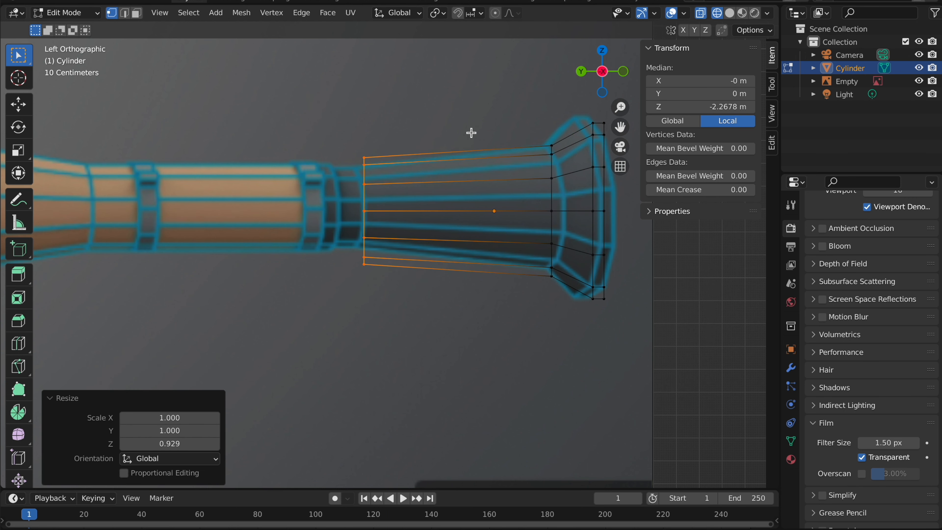
key("s")
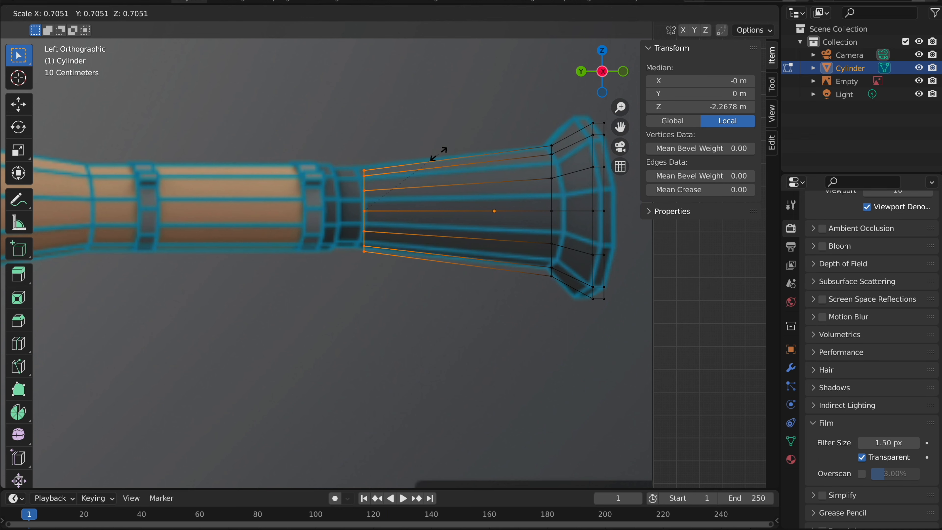
left_click(439, 153)
Move the whole cylinder up about 0.011 m along Z to align it with the reference
key("Tab")
key("g")
left_click(472, 150)
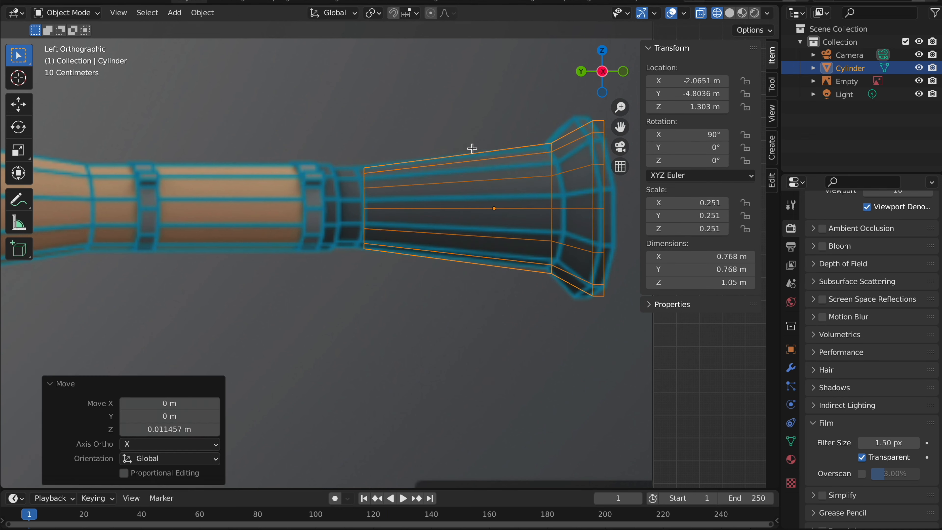
Extrude the nozzle's front end ring about 0.072 m forward
key("Tab")
key("e")
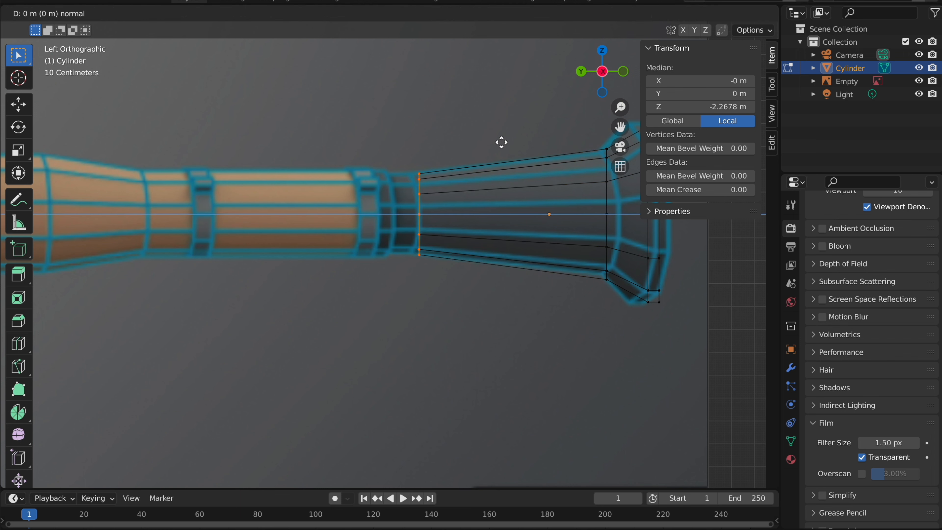
left_click(486, 140)
Enlarge the new front ring slightly and extrude it forward to the edge of the tube's clamp
key("s")
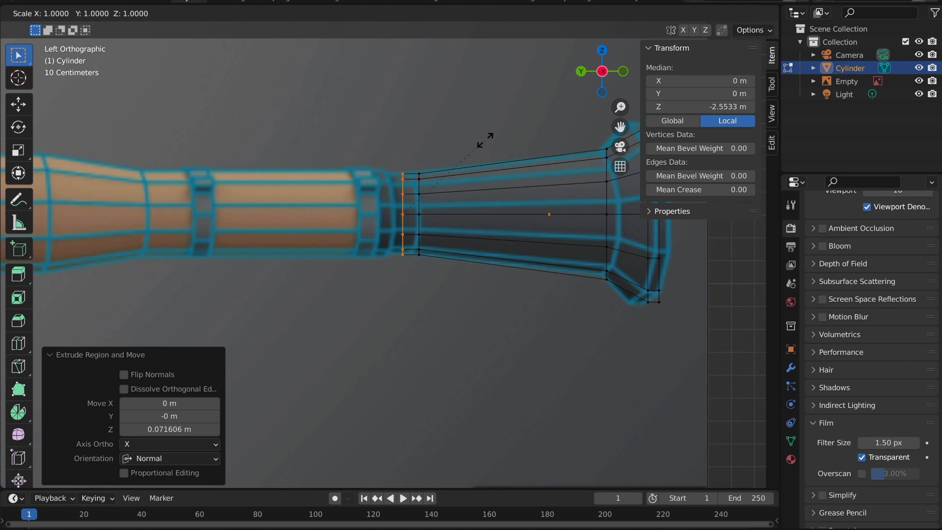
left_click(498, 132)
key("e")
left_click(481, 133)
In solid shading, move the nozzle object about -0.6 m along X, away from the reference image
mouse_move(480, 133)
middle_mouse_down()
mouse_move(504, 136)
mouse_move(507, 148)
mouse_move(478, 69)
middle_mouse_up()
key("z")
left_click(505, 135)
key("Tab")
key("g")
key("x")
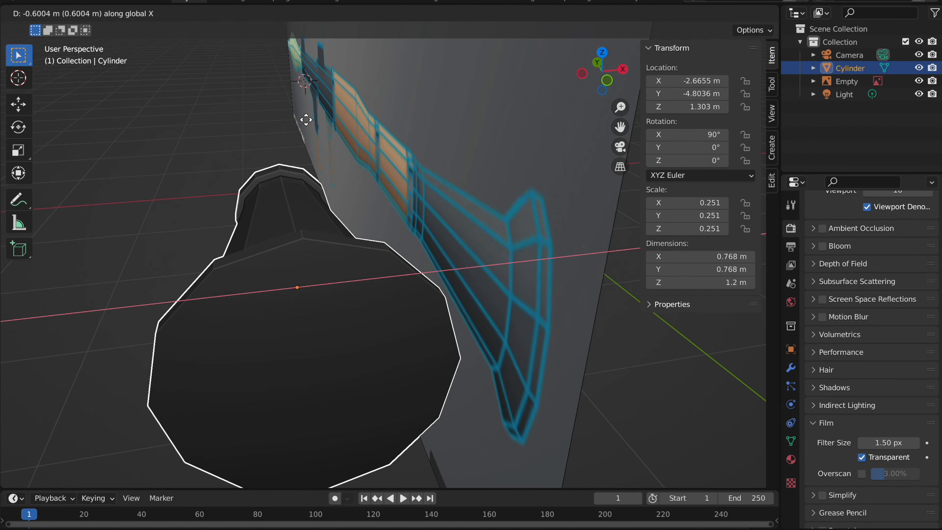
left_click(307, 120)
Extrude the nozzle's front ring in place and scale it up by about 1.149, checking against the side reference in wireframe
middle_click_drag(309, 120, 307, 124)
middle_click_drag(376, 131, 377, 131)
left_click(601, 79)
key("Tab")
middle_click_drag(445, 151, 503, 149, "shift")
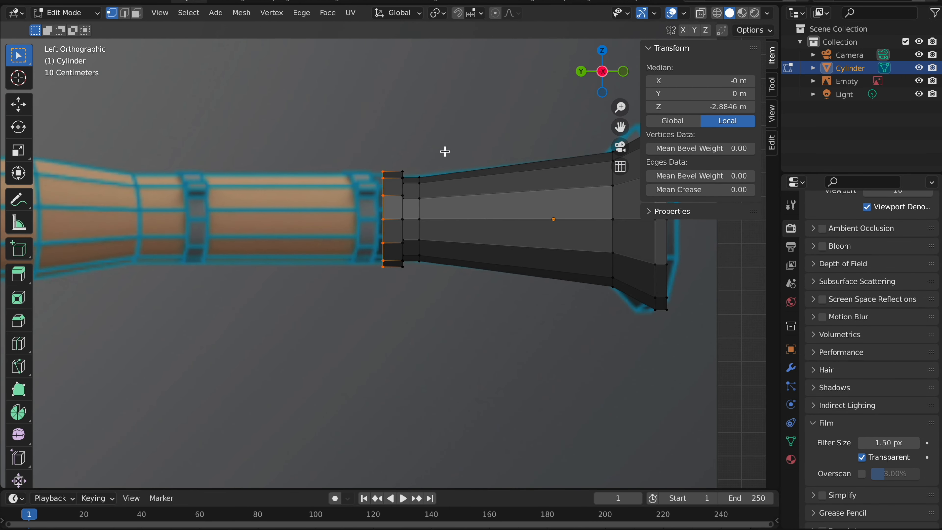
key("z")
left_click(375, 152)
middle_click_drag(375, 151, 392, 156, "shift")
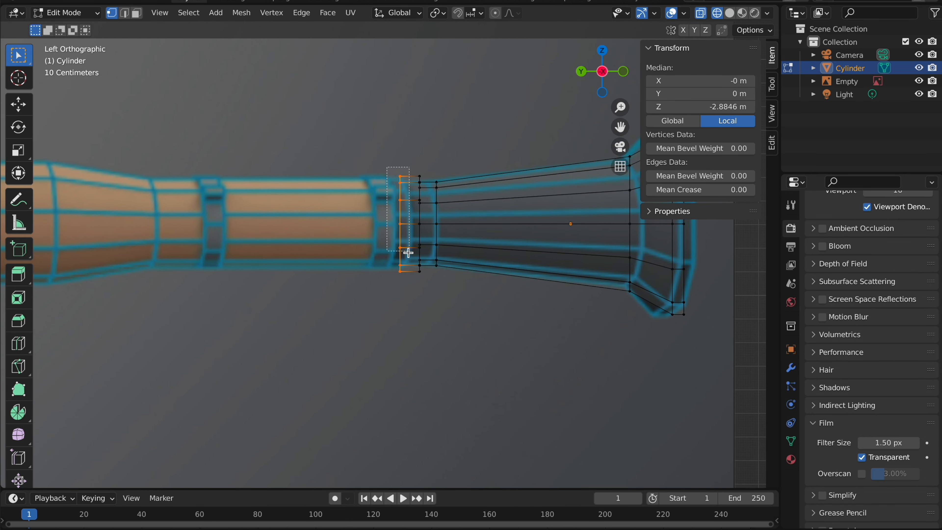
middle_click_drag(411, 289, 465, 160)
key("s")
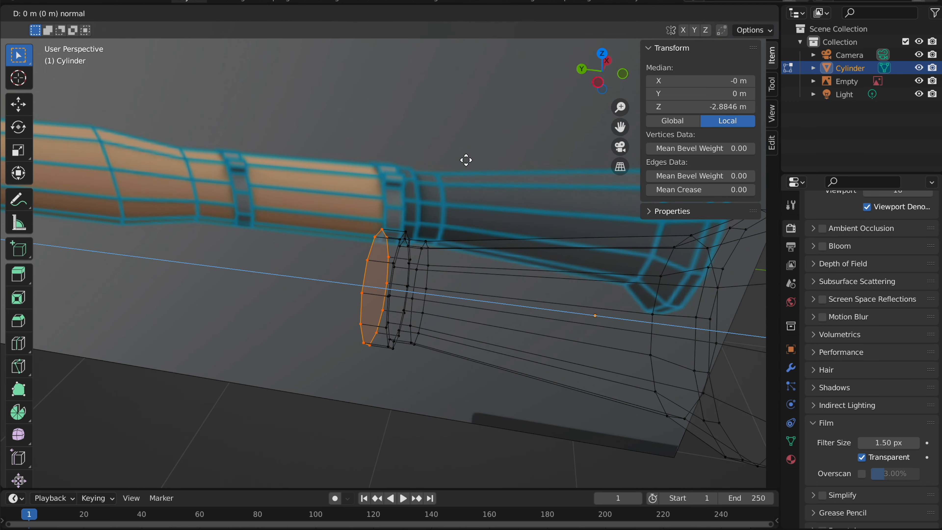
left_click(488, 152)
key("z")
left_click(521, 145)
Extrude the enlarged front ring about 0.064 m forward along its normal to form the clamp band
middle_click_drag(521, 142, 510, 140)
key("e")
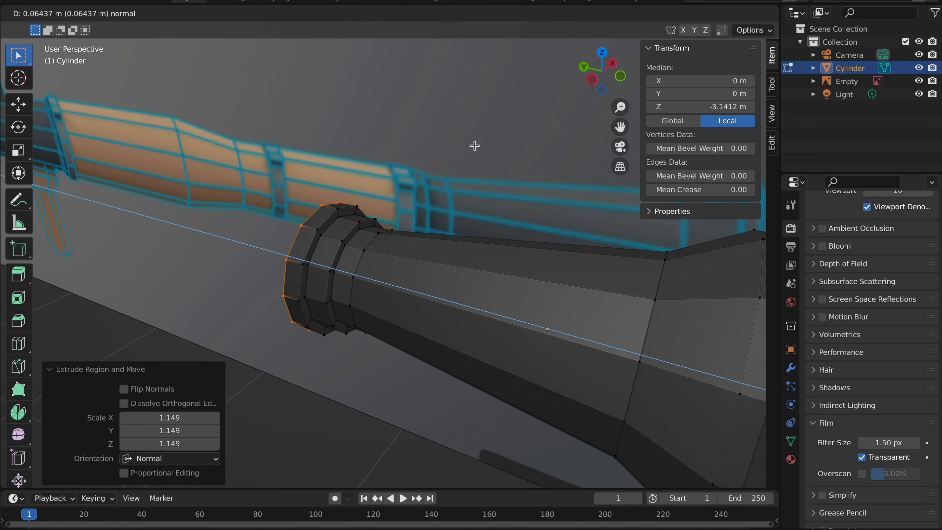
left_click(474, 145)
key("Tab")
middle_click_drag(409, 185, 404, 181)
key("Tab")
Add a single lengthwise loop cut through the middle of the nozzle's side faces
left_click(23, 344)
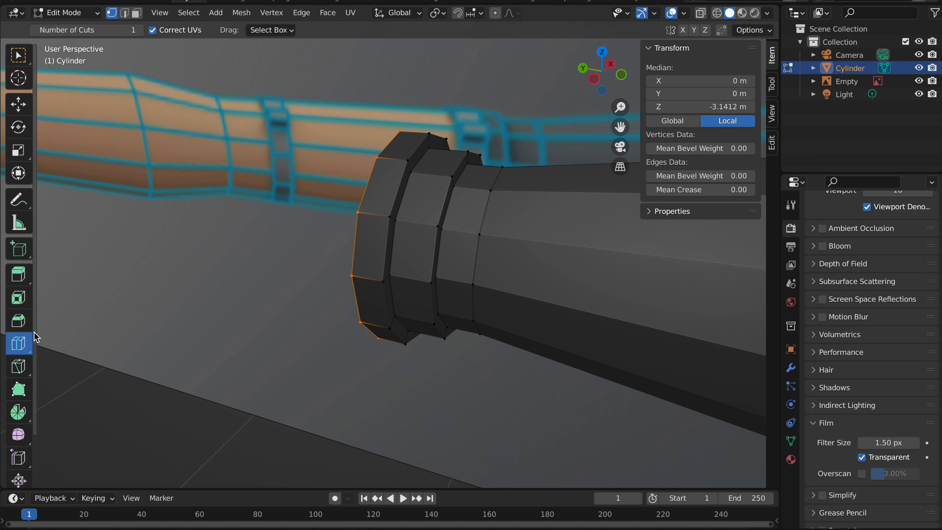
left_click(349, 243)
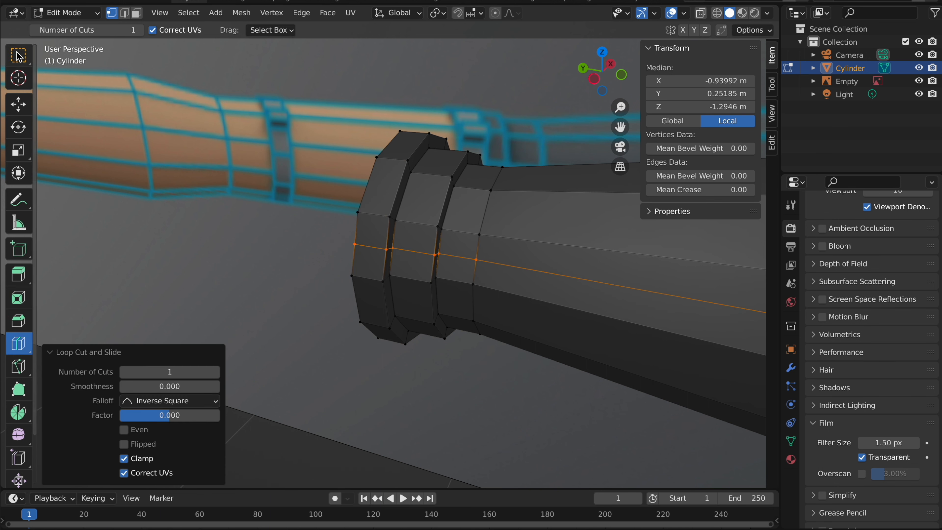
key("w")
Extrude the small face above the new cut on the front clamp band outward into a short block
left_click(140, 14)
left_click(367, 227)
middle_click_drag(367, 227, 456, 163)
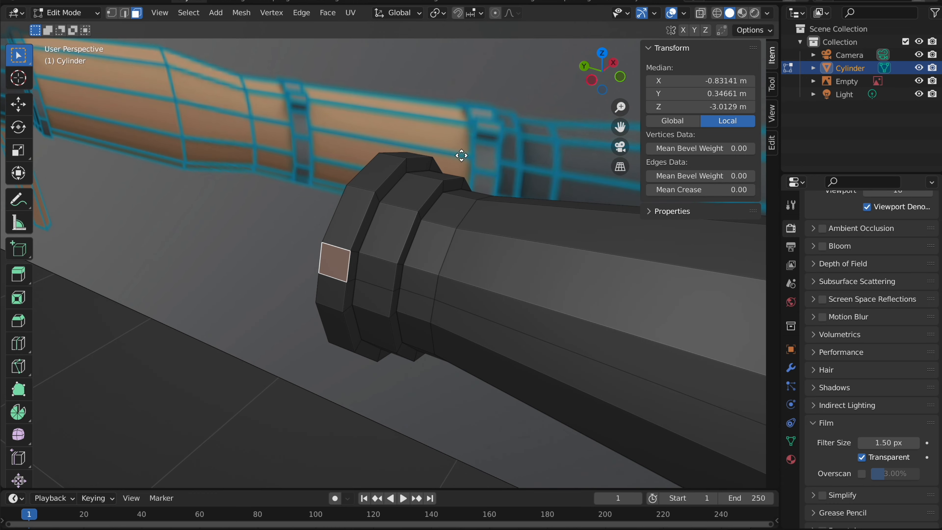
key("g")
key("z")
key("z")
left_click(445, 155)
key("Tab")
scroll(445, 155, "left", 5)
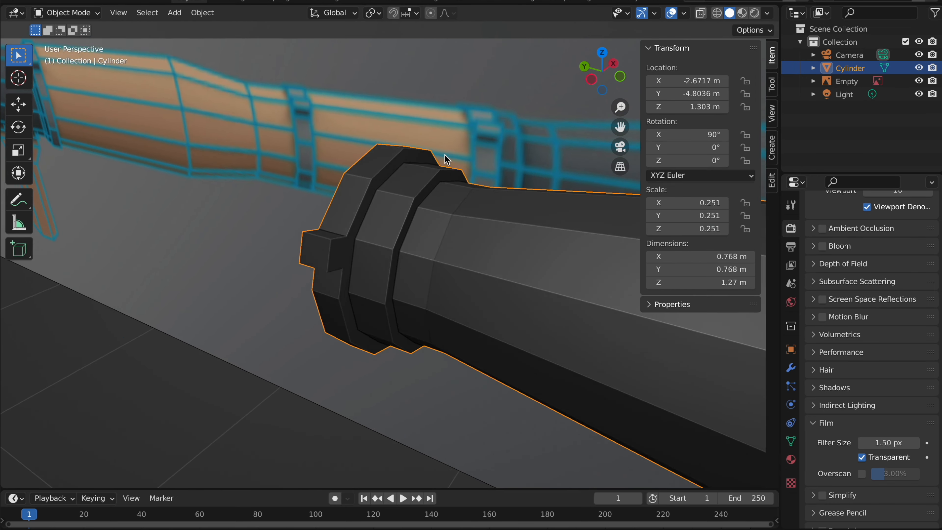
scroll(445, 155, "right", 3, "shift")
Select the front end face and extrude it about 0.68 m forward in side view to form the tube
key("Tab")
scroll(444, 155, "left", 5)
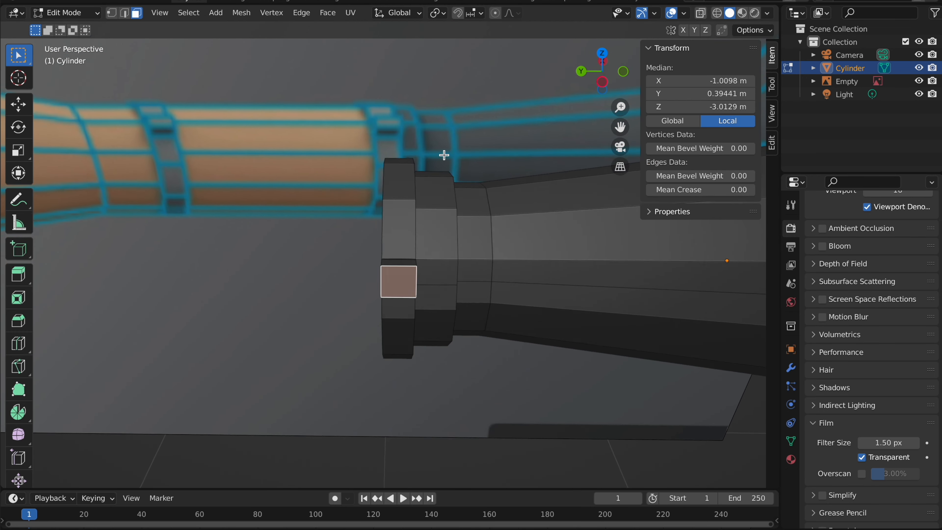
left_click(450, 167)
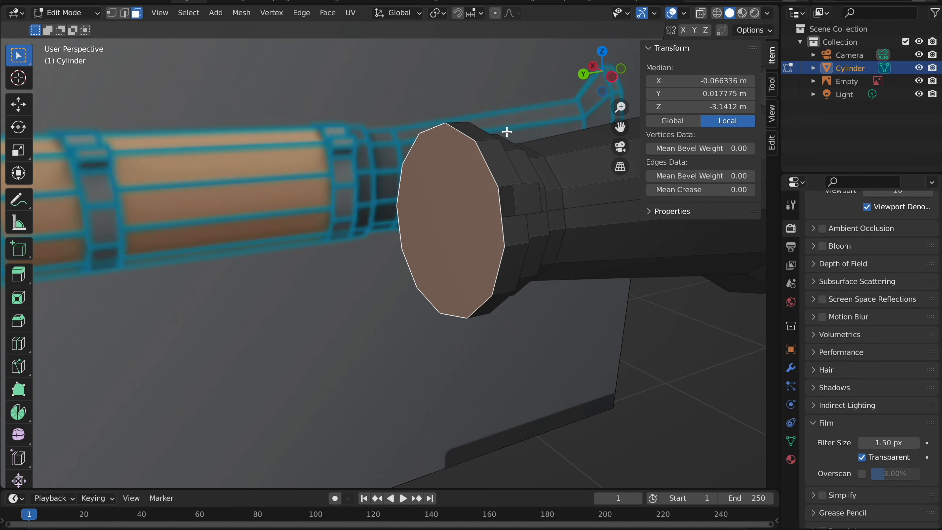
left_click(611, 77)
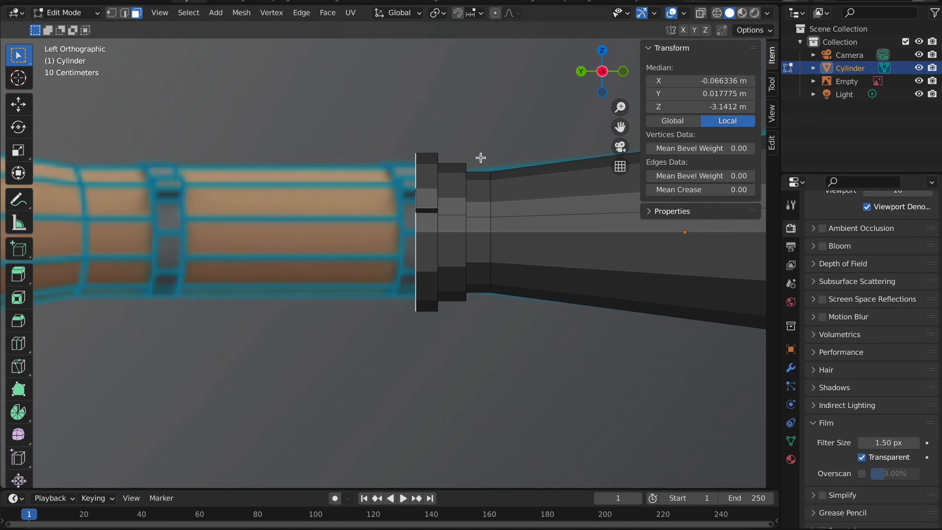
key("e")
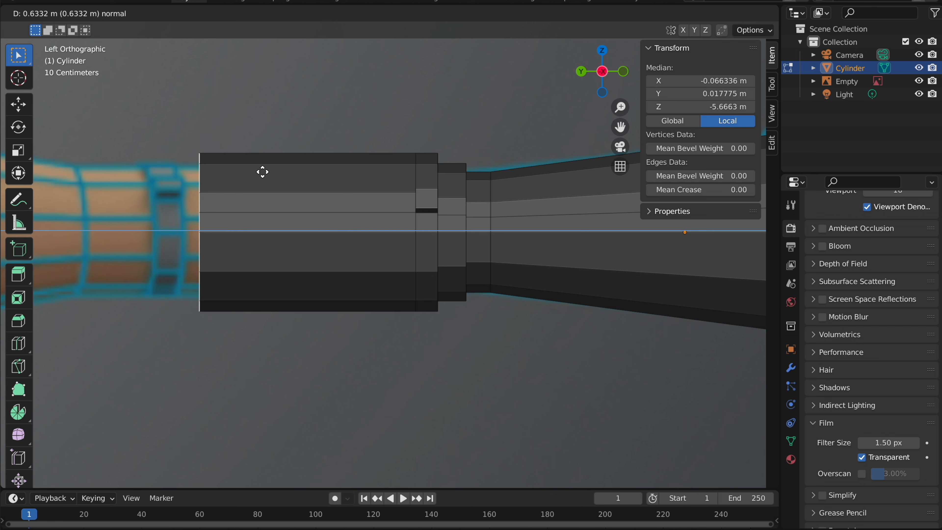
left_click(246, 173)
In wireframe vertex selection, select the tube and clamp band rings and scale them down to about 0.892
scroll(247, 173, "left", 3)
key("z")
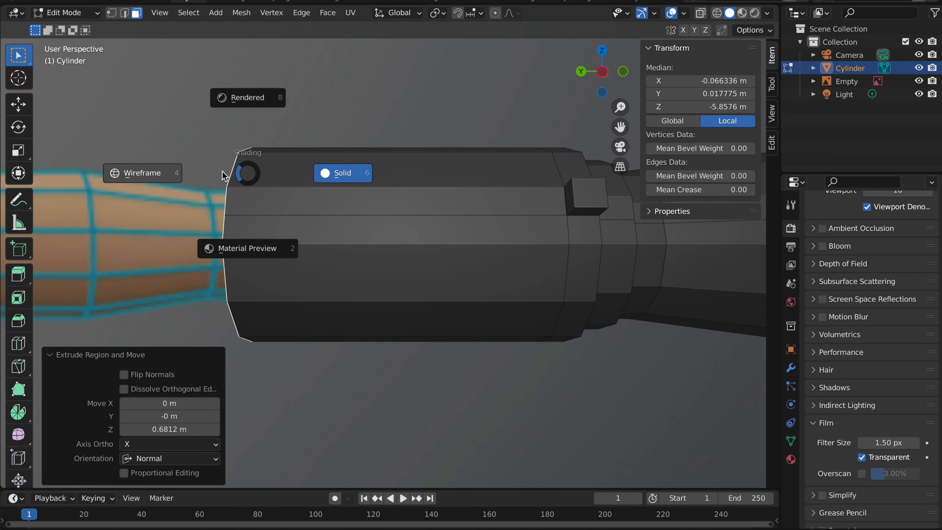
left_click(197, 172)
left_click(602, 72)
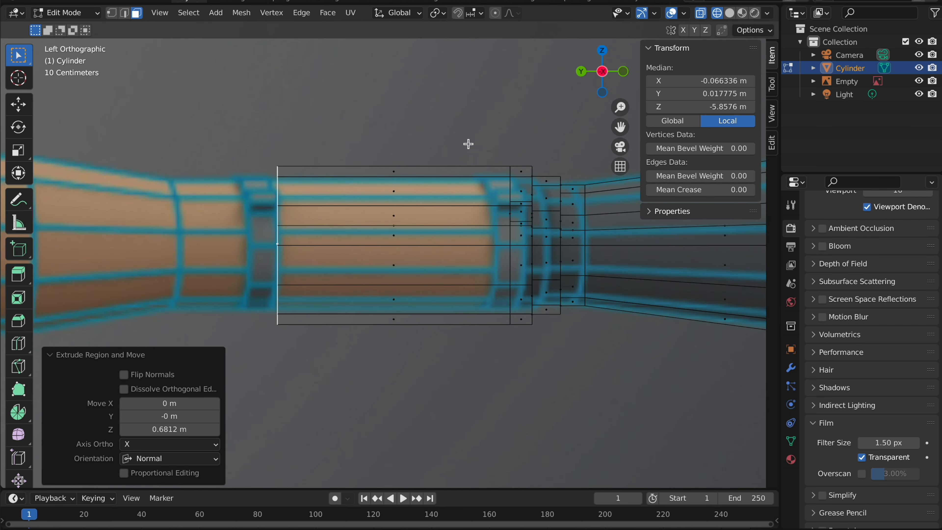
left_click(111, 13)
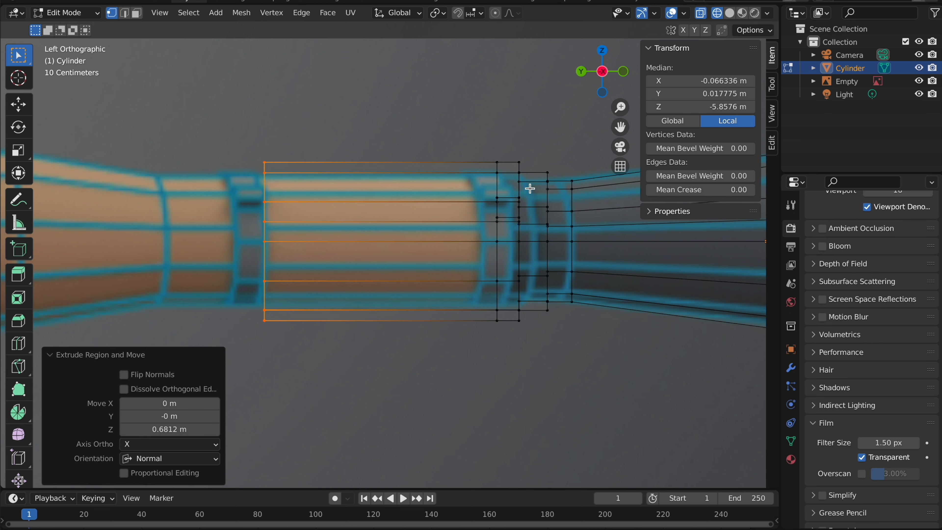
left_click_drag(512, 333, 502, 333)
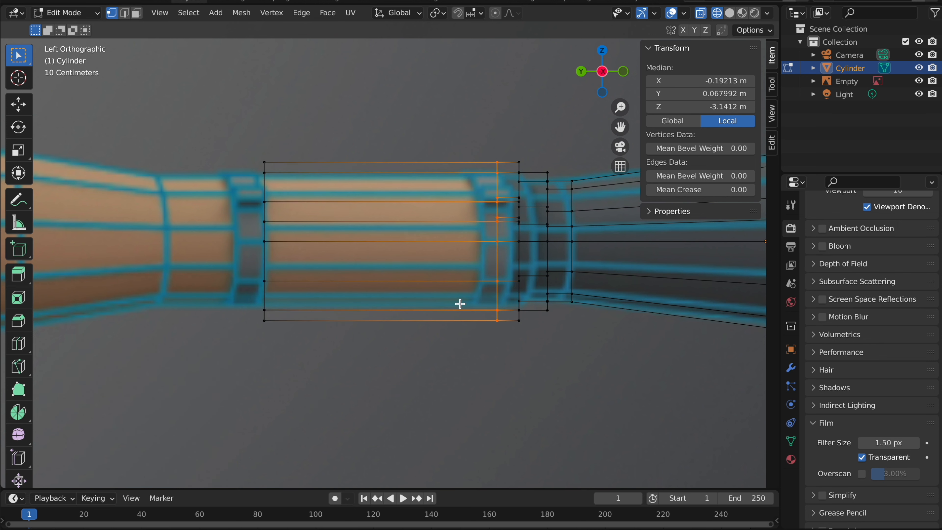
left_click_drag(326, 242, 328, 328, "shift")
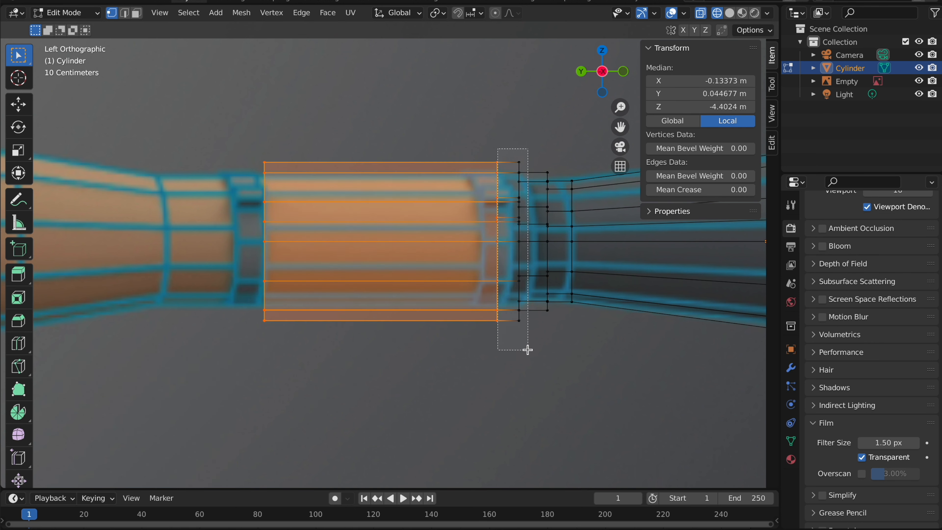
left_click_drag(527, 350, 520, 345, "shift")
key("s")
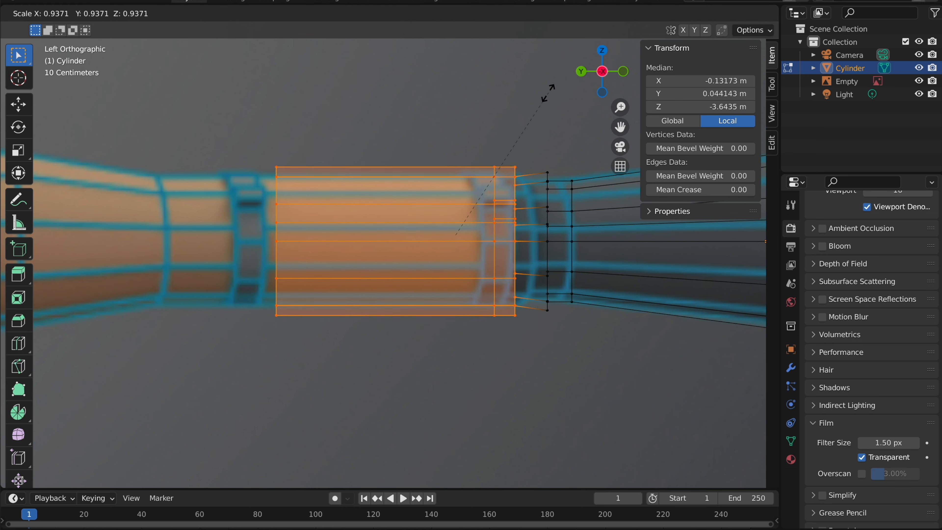
left_click(539, 96)
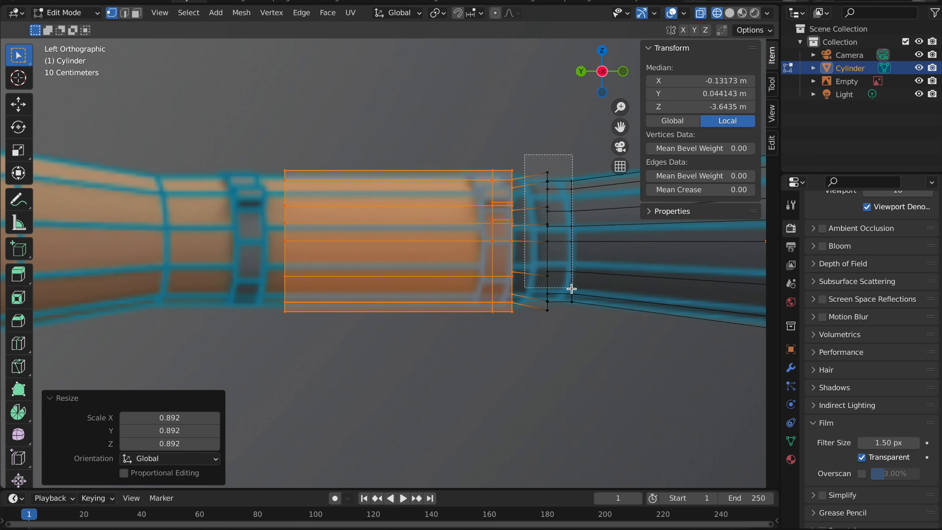
Select the ring just behind the clamp band and scale it down to about 0.91
left_click_drag(524, 155, 563, 316)
key("s")
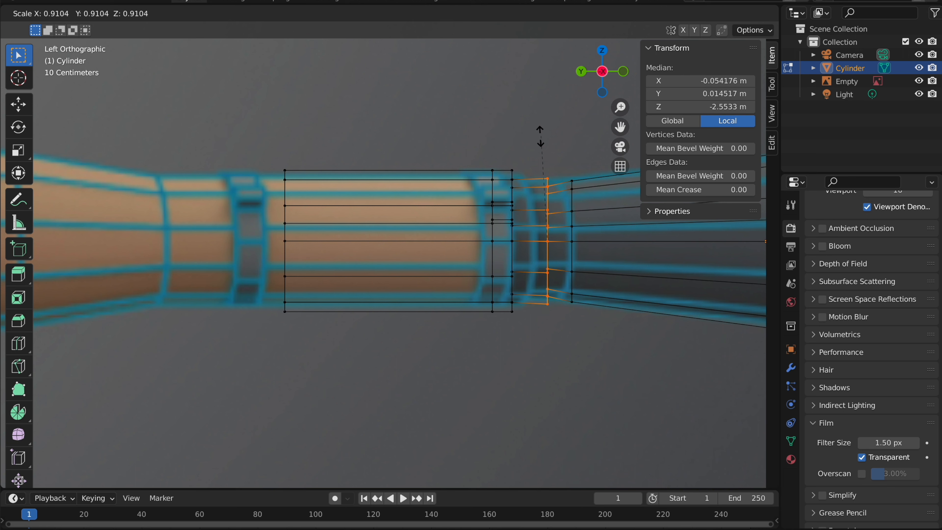
left_click(539, 136)
Extrude the tube's front ring about 0.13 m forward and shift it back about 0.03 m along Y
middle_click_drag(385, 149, 431, 148, "shift")
left_click_drag(297, 163, 360, 409)
middle_click_drag(359, 409, 393, 401, "shift")
key("e")
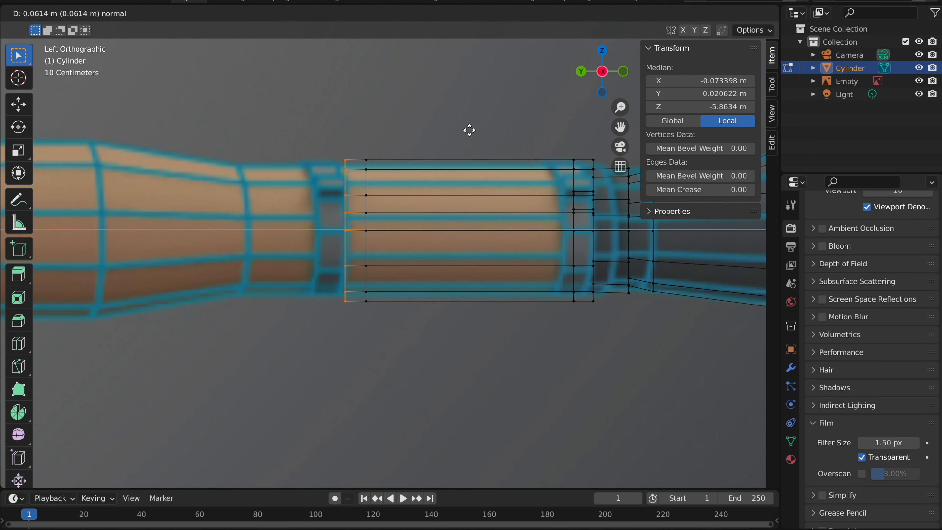
left_click(445, 126)
middle_click_drag(446, 126, 461, 127)
key("g")
key("y")
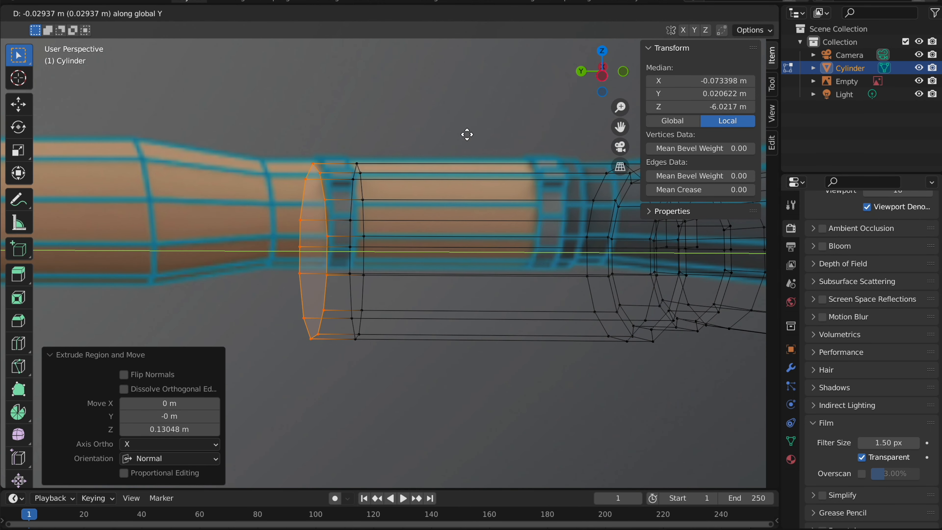
left_click(462, 132)
Extrude the front ring another 0.091 m forward and switch the viewport to solid shading
key("e")
left_click(427, 128)
key("z")
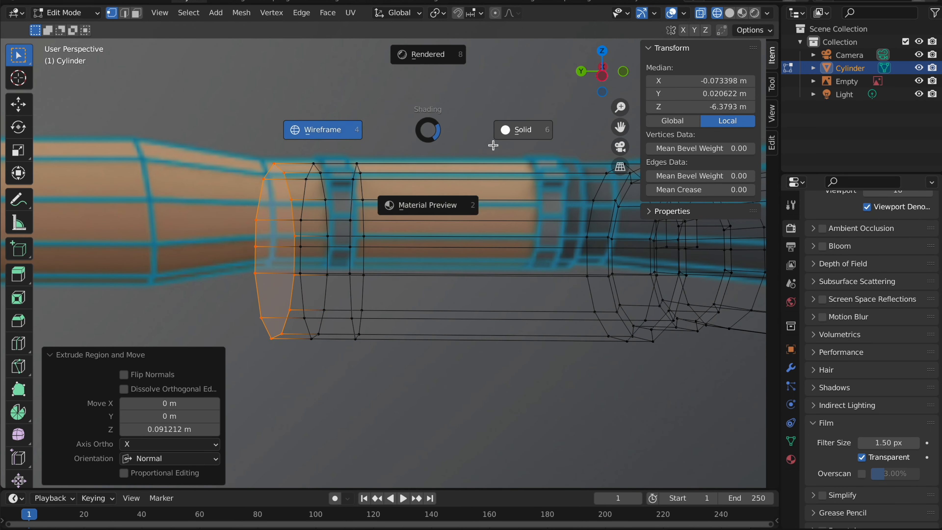
left_click(492, 144)
key("Tab")
key("Tab")
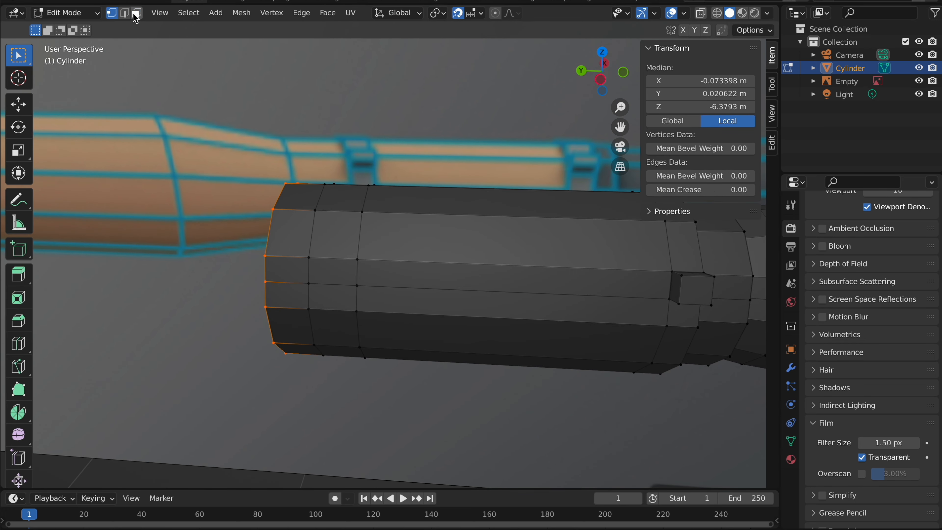
Extrude the loop of faces behind the tube's front segment and scale it up to 1.1 as a raised clamp band
left_click(343, 212, "alt")
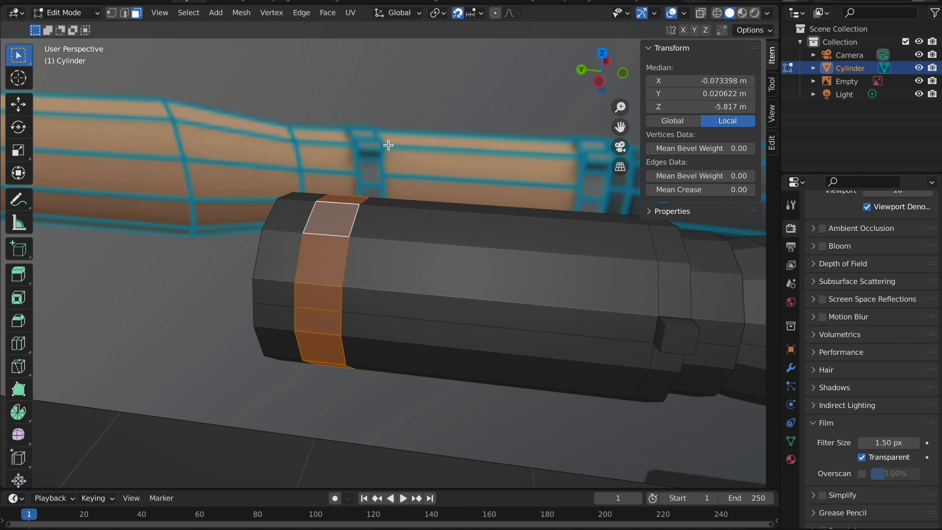
key("e")
right_click(398, 149)
key("ctrl+z")
key("e")
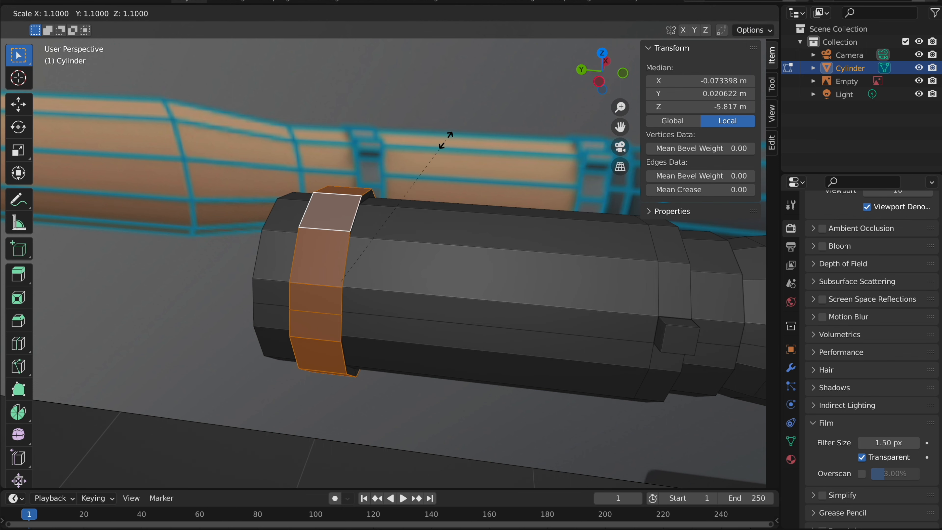
left_click(445, 140)
scroll(445, 140, "right", 5)
key("Tab")
scroll(447, 141, "left", 5)
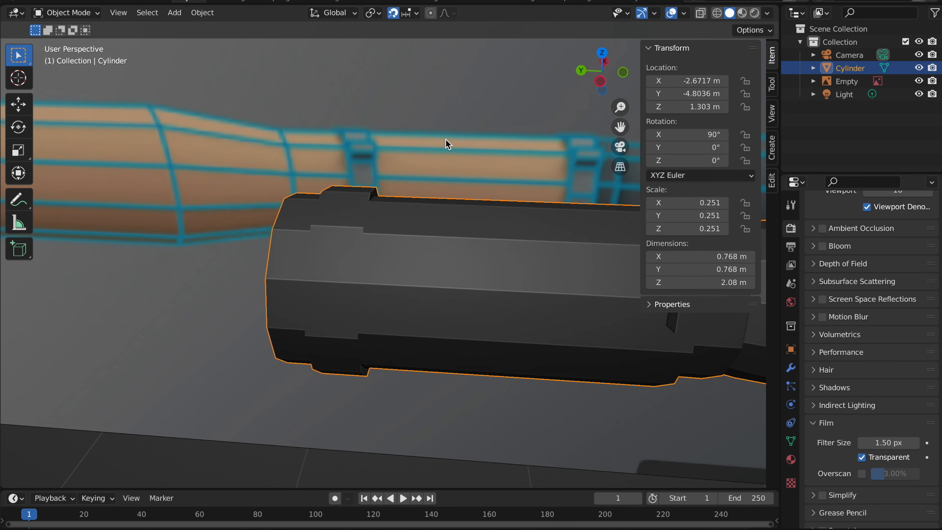
Turn off snapping and extrude the small side face of the front clamp band outward into a block
scroll(445, 140, "up", 2)
key("Tab")
left_click(348, 295)
scroll(347, 295, "down", 4)
left_click(344, 257)
scroll(343, 257, "right", 4)
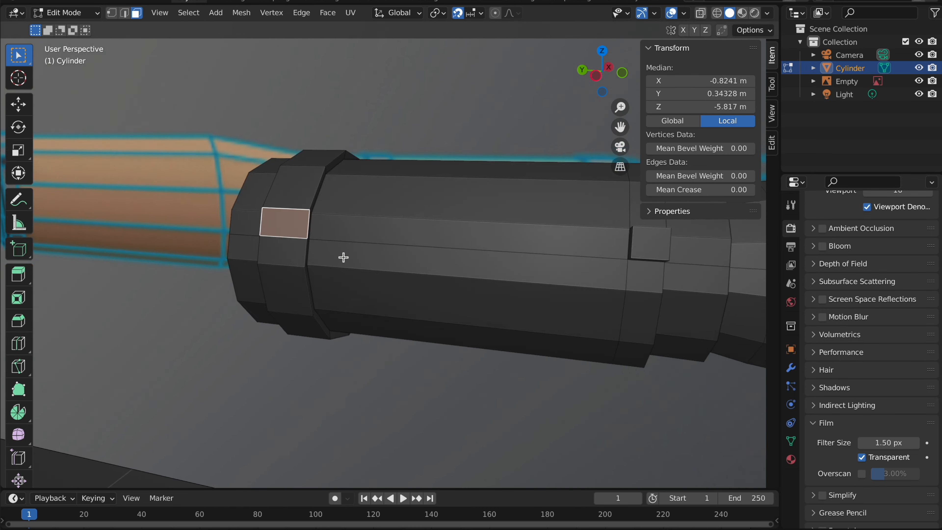
scroll(336, 236, "down", 4)
key("e")
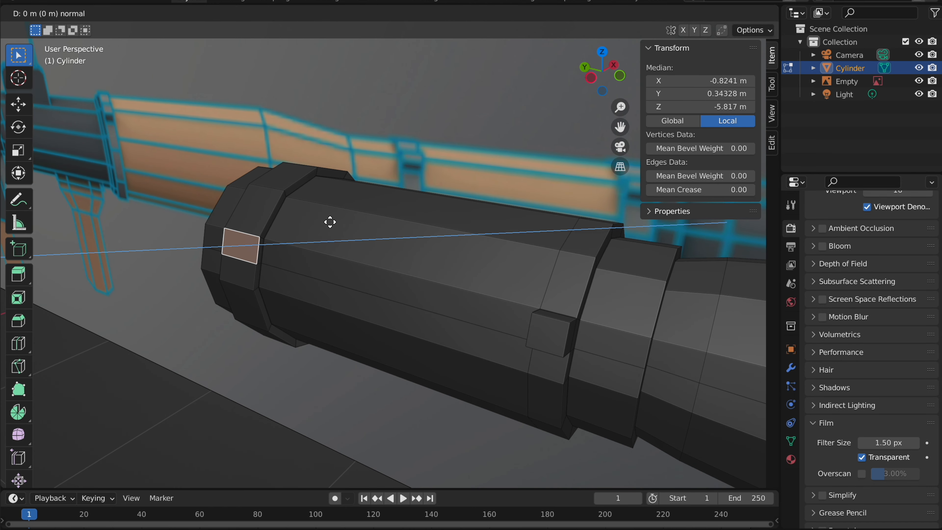
right_click(268, 233)
left_click(458, 15)
key("e")
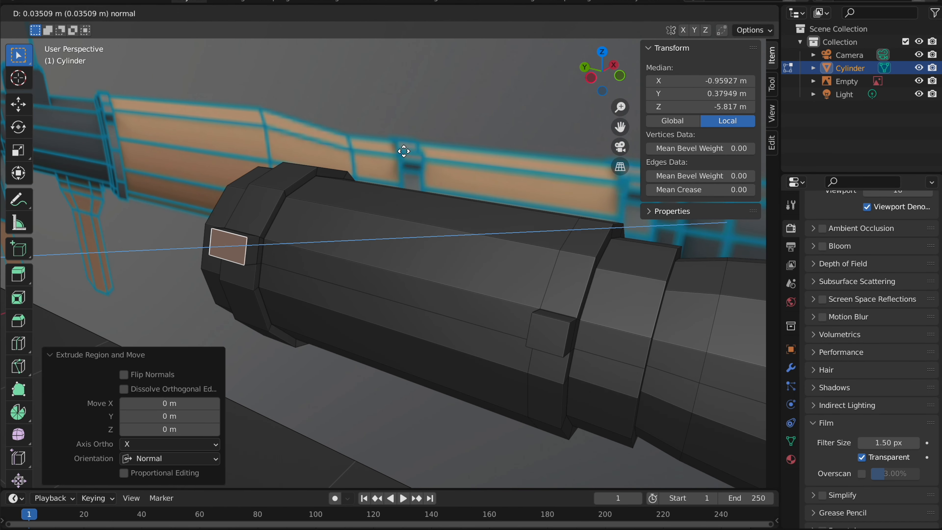
left_click(401, 153)
key("Tab")
scroll(401, 154, "left", 5)
Select the tube's front end face and move it about 0.152 m along Y to where the wooden grip starts flaring
key("Tab")
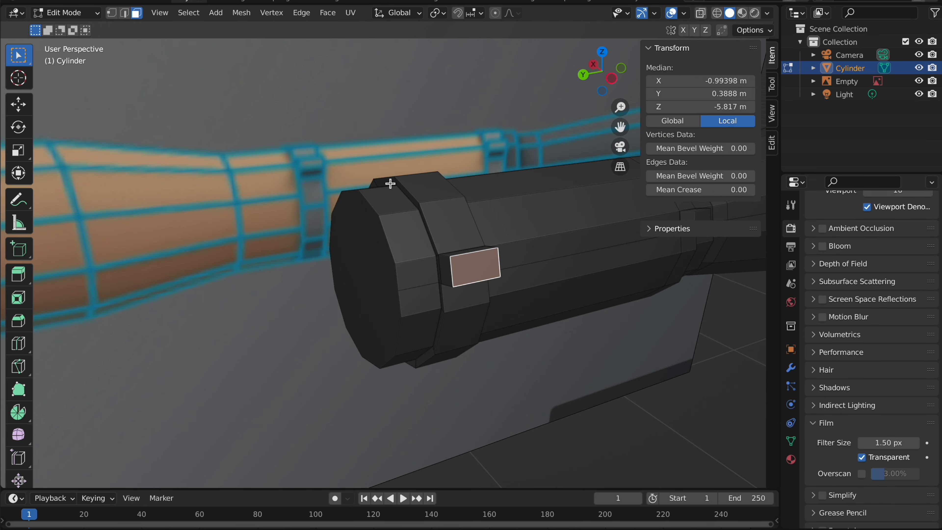
left_click(364, 248)
left_click(611, 78)
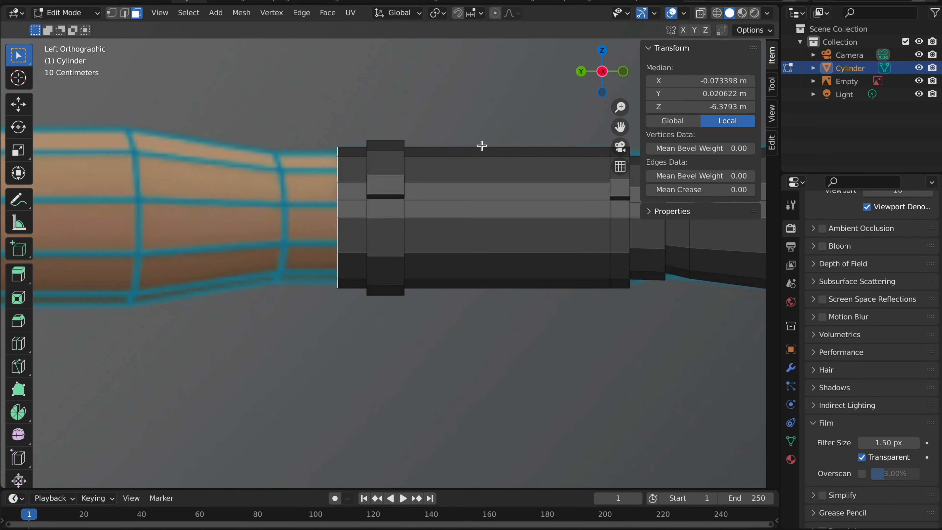
key("g")
key("y")
left_click(430, 145)
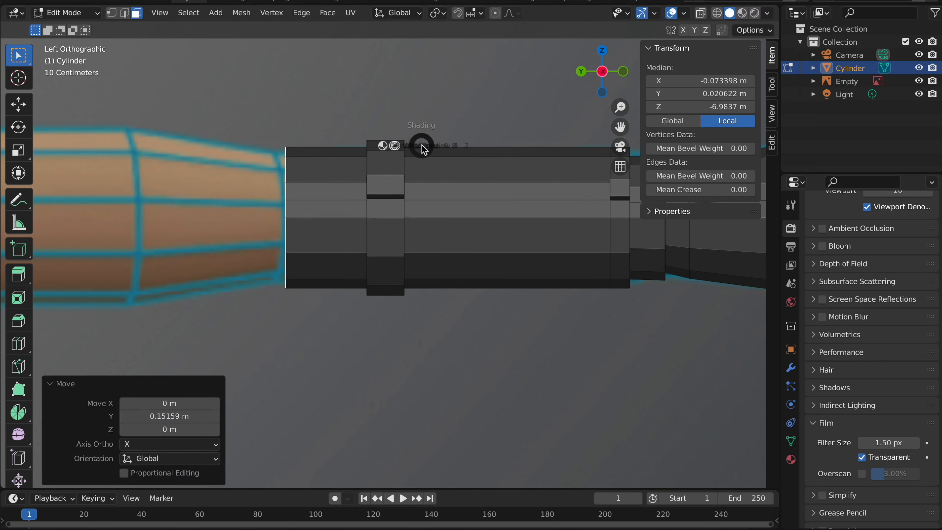
Extrude the front end face to the end of the grip's flare and scale it up by 1.268 in wireframe
key("alt+z")
scroll(382, 144, "left", 5, "shift")
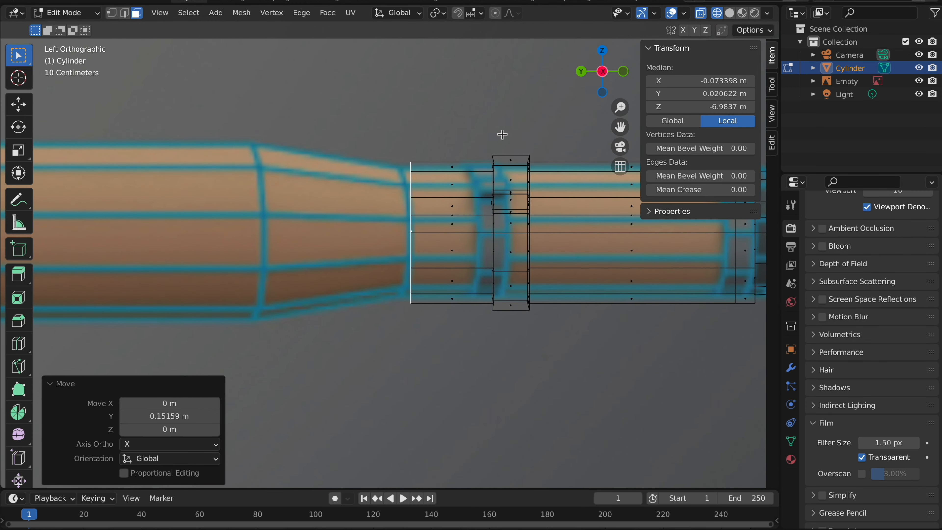
key("e")
left_click(352, 128)
key("s")
left_click(402, 95)
scroll(402, 98, "left", 5, "ctrl")
scroll(402, 98, "left", 2, "ctrl")
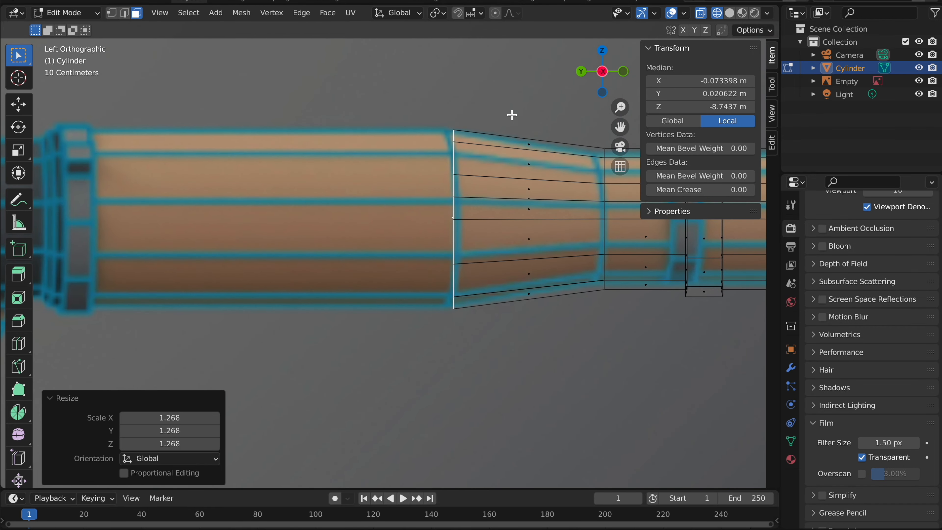
Extrude the tube's front end face about 1.05 m to the front end of the wooden grip in the reference
key("e")
left_click(161, 130)
scroll(160, 130, "left", 3, "shift")
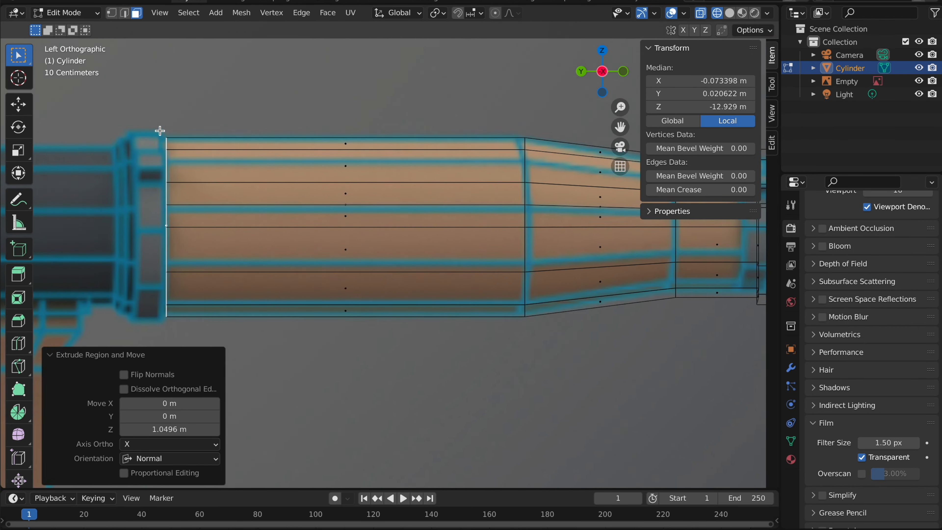
Examine the extended tube and grip in solid shading against the reference, finishing in the wireframe side view
scroll(160, 130, "left", 1)
scroll(189, 169, "down", 4)
key("z")
left_click(251, 171)
key("Tab")
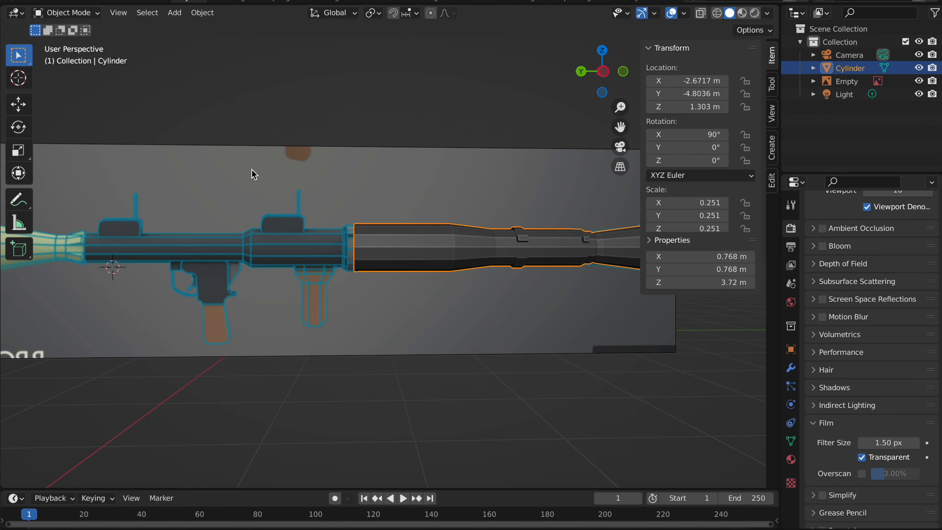
scroll(251, 171, "down", 4)
scroll(252, 171, "right", 3)
scroll(252, 171, "left", 4)
scroll(250, 170, "up", 3)
scroll(250, 169, "right", 3)
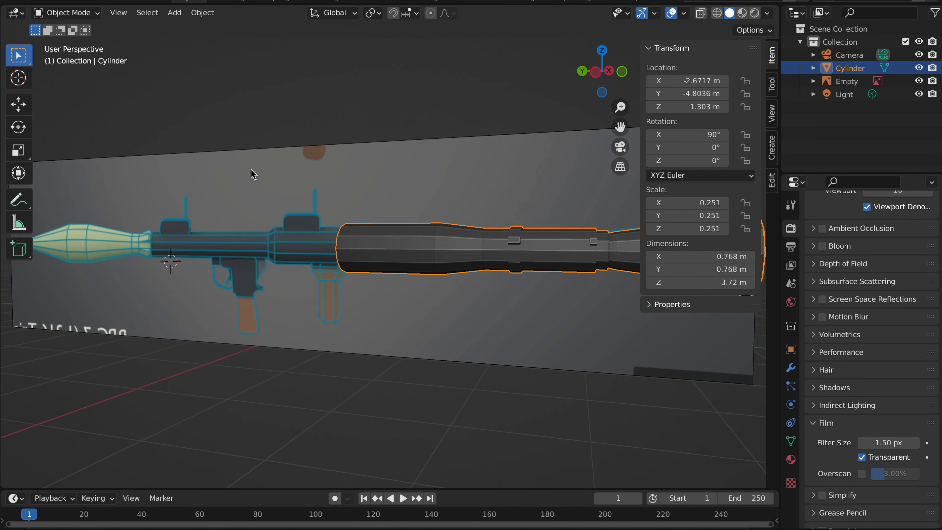
left_click(598, 77)
key("z")
left_click(444, 131)
scroll(443, 134, "up", 2)
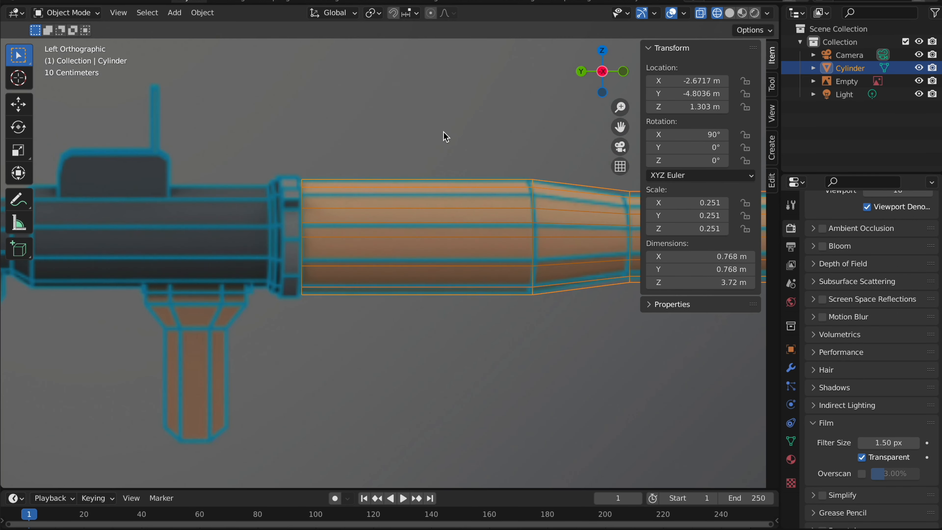
Extrude the grip's front end face in place and scale it up by 1.084 to start the raised collar
key("Tab")
scroll(434, 132, "up", 1, "shift")
key("s")
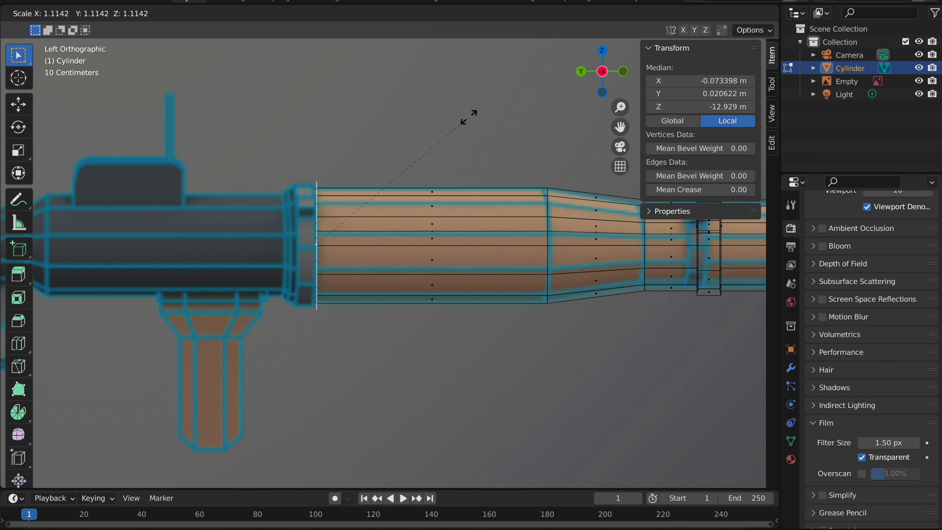
left_click(463, 120)
scroll(463, 120, "right", 2)
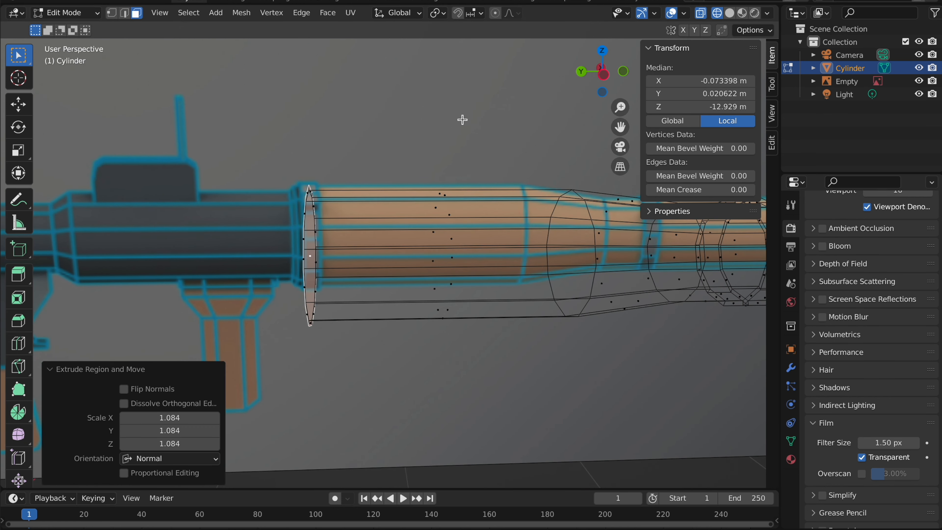
Extrude the enlarged end face about 0.049 m and move it along Y to the collar's front edge in the reference
key("e")
left_click(449, 120)
left_click(601, 76)
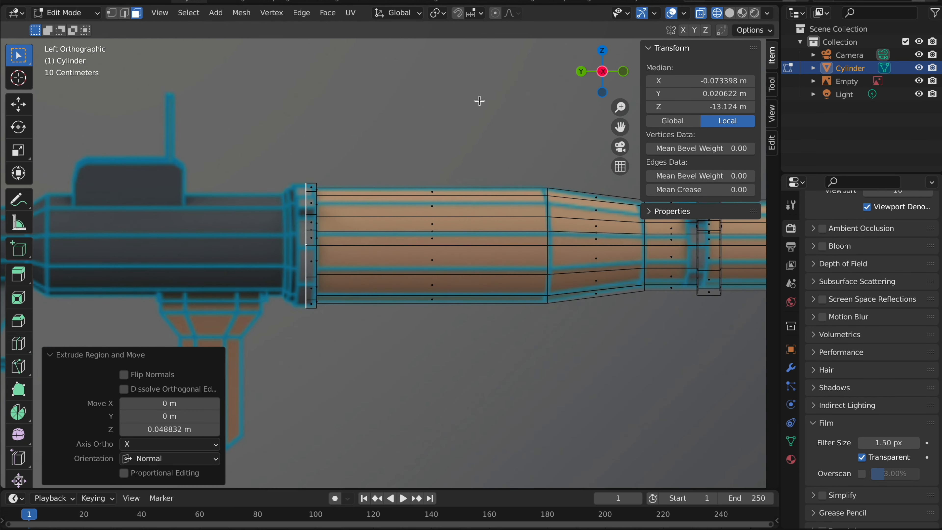
key("g")
key("y")
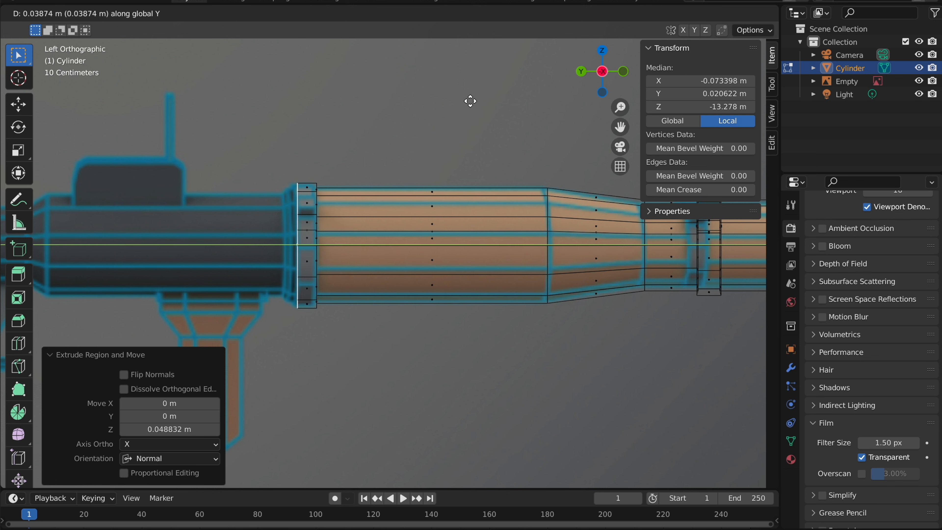
left_click(471, 101)
Extrude the small side face of the new collar outward into a block
key("Tab")
left_click(439, 167)
middle_click_drag(440, 166, 465, 165)
key("Tab")
key("e")
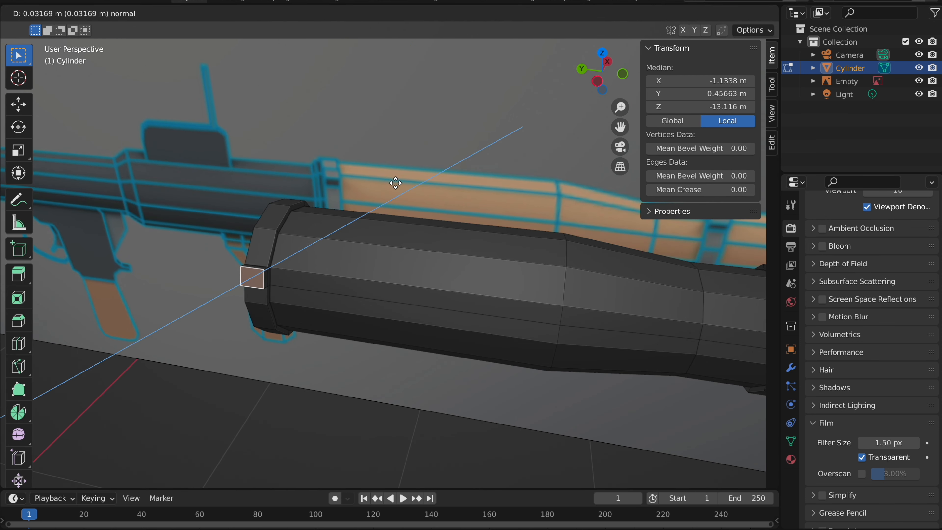
left_click(391, 185)
key("Tab")
middle_click_drag(389, 185, 395, 187)
key("Tab")
key("g")
key("Return")
Extrude the collar's front end face about 0.021 m in the left wireframe view and scale it down to 0.930
key("Tab")
key("Tab")
key("ctrl+KP_3")
key("ctrl+Tab")
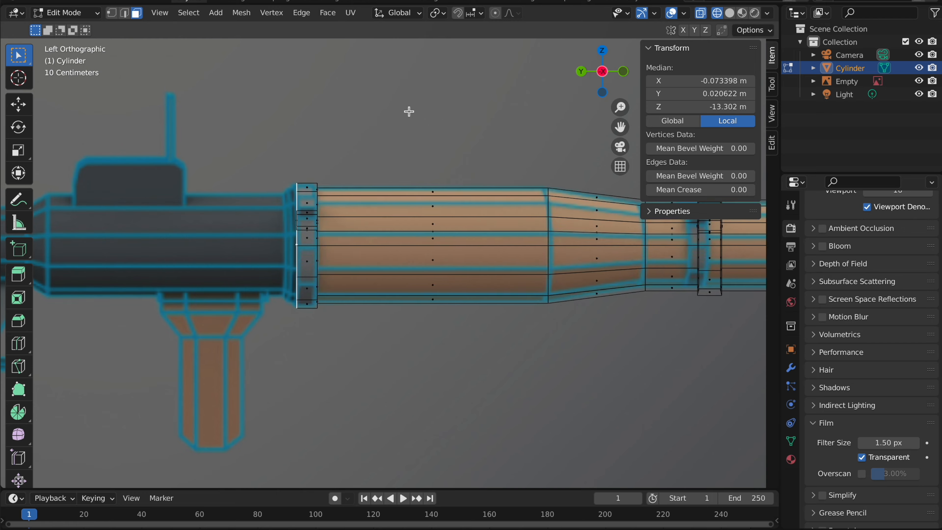
scroll(409, 110, "up", 5)
scroll(408, 111, "right", 5, "ctrl")
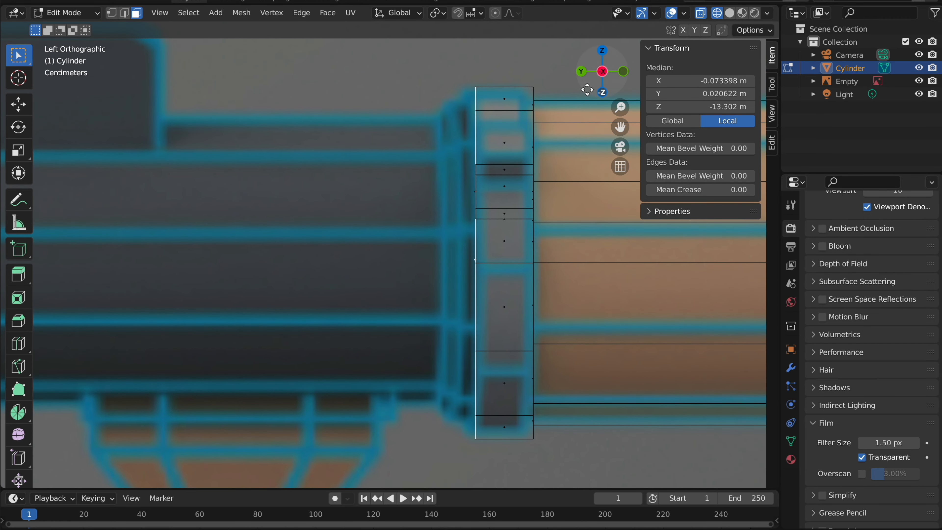
key("e")
left_click(575, 91)
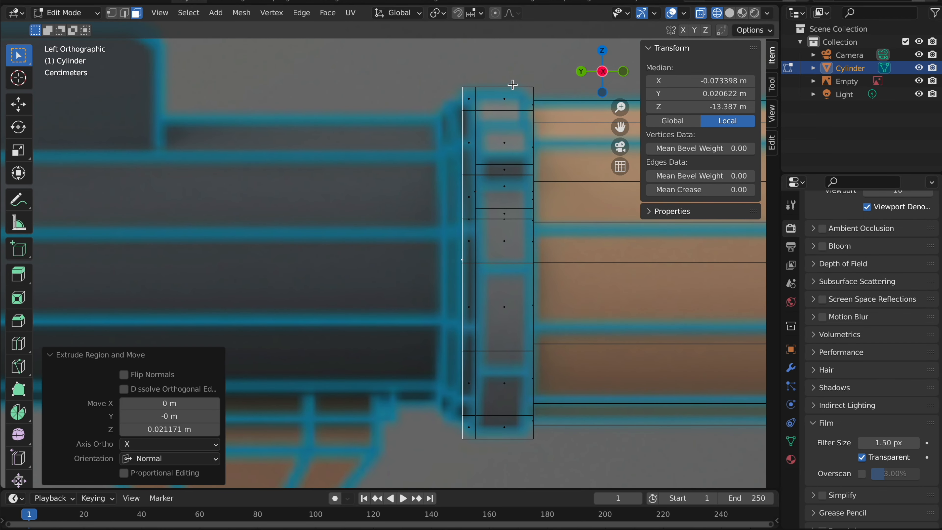
key("s")
left_click(498, 93)
Extrude the tapered end face another 0.017 m or so and scale it down to 0.891
key("e")
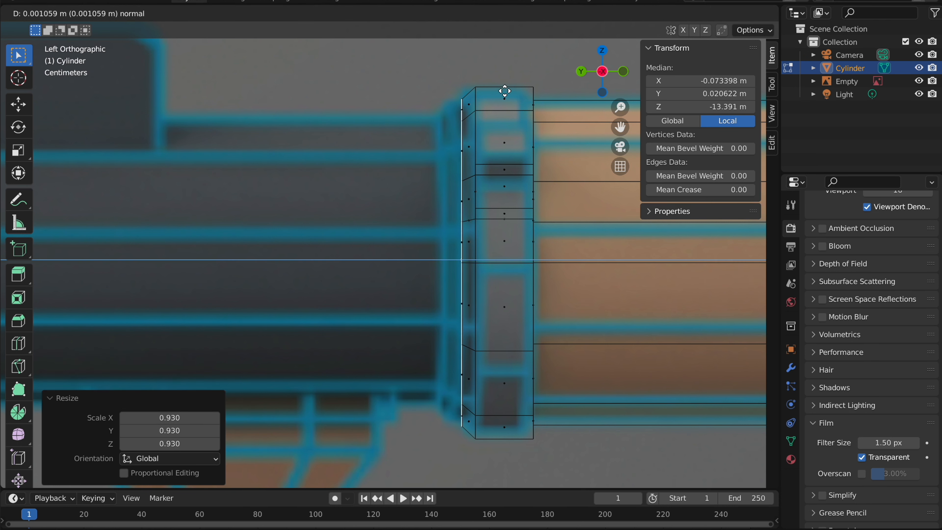
left_click(499, 91)
key("s")
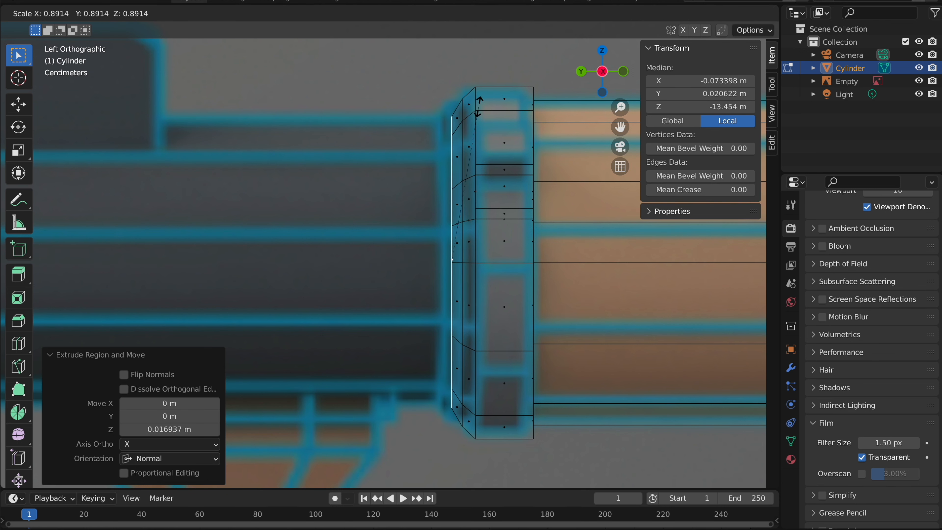
left_click(479, 106)
Extrude the end face about 0.0095 m, inset it with a 0.968 scaled extrusion, and extrude it another 0.016 m
key("e")
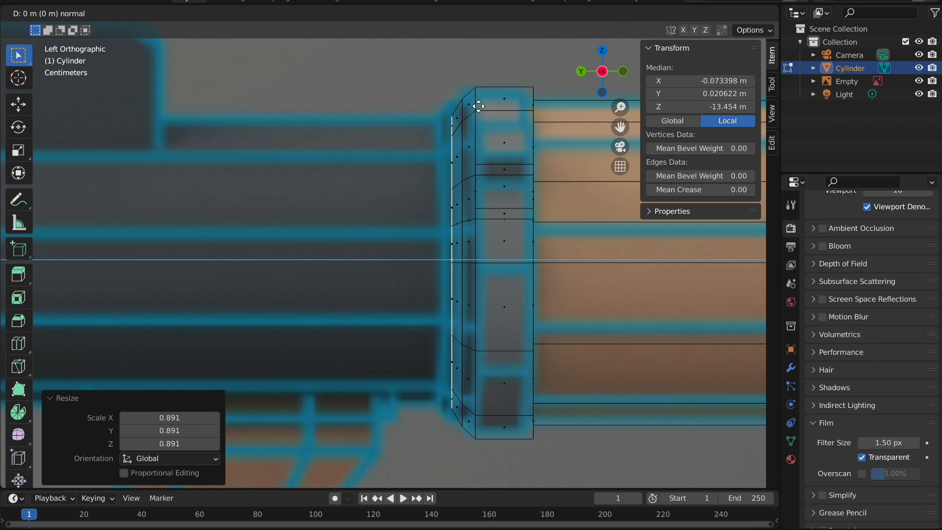
left_click(471, 107)
key("s")
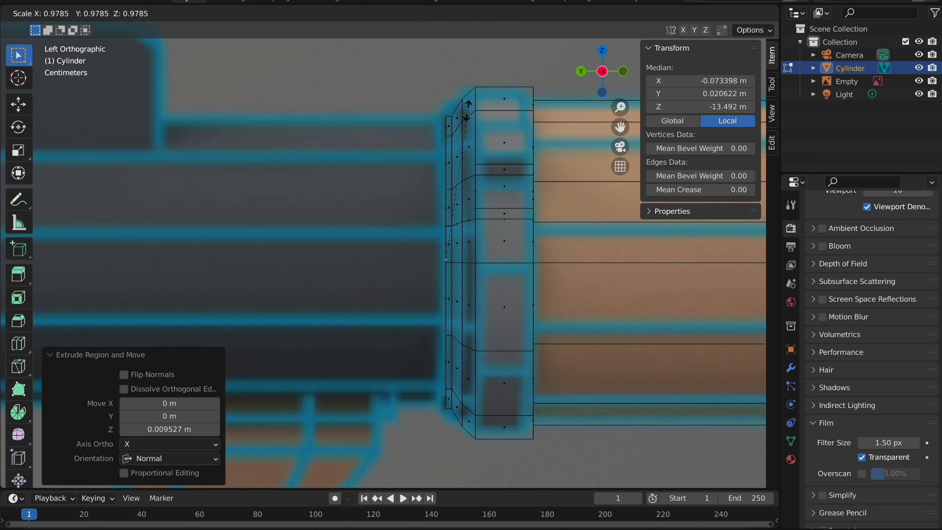
left_click(466, 111)
key("e")
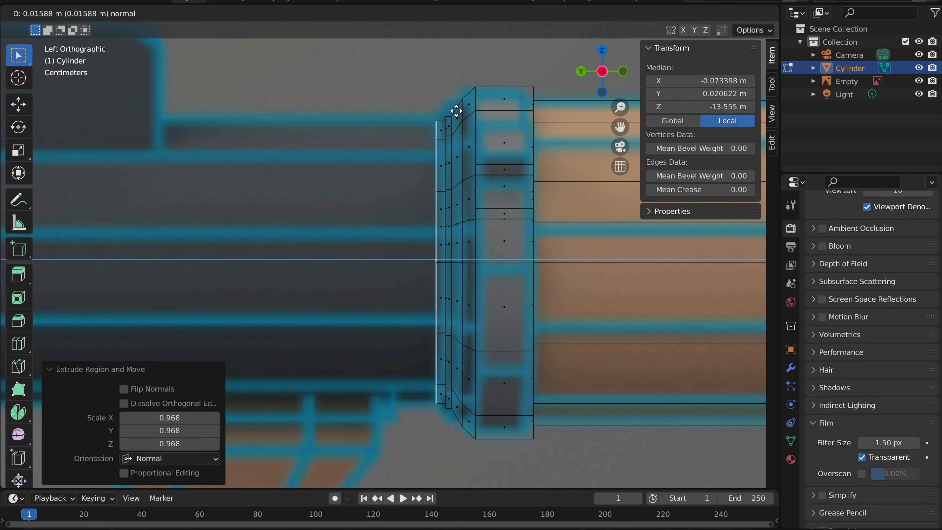
left_click(456, 110)
middle_click_drag(488, 90, 498, 92, "shift")
Extrude the end face about 0.46 m and move it 0.595 m along Y to where the dark tube section starts narrowing
key("e")
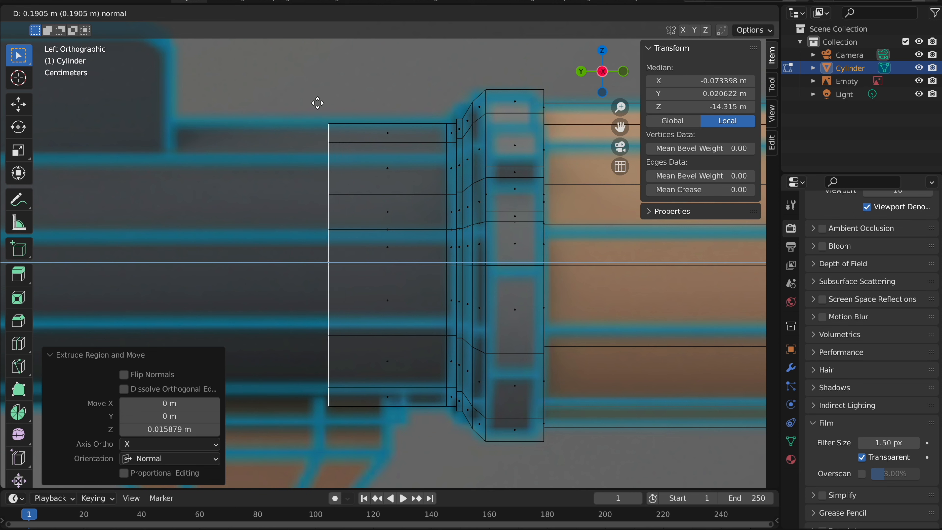
left_click(214, 91)
middle_click_drag(215, 92, 479, 92, "shift")
scroll(215, 91, "down", 4)
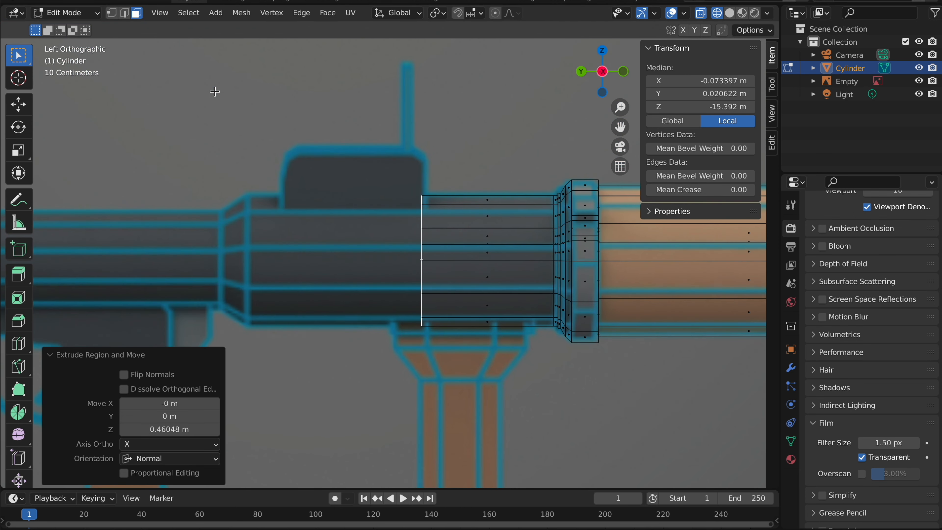
middle_click_drag(285, 138, 323, 128, "shift")
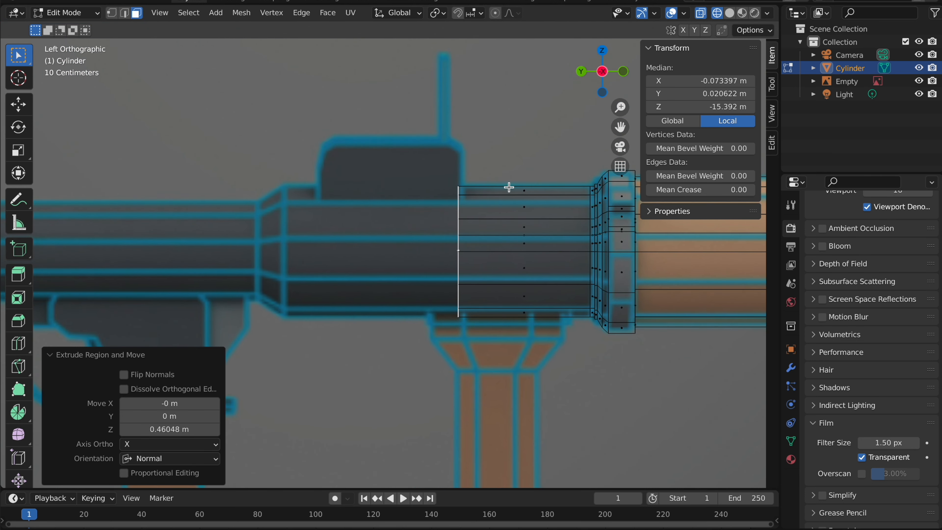
key("g")
key("y")
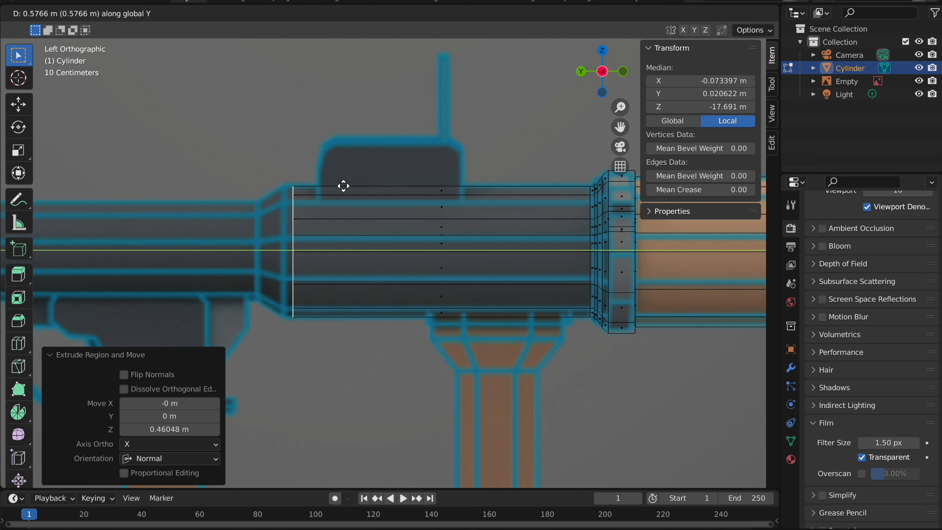
left_click(338, 185)
Extrude the tube's end face about 0.108 m and scale it down to 0.704 to form the taper
scroll(336, 185, "up", 3, "ctrl")
key("e")
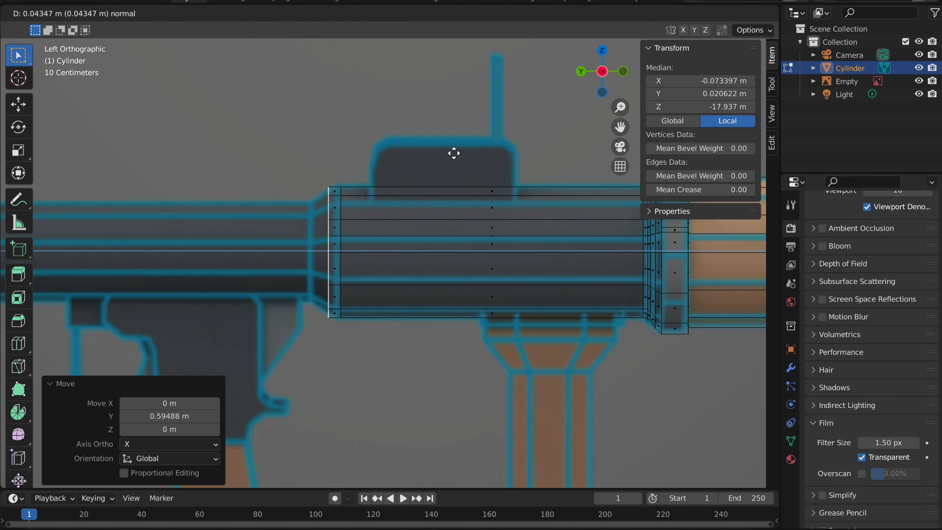
left_click(435, 152)
key("s")
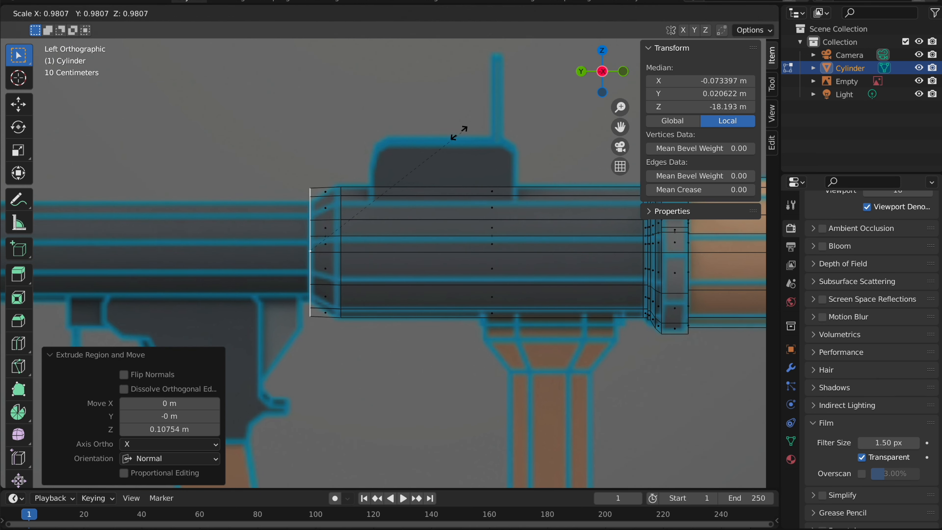
left_click(421, 167)
Extrude the tapered end face about 1.26 m and move it along Y by 0.554 m and 0.016 m to the base of the warhead
scroll(420, 166, "up", 3, "ctrl")
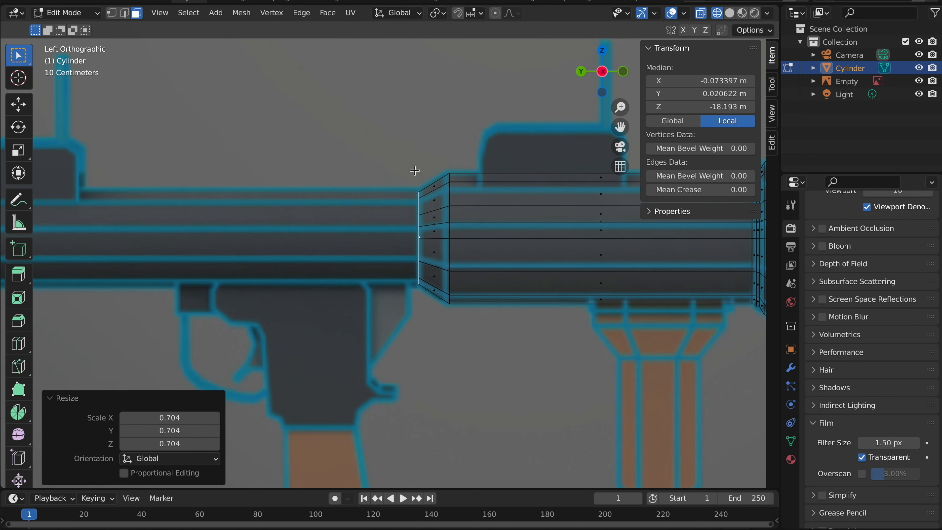
key("e")
left_click(130, 145)
scroll(128, 145, "up", 5, "ctrl")
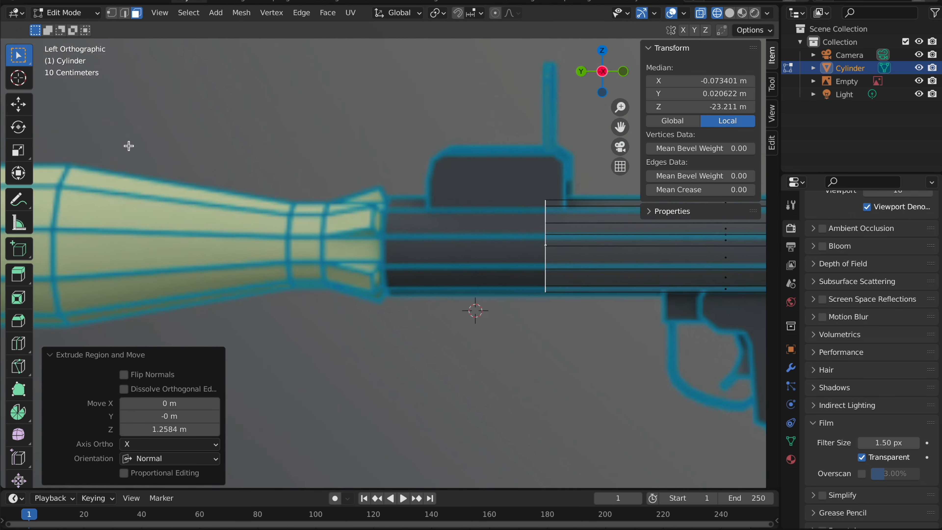
key("g")
key("y")
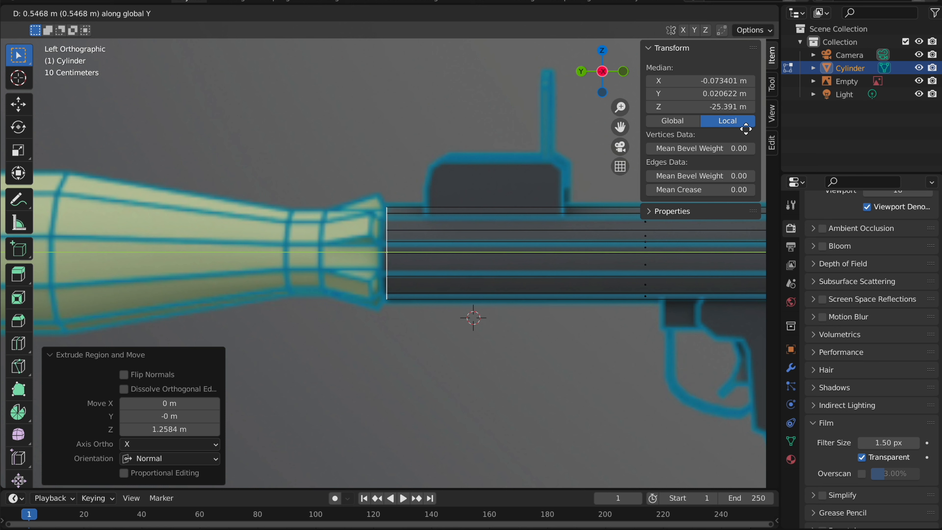
left_click(746, 128)
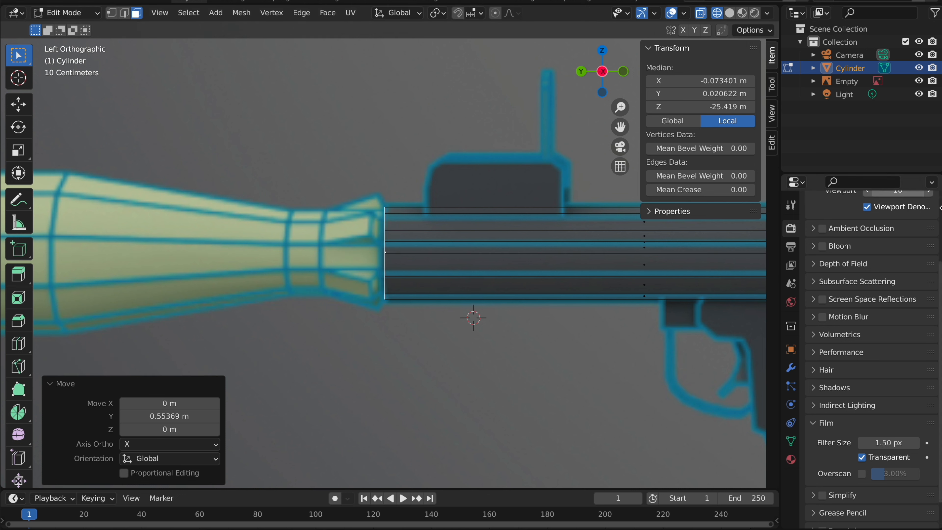
key("g")
key("y")
left_click(464, 181)
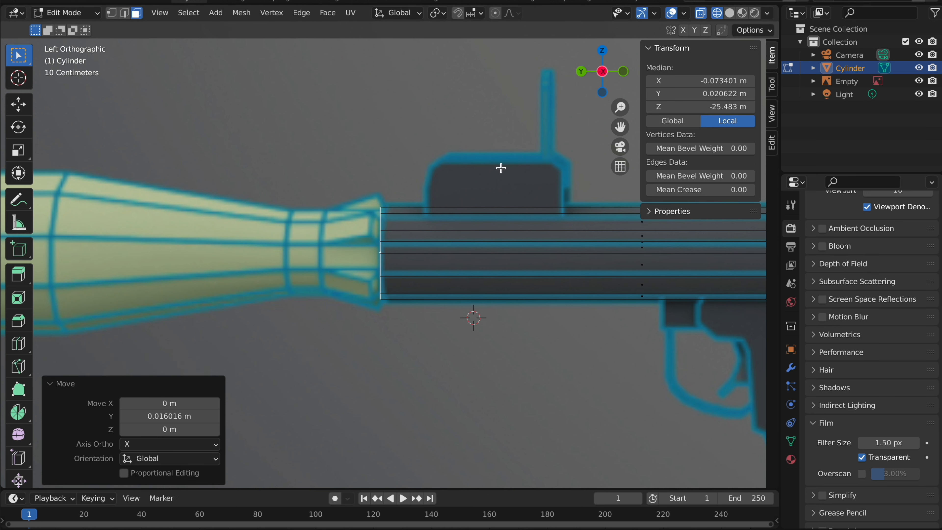
Inset the tube's front face with a 0.926 scaled extrusion and extrude it about 0.197 m into the warhead's neck
key("e")
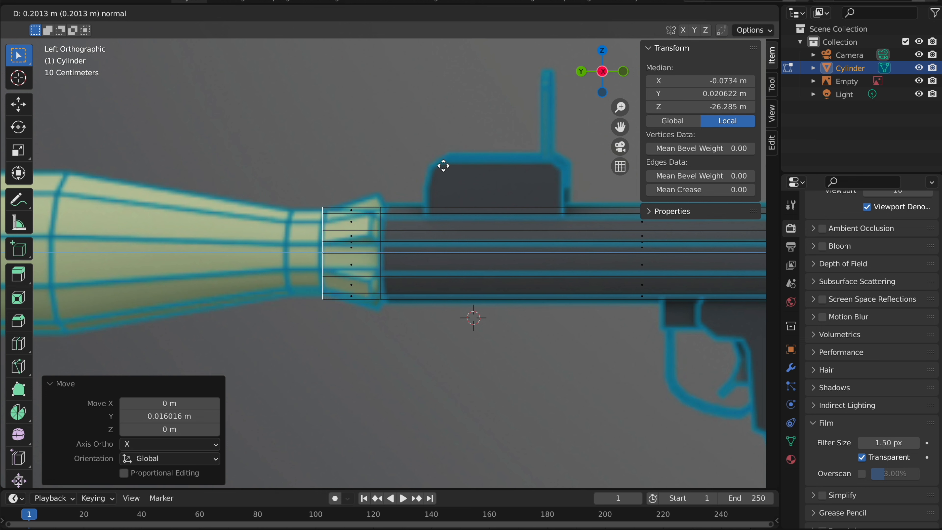
key("Escape")
key("e")
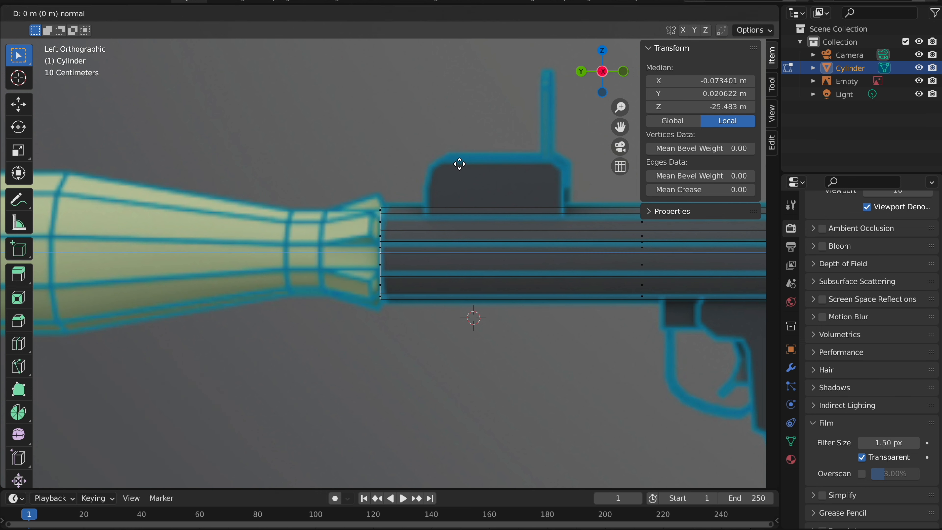
left_click(452, 168)
key("e")
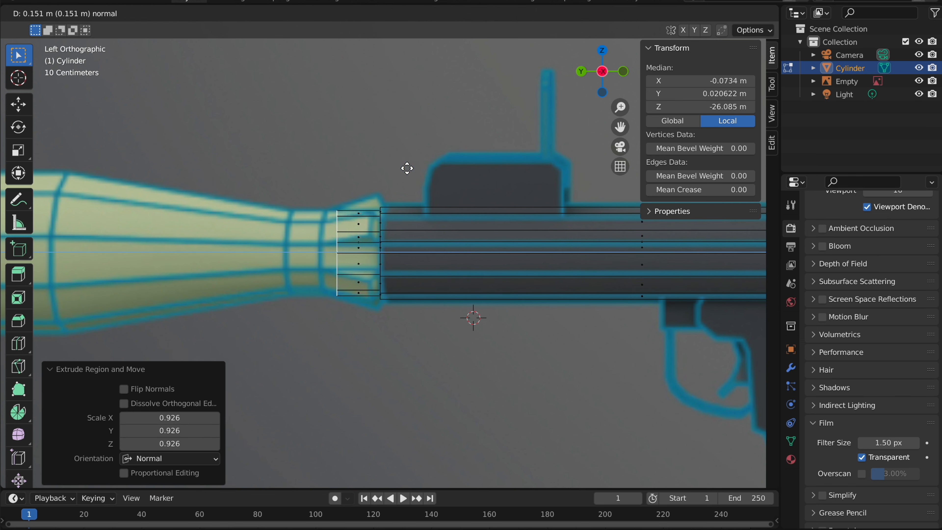
left_click(397, 167)
Finish extruding the tube's inset front face about 0.197 m along its normal
key("z")
left_click(442, 177)
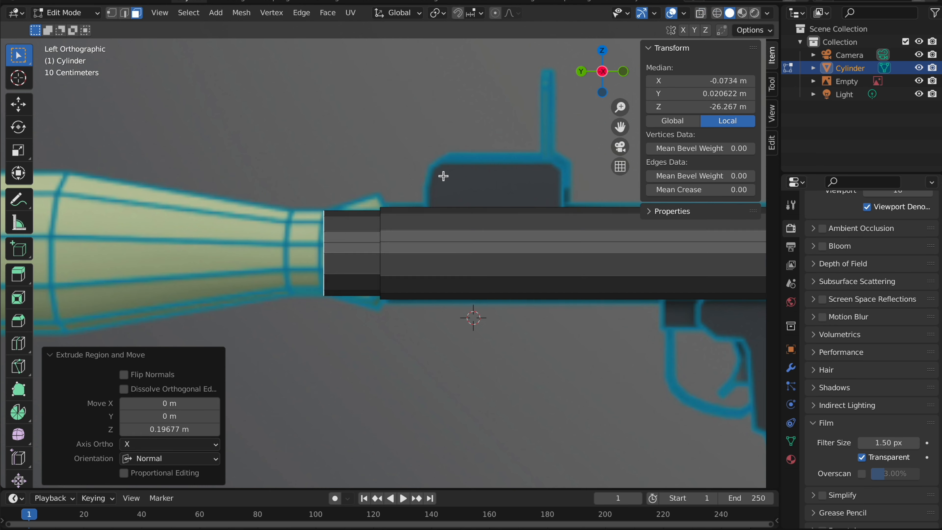
middle_click_drag(442, 176, 378, 228)
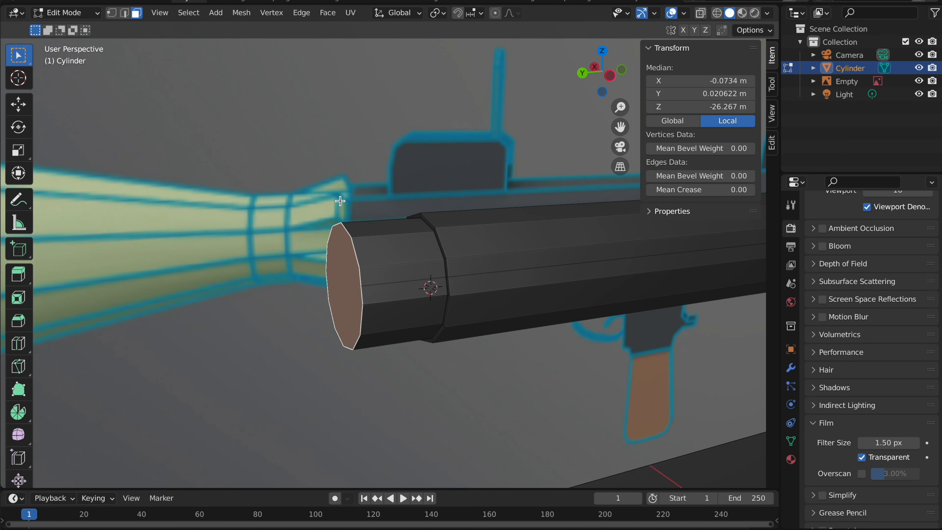
With the pivot set to Individual Origins, extrude alternating side faces of the neck section outward about 0.046 m
left_click(426, 285)
left_click(427, 274, "shift")
mouse_move(426, 274)
middle_mouse_down()
mouse_move(427, 260)
mouse_move(440, 264)
middle_mouse_up()
left_click(386, 259, "shift")
left_click(440, 264, "shift")
middle_click_drag(468, 293, 466, 292)
left_click(460, 255, "shift")
middle_click_drag(461, 255, 480, 259)
left_click(474, 255, "shift")
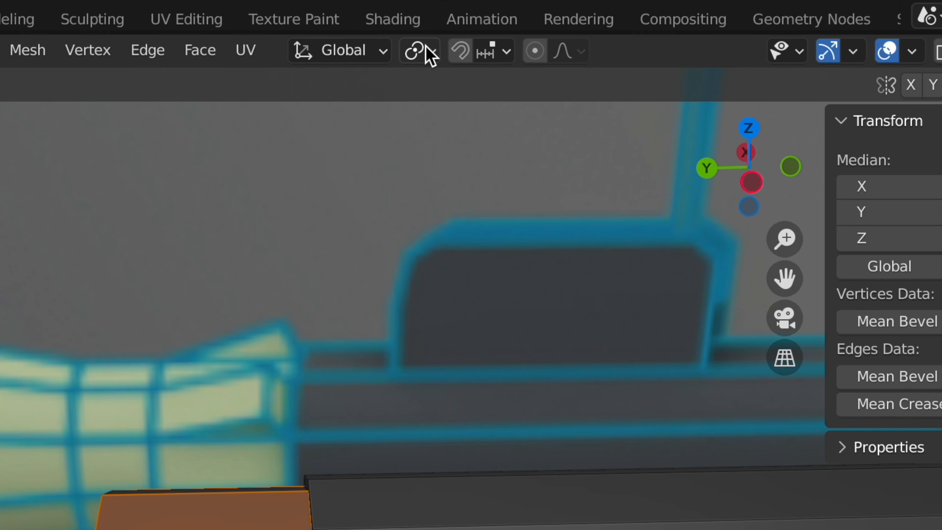
left_click(438, 13)
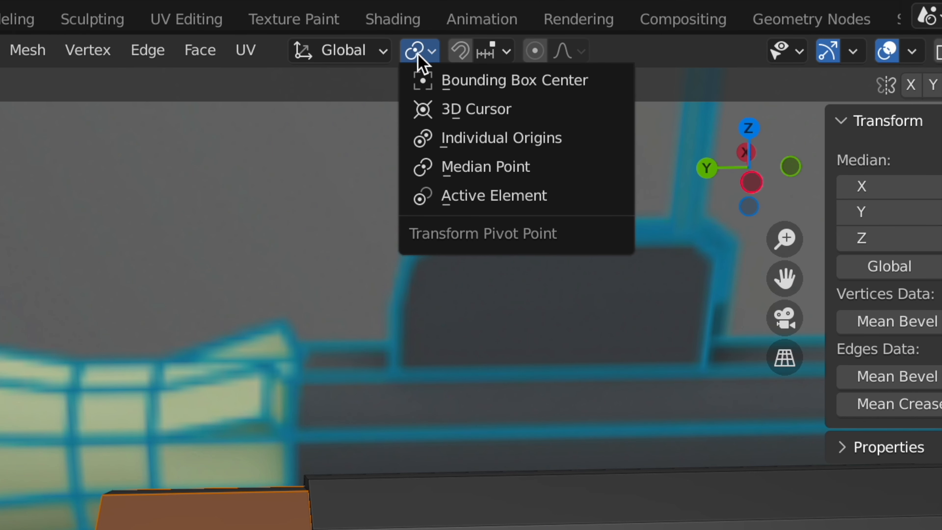
left_click(462, 143)
key("e")
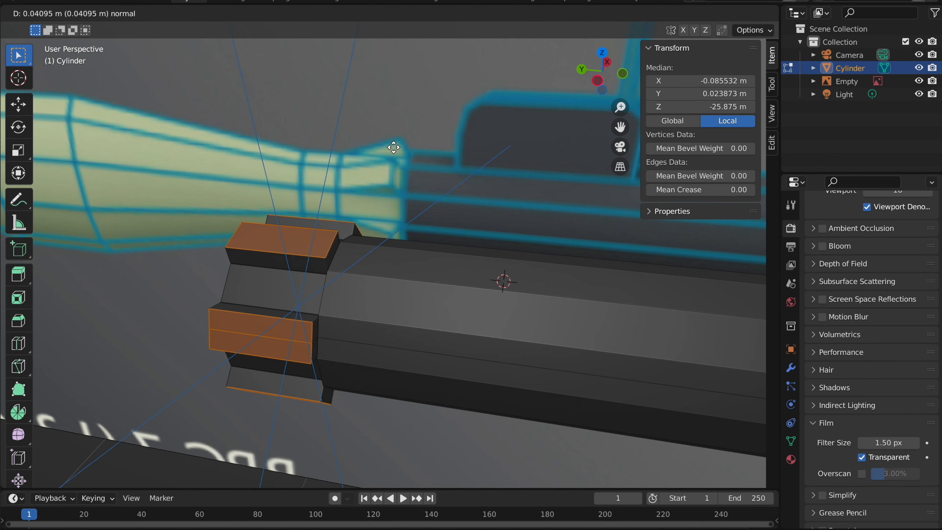
left_click(392, 148)
middle_click_drag(64, 313, 112, 290, "shift")
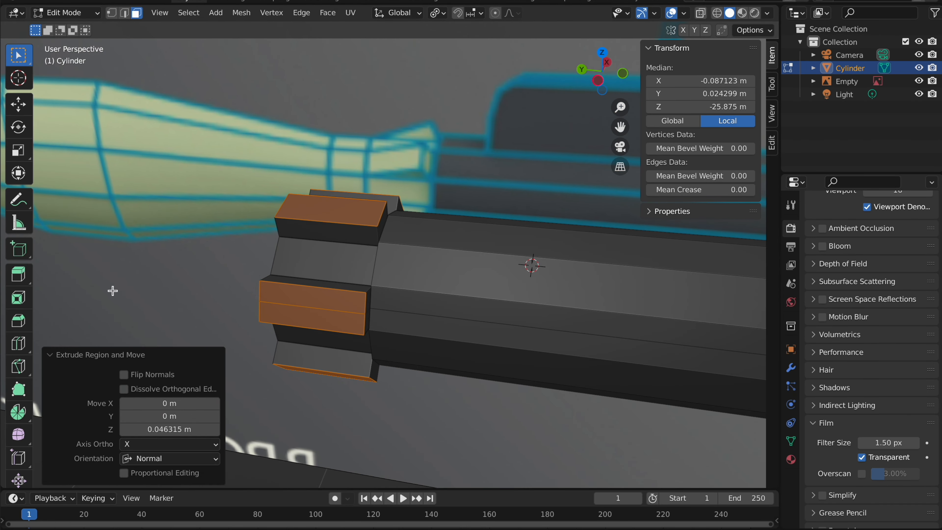
Add one loop cut around the raised blocks and slide it toward the tube by a factor of -0.407
left_click(11, 348)
left_click(323, 215)
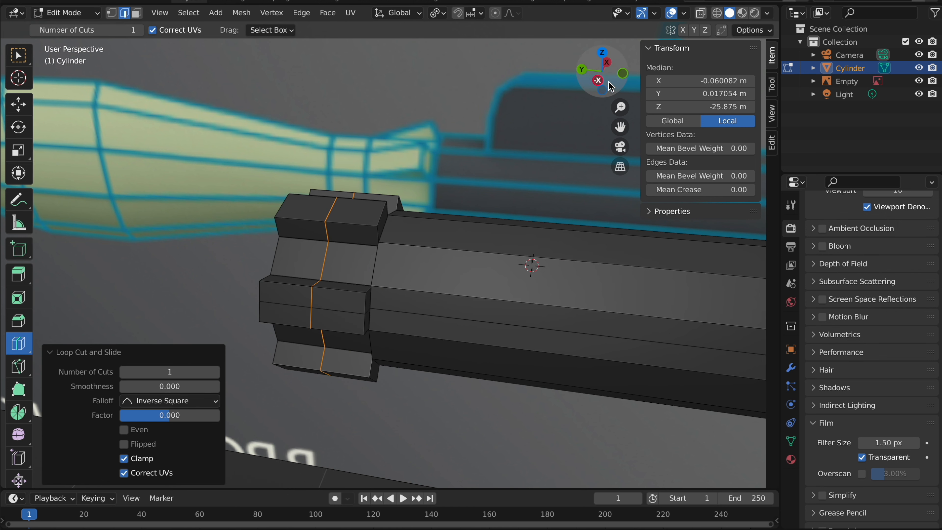
left_click(598, 81)
key("g")
key("g")
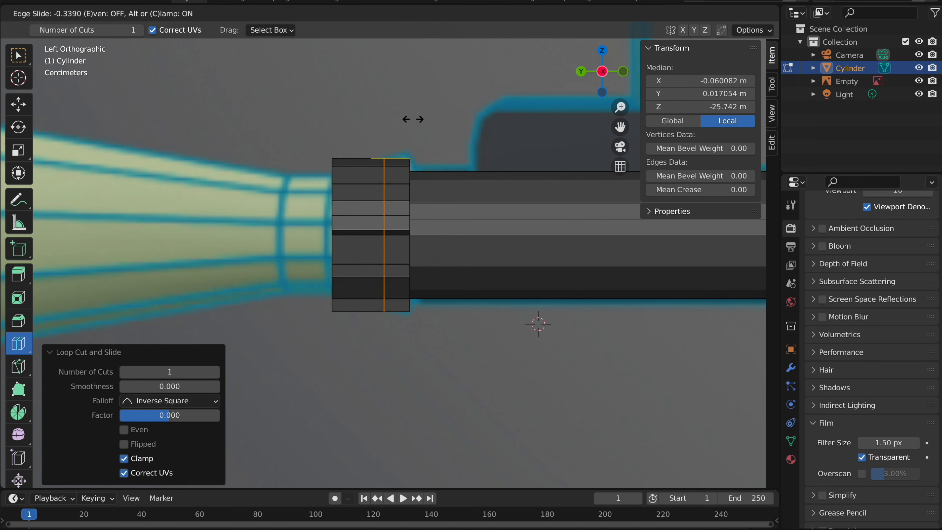
left_click(413, 119)
middle_click_drag(414, 119, 133, 62)
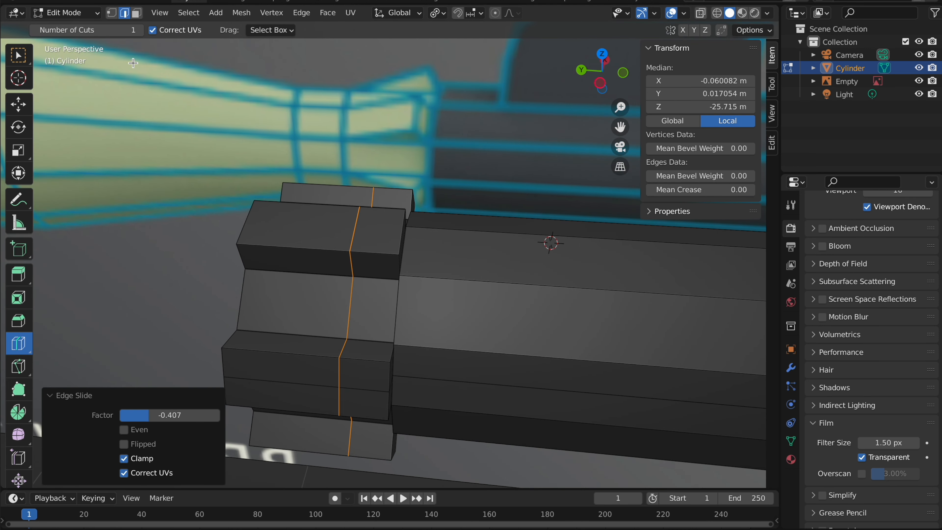
Select the rear outer edges of the raised blocks all around the neck section
left_click(14, 59)
middle_click_drag(227, 99, 241, 123)
left_click(273, 164)
middle_click_drag(273, 164, 335, 184)
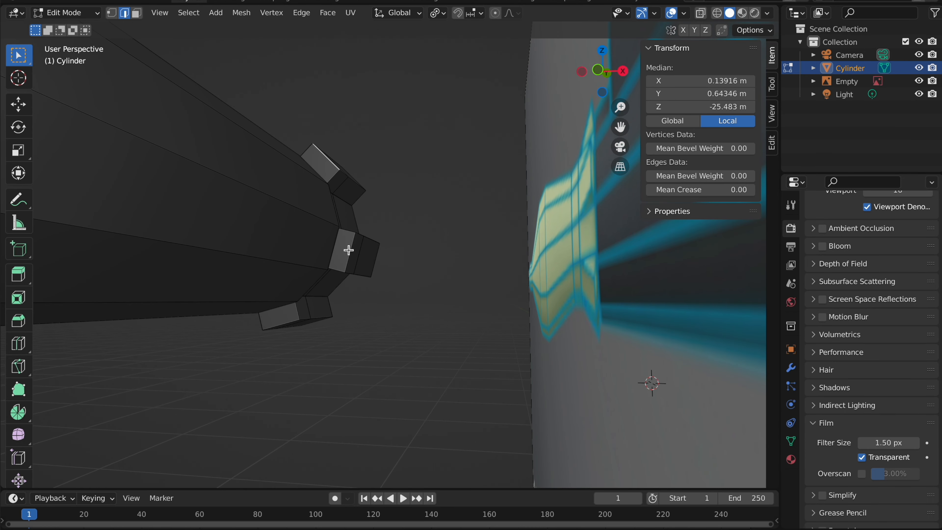
left_click(349, 250, "shift")
middle_click_drag(348, 251, 342, 259)
middle_click_drag(289, 311, 300, 218)
left_click(298, 180, "shift")
left_click(294, 193, "shift")
Try to scale the selected rear edges with the current pivot point
key("s")
left_click(448, 106)
key("ctrl+z")
middle_click_drag(449, 105, 399, 113)
Change the transform pivot point and scale the blocks' rear outer edges to shape the collar
left_click(447, 19)
left_click(452, 57)
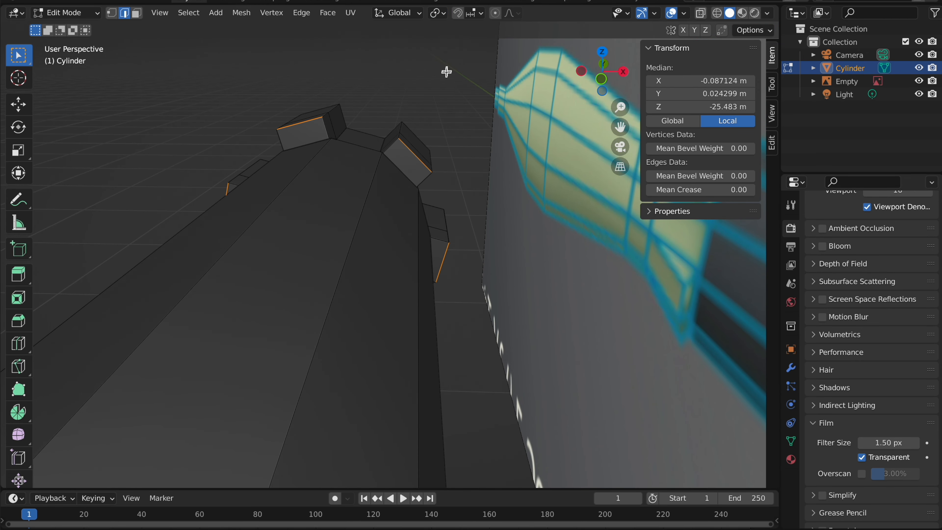
key("s")
left_click(369, 93)
middle_click_drag(370, 94, 355, 78)
key("Tab")
key("Tab")
key("s")
left_click(444, 91)
Try to move the top block's front outer edge onto the front face's rim using edge snapping
key("3")
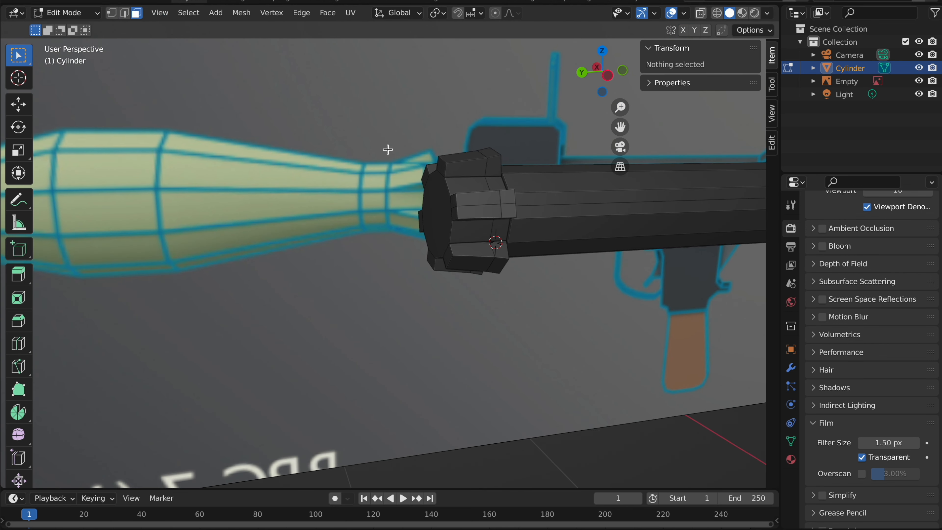
left_click(439, 196)
scroll(457, 177, "up", 3)
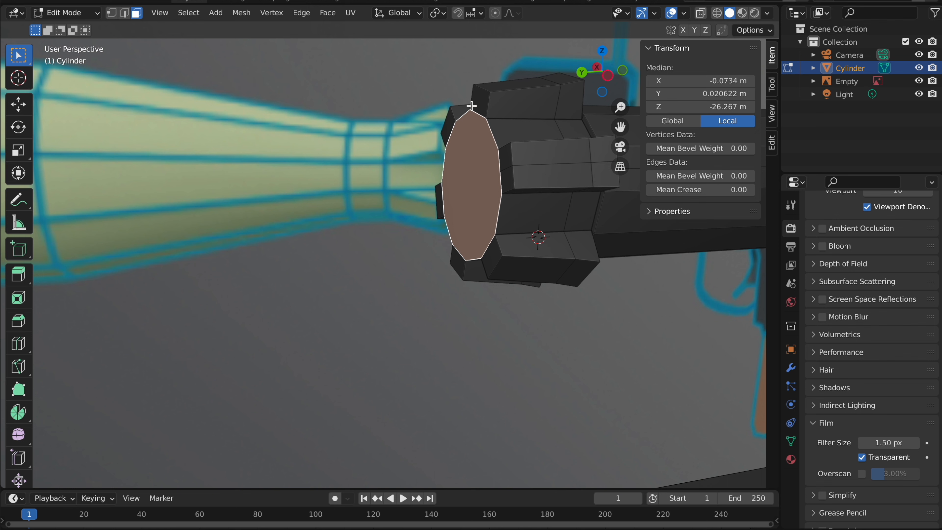
left_click(125, 13)
key("KP_Decimal")
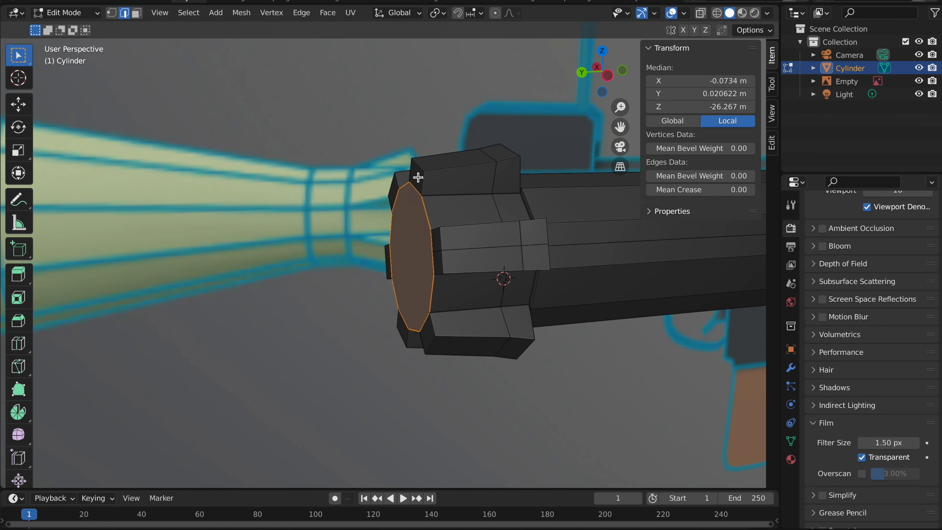
left_click(418, 170)
left_click(419, 170)
middle_click_drag(418, 170, 415, 170)
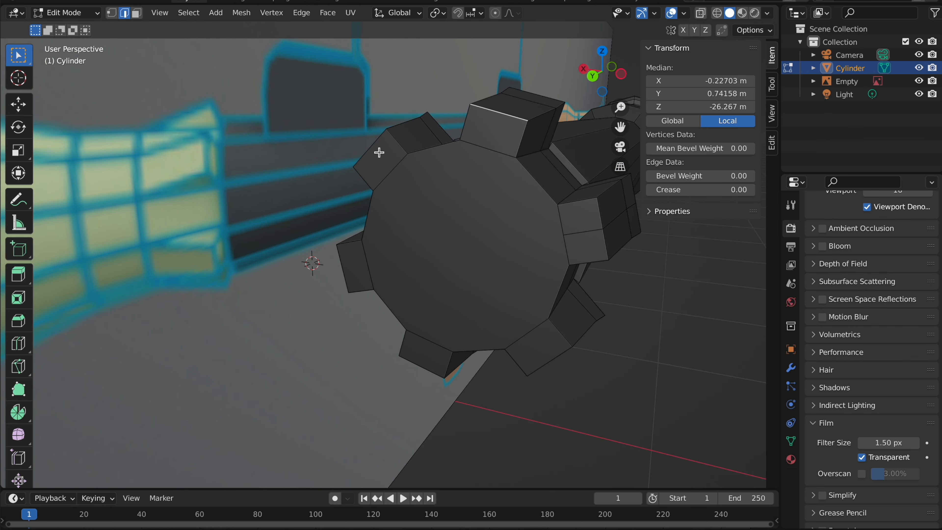
left_click(496, 124)
middle_click_drag(496, 124, 497, 120)
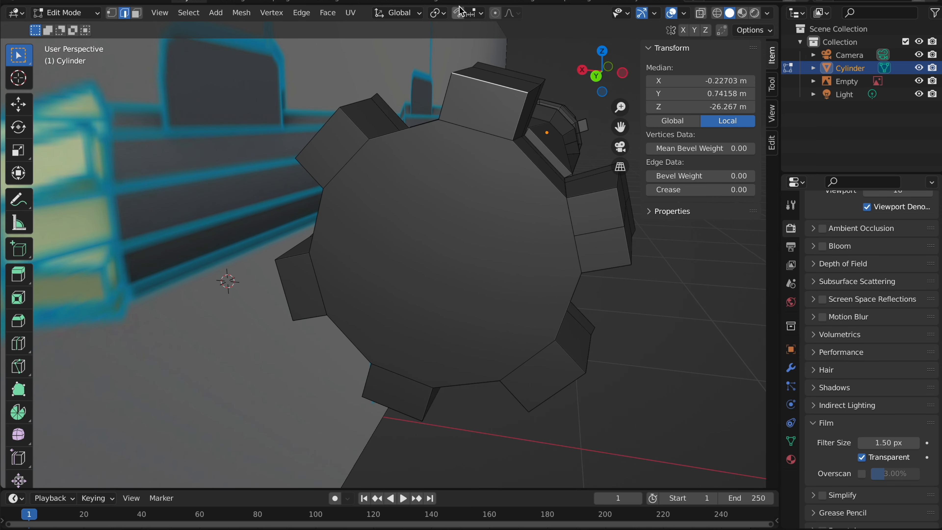
left_click(466, 15)
left_click(456, 78)
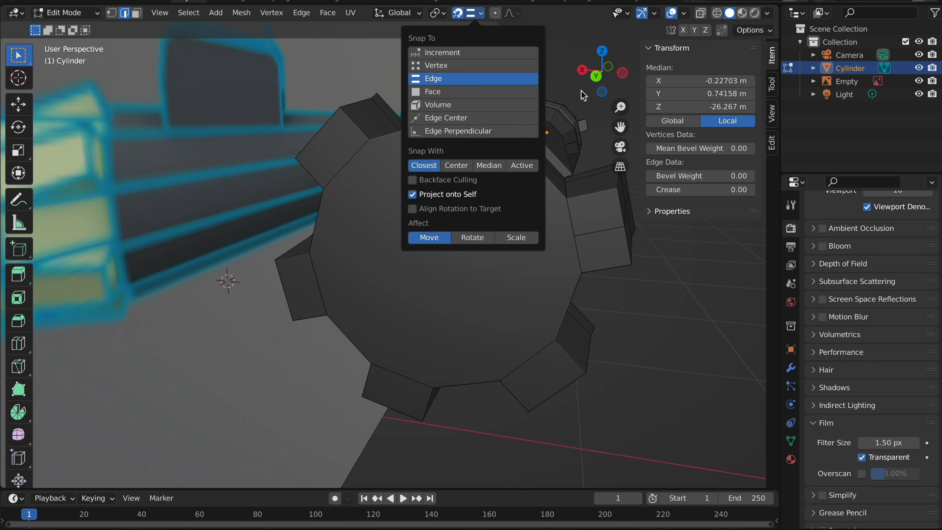
key("g")
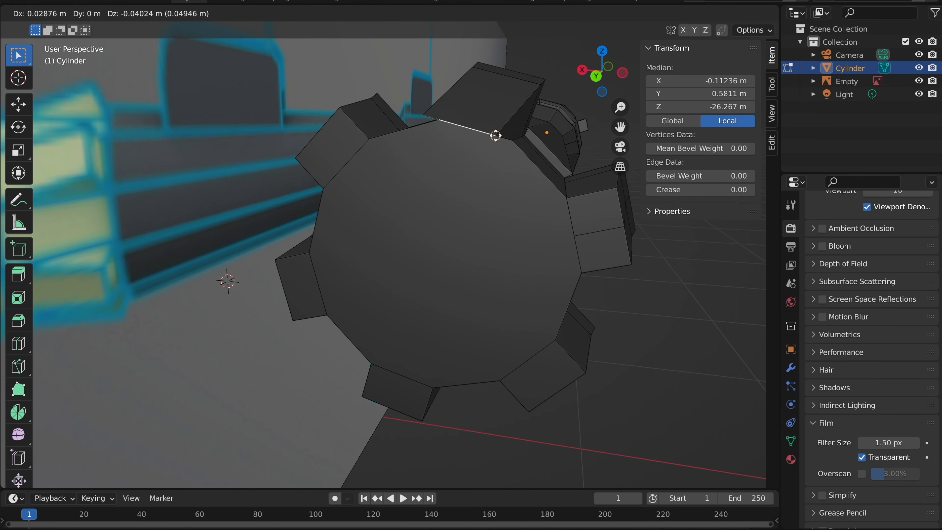
key("Escape")
Turn on snapping with Vertex as the snap target
left_click(471, 13)
left_click(456, 66)
left_click(458, 13)
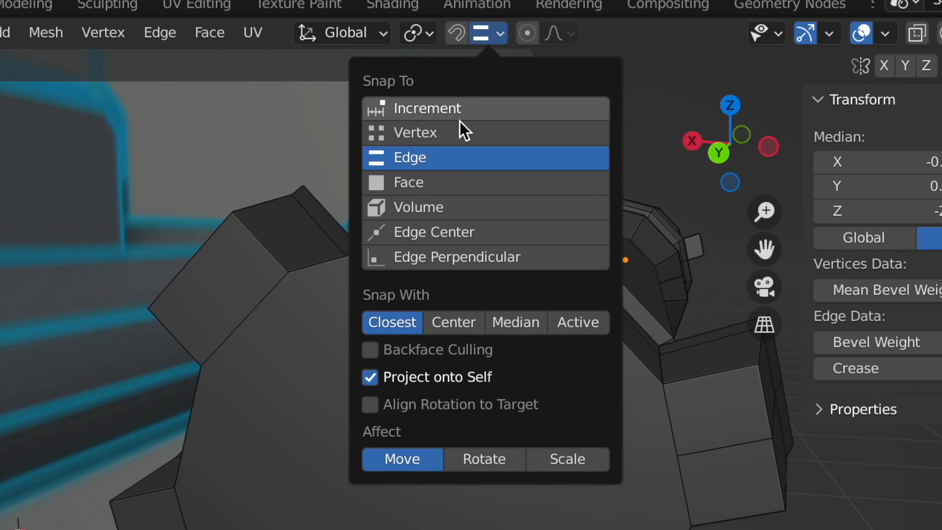
middle_click_drag(461, 52, 465, 83)
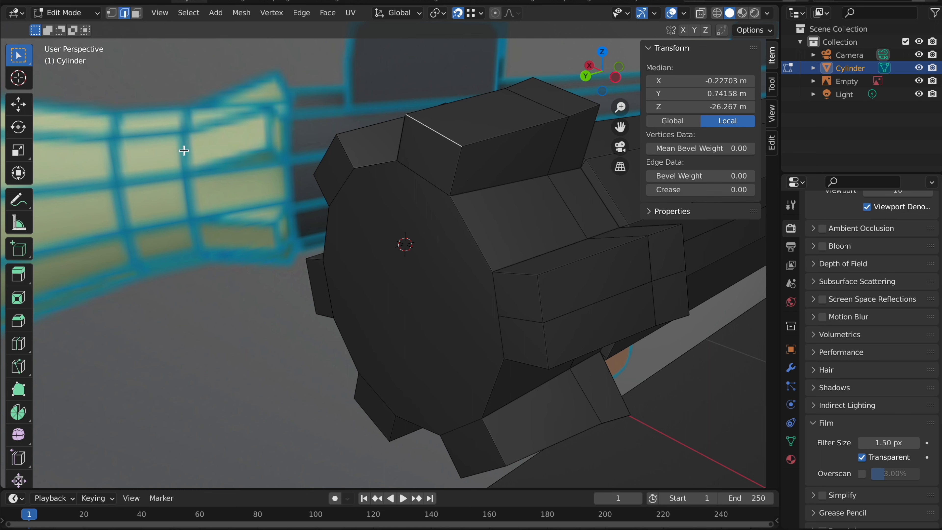
middle_click_drag(290, 145, 211, 154)
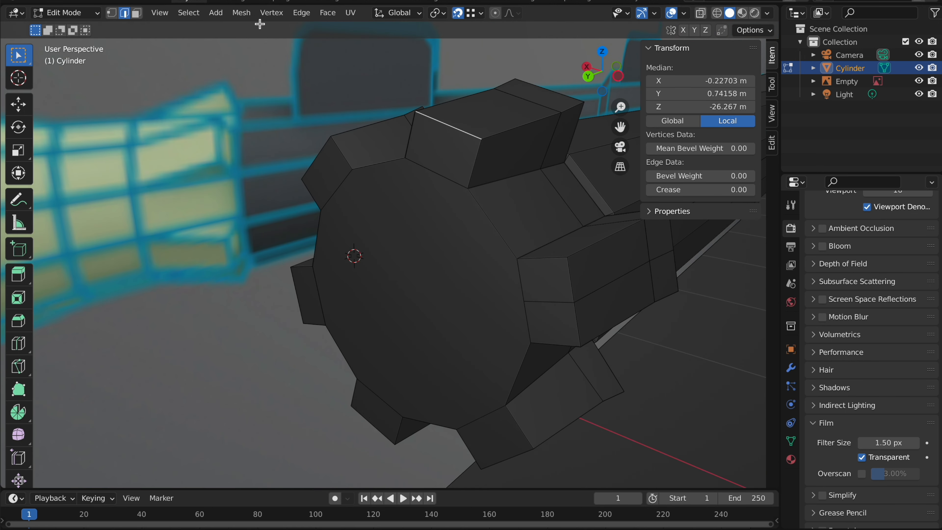
Snap the top block's two front outer vertices down onto the matching vertices of the front face's rim
left_click(407, 163)
middle_click_drag(409, 170, 381, 109)
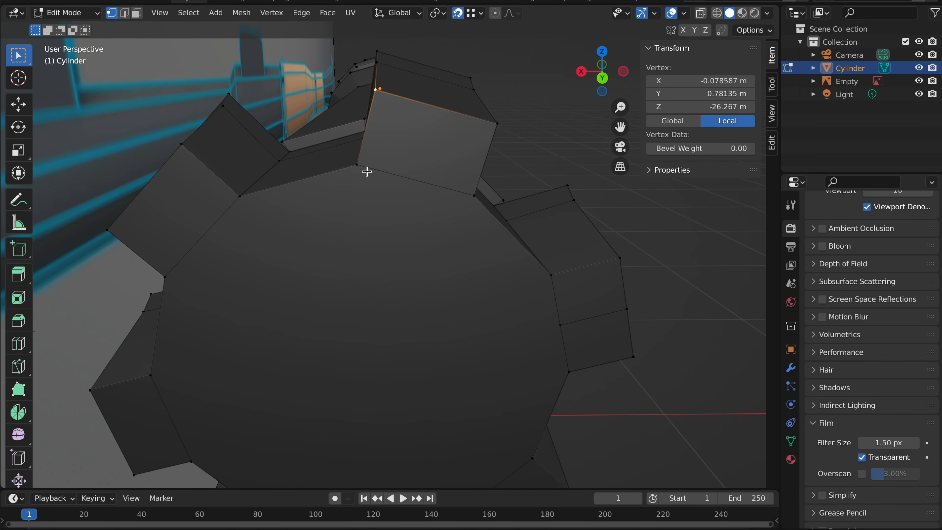
key("g")
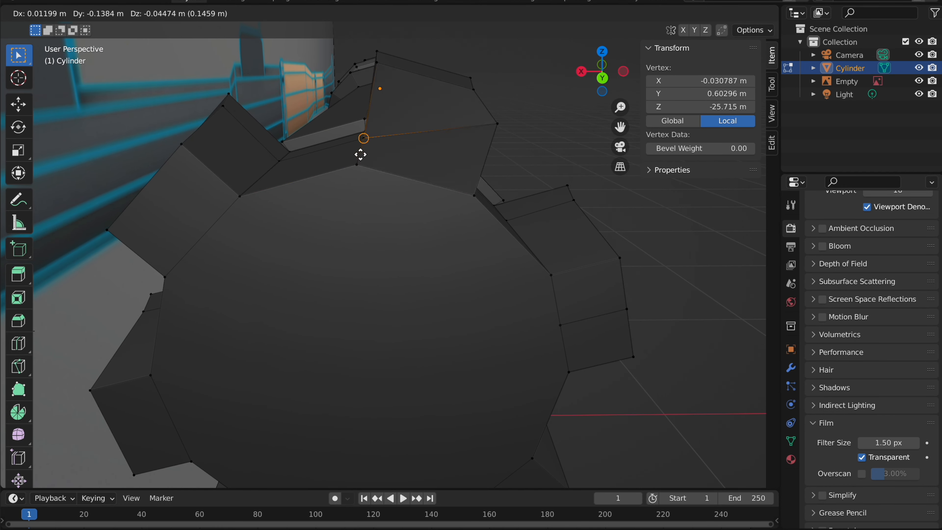
left_click(355, 163)
middle_click_drag(355, 164, 444, 135)
key("g")
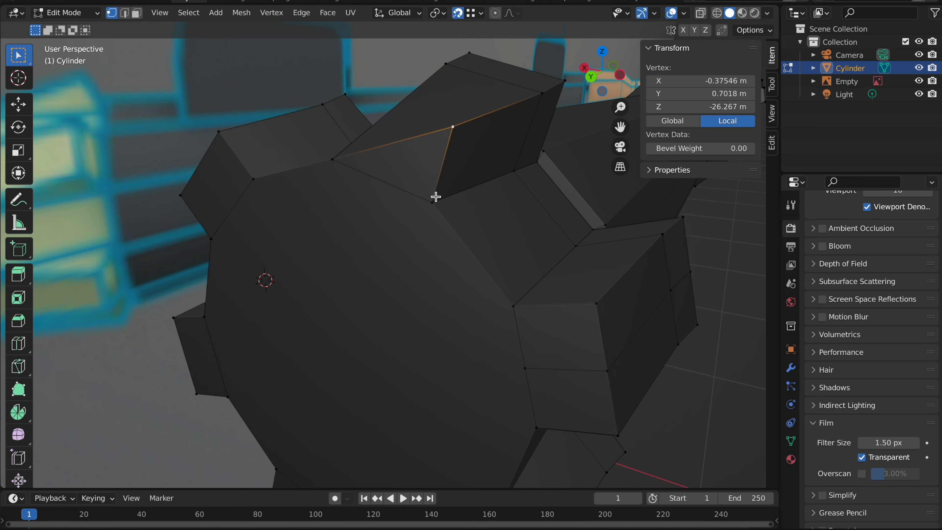
left_click(431, 201)
middle_click_drag(431, 202, 505, 207)
Snap the wide side block's upper and middle front outer vertices onto the rim vertices beneath them
left_click(504, 205)
key("g")
left_click(519, 268)
left_click(523, 265)
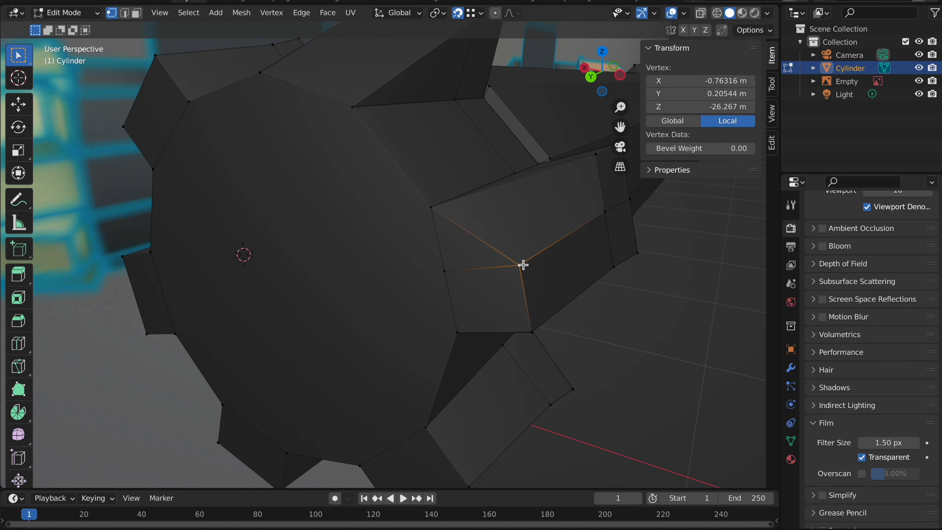
key("g")
left_click(441, 271)
Snap the wide side block's lower front outer vertex onto its matching rim vertex
left_click(528, 323)
key("g")
left_click(491, 329)
key("ctrl+z")
middle_click_drag(491, 329, 467, 308)
key("g")
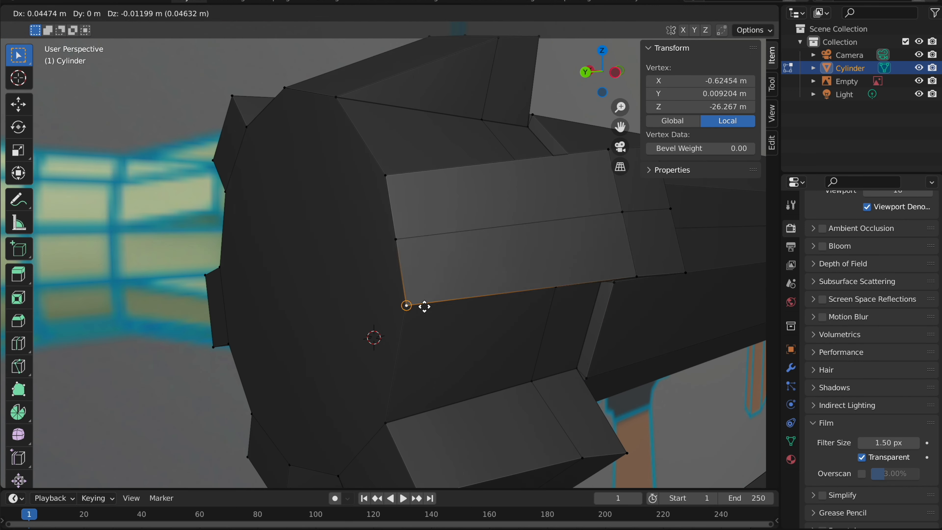
left_click(406, 308)
middle_click_drag(435, 308, 450, 319)
Snap the two front outer vertices of the block below the wide side block onto the rim
key("ctrl+z")
key("g")
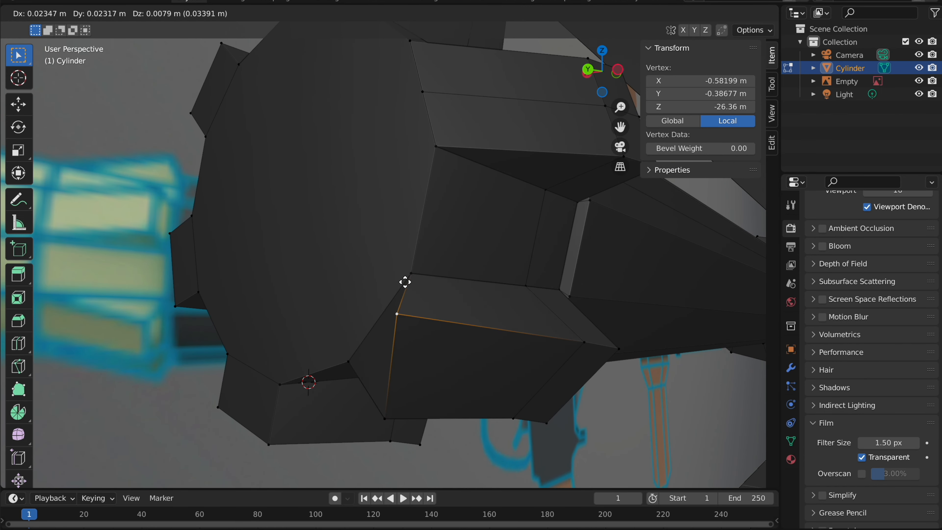
left_click(412, 274)
left_click(384, 414)
key("g")
left_click(351, 365)
middle_click_drag(350, 366, 319, 385)
Snap the remaining blocks' front outer vertices onto the rim and check the shape in Object Mode
left_click(297, 396)
middle_click_drag(323, 328, 453, 395, "shift")
left_click(334, 62)
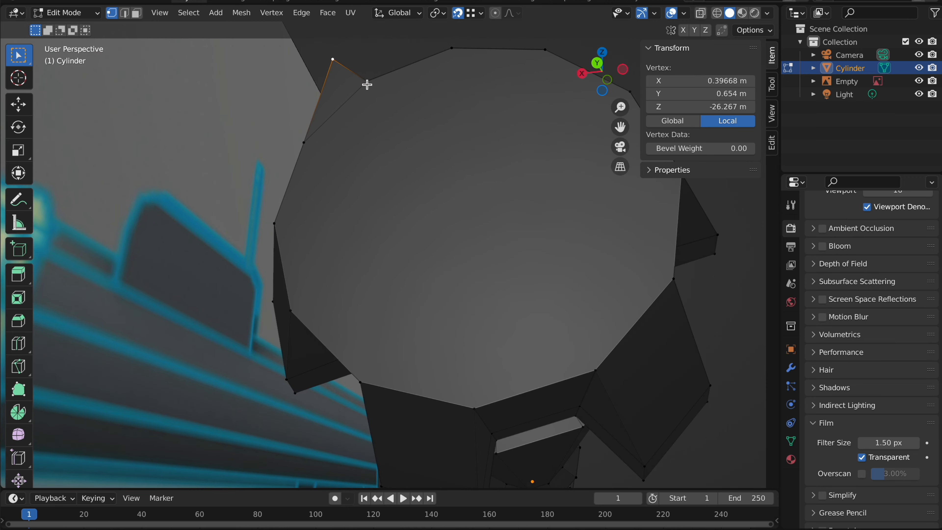
key("g")
left_click(365, 82)
middle_click_drag(365, 82, 464, 171)
scroll(364, 82, "down", 6)
key("a")
key("Tab")
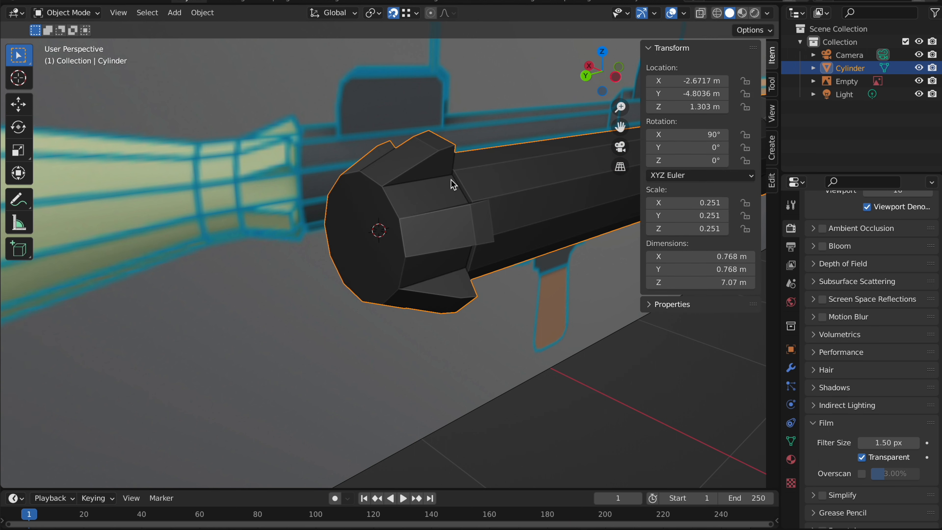
key("Tab")
Try to move the wide side block's upper front vertex away from the rim with snapping on
left_click(402, 212)
key("g")
left_click(433, 191)
key("ctrl+z")
key("ctrl+z")
left_click(394, 213)
key("g")
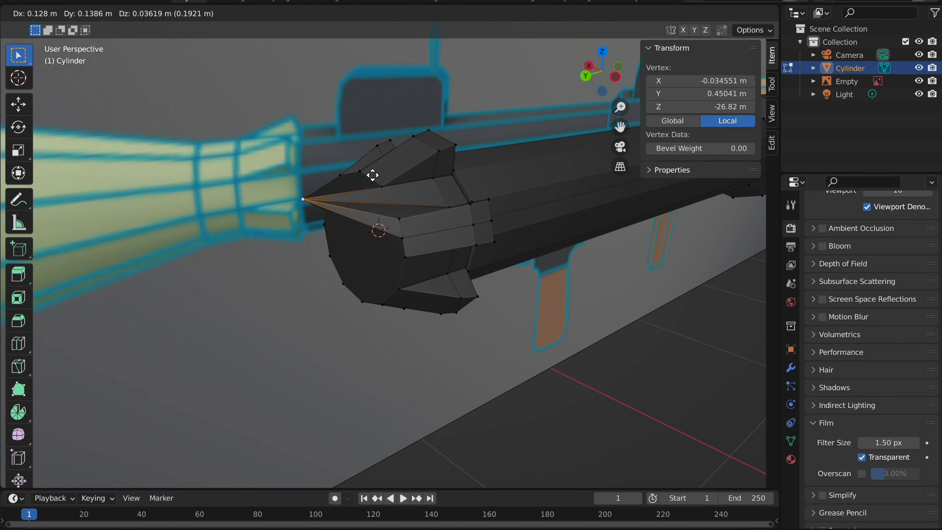
left_click(372, 214)
key("ctrl+z")
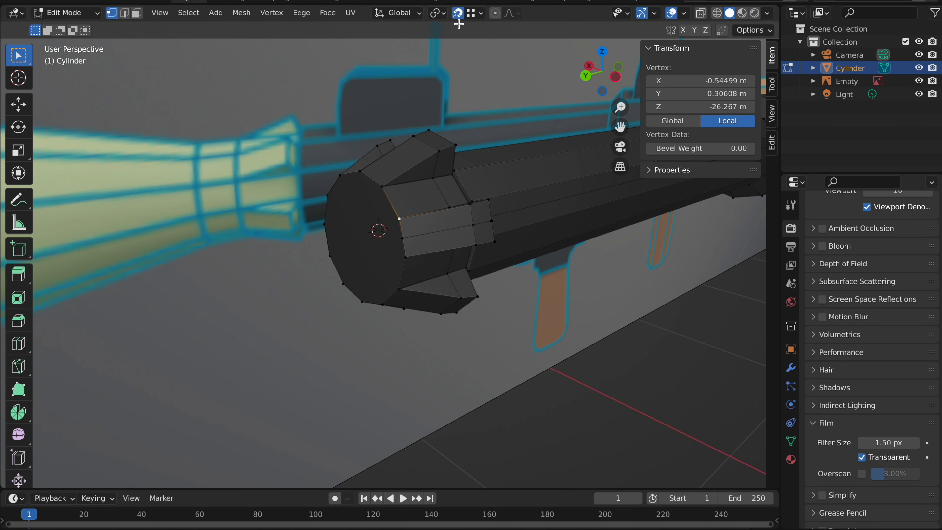
Try moving the wide side block's front rim vertices freely without snapping, undoing each move
scroll(421, 125, "up", 3)
key("g")
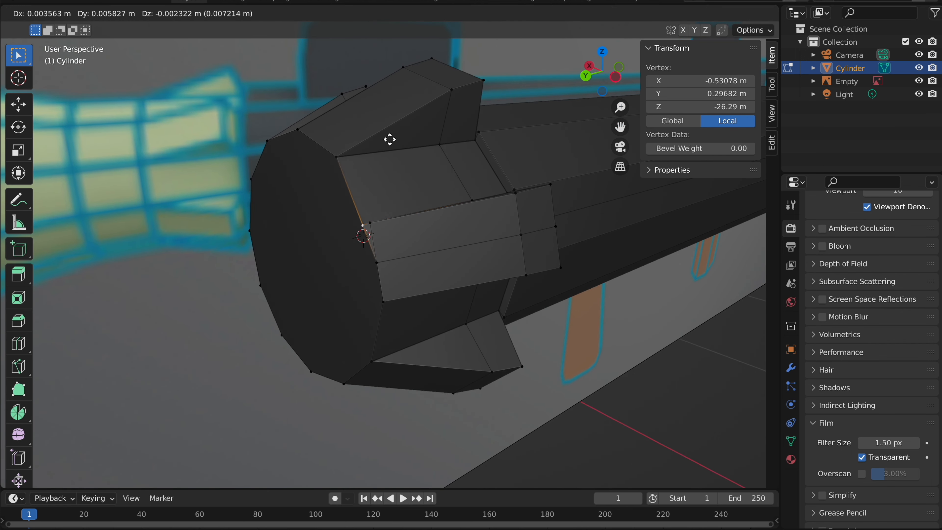
left_click(378, 242)
key("g")
left_click(470, 217)
key("ctrl+z")
key("ctrl+z")
key("g")
left_click(538, 197)
left_click(385, 249)
key("g")
right_click(310, 255)
key("ctrl+z")
key("ctrl+z")
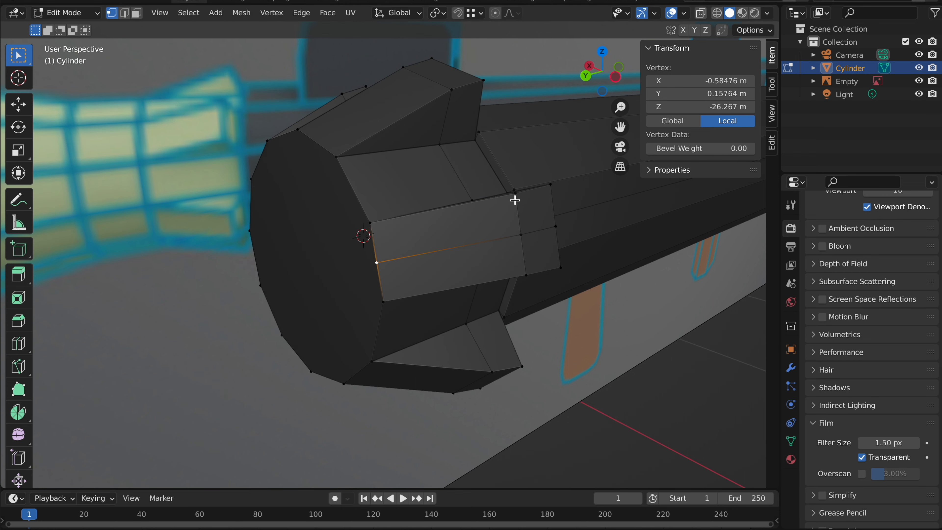
Select the whole mesh and merge its overlapping vertices by distance
middle_click_drag(515, 200, 479, 200)
key("a")
key("m")
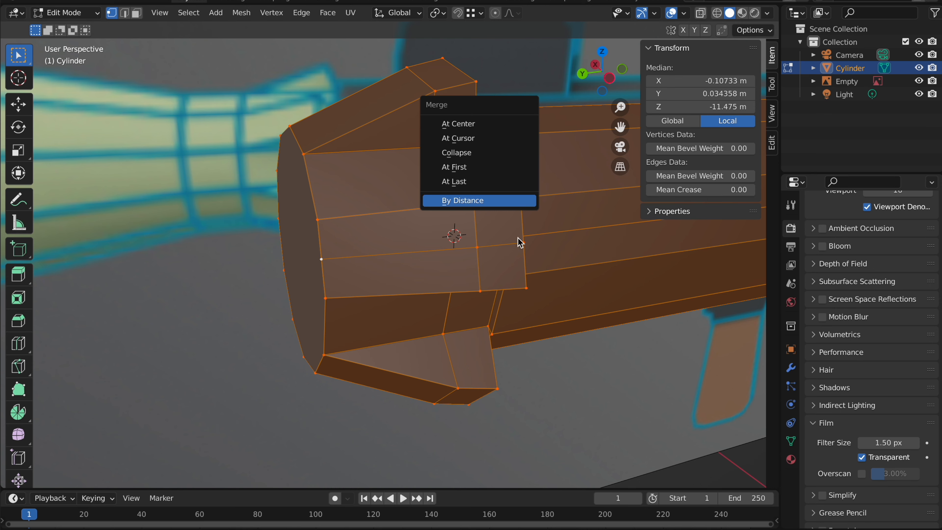
scroll(475, 265, "down", 8)
scroll(484, 281, "down", 2)
middle_click_drag(484, 283, 485, 283)
key("m")
left_click(485, 284)
scroll(399, 200, "up", 5)
middle_click_drag(399, 199, 445, 204)
key("Tab")
key("Tab")
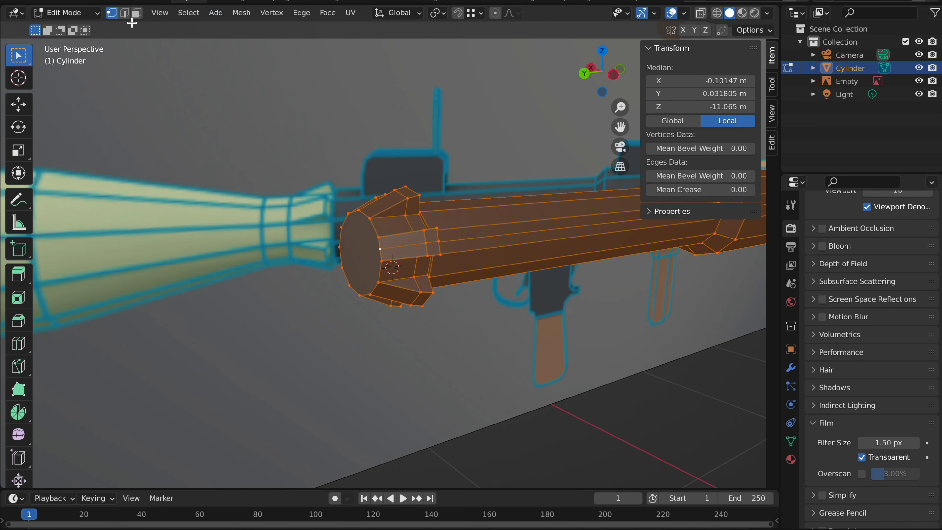
Extrude the tube's front end face forward about 0.13 m to the start of the warhead in the reference
left_click(136, 13)
left_click(371, 246)
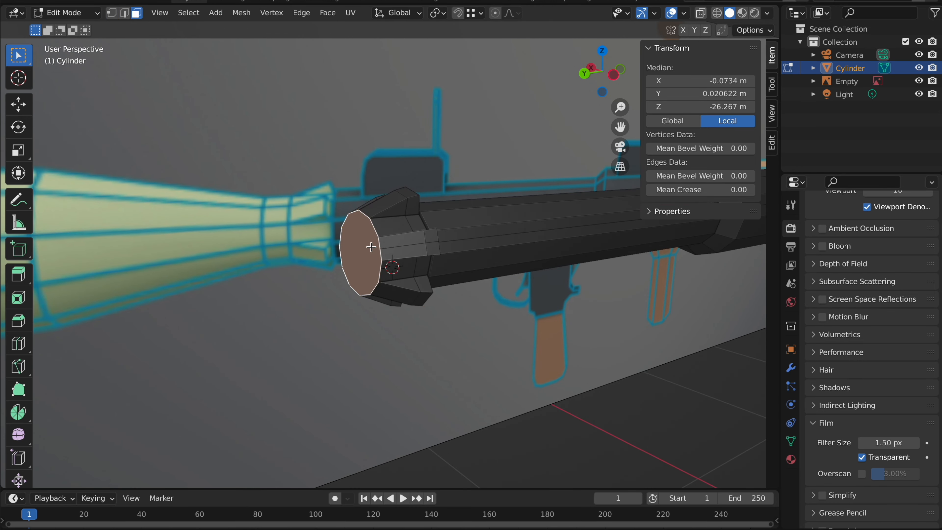
left_click(613, 75)
key("e")
left_click(420, 135)
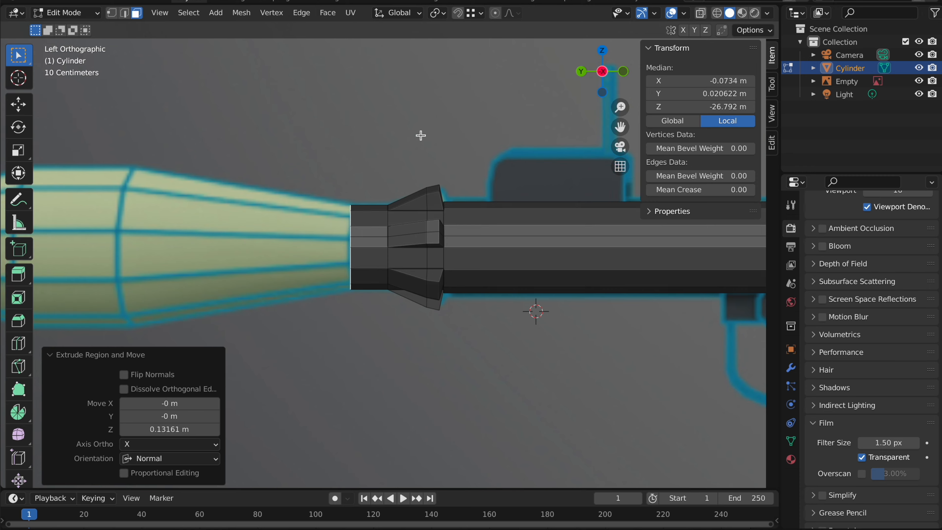
Extrude the end face forward about 0.785 m and scale it by about 1.93 to form the warhead's flared rear cone
key("e")
left_click(270, 133)
key("s")
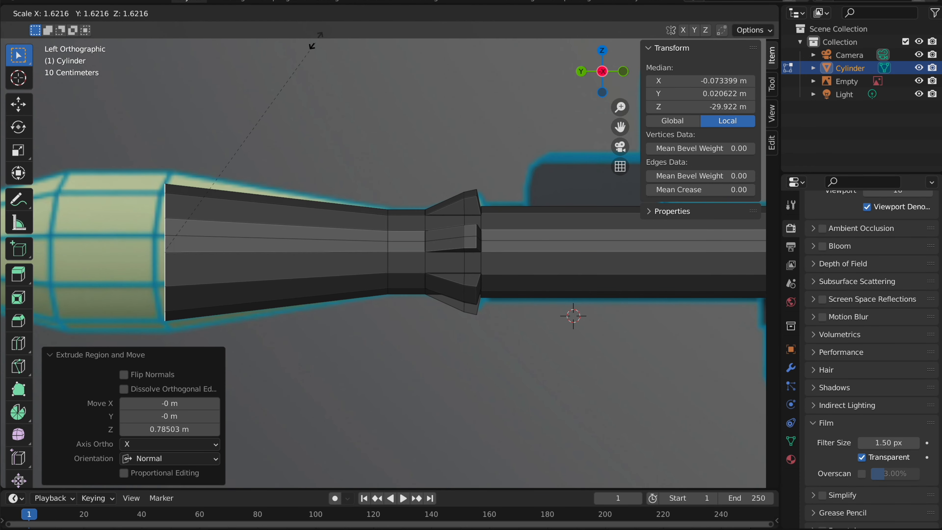
left_click(342, 463)
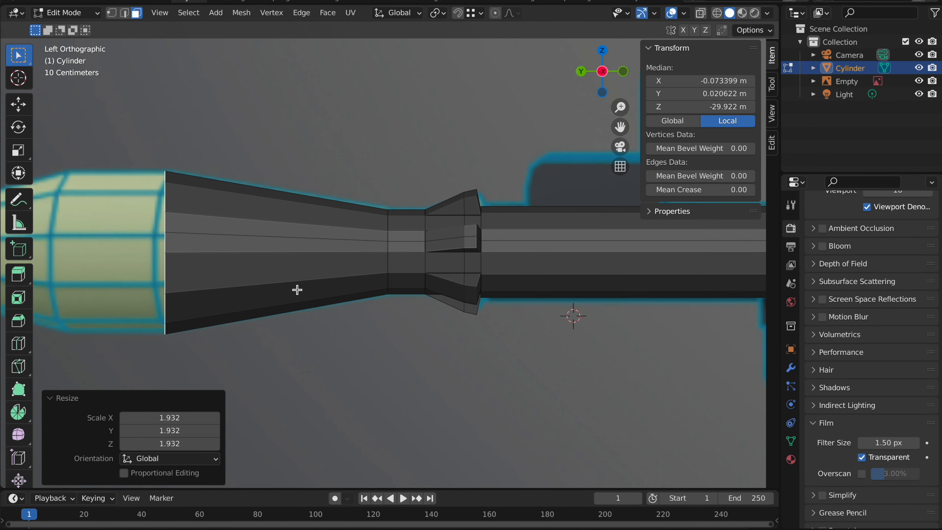
Extrude the warhead's wide end face forward to form its short straight middle section, following the reference
middle_click_drag(297, 290, 385, 267, "shift")
key("e")
left_click(341, 226)
Extrude the warhead's front face about 0.773 m and scale it by about 0.293 to taper the nose cone
middle_click_drag(340, 226, 431, 225, "shift")
key("e")
left_click(259, 179)
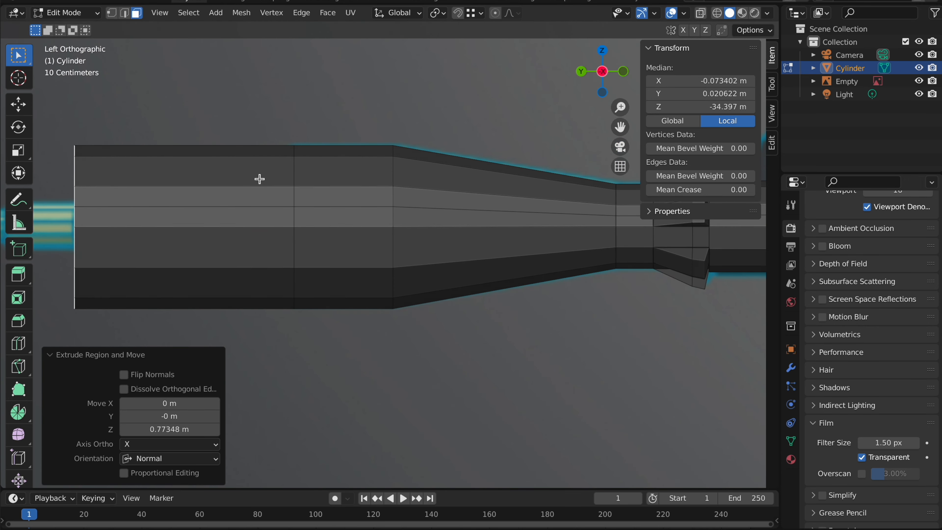
middle_click_drag(260, 179, 376, 186, "shift")
key("s")
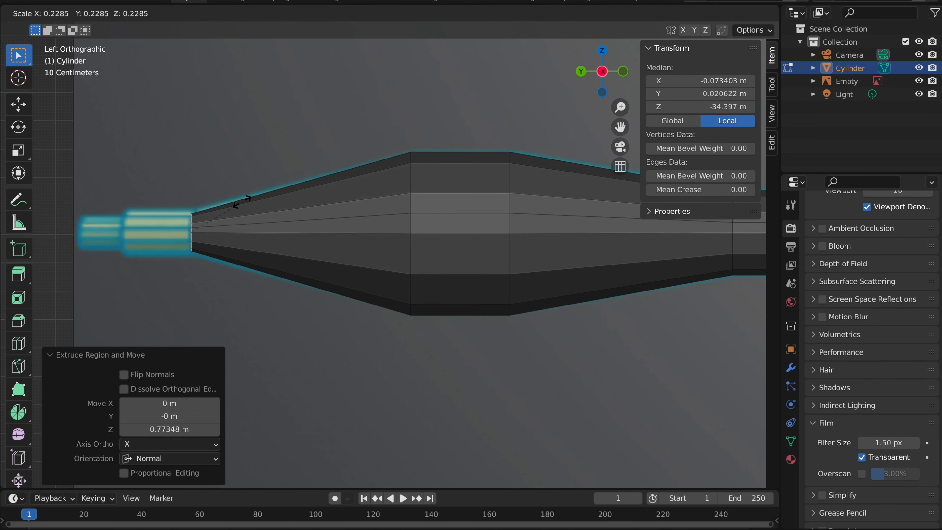
left_click(254, 184)
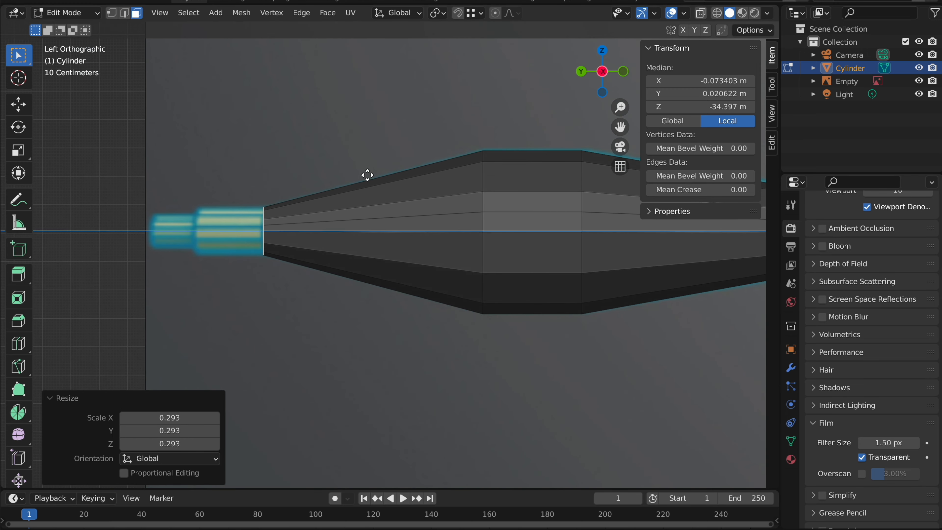
Extrude the narrow nose face forward about 0.238 m to form the straight section of the tip
key("e")
left_click(298, 178)
middle_click_drag(360, 168, 420, 167, "shift")
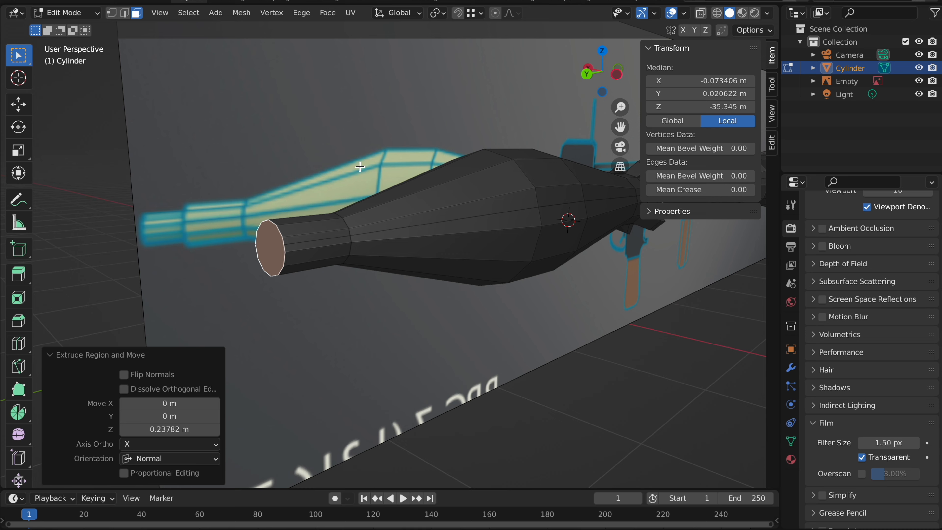
Try to narrow the tip's end face by extruding it in place and scaling it by about 0.729
key("e")
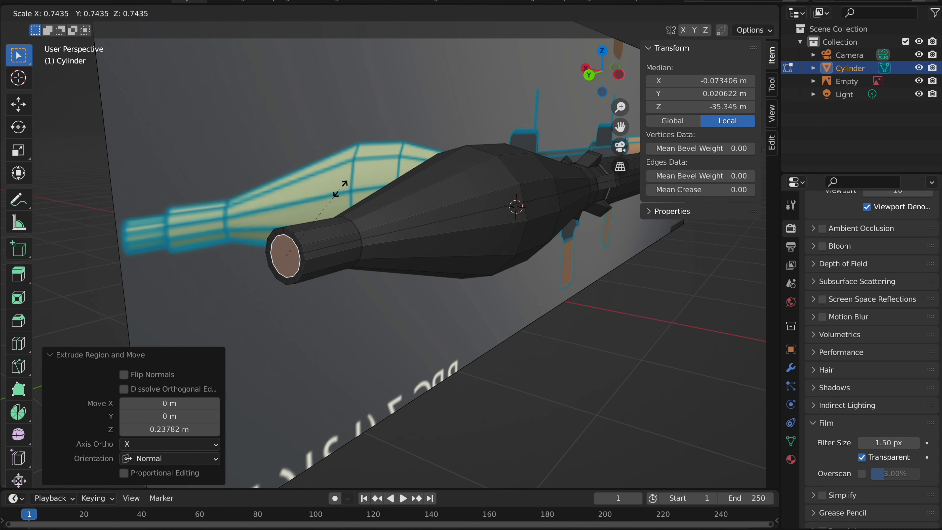
left_click(338, 189)
scroll(336, 189, "up", 3)
middle_click_drag(336, 189, 319, 193)
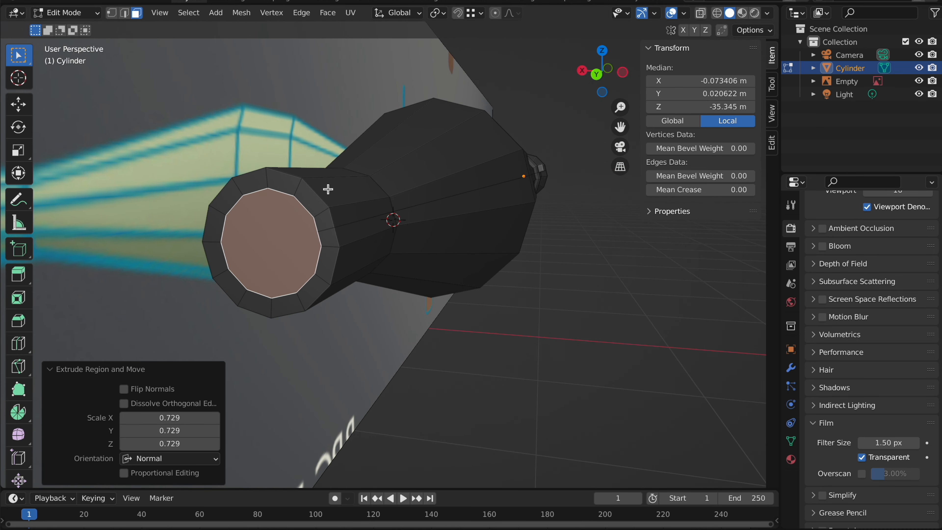
key("s")
left_click(341, 144)
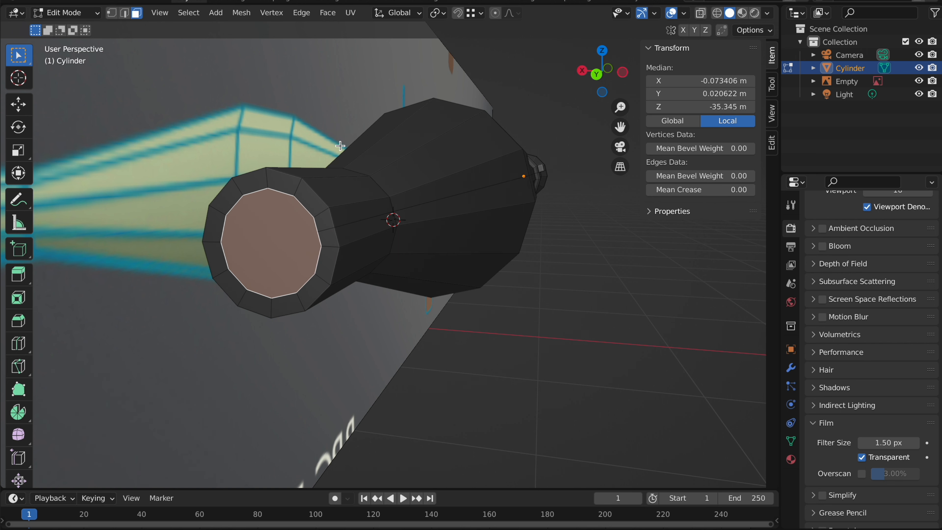
Inset the tip's end face about 0.08 m and extrude the inner face forward as the fuse's narrow end
key("i")
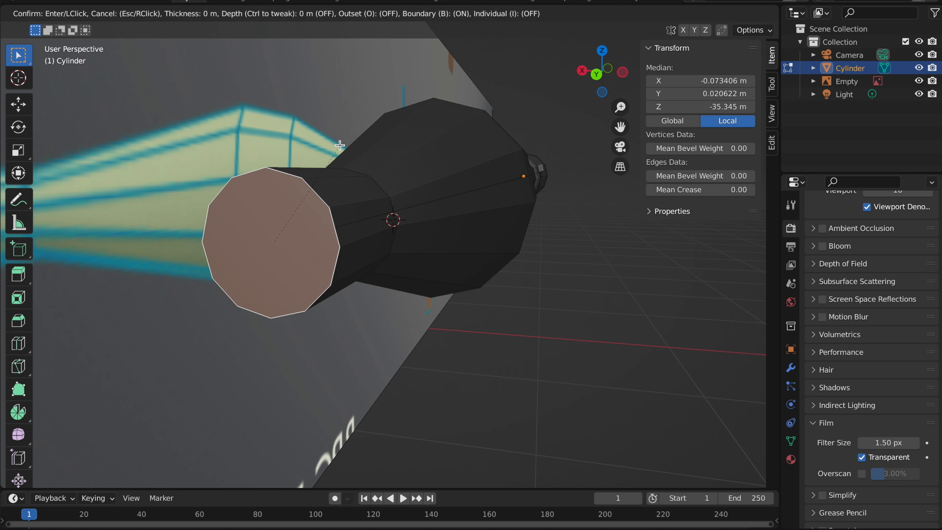
left_click(334, 152)
middle_click_drag(333, 151, 374, 147)
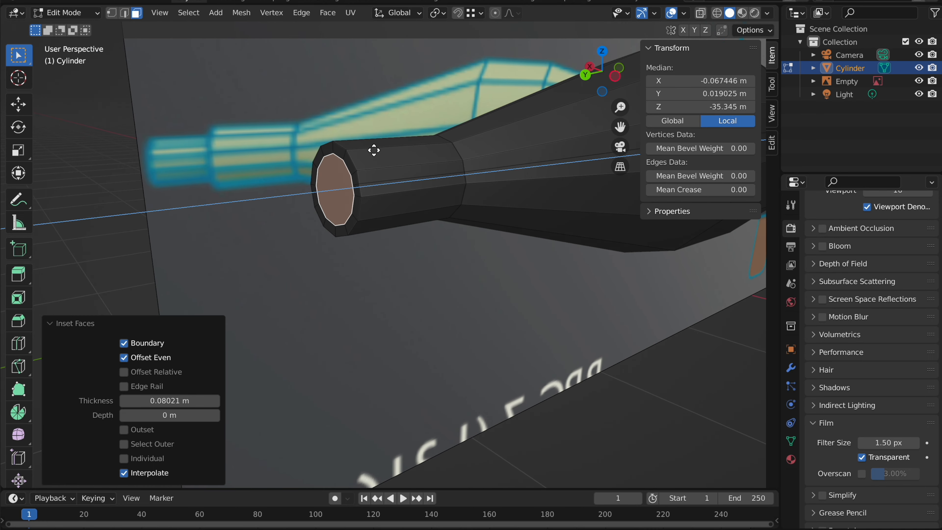
key("e")
left_click(297, 163)
Inspect the completed warhead in Object Mode and compare the launcher with the reference in the left side view
key("Tab")
scroll(297, 163, "down", 5)
middle_click_drag(298, 163, 297, 163)
scroll(298, 164, "up", 3)
scroll(297, 163, "down", 3)
left_click(331, 113)
middle_click_drag(330, 112, 330, 112)
scroll(330, 112, "up", 3)
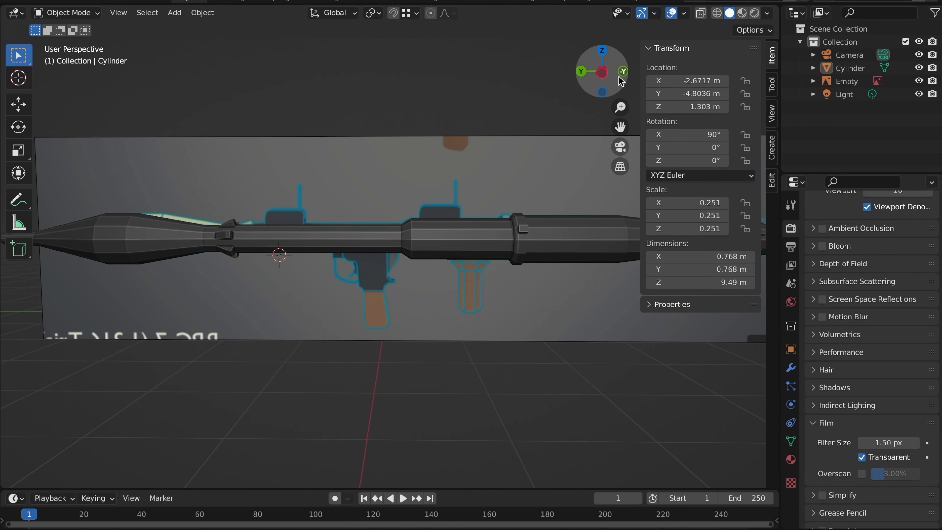
left_click(603, 73)
scroll(469, 123, "up", 5)
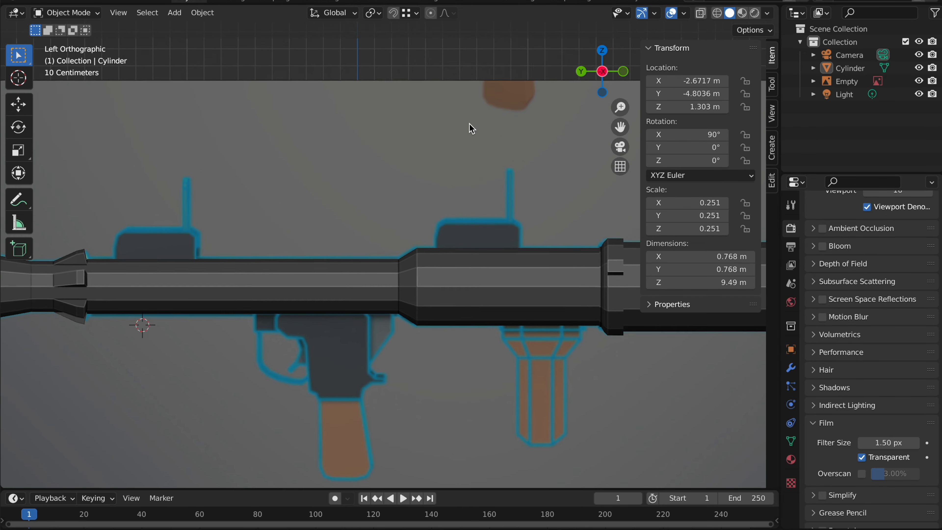
key("Tab")
middle_click_drag(471, 198, 402, 315)
left_click(402, 314)
scroll(402, 314, "up", 3)
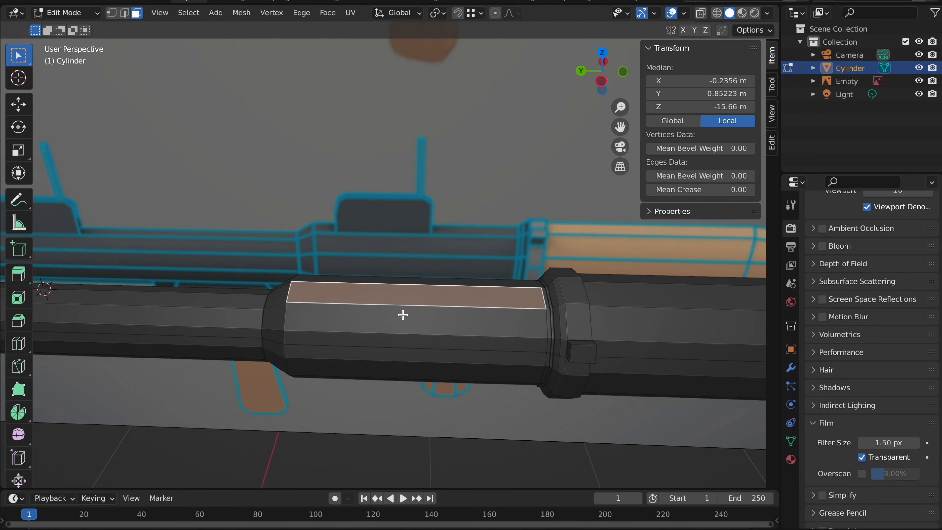
scroll(403, 315, "down", 1)
key("Tab")
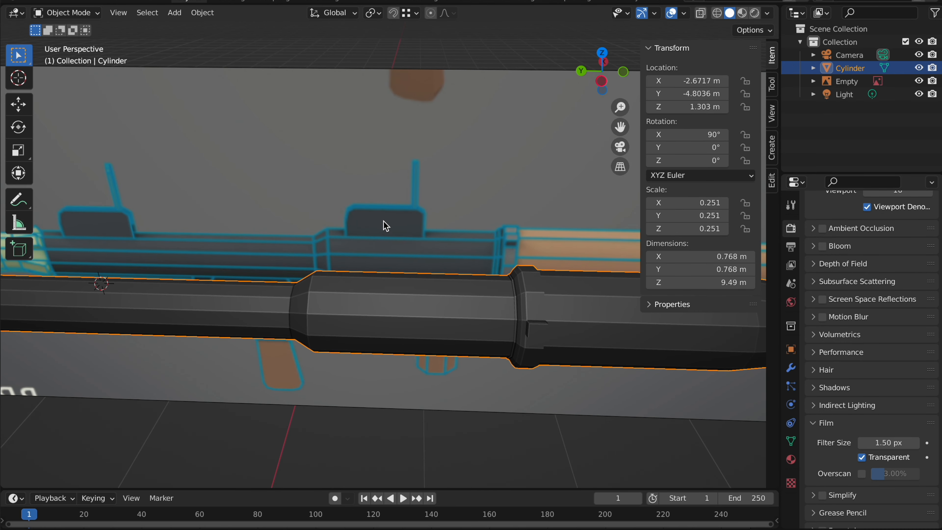
key("Tab")
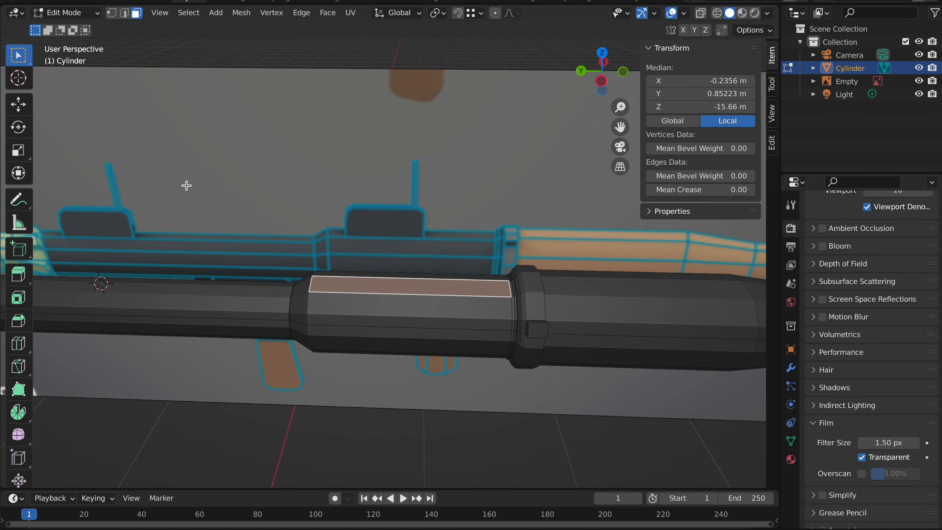
Add two edge loops around the wide tube section beside the rear sight, slid with a factor of about -0.345
left_click(22, 345)
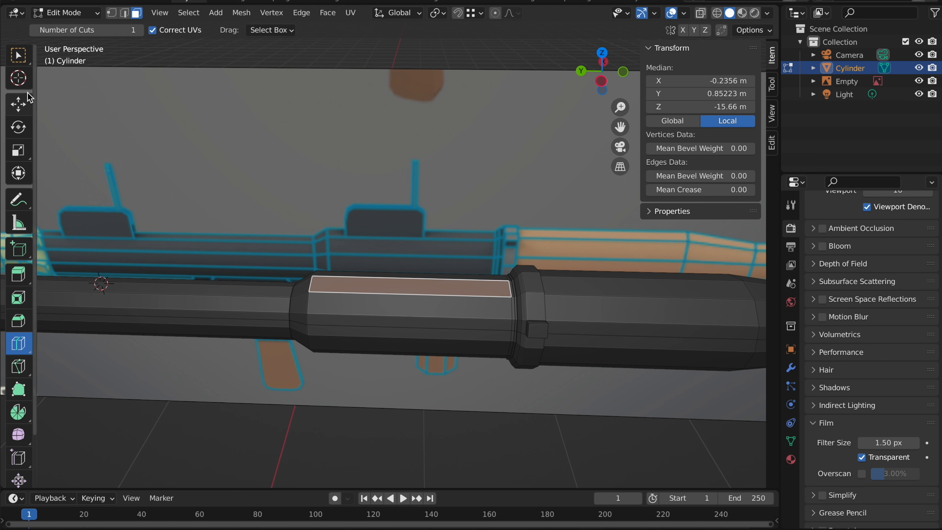
left_click(17, 57)
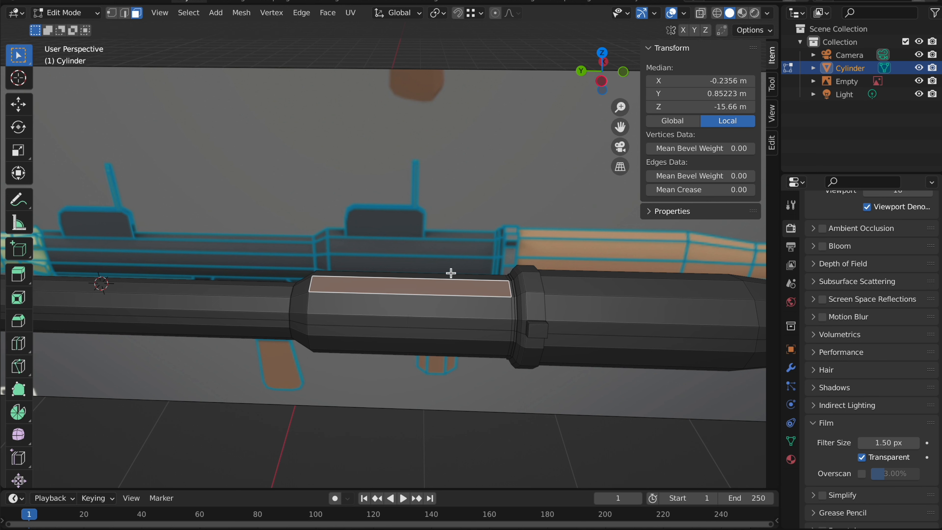
left_click(414, 302)
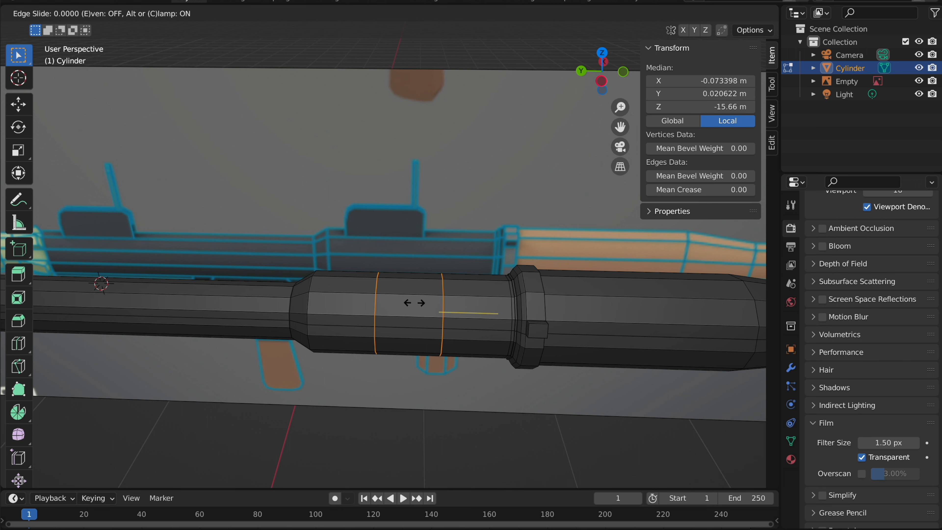
left_click(389, 304)
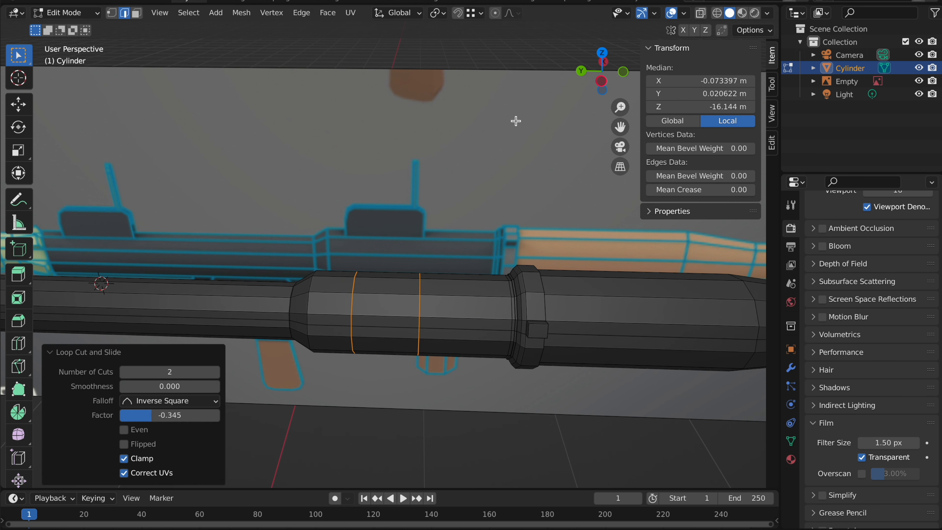
Slide both new edge loops together toward the warhead by a factor of about -0.172
left_click(602, 81)
key("g")
key("g")
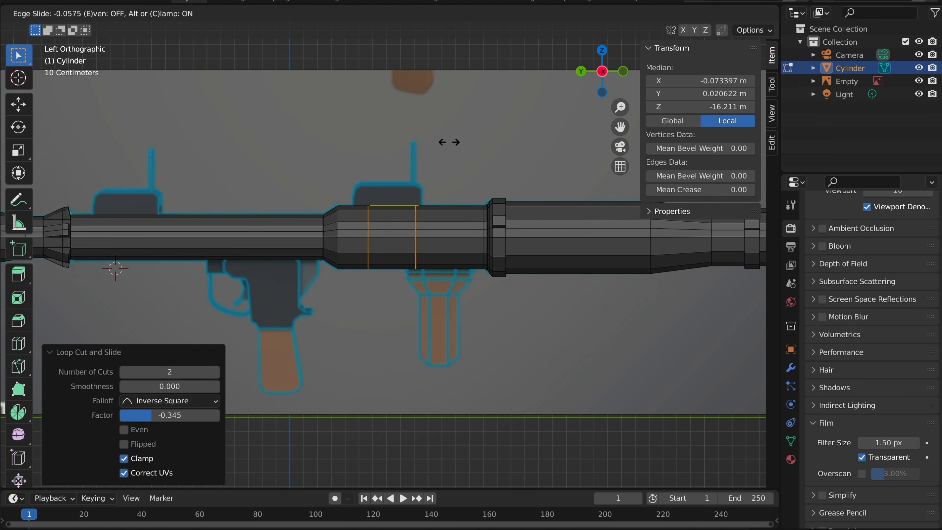
left_click(443, 142)
middle_click_drag(443, 143, 442, 142)
scroll(443, 142, "up", 3)
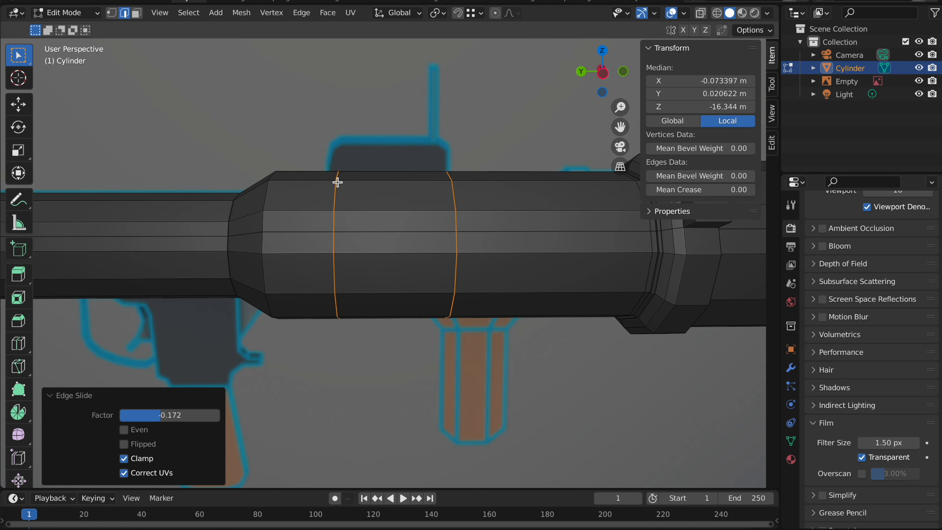
Slide the front edge loop toward the warhead to match the front edge of the rear sight in the reference
left_click(339, 199, "alt")
left_click(604, 79)
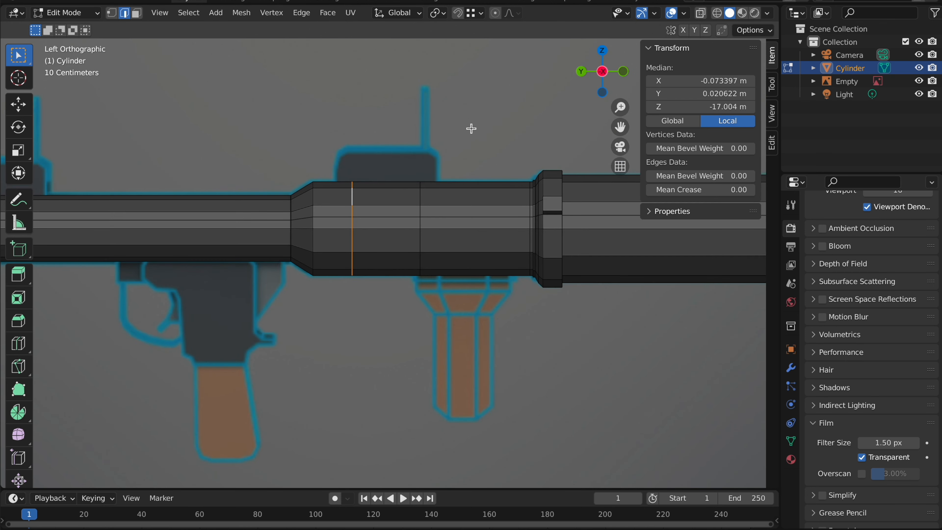
key("g")
key("g")
left_click(450, 132)
key("ctrl+z")
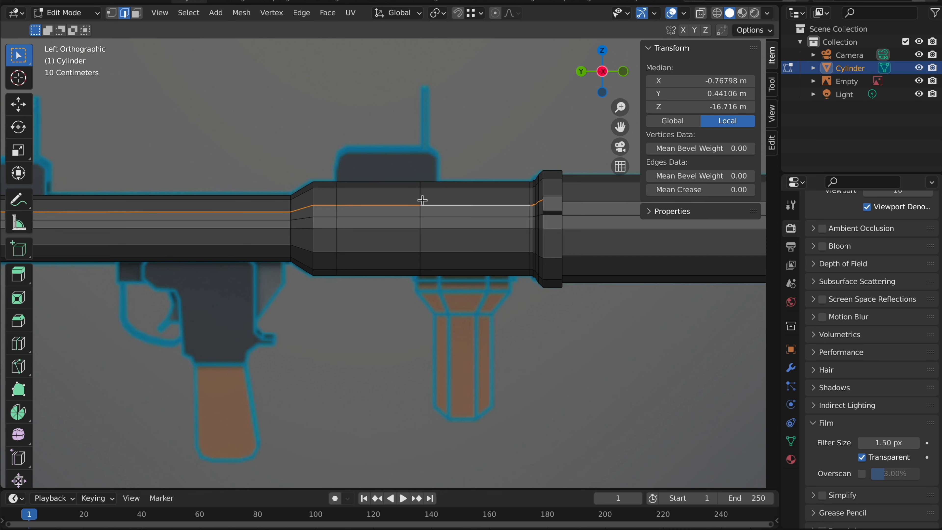
Slide the rear edge loop by a factor of about 0.156 to match the back edge of the rear sight
key("g")
key("g")
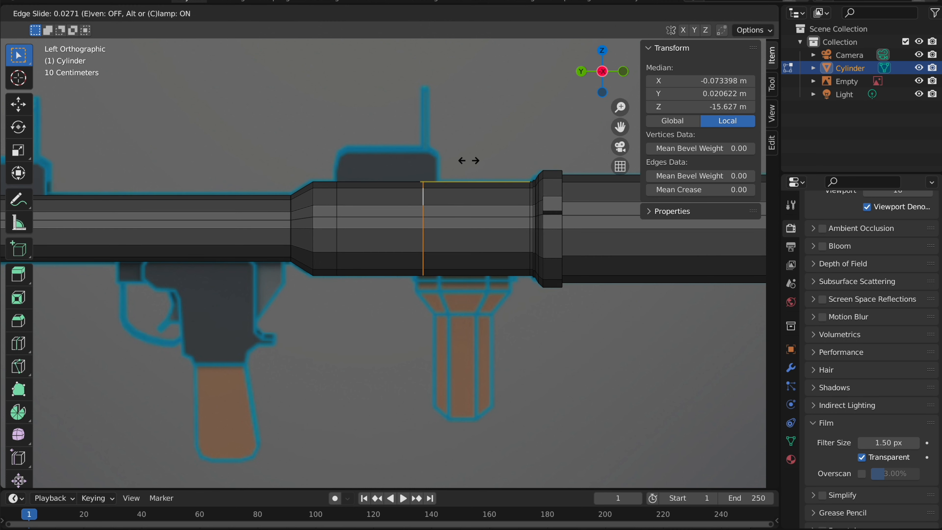
left_click(478, 158)
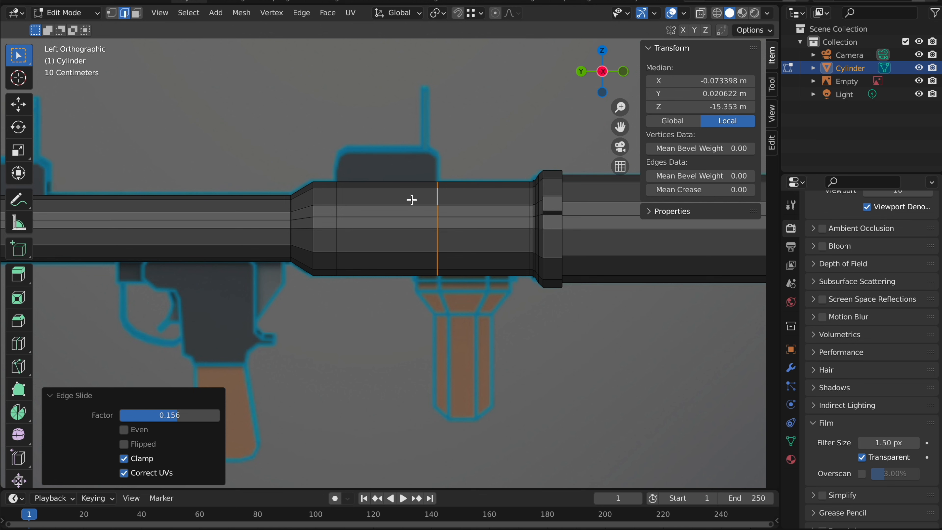
middle_click_drag(428, 157, 365, 159)
Select the two top faces between the edge loops and flatten them by scaling to 0 along global Z
left_click(137, 13)
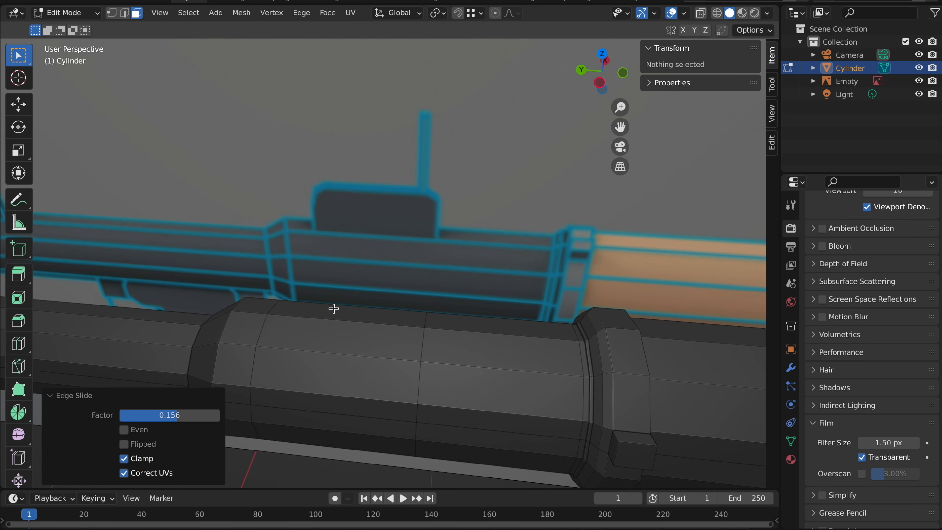
left_click(326, 318)
left_click(324, 330, "shift")
middle_click_drag(324, 330, 426, 225)
key("s")
key("z")
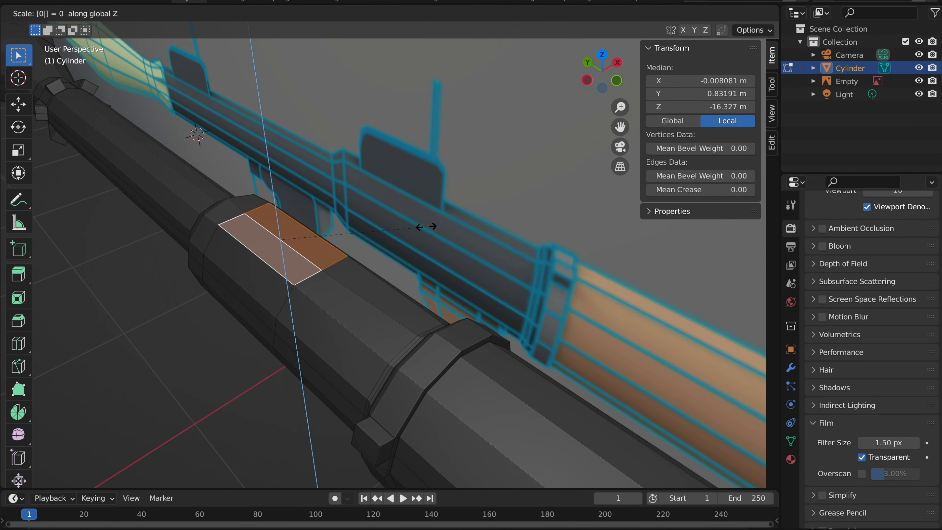
key("Return")
Extrude the two top faces up about 0.026 m and flatten the raised faces along global Z
key("e")
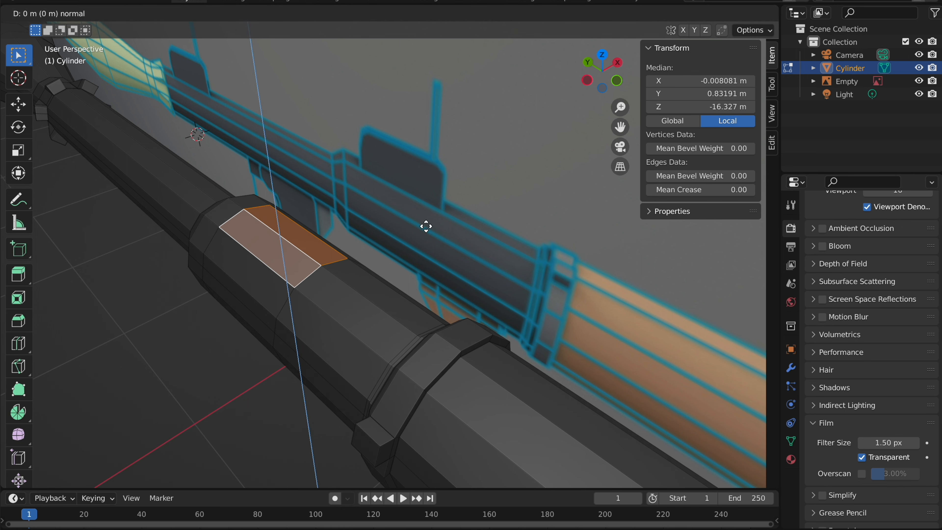
left_click(425, 220)
middle_click_drag(425, 220, 425, 218)
key("s")
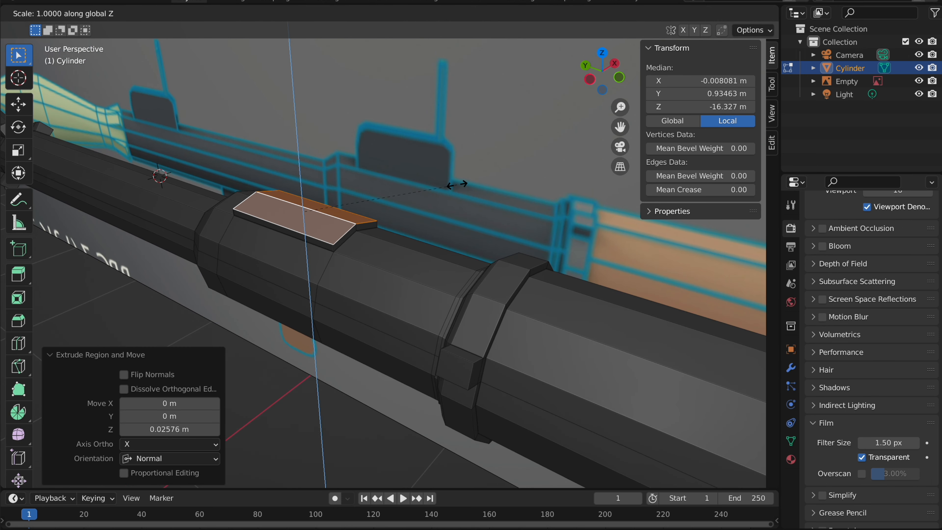
key("Return")
Extrude the flattened top faces up into the rear sight's block in the left side view and check it in Object Mode
key("Tab")
key("ctrl+KP_3")
key("Tab")
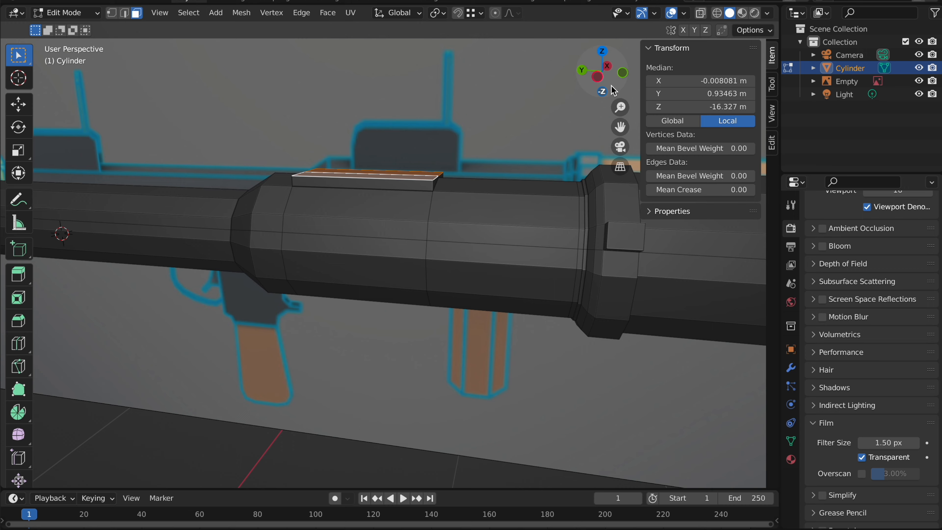
key("KP_5")
middle_click_drag(477, 64, 460, 124, "shift")
key("e")
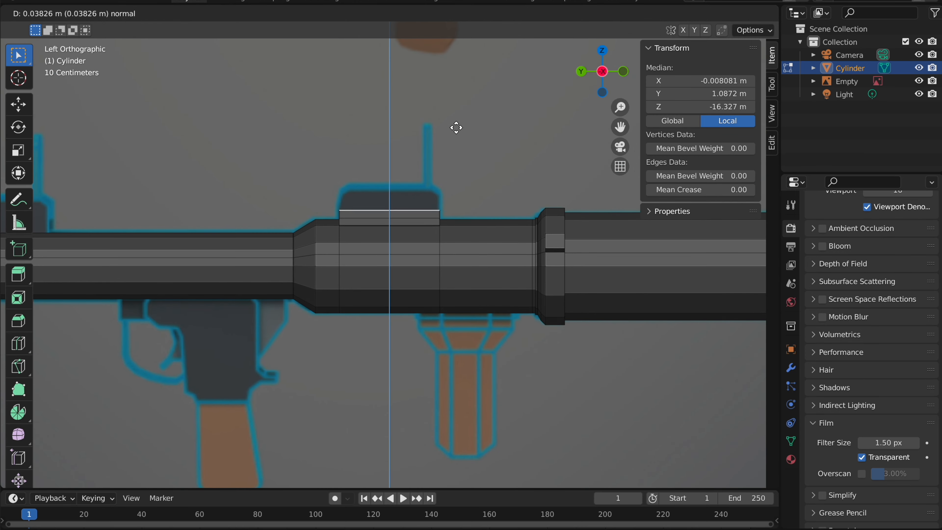
left_click(460, 108)
middle_click_drag(461, 108, 462, 109)
key("Tab")
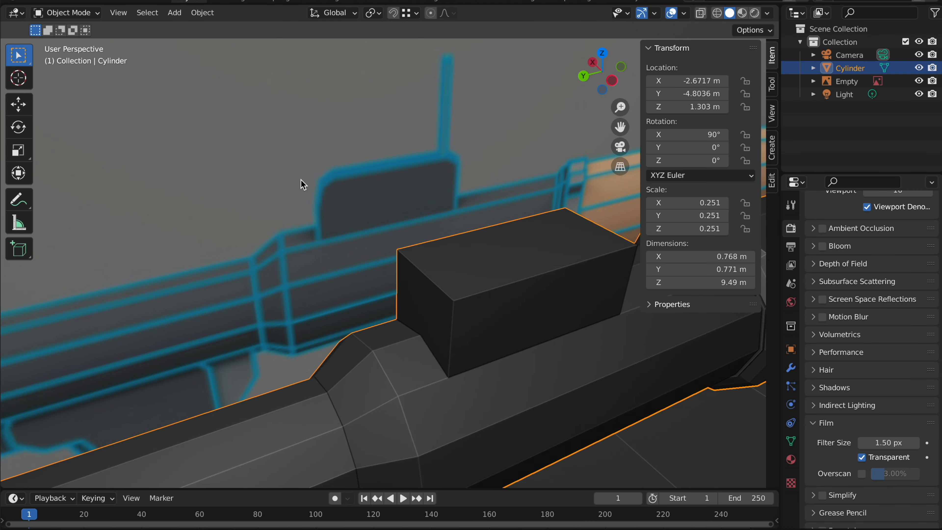
Bevel the front and back top edges of the rear sight's block about 0.204 m wide with 3 segments and check it in Object Mode
key("Tab")
left_click(124, 13)
left_click(418, 263)
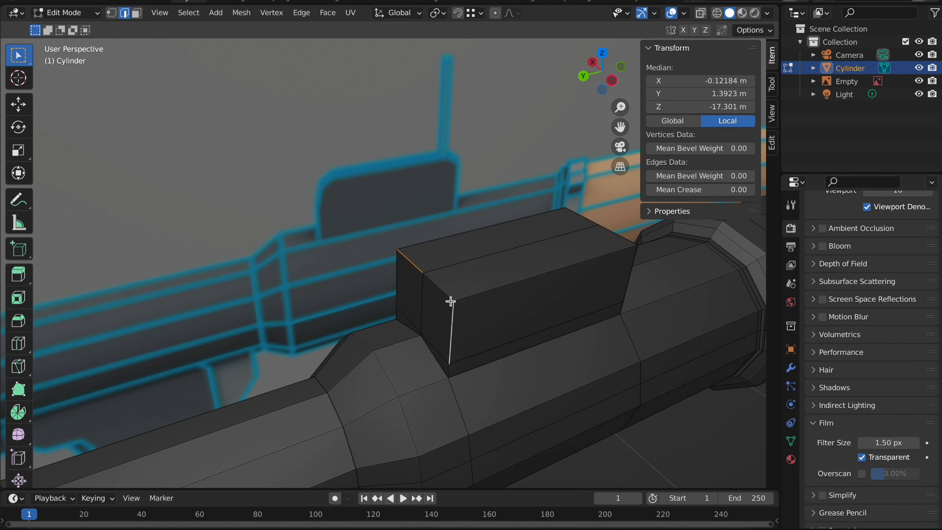
left_click(450, 293, "shift")
middle_click_drag(450, 293, 328, 272)
left_click(19, 322)
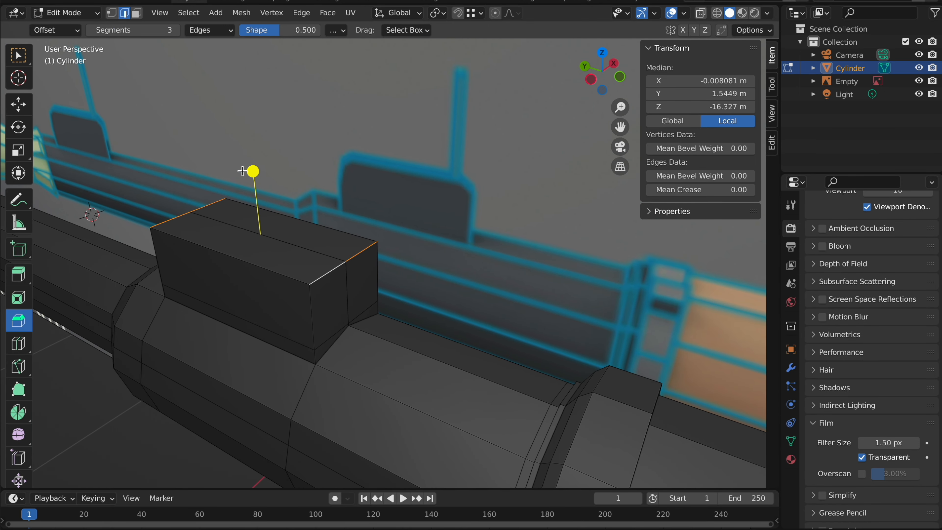
left_click_drag(248, 180, 248, 165)
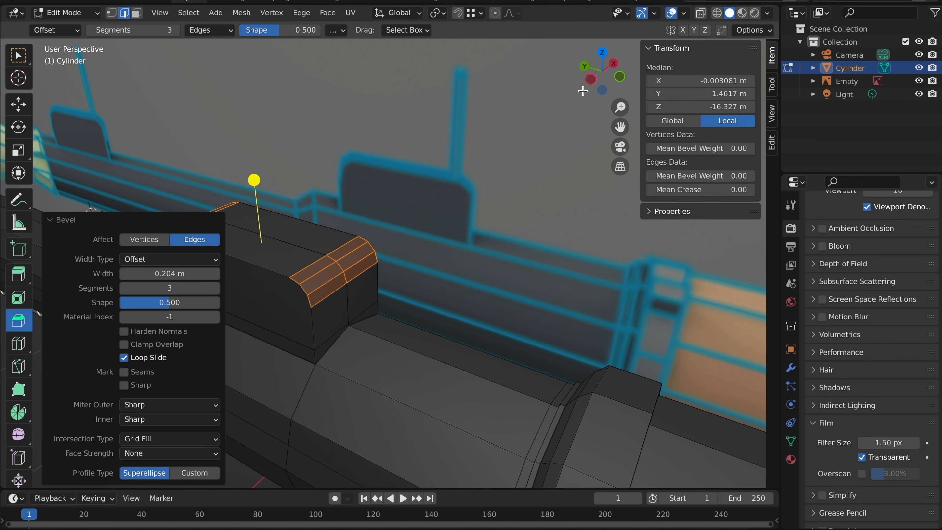
key("ctrl+KP_3")
key("Tab")
middle_click_drag(483, 120, 483, 119)
key("Tab")
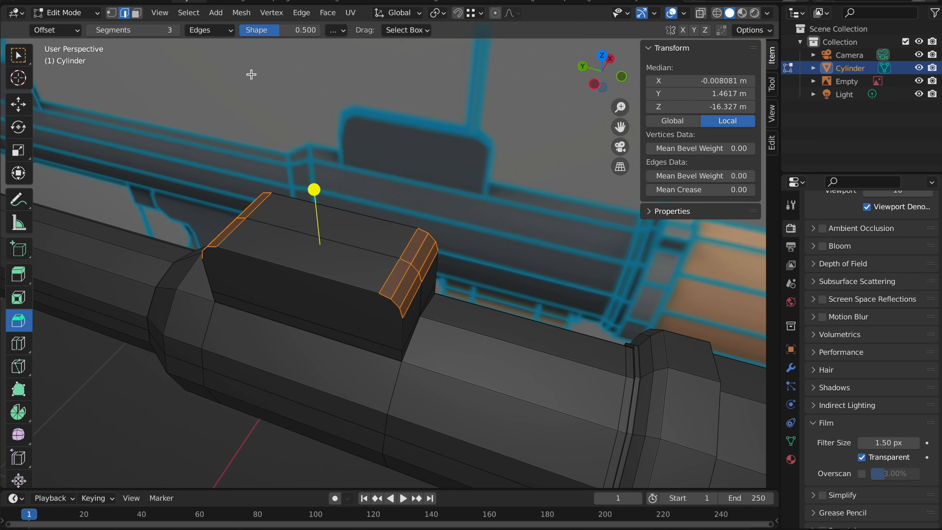
Cut an edge loop across the top of the rear sight's block and slide it by a factor of about 0.883 towards the rear bevel
key("3")
middle_click_drag(301, 156, 302, 158)
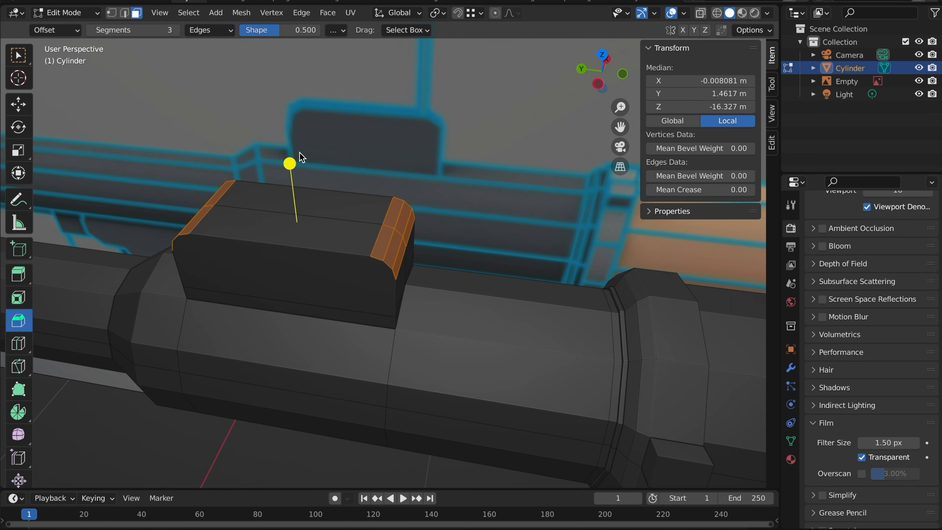
left_click(20, 347)
left_click(338, 197)
key("g")
key("g")
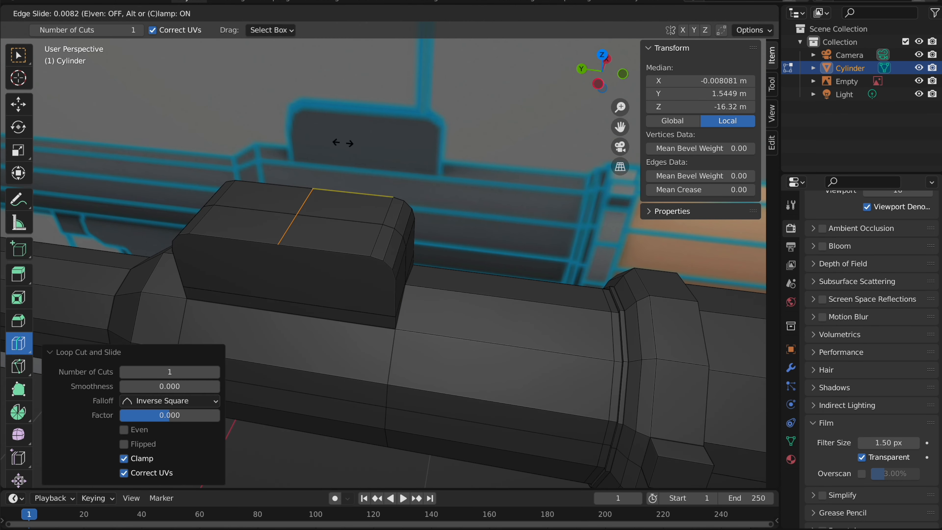
left_click(407, 156)
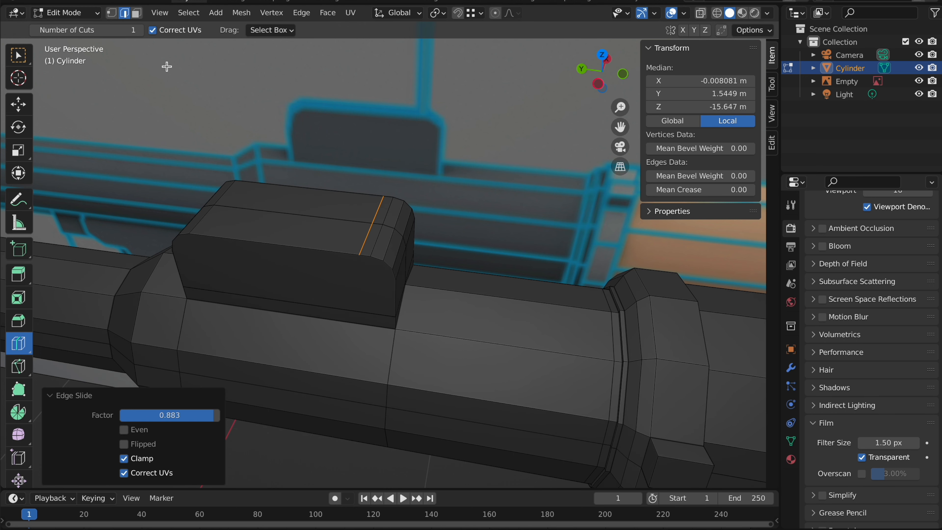
Cut a lengthwise edge loop through the block's negative-X half and slide it outwards by a factor of about -0.63
left_click(376, 209)
left_click(136, 12)
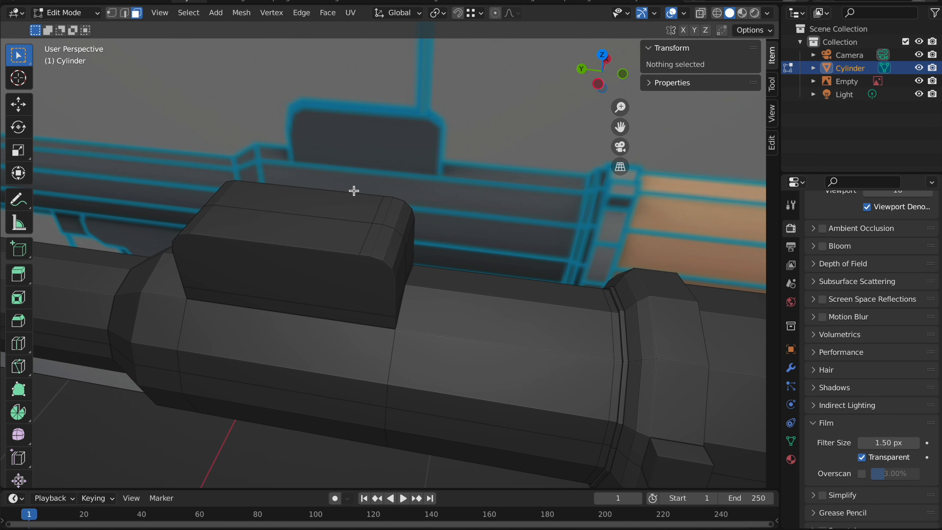
left_click(381, 210)
left_click(375, 236, "shift")
middle_click_drag(368, 190, 194, 192)
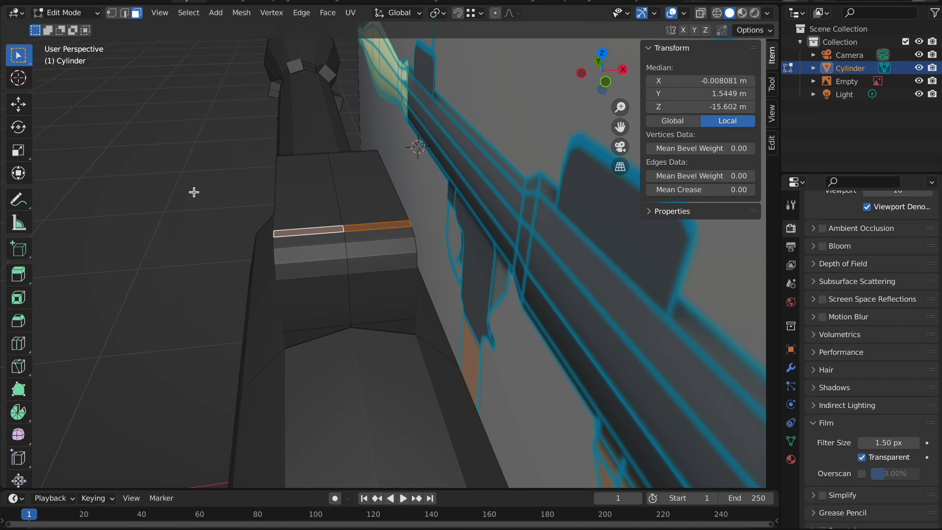
left_click(306, 247)
key("g")
key("g")
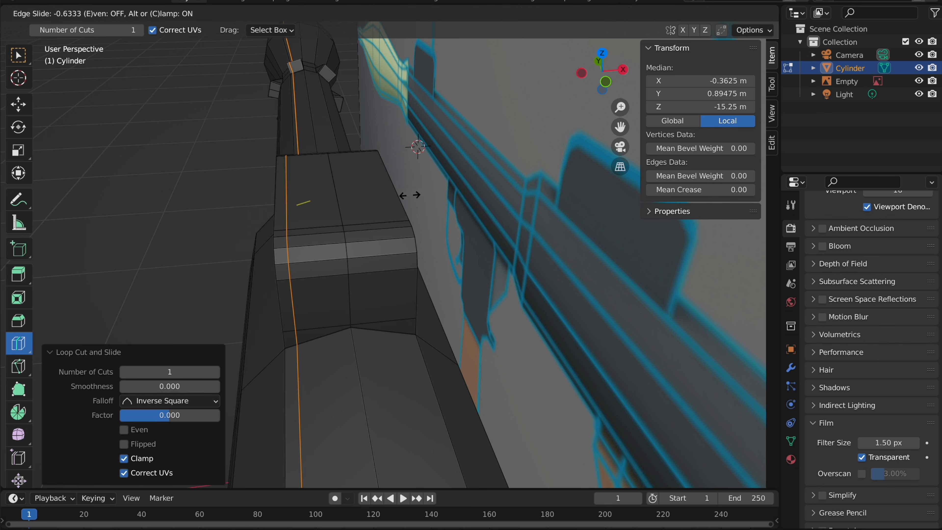
left_click(409, 195)
Cut a lengthwise edge loop through the block's positive-X half and slide it outwards by a factor of about 0.70
left_click(383, 211)
key("g")
key("g")
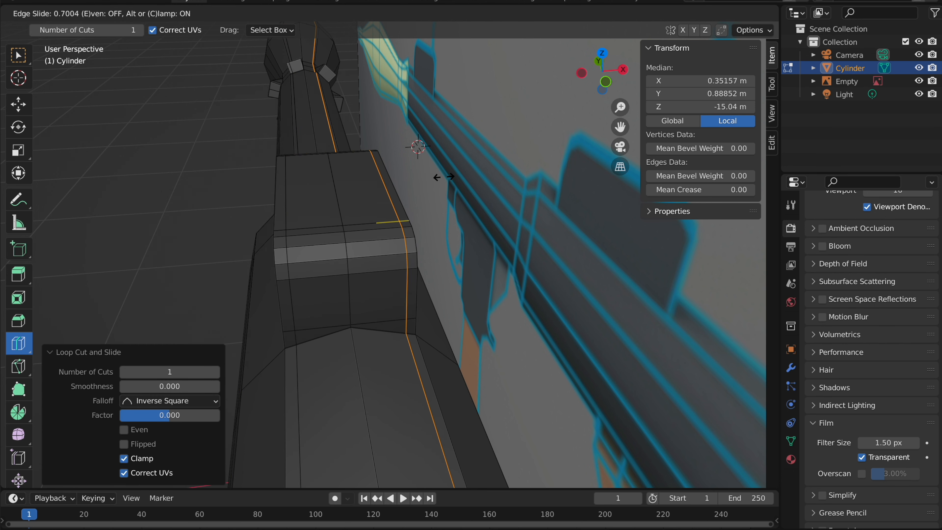
left_click(443, 178)
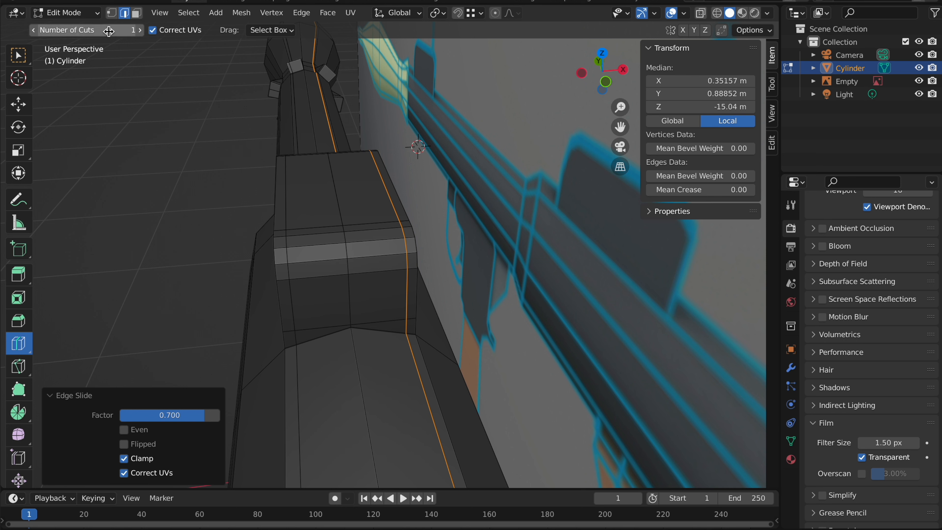
Extrude the two small outer faces at the block's rear top edge up about 0.25 m into upright posts
left_click(136, 16)
left_click(320, 231, "alt")
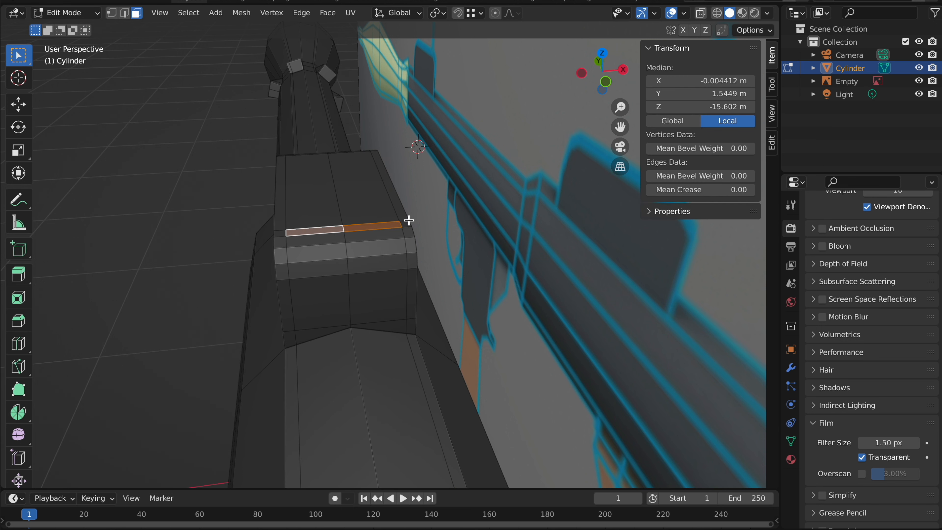
key("e")
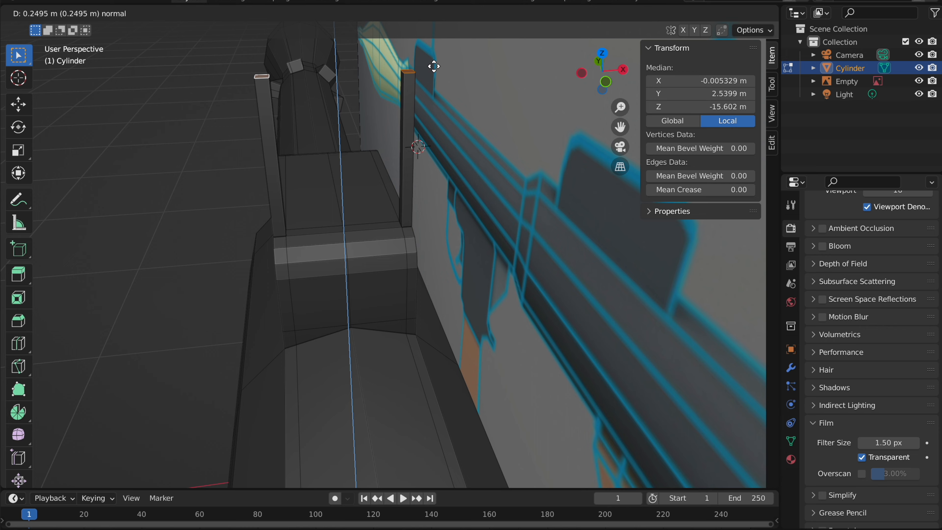
left_click(432, 71)
scroll(431, 71, "left", 5)
key("Tab")
scroll(432, 71, "right", 4)
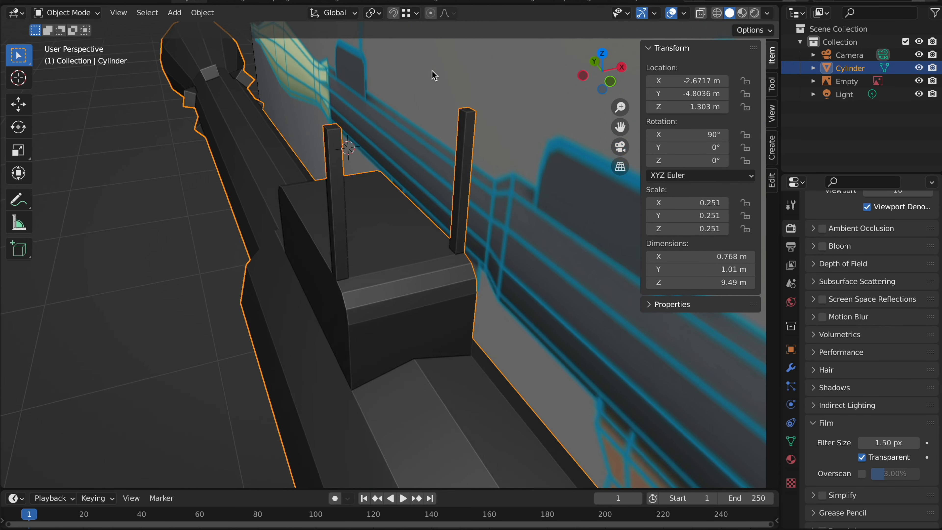
Turn on snapping and raise the tops of both posts about 0.06 m along global Z to match the reference in the left view
scroll(431, 71, "left", 8)
left_click(595, 76)
scroll(465, 92, "right", 4, "shift")
key("shift+Tab")
key("Tab")
key("g")
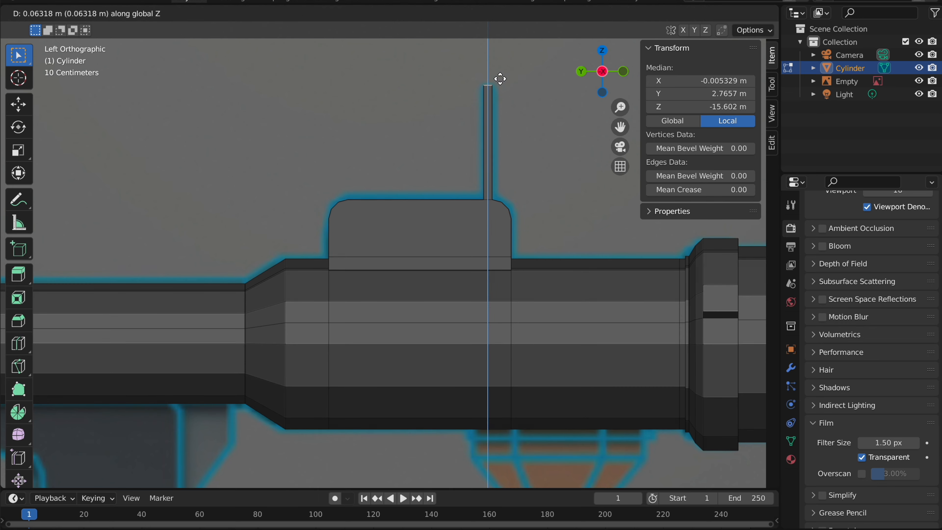
left_click(499, 79)
scroll(500, 78, "right", 4)
key("Tab")
scroll(498, 78, "right", 8)
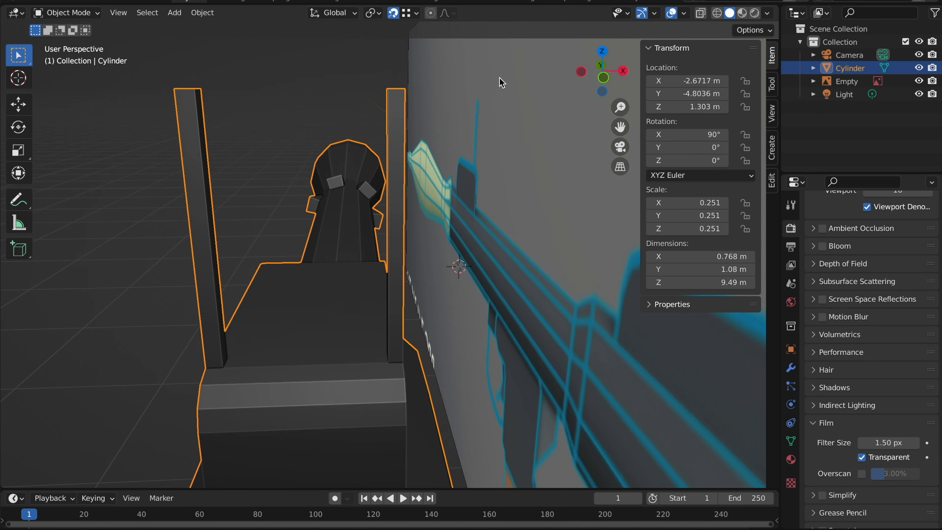
Try to extrude the inner face of the positive-X post about 0.195 m across to the opposite post
key("Tab")
scroll(498, 77, "right", 6)
left_click(472, 121)
key("e")
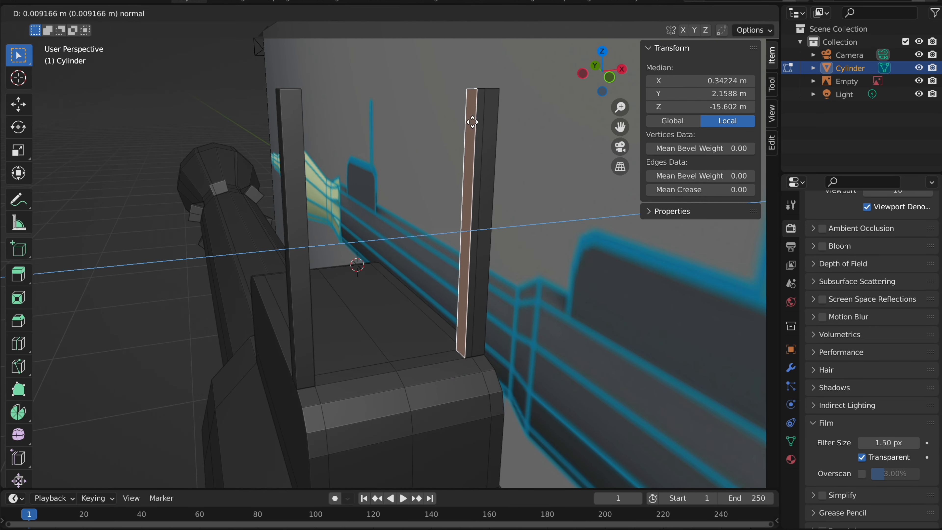
left_click(345, 145)
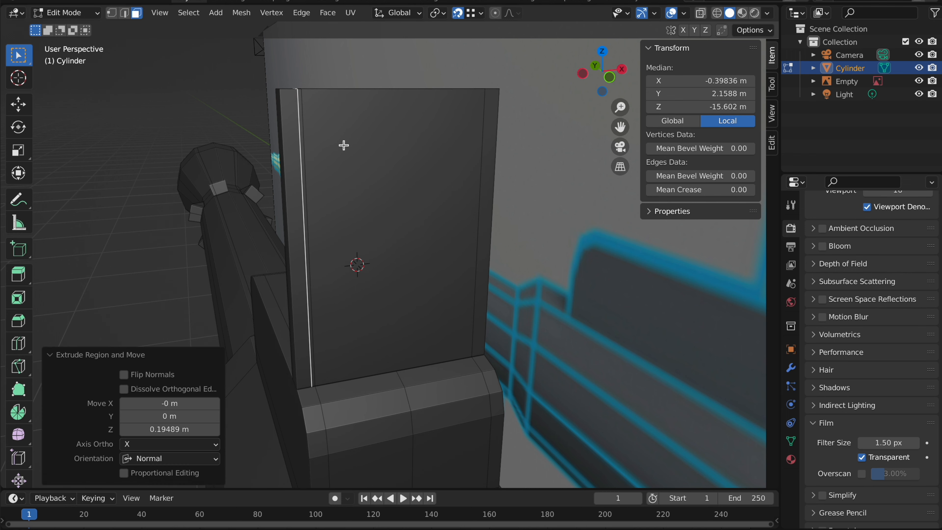
key("Tab")
scroll(347, 154, "right", 10)
scroll(347, 154, "right", 5)
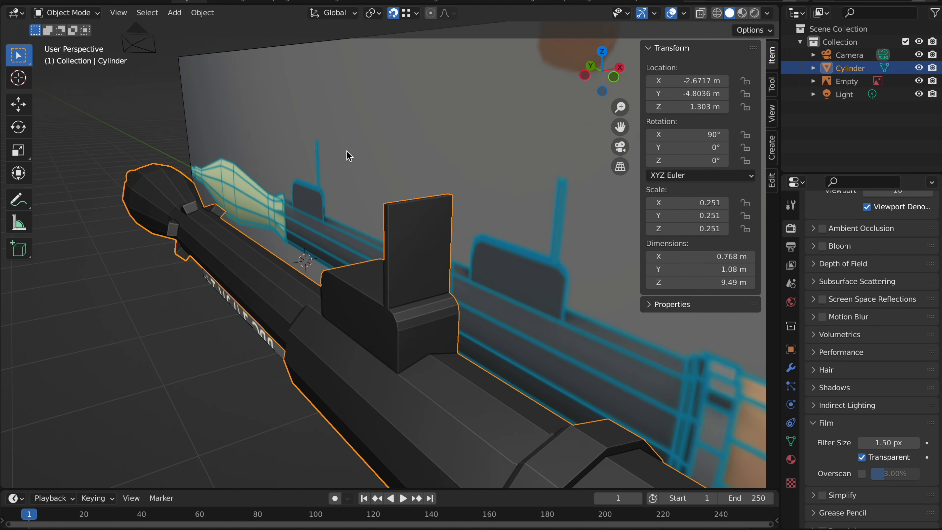
key("ctrl+z")
key("ctrl+z")
Inset the post's inner face by about 0.017 m and extrude the inset face across to the opposite post as a thin panel
scroll(347, 151, "up", 3)
key("i")
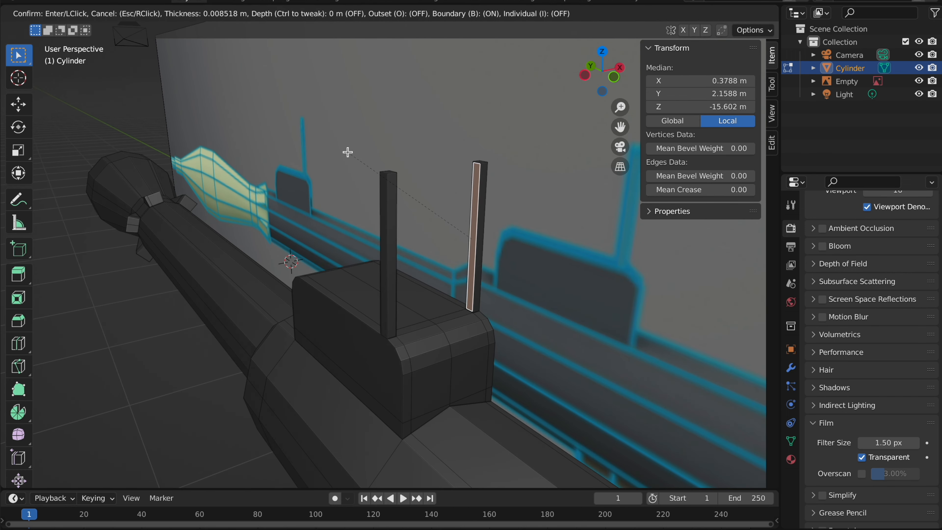
left_click(348, 152)
scroll(408, 149, "right", 3)
key("e")
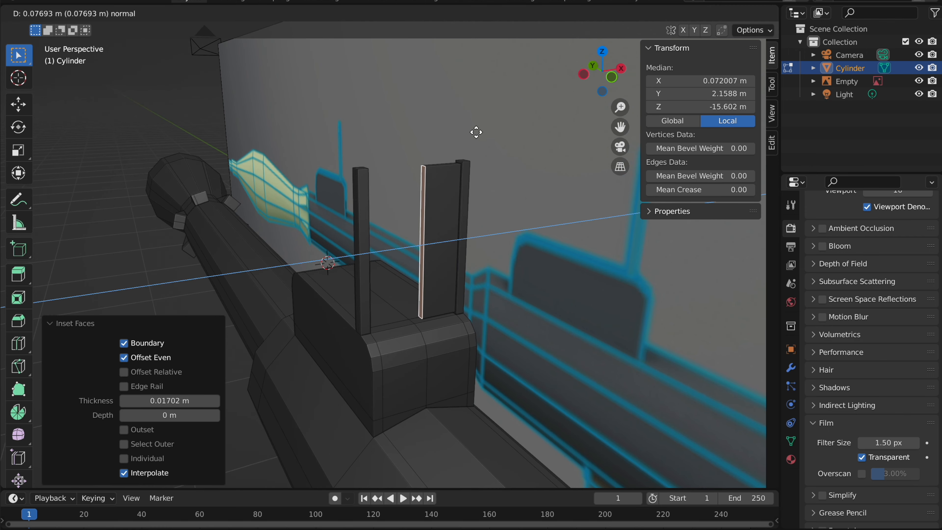
left_click(423, 142)
key("Tab")
scroll(422, 142, "right", 5)
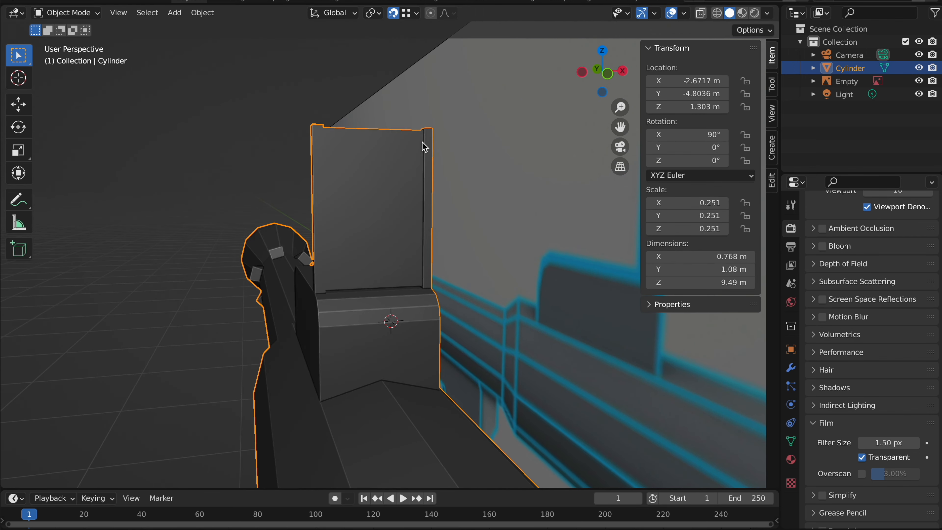
Examine the rear sight's thin panel from the front and back, and compare the whole launcher with the reference image
scroll(435, 162, "left", 4)
key("Tab")
left_click(429, 172)
scroll(422, 176, "right", 6)
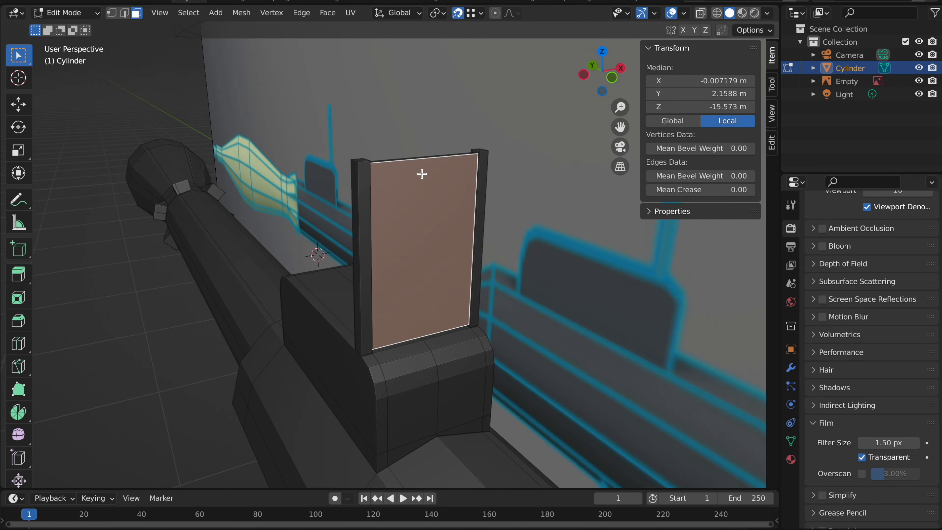
left_click(549, 154)
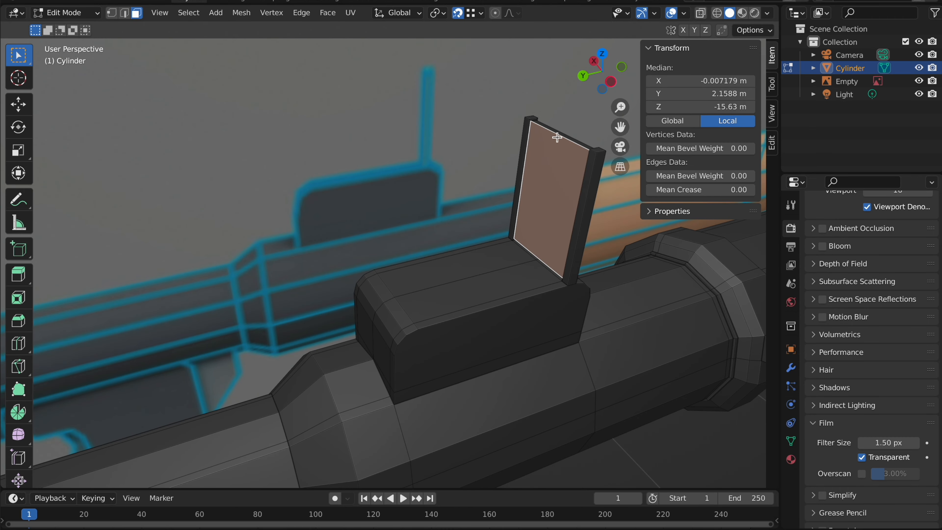
left_click_drag(559, 191, 559, 193)
scroll(551, 144, "right", 6)
key("Tab")
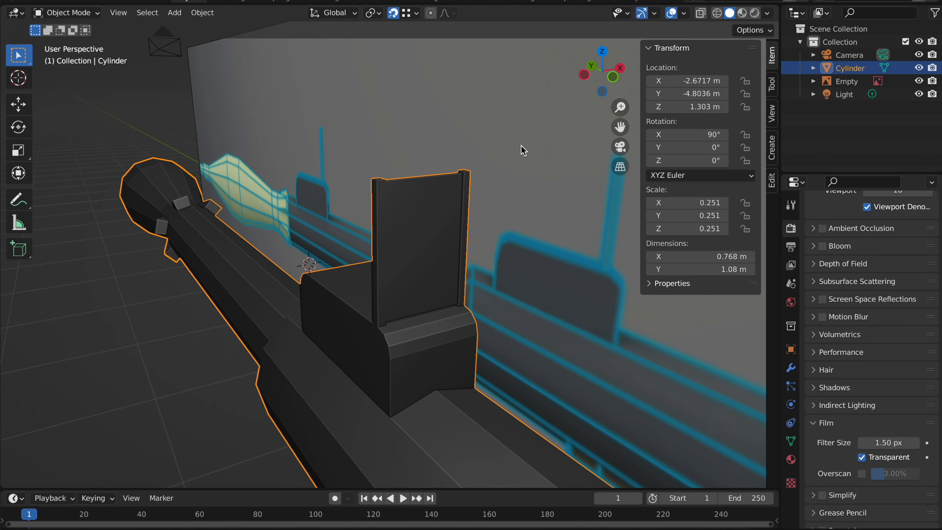
left_click(470, 142)
scroll(470, 142, "down", 5)
scroll(471, 143, "left", 5)
left_click(471, 141)
scroll(471, 141, "left", 5)
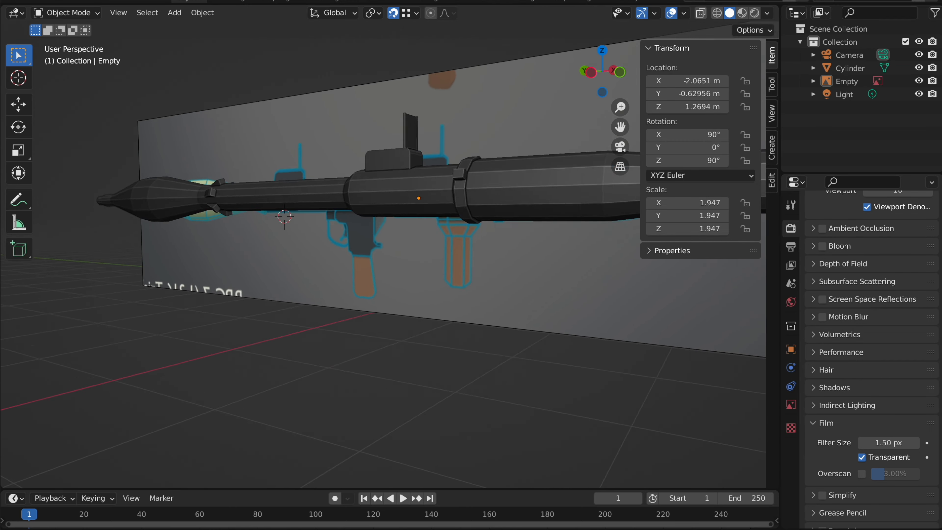
scroll(469, 135, "left", 3, "shift")
Cut an edge loop around the front tube and slide it to the front edge of the front sight in the left view
left_click(463, 187)
key("Tab")
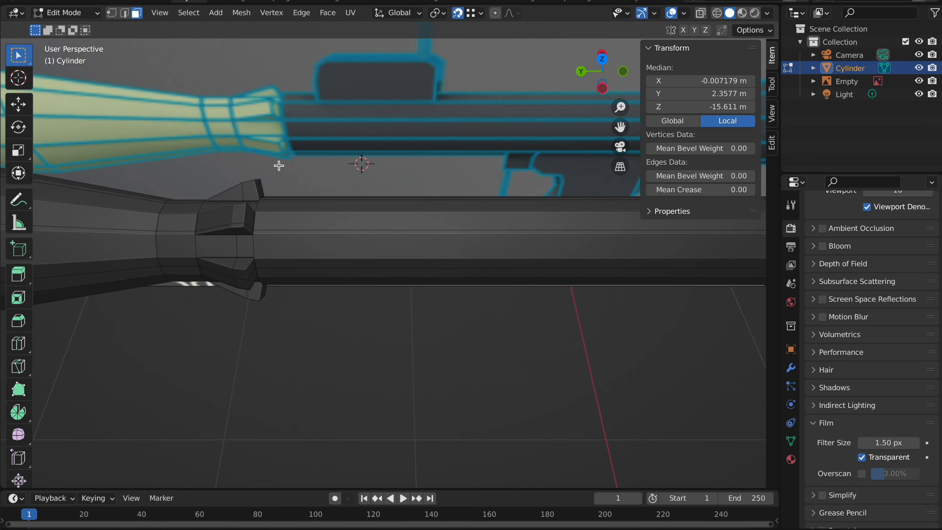
scroll(278, 164, "down", 3)
left_click(24, 344)
left_click(349, 155)
left_click(602, 80)
key("g")
key("g")
left_click(274, 123)
Cut a second edge loop around the tube and slide it by a factor of about -0.403 to the front sight's back edge
left_click(452, 190)
key("g")
key("g")
left_click(384, 92)
scroll(385, 92, "left", 5)
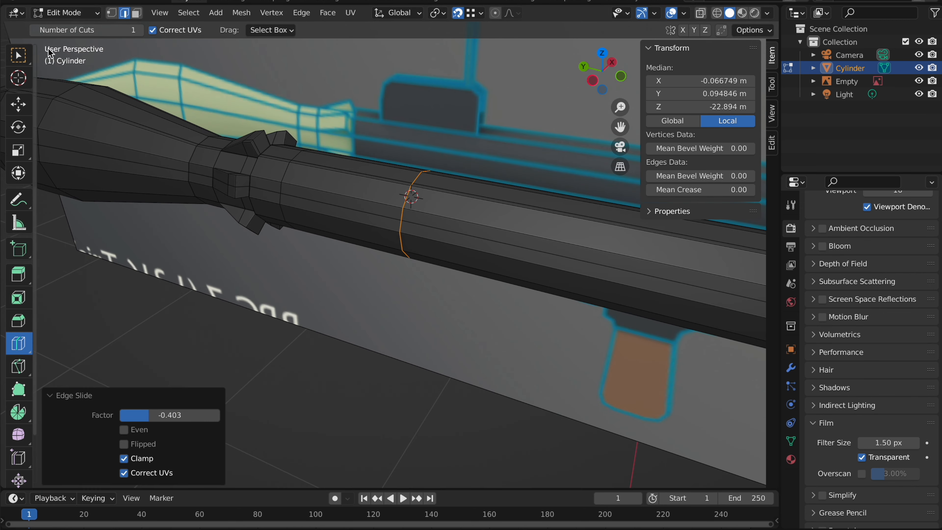
Extrude the top faces between the two front sight edge loops upwards and flatten them by scaling to 0 along global Z
left_click(21, 55)
left_click(137, 14)
scroll(301, 181, "right", 5)
left_click(358, 168)
left_click(336, 169, "shift")
scroll(336, 170, "left", 4)
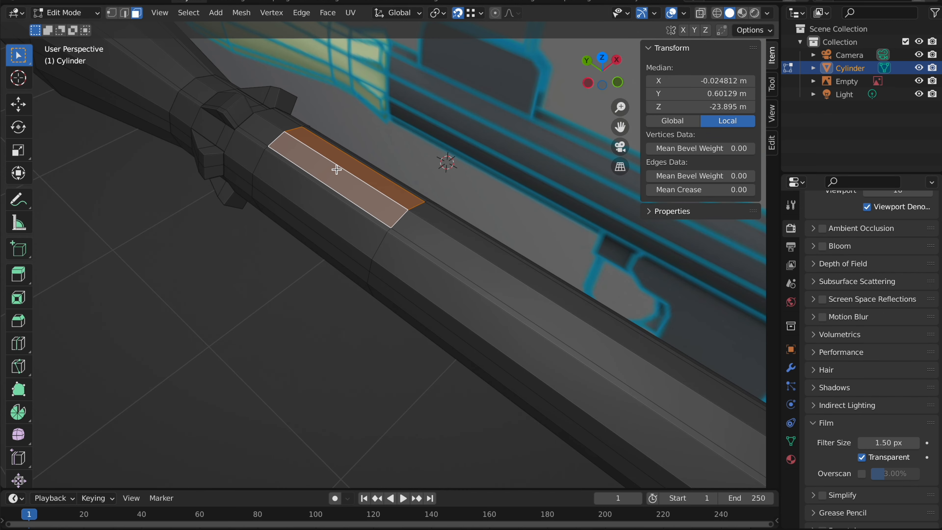
scroll(336, 170, "right", 4)
scroll(336, 169, "left", 5)
scroll(336, 169, "up", 4)
left_click(398, 309, "shift")
left_click(443, 232, "shift")
scroll(443, 234, "down", 5)
left_click(602, 71)
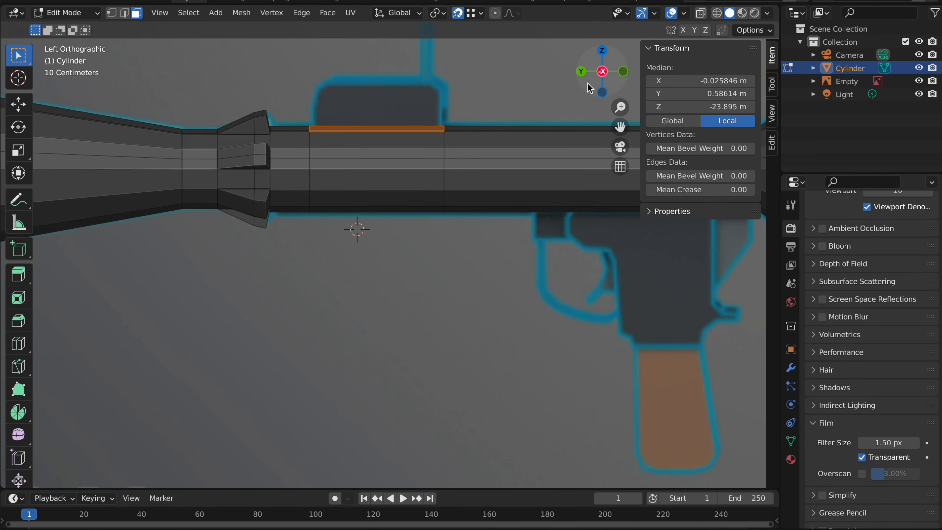
key("e")
left_click(484, 130)
key("s")
left_click(483, 130)
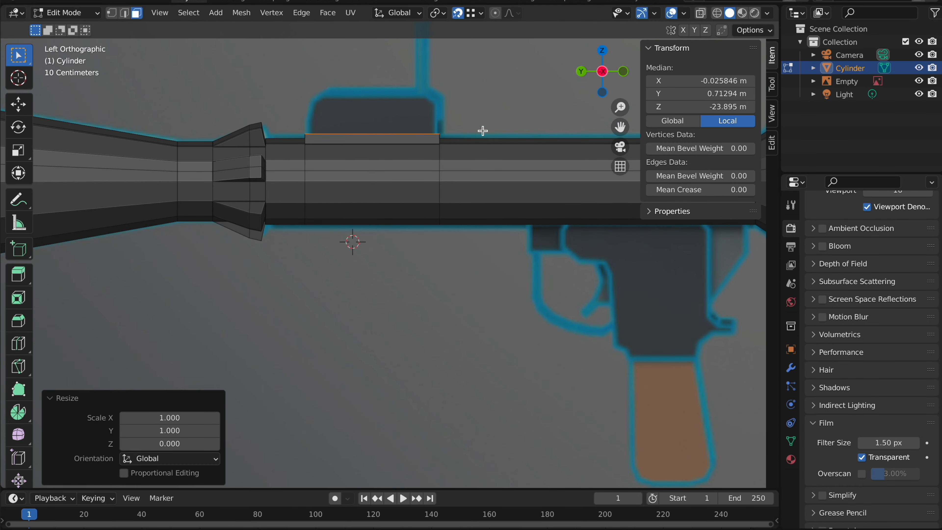
Extrude the flattened faces up about 0.109 m and raise them further along global Z to the height of the front sight's block
scroll(482, 130, "right", 4)
key("e")
left_click(486, 82)
key("ctrl+KP_3")
key("g")
key("z")
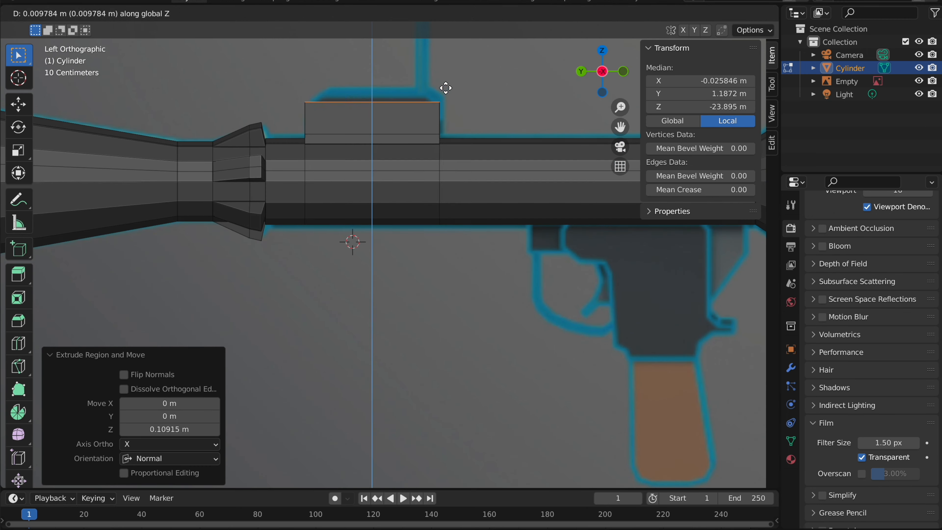
left_click(445, 83)
Bevel the top edges at both ends of the front sight block with 3 segments to round its corners
scroll(441, 92, "left", 5)
left_click(125, 13)
scroll(485, 131, "up", 4)
scroll(485, 131, "up", 2)
left_click(491, 284)
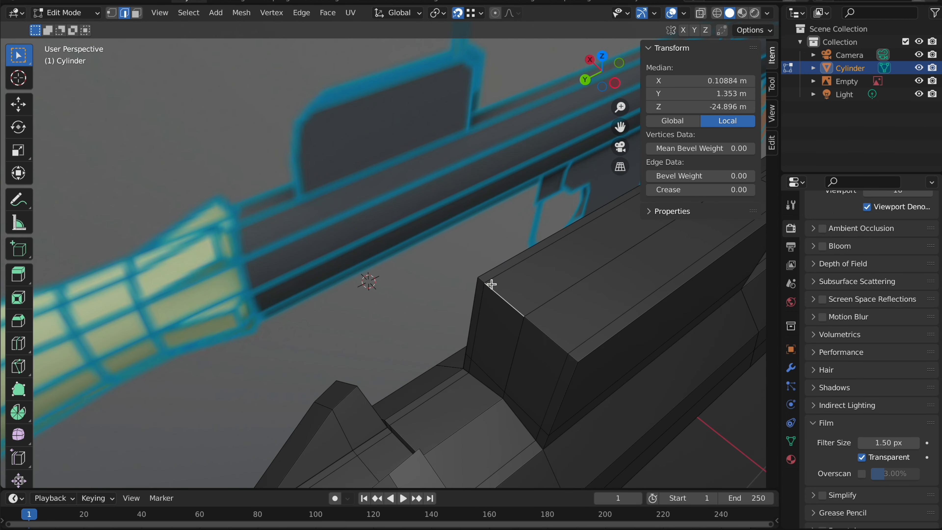
middle_click_drag(545, 305, 343, 196)
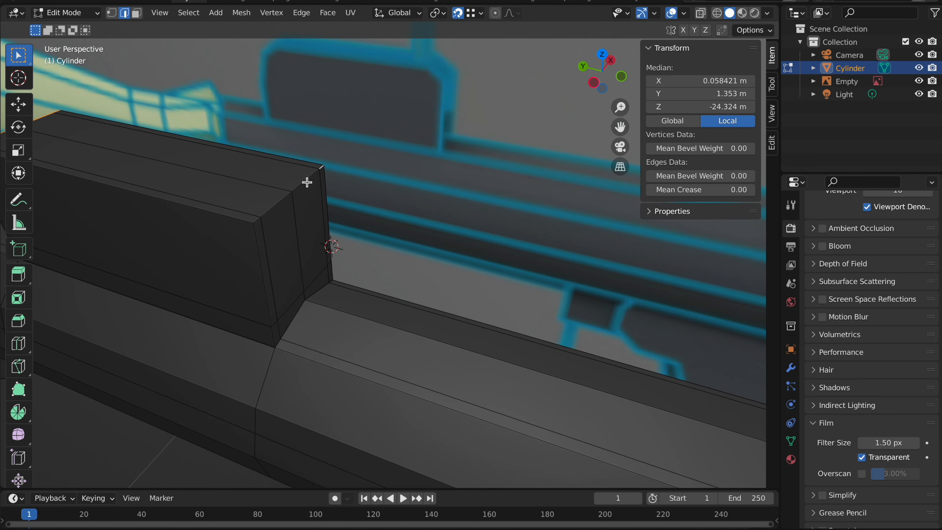
left_click(22, 319)
left_click_drag(120, 93, 115, 74)
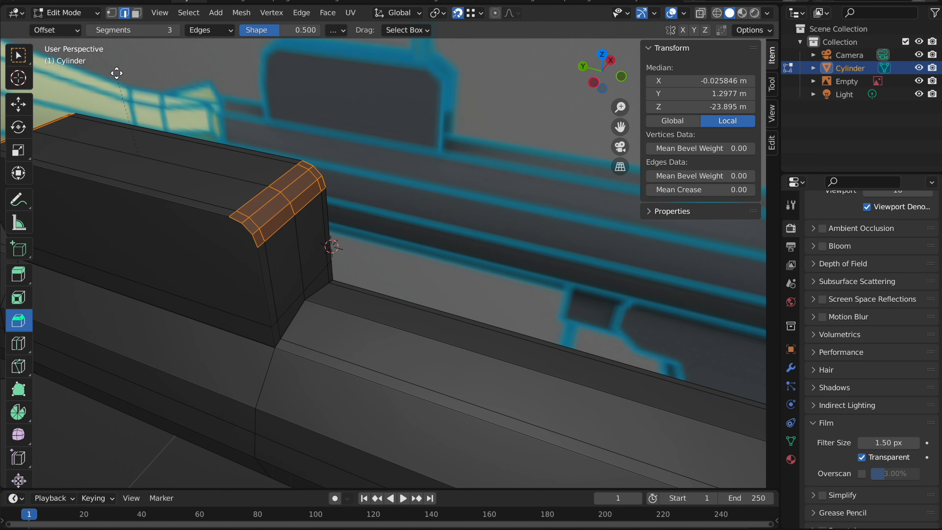
Examine the bevelled front sight block in Object Mode from the side and at an angle
key("ctrl+KP_3")
scroll(450, 111, "up", 3, "shift")
key("Tab")
scroll(413, 99, "down", 6)
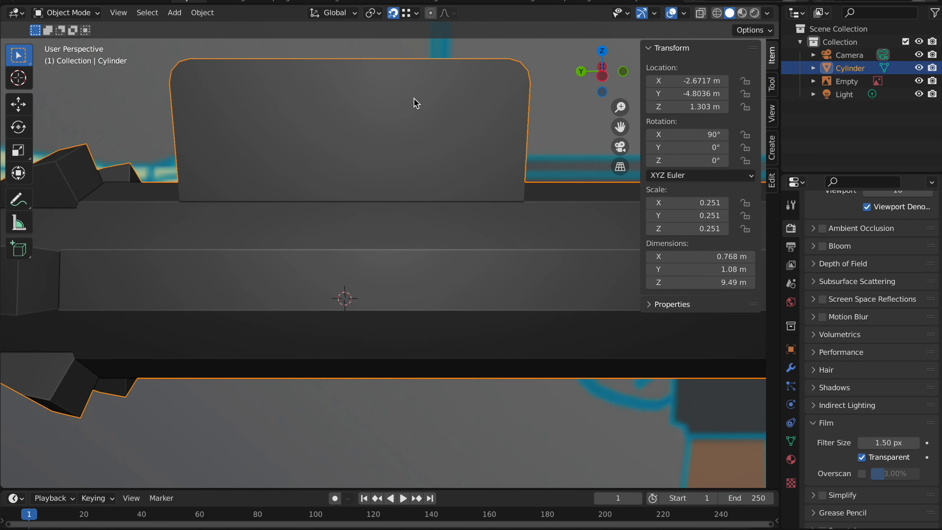
scroll(413, 99, "up", 2)
scroll(413, 100, "right", 8)
scroll(413, 100, "up", 3)
key("Tab")
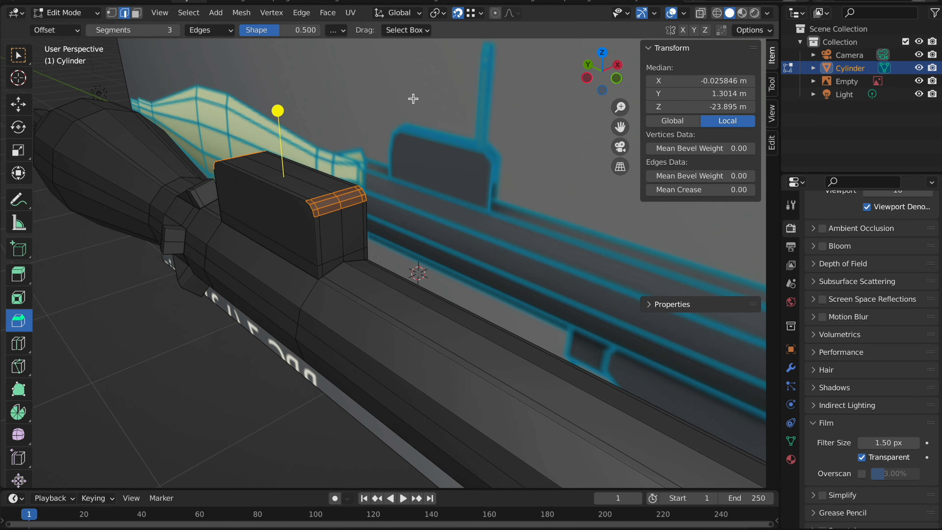
Try to extrude the two outer bevel faces on the front sight block's rear corners up about 0.176 m
scroll(412, 99, "up", 2)
left_click(136, 12)
left_click(24, 53)
scroll(265, 113, "up", 3)
left_click(287, 297)
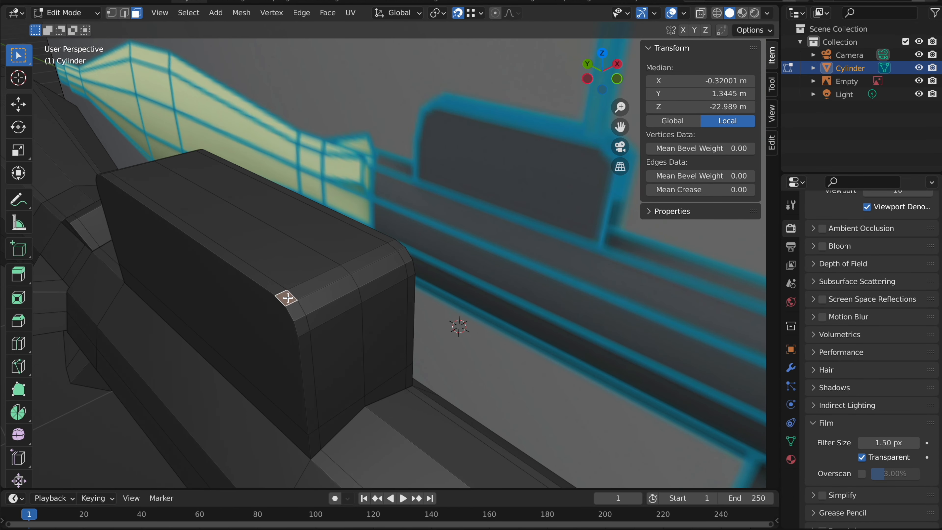
left_click(398, 244, "shift")
key("e")
left_click(418, 82)
scroll(424, 99, "down", 3)
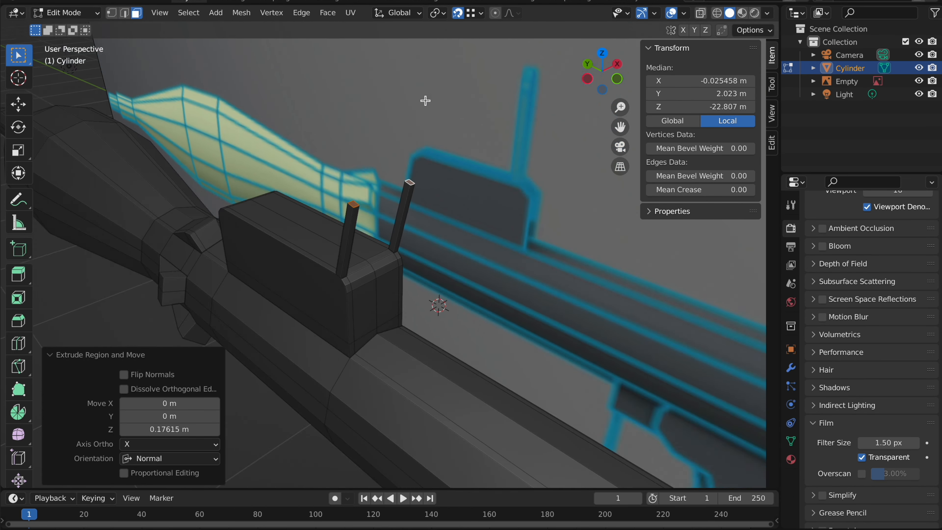
scroll(424, 99, "left", 8)
left_click(595, 79)
key("ctrl+z")
Cut one edge loop across the top of the front sight block and slide it back close to the rear bevel
scroll(540, 116, "up", 6)
scroll(542, 118, "up", 3)
key("Tab")
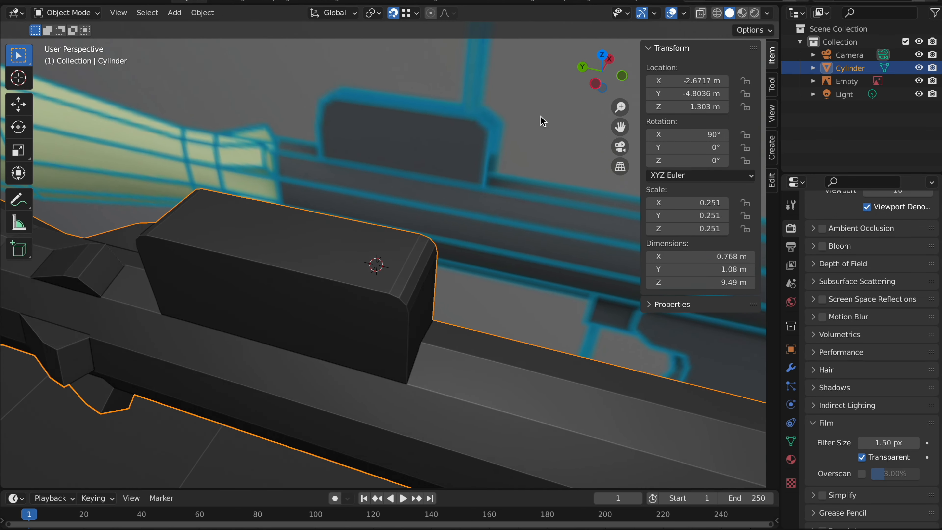
scroll(543, 120, "up", 2)
key("Tab")
left_click(23, 346)
left_click(331, 233)
left_click_drag(336, 232, 395, 175)
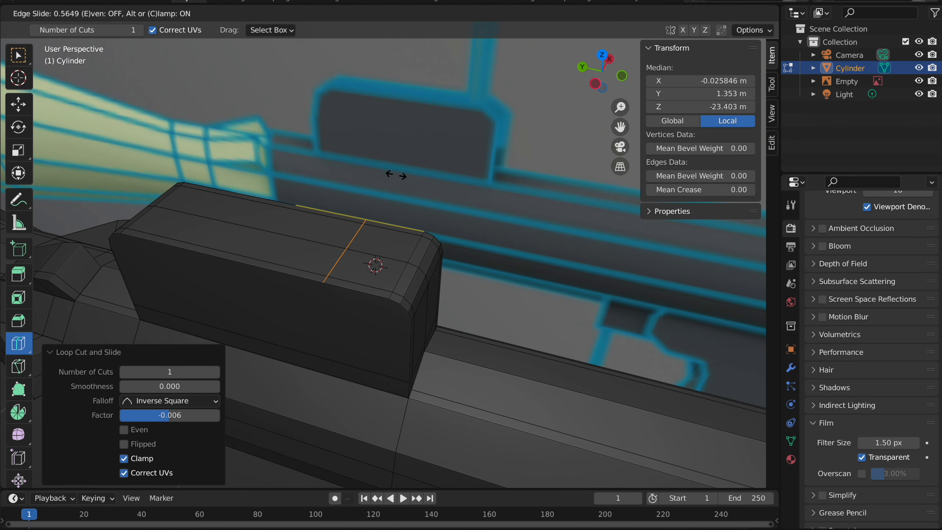
left_click(433, 179)
Extrude the two small outer faces between the new loop and the rear bevel upwards into tall sight posts
key("w")
left_click(136, 13)
left_click(417, 233)
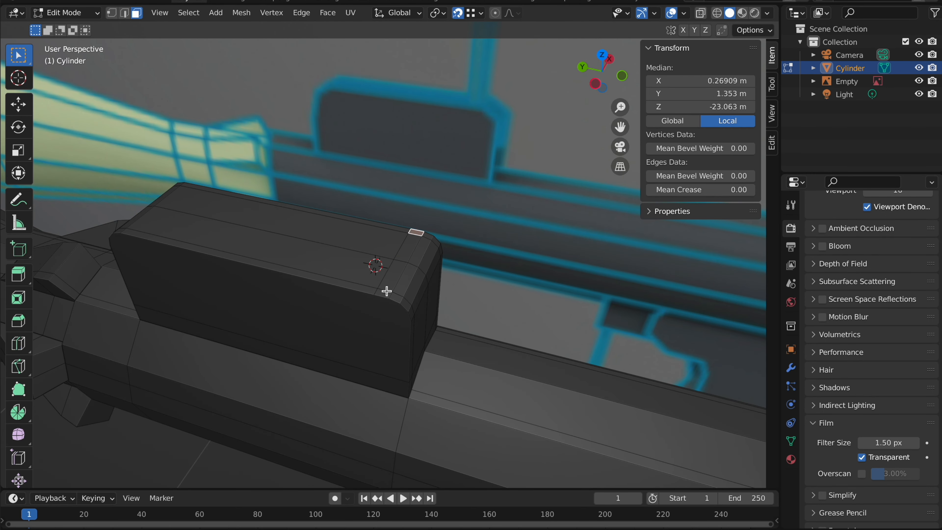
left_click(387, 291, "shift")
key("e")
left_click(439, 454)
left_click(595, 85)
Inset one sight post's inner face by about 0.027 m and extrude the inset face across to the other post
middle_click_drag(524, 135, 484, 158, "shift")
key("Tab")
scroll(467, 166, "up", 1)
key("Tab")
left_click(358, 143)
key("i")
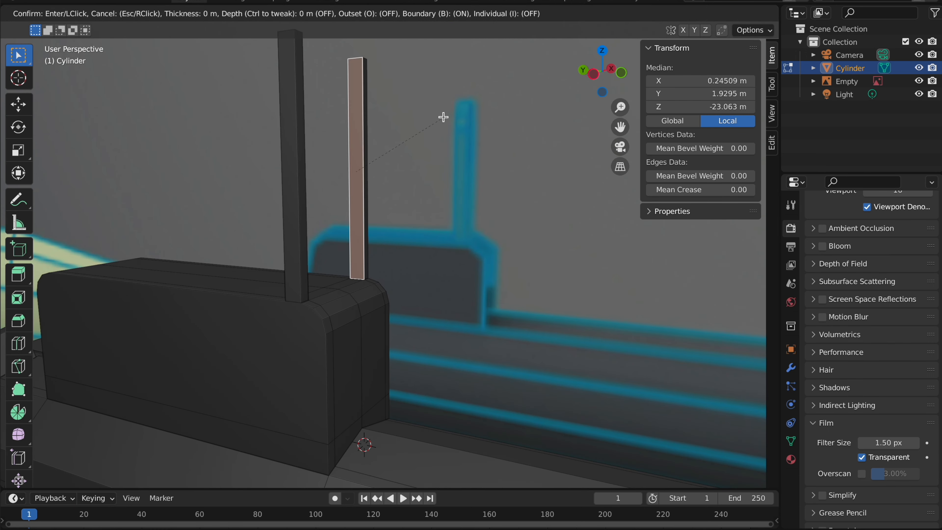
left_click(441, 118)
key("e")
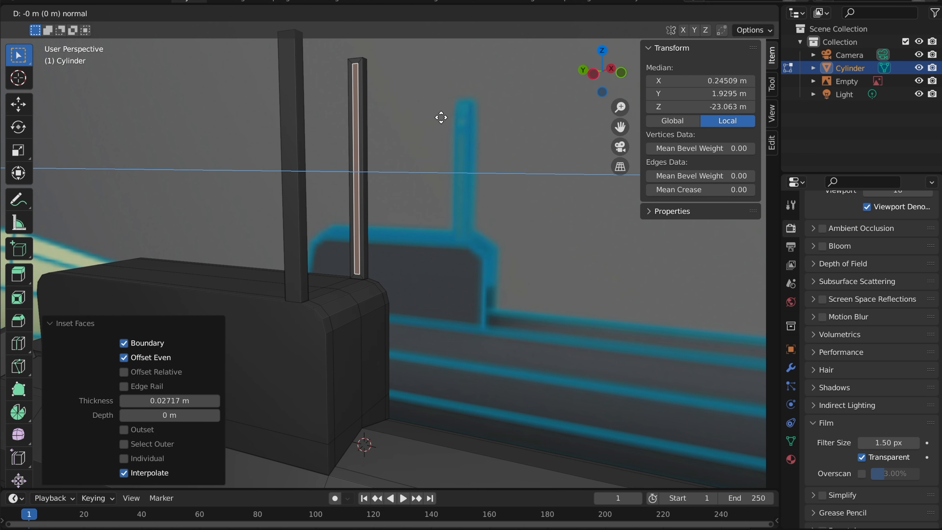
left_click(386, 130)
Examine the front sight and the whole launcher in Object Mode, from the front and at an angle
key("Tab")
scroll(386, 131, "down", 8)
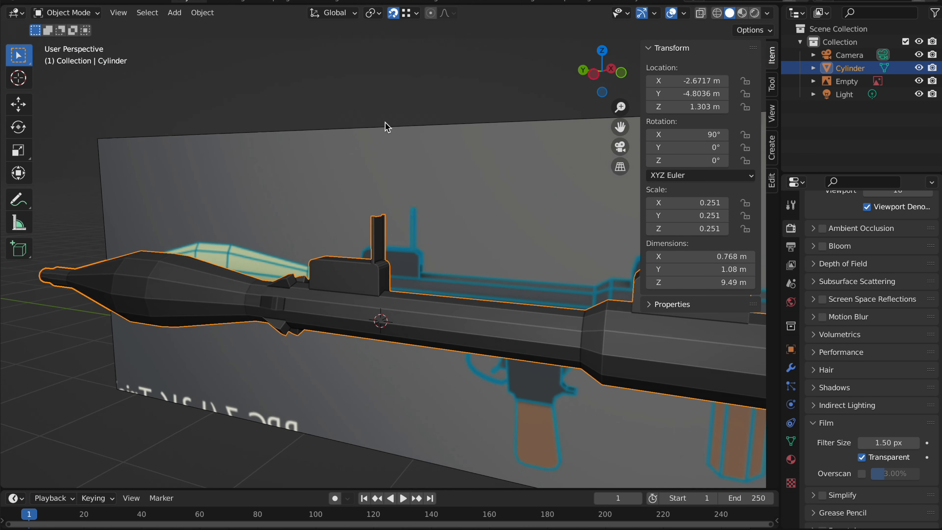
left_click(382, 104)
scroll(381, 101, "down", 2)
middle_click_drag(381, 101, 380, 99)
left_click(607, 72)
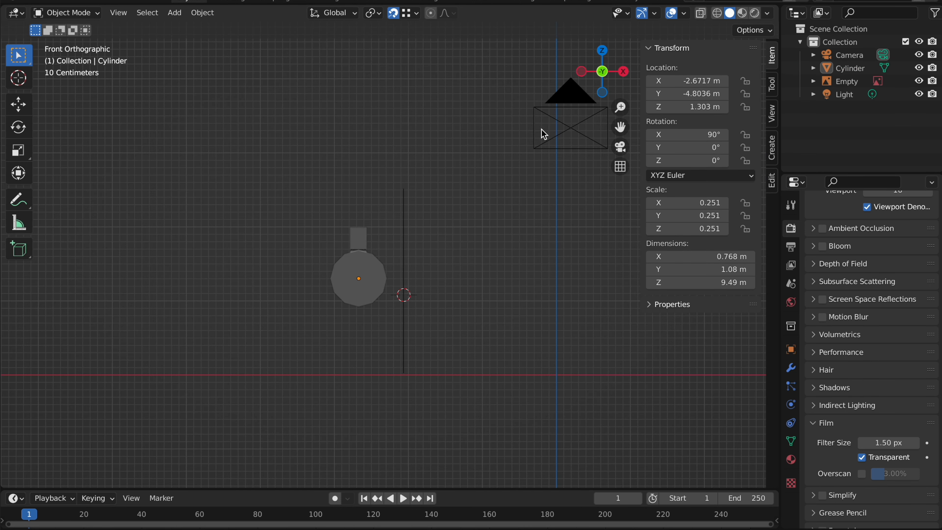
middle_click_drag(459, 163, 455, 181)
scroll(459, 163, "up", 3)
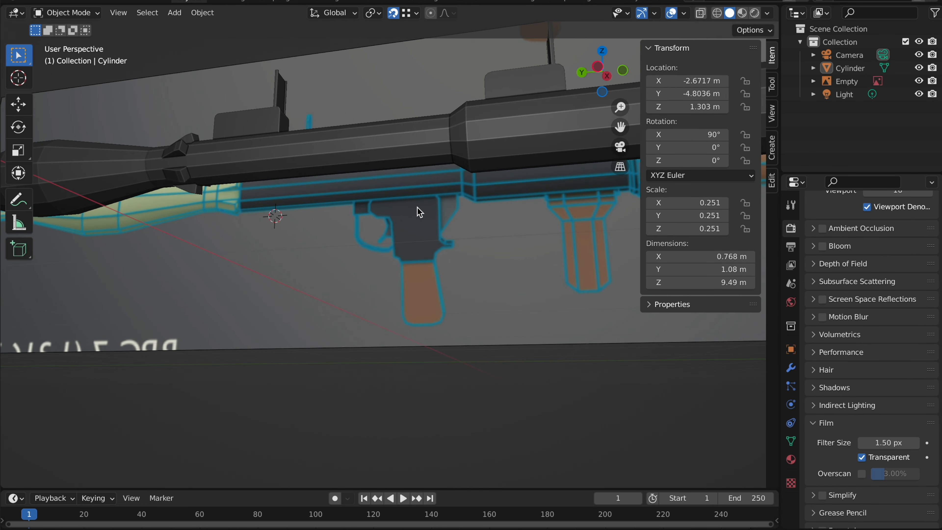
Add a cube to the scene and scale it down in the left view
middle_click_drag(417, 206, 417, 206)
left_click(598, 69)
middle_click_drag(468, 174, 387, 196, "shift")
key("shift+a")
mouse_move(387, 196)
left_click(439, 208)
key("s")
left_click(263, 225)
Move the cube onto the rear grip in the reference image and scale it to 0.143
key("g")
left_click(525, 275)
key("s")
left_click(472, 235)
middle_click_drag(481, 217, 465, 227, "shift")
key("g")
left_click(480, 168)
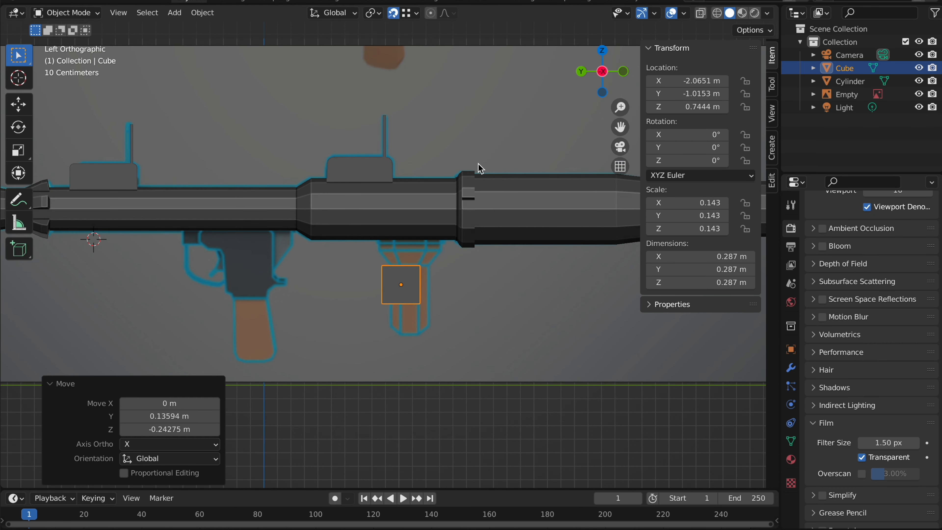
Turn off snapping and fit the cube to the upper part of the rear grip's shaft at a scale of 0.134
left_click(393, 14)
key("g")
key("s")
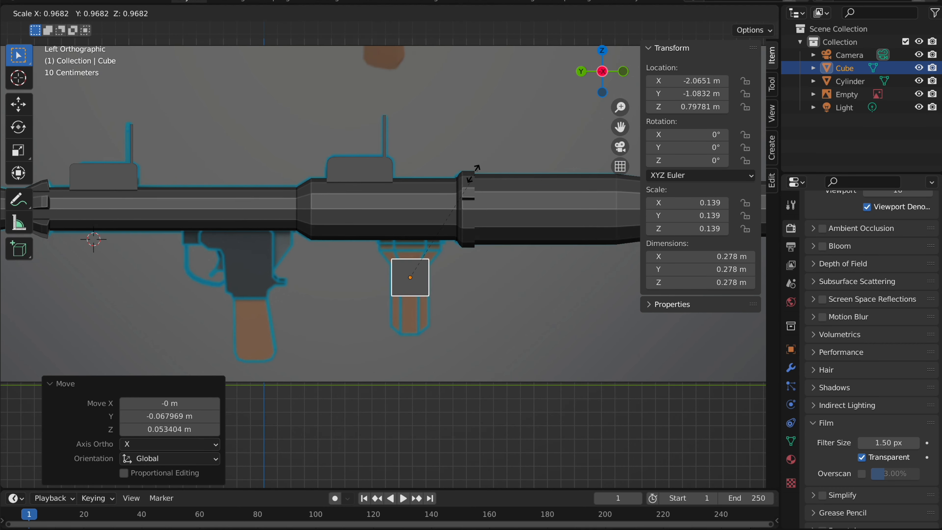
left_click(464, 185)
scroll(464, 185, "up", 3)
key("s")
left_click(474, 174)
key("g")
left_click(467, 177)
In wireframe, extrude the cube's top about 0.1 m up and scale it by 1.513 along Y to the grip's flare
key("Tab")
key("z")
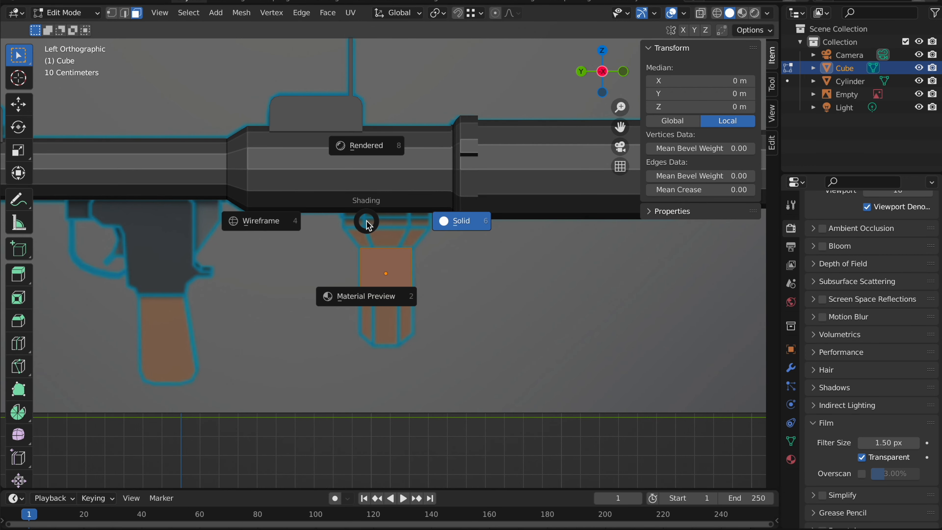
left_click(313, 227)
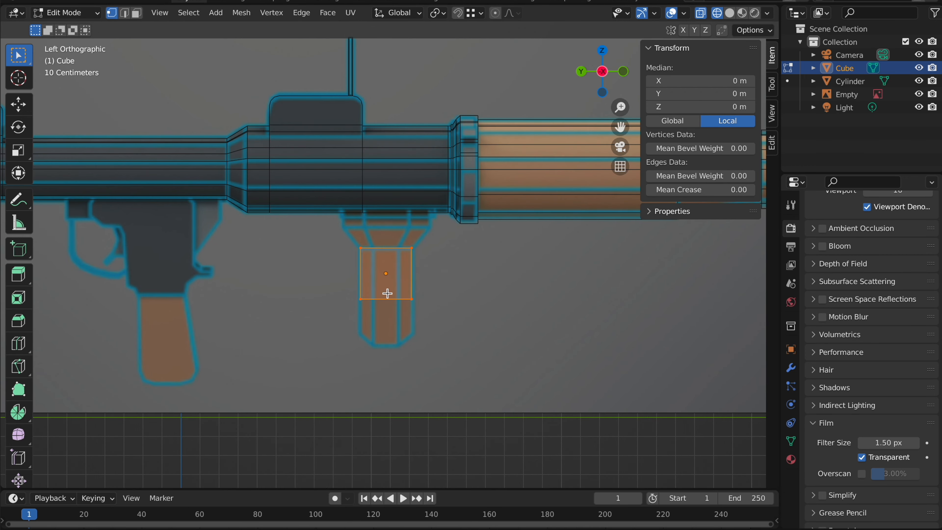
left_click_drag(432, 257, 434, 256)
key("e")
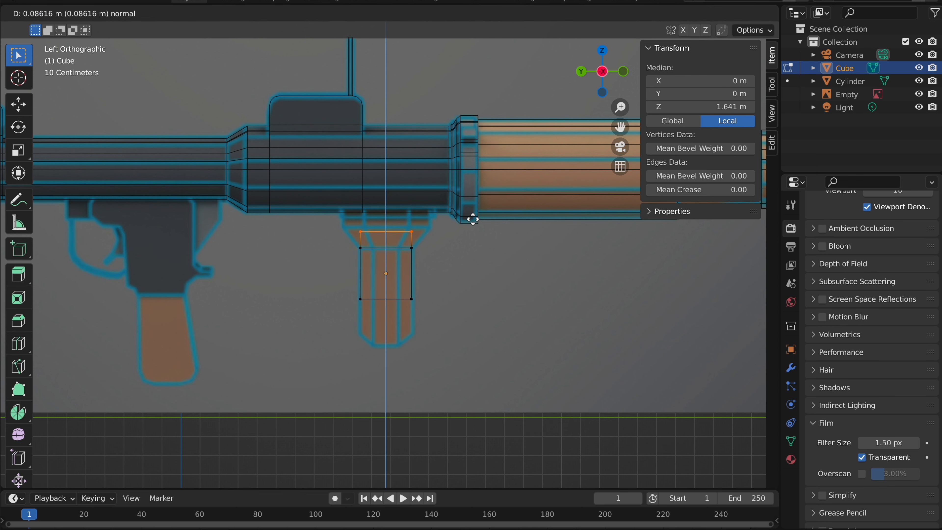
left_click(472, 217)
key("s")
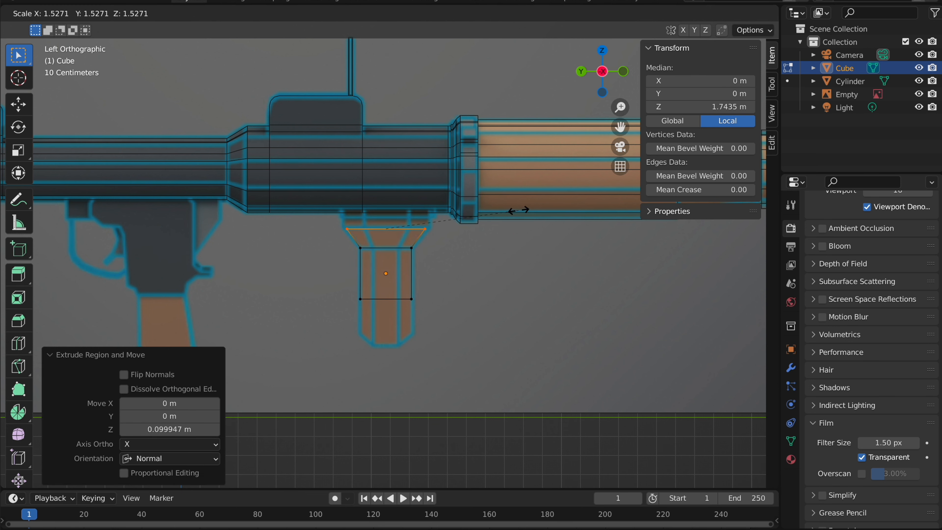
key("y")
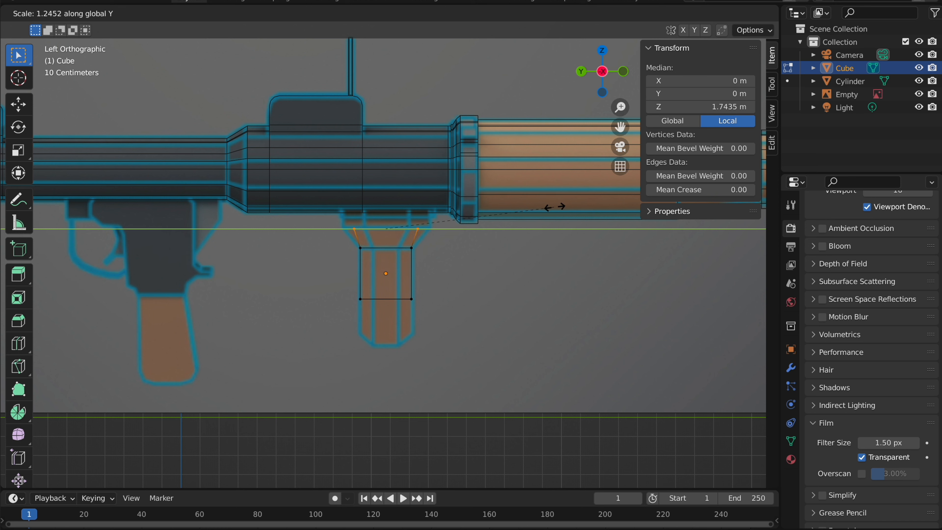
left_click(590, 207)
Extrude the grip's top up about 0.059 m and again about 0.045 m, widening the last extrusion along Y
key("e")
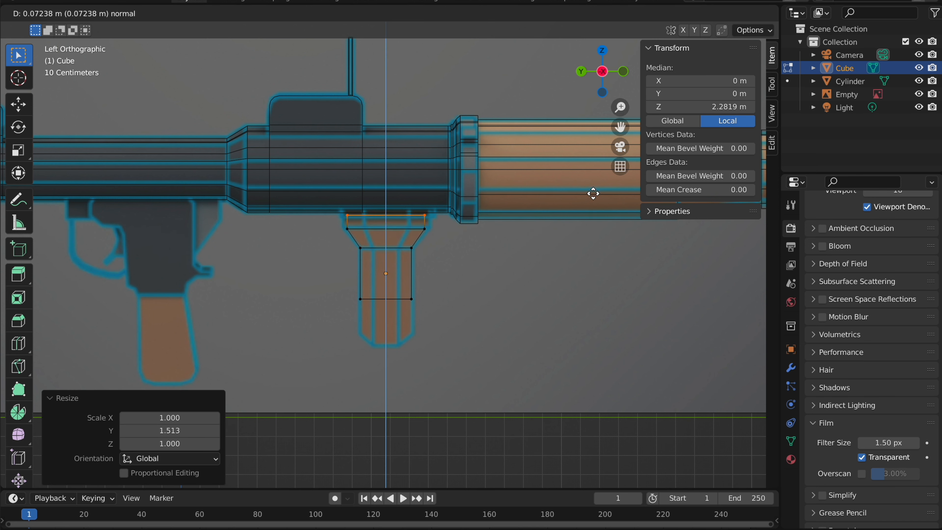
left_click(594, 196)
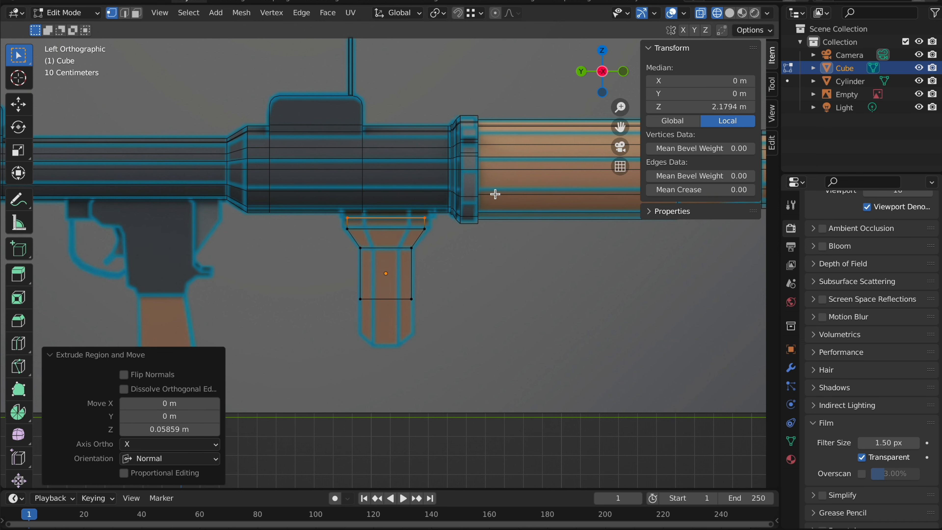
key("e")
left_click(498, 186)
key("s")
key("y")
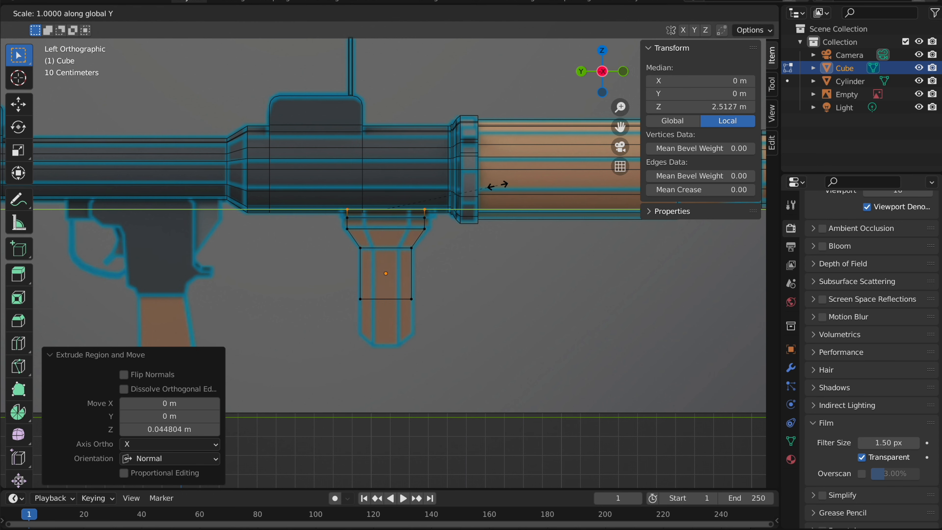
left_click(516, 174)
key("Tab")
key("Tab")
Move the grip's bottom vertices down about 0.172 m along global Z
left_click_drag(372, 248, 462, 307)
key("g")
key("z")
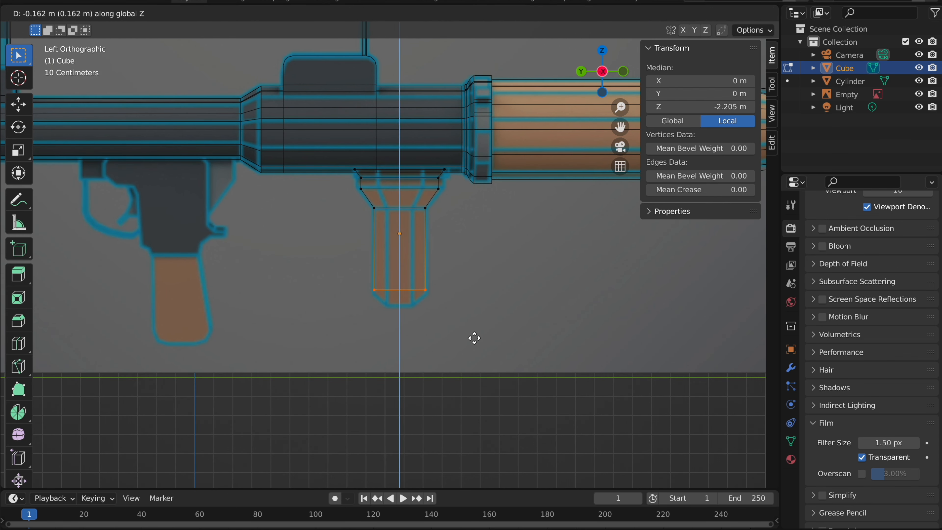
left_click(475, 338)
Cut two evenly spaced vertical edge loops through the grip without sliding them
left_click(20, 344)
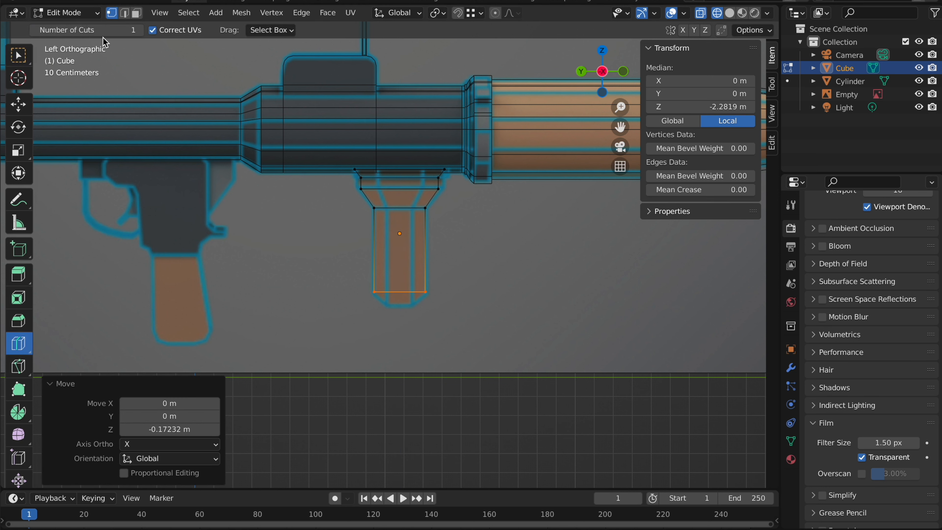
key("w")
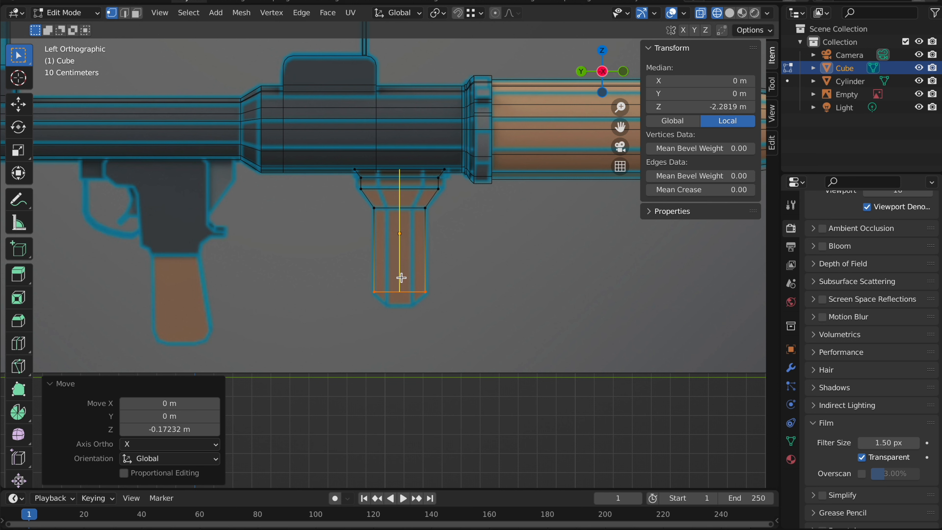
left_click(401, 277)
right_click(400, 276)
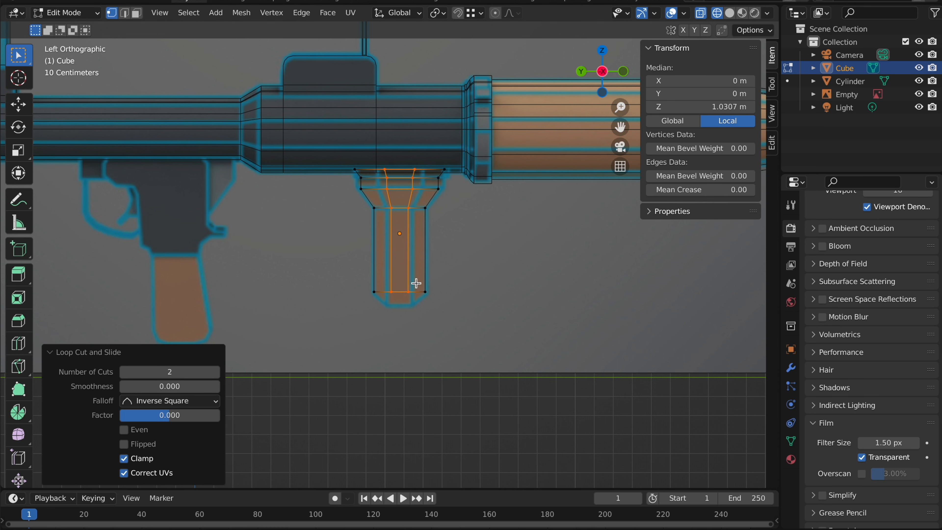
Move the grip's middle bottom vertices down along Z to the reference's lower edge, forming chamfered corners
left_click_drag(409, 298, 410, 298)
key("g")
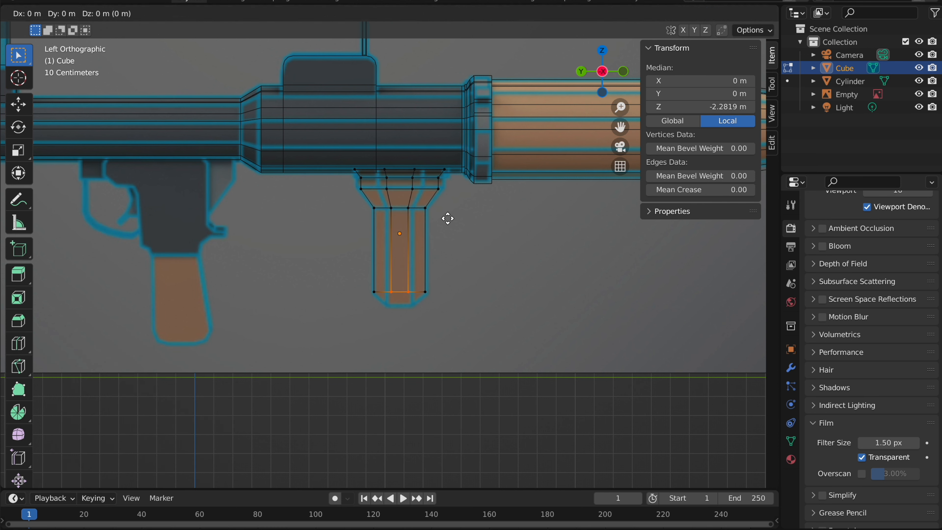
key("z")
left_click(450, 230)
key("Tab")
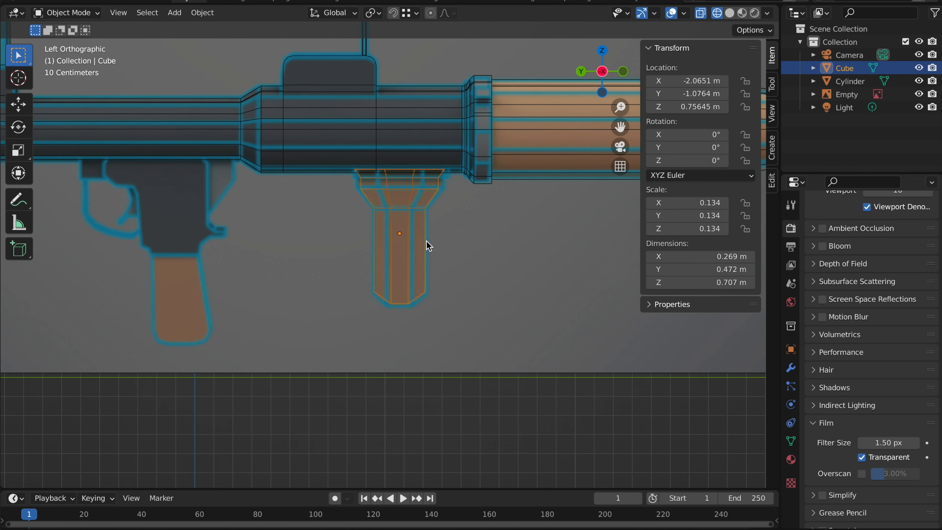
In solid shading, move the grip about -0.418 m along X, then about -0.164 m more in front view, placing it under the tube
scroll(427, 244, "down", 1)
key("z")
left_click(460, 251)
middle_click_drag(471, 250, 471, 247)
key("g")
key("x")
left_click(404, 253)
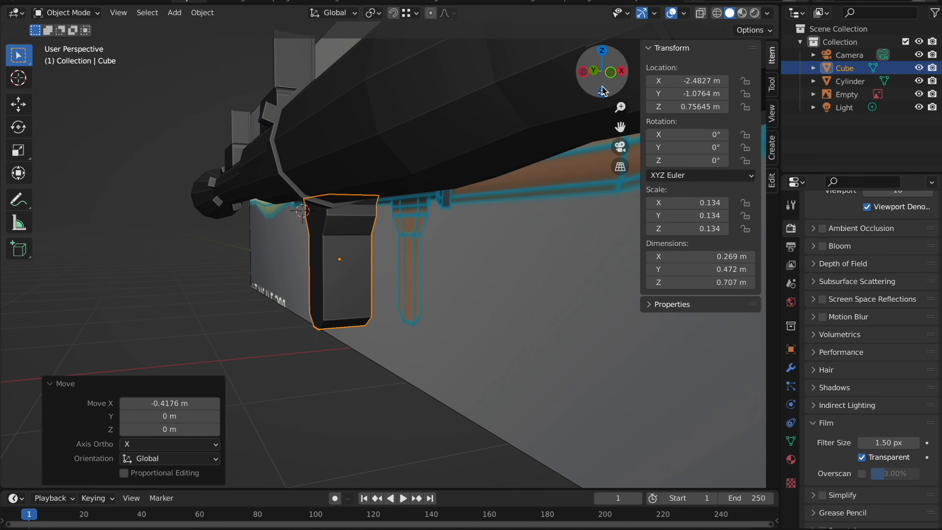
left_click(610, 71)
key("g")
key("x")
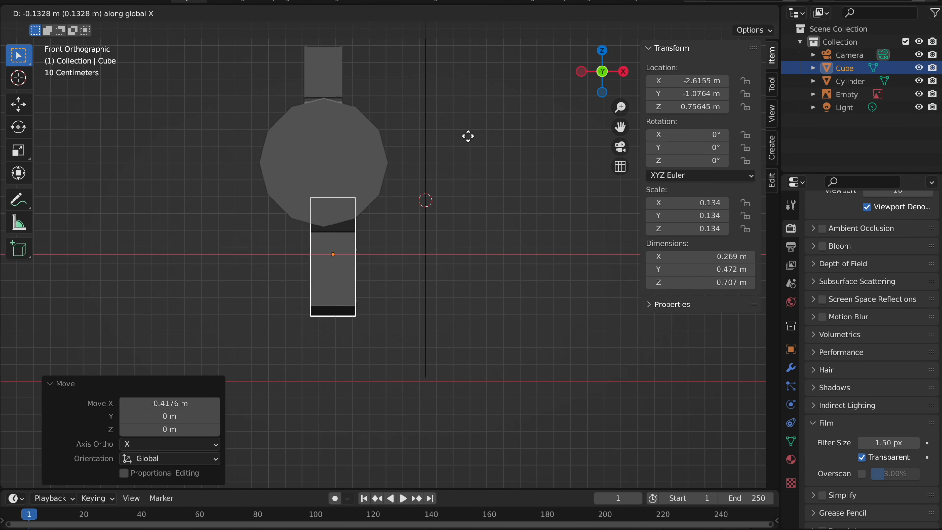
left_click(464, 136)
Scale the grip to 0.575 along X and shift it along X to recentre it under the tube
key("s")
key("x")
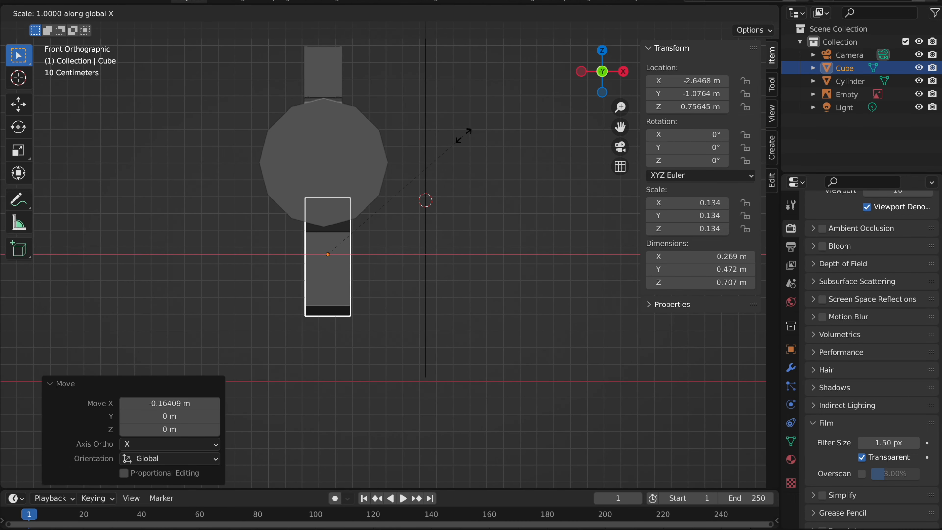
left_click(378, 163)
key("g")
key("x")
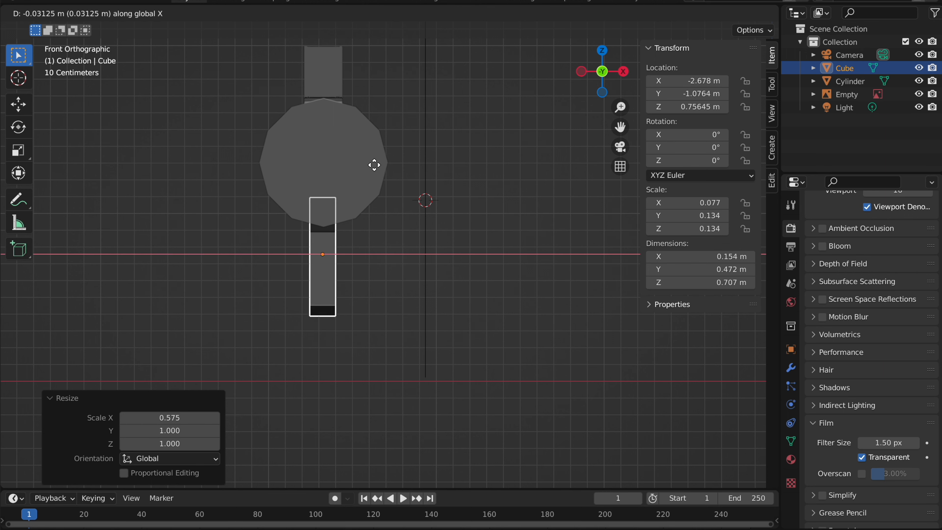
left_click(375, 164)
In the left side view, add a cube, move it near the trigger assembly, and scale it to 0.260
middle_click_drag(376, 264, 543, 94)
left_click(602, 76)
scroll(463, 168, "up", 2)
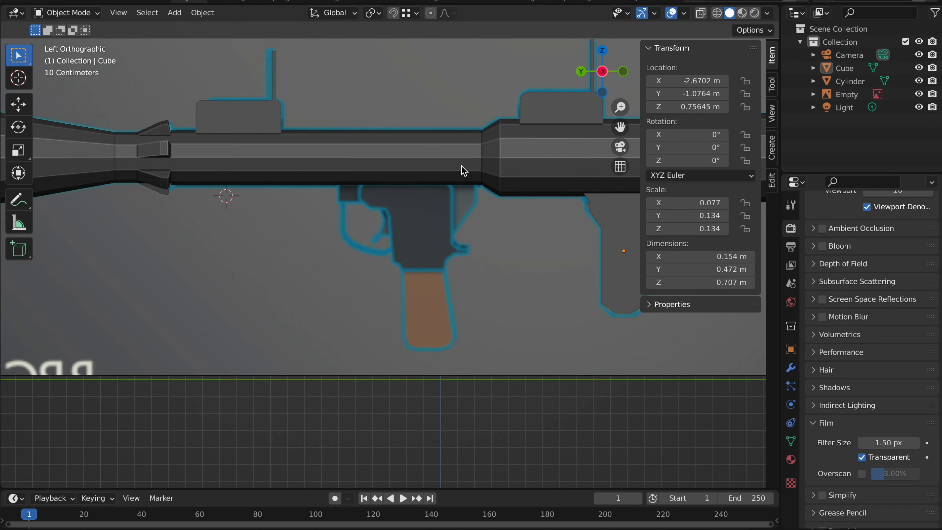
key("shift+a")
mouse_move(388, 160)
left_click(437, 177)
key("g")
left_click(515, 160)
key("s")
left_click(408, 171)
middle_click_drag(418, 166, 421, 154, "shift")
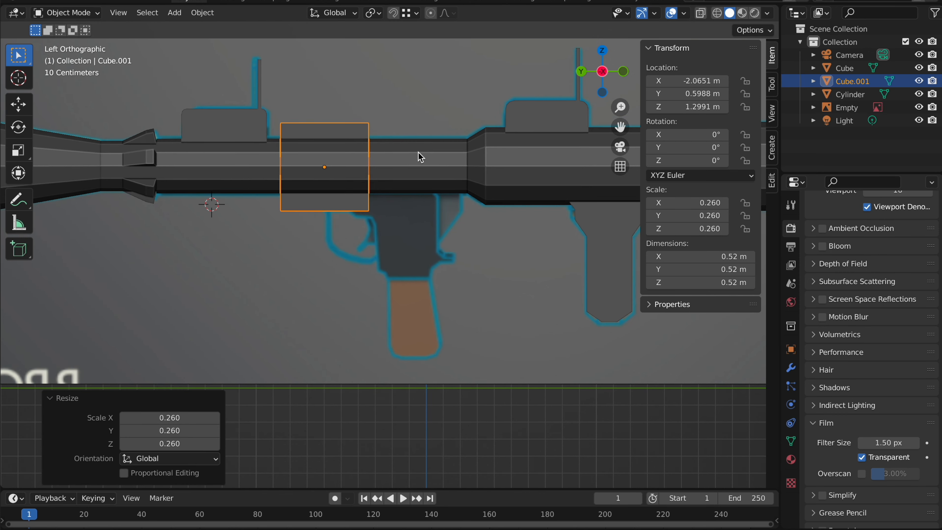
Move the new cube onto the reference's trigger housing and scale it by 0.535
key("g")
left_click(492, 210)
key("s")
left_click(443, 211)
middle_click_drag(447, 230, 441, 225, "shift")
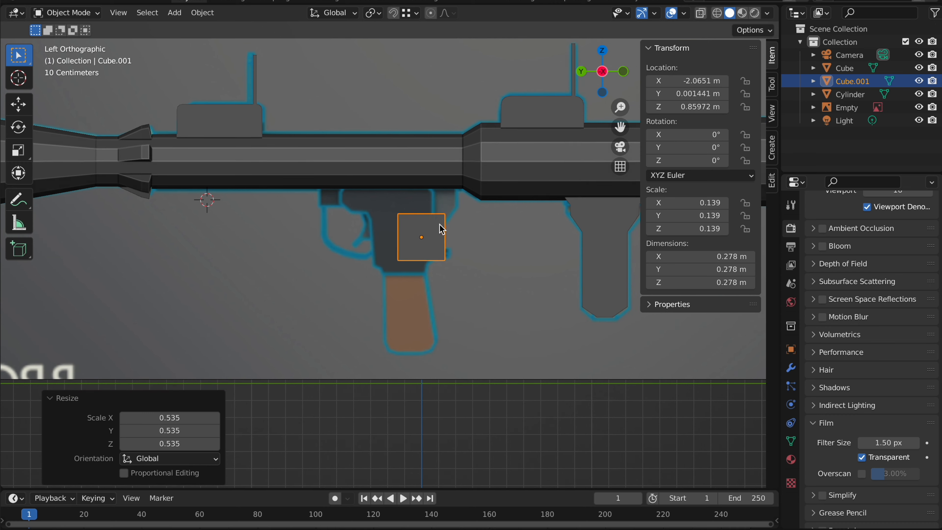
Move the cube over the brown pistol handle and resize it to about 0.233 m per side
key("g")
left_click(432, 309)
key("s")
left_click(409, 320)
key("s")
left_click(485, 219)
scroll(486, 221, "up", 2)
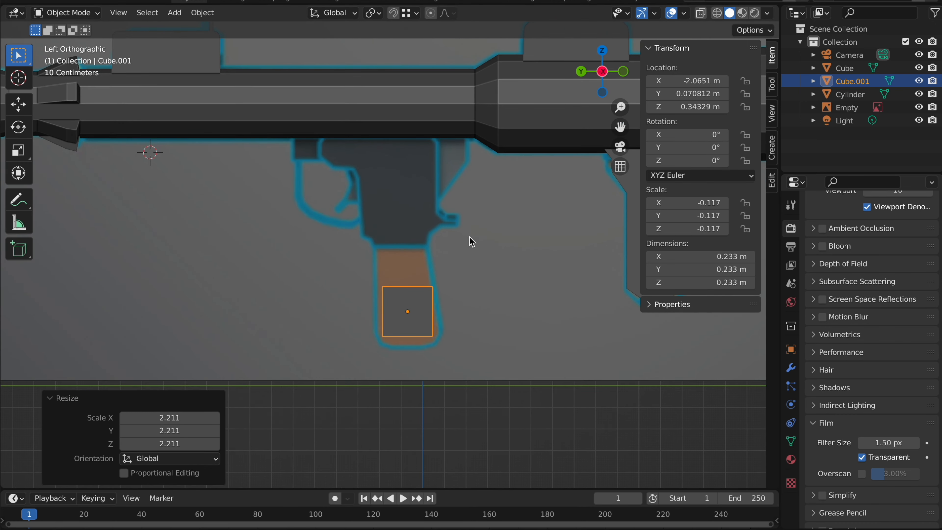
Move the cube up to the trigger housing and, in wireframe, raise its upper vertices about 0.052 m along Z
key("g")
left_click(459, 100)
key("Tab")
key("z")
left_click(359, 130)
mouse_move(359, 130)
left_mouse_down()
mouse_move(385, 164)
mouse_move(425, 161)
left_mouse_up()
key("g")
key("z")
left_click(429, 152)
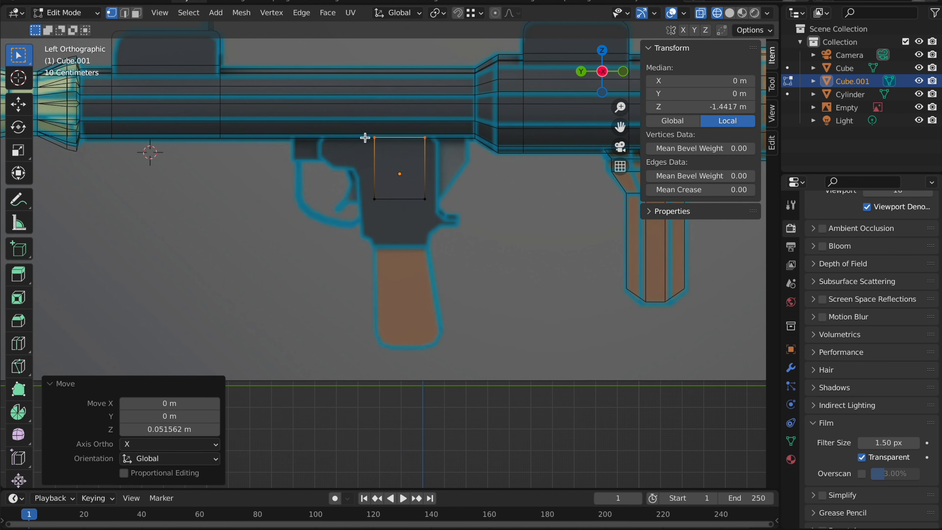
Try to scale the cube's selected upper vertices along Z by 0.882
key("s")
key("z")
left_click(467, 104)
key("s")
key("z")
left_click(458, 109)
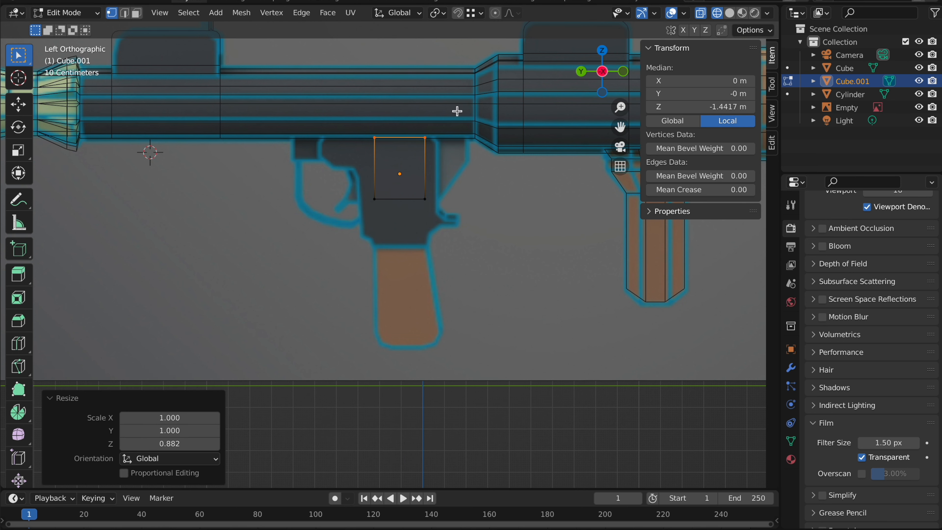
Flatten the whole block along Z in Object Mode and move it against the tube's underside at the housing's upper edge
key("Tab")
key("s")
key("z")
left_click(399, 148)
key("g")
left_click(383, 128)
Stretch the flat block along Y to the housing's front and rear edges, moving its rear vertices about -0.103 m
key("Tab")
left_click(389, 143)
key("g")
key("y")
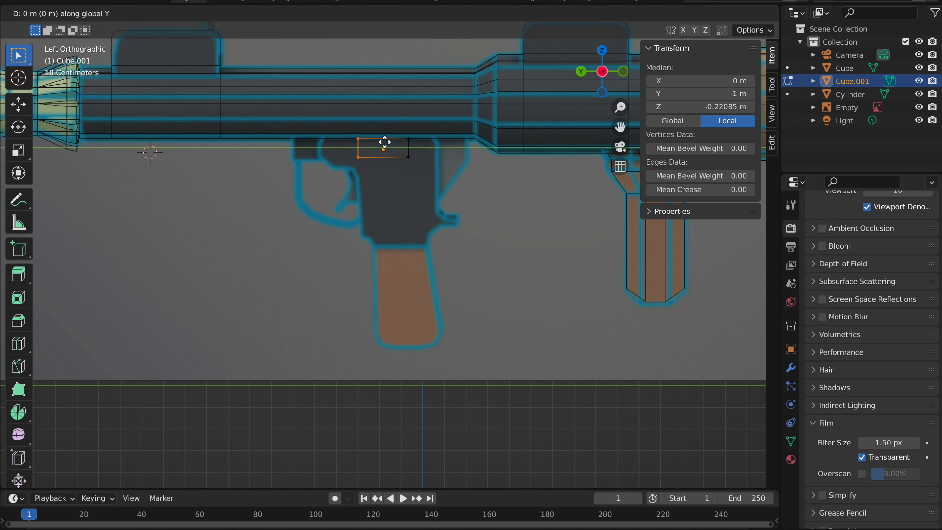
left_click(355, 139)
left_click_drag(374, 126, 449, 182)
key("g")
key("y")
left_click(472, 175)
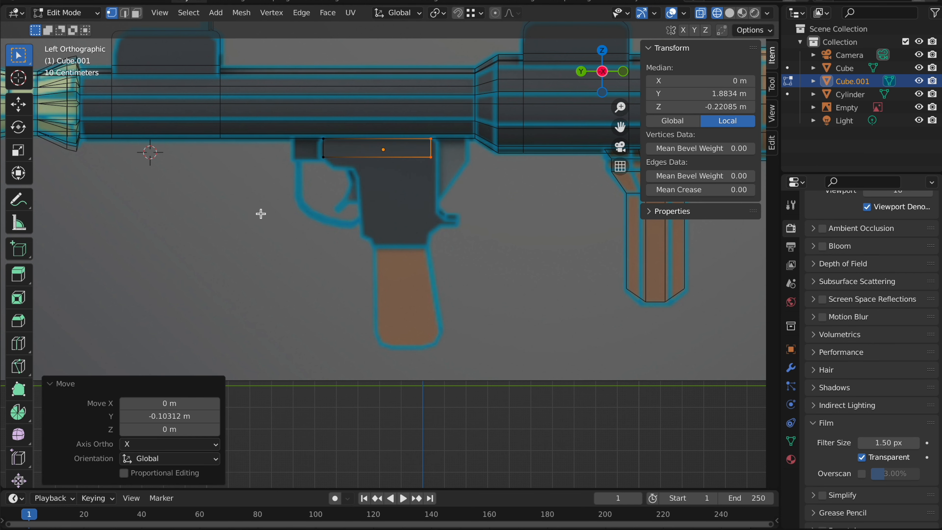
scroll(253, 154, "up", 2)
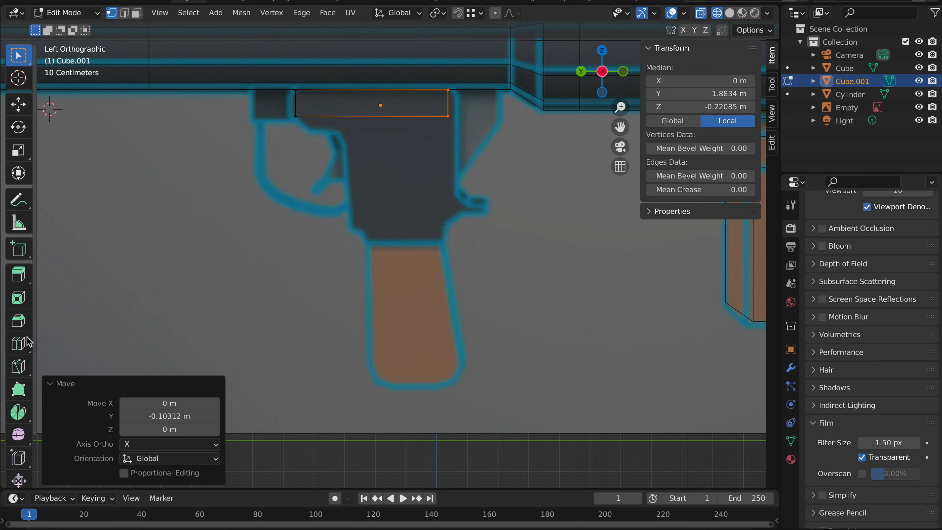
Add a lengthwise loop cut through the middle of the block and push its trigger-side vertices outward along Y to the reference outline
left_click(18, 344)
left_click(279, 98)
key("w")
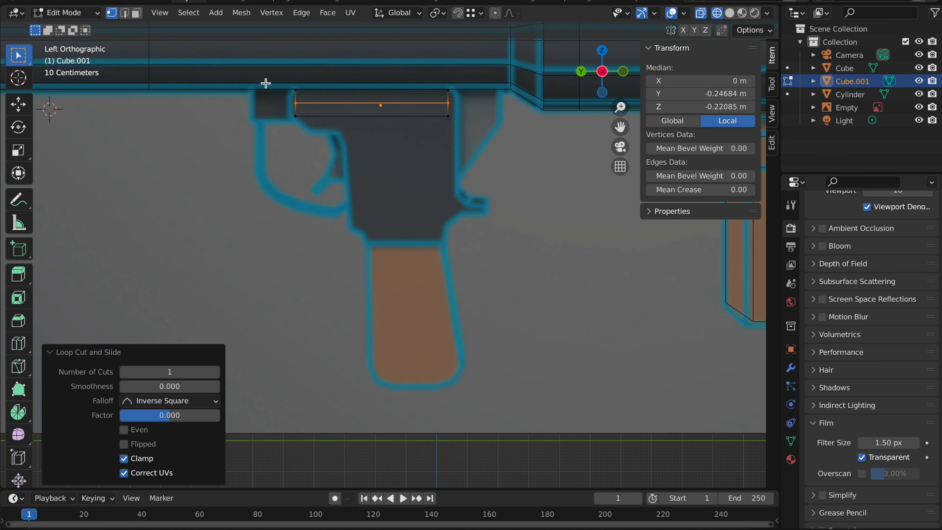
key("g")
key("y")
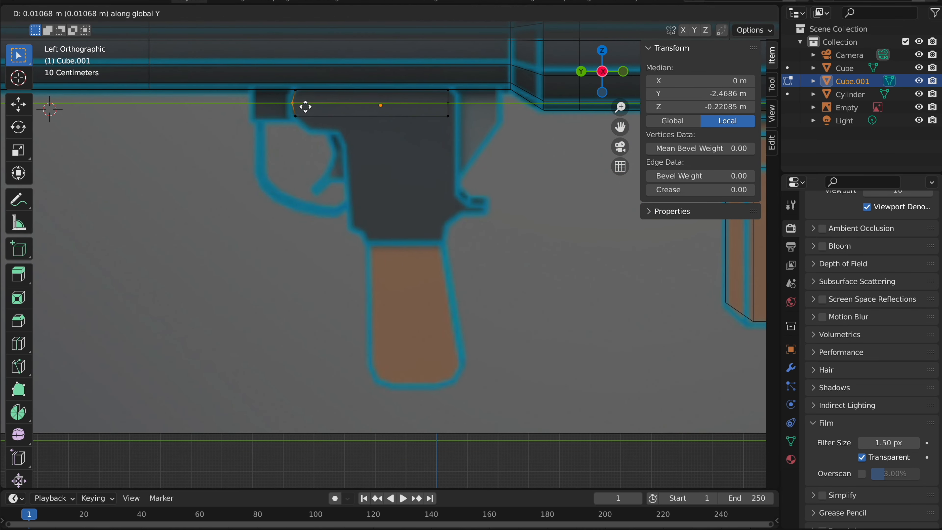
left_click(307, 106)
Move the rear vertices of the middle loop and the lower rear corner outward along Y by about 0.01 m each
left_click(459, 98)
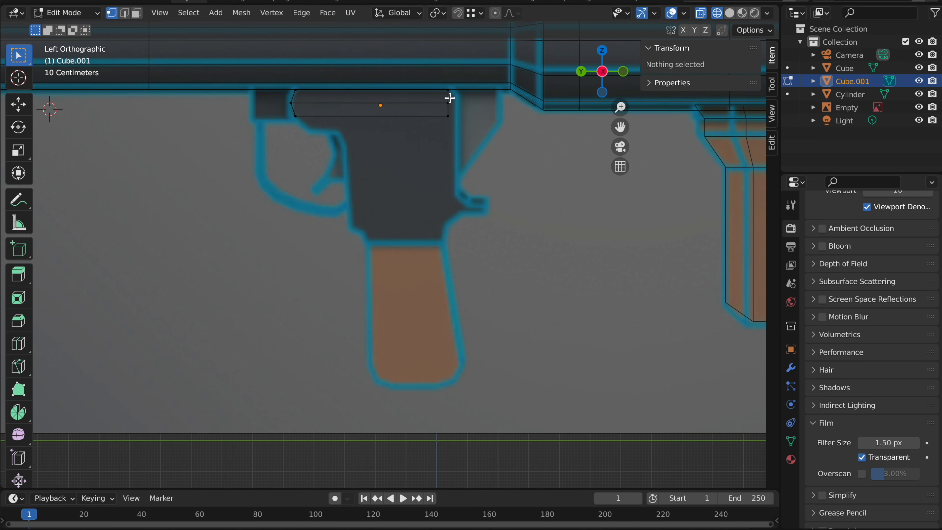
left_click(451, 103)
key("g")
key("y")
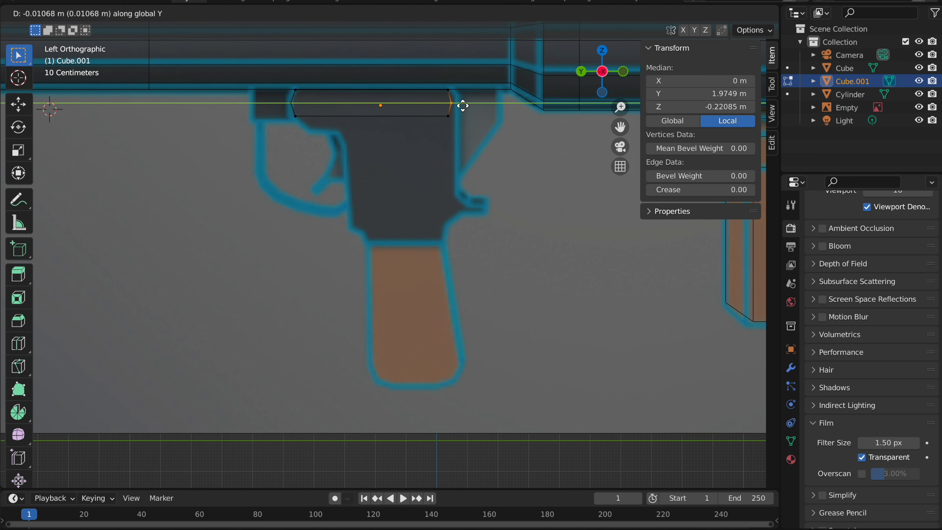
left_click(437, 109)
left_click(453, 113)
key("g")
key("y")
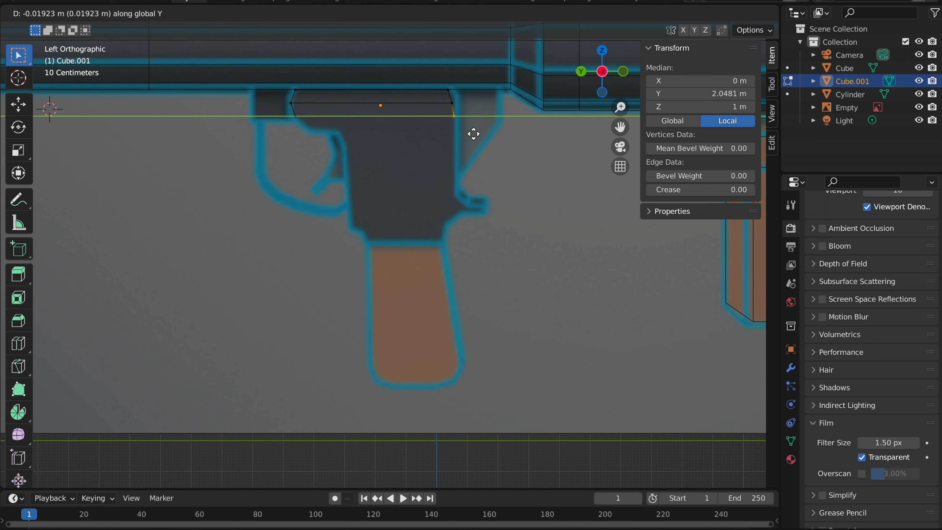
left_click(471, 135)
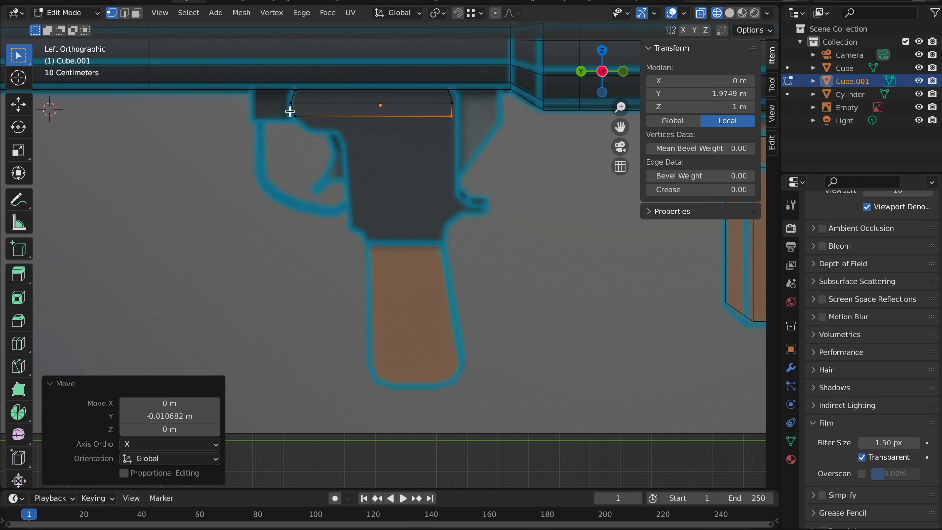
Extrude the block's bottom face down about 0.043 m and shift its trigger-side vertices inward by about 0.075 m along Y
left_click_drag(394, 121, 488, 147)
key("e")
left_click(491, 110)
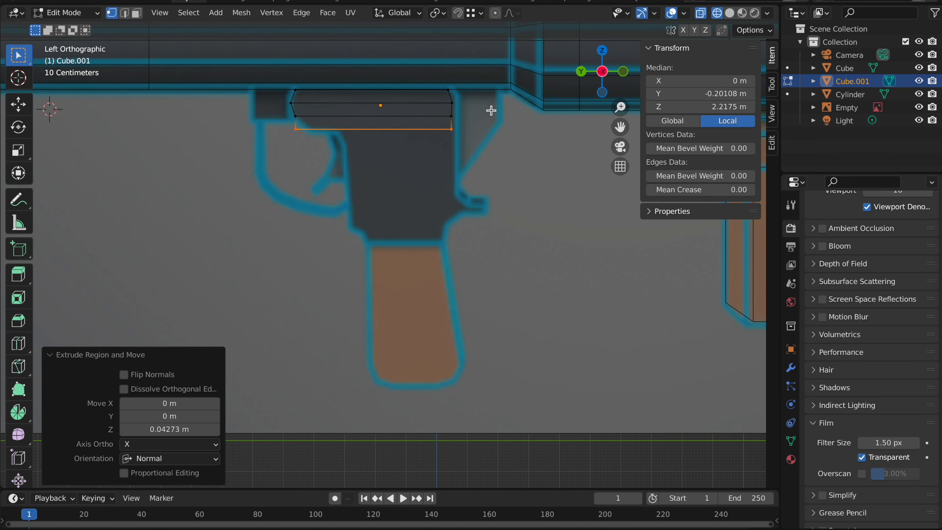
left_click(290, 125)
key("g")
key("y")
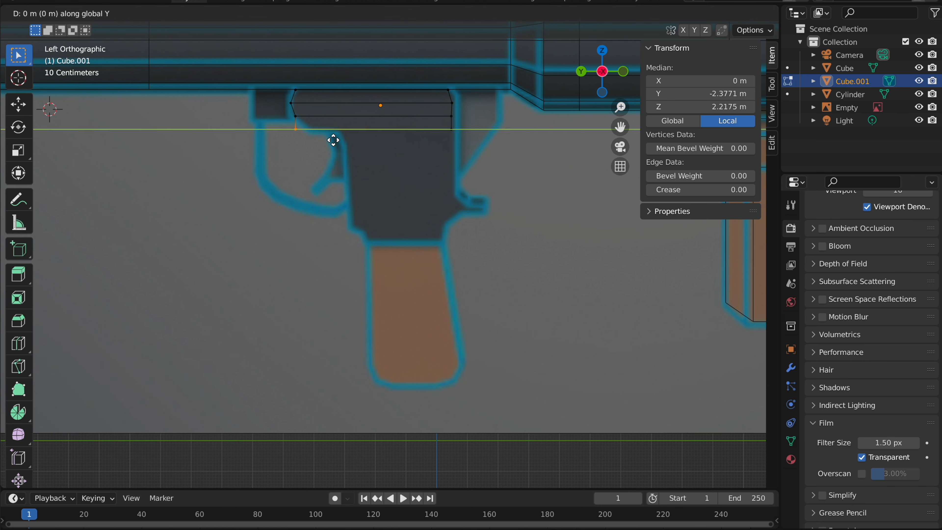
left_click(354, 138)
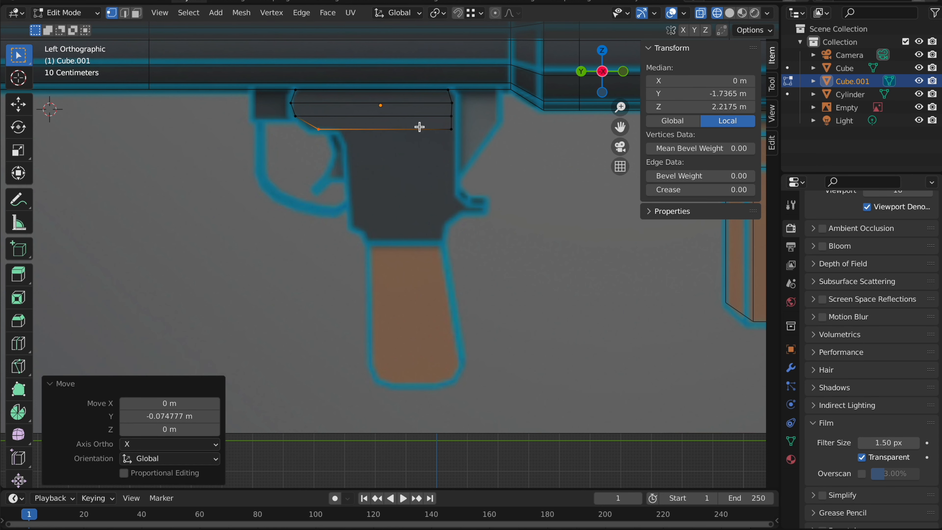
Add a vertical loop cut through the block and slide it toward the trigger side with a factor of 0.644
left_click(19, 344)
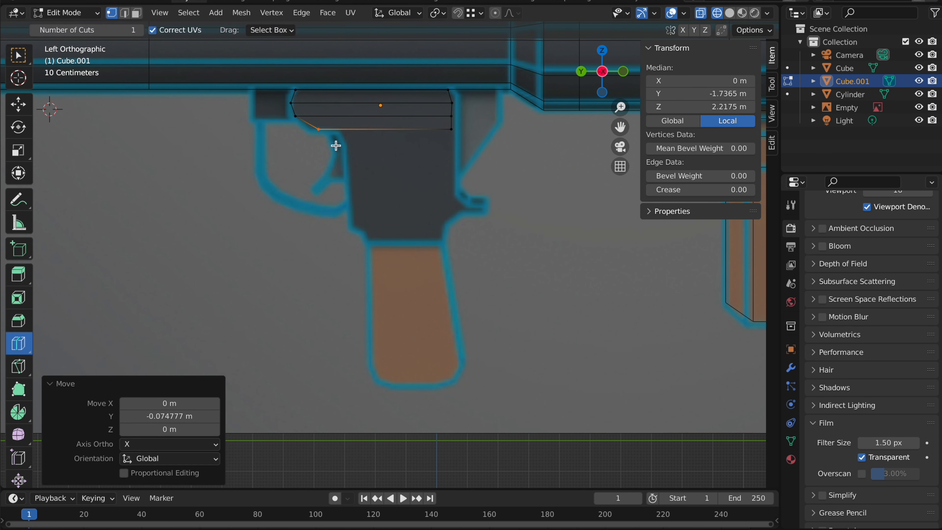
left_click(362, 108)
left_click(19, 55)
key("g")
key("g")
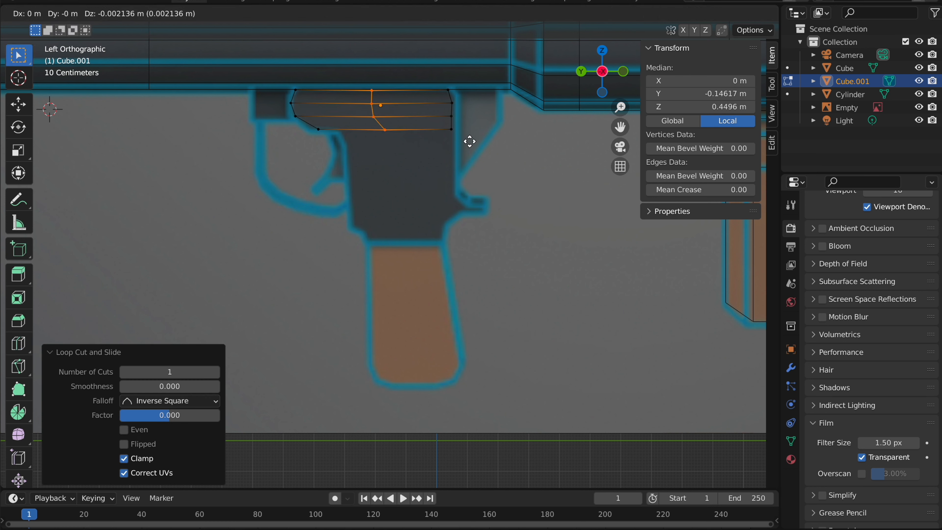
left_click(426, 142)
Flatten the new loop along Y with a scale of 0 and slide it to the front edge of the grip section
key("s")
key("y")
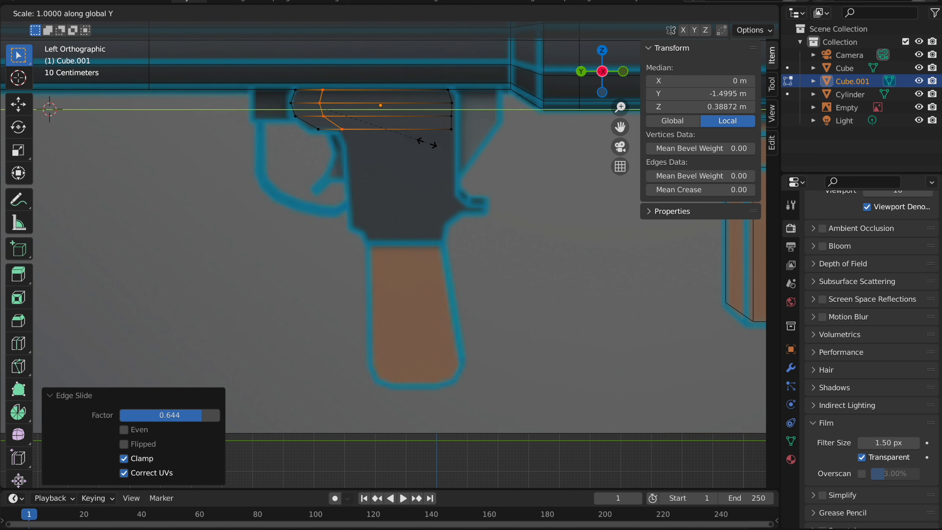
key("Return")
key("g")
key("g")
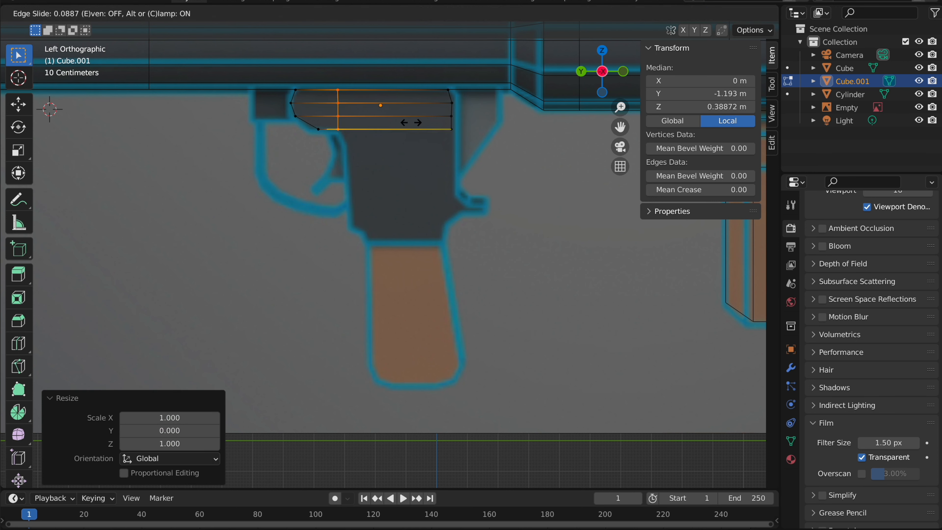
left_click(411, 122)
Extrude the bottom face behind the vertical loop down about 0.053 m and move its front vertices back along Y to the outline
left_click(334, 127)
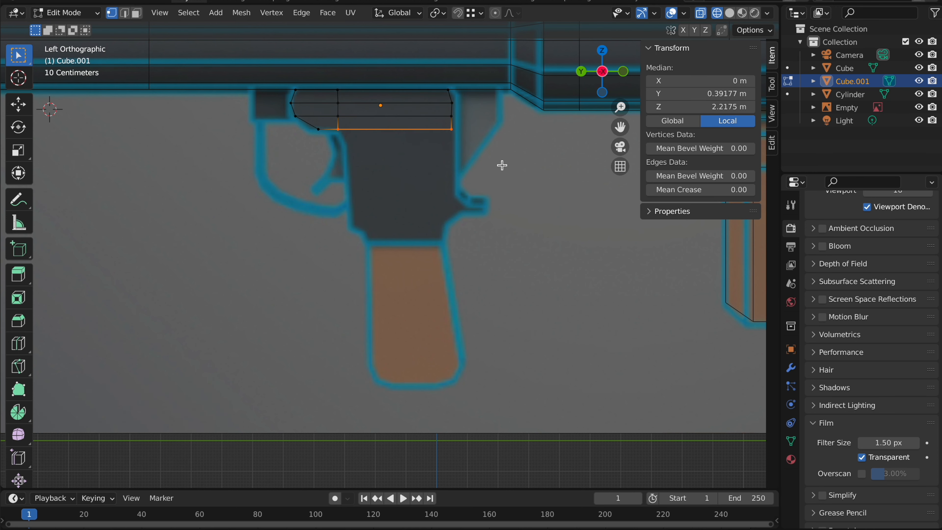
key("e")
left_click(402, 148)
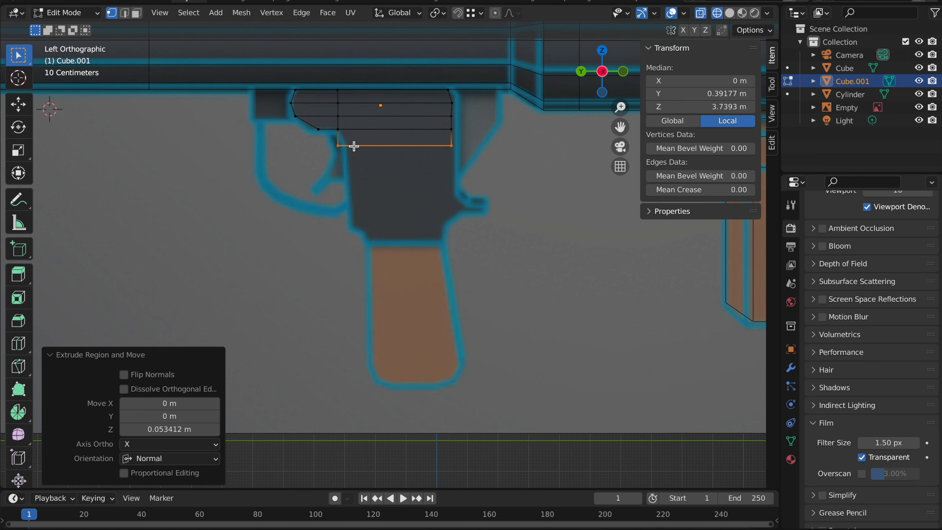
key("g")
key("y")
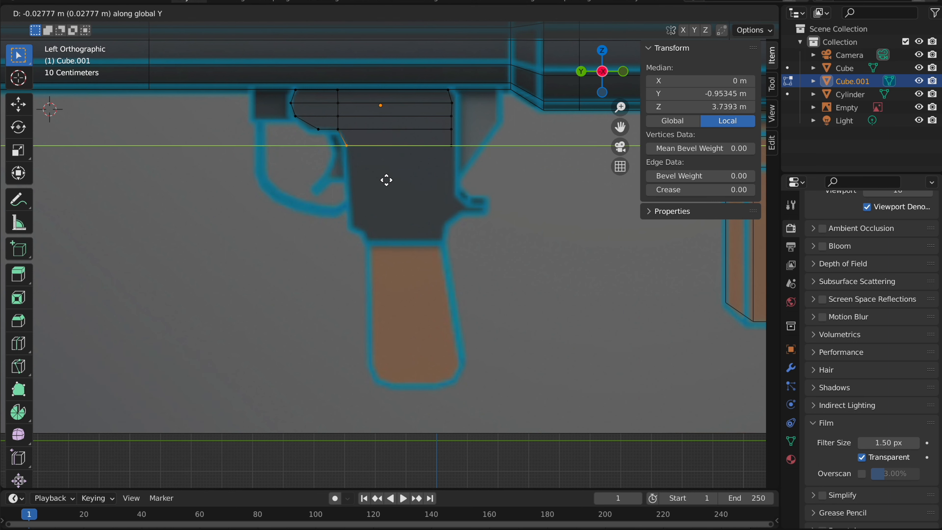
left_click(383, 180)
Extrude the bottom face down to the top of the rear spur, and extrude it again by about 0.051 m
left_click_drag(430, 153, 481, 166)
key("e")
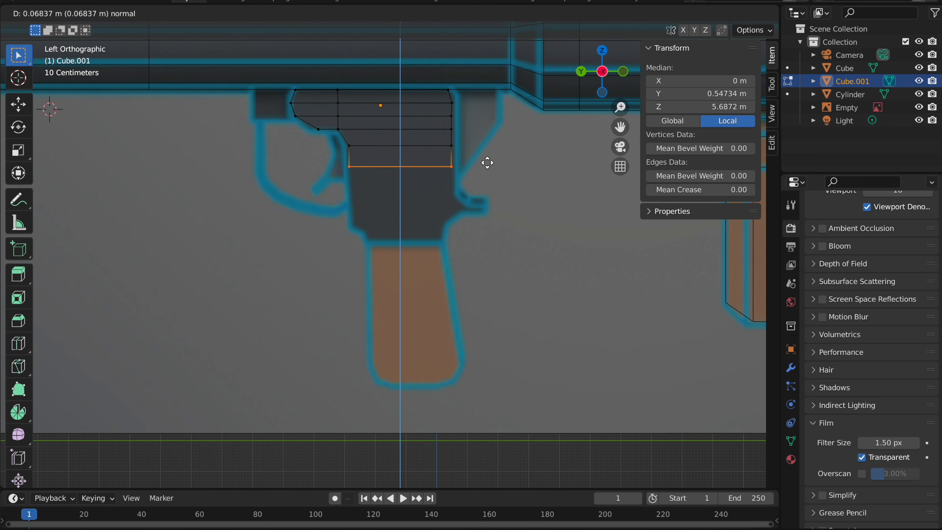
left_click(492, 188)
key("e")
left_click(496, 204)
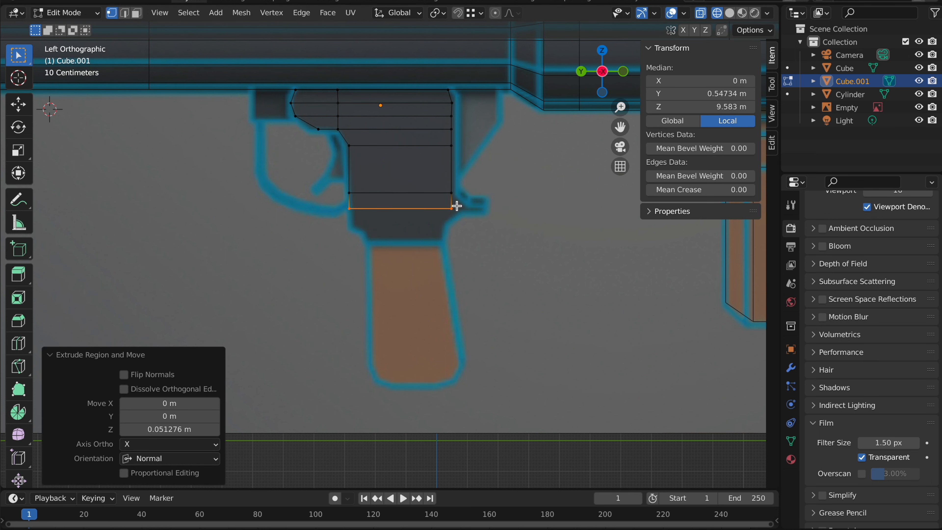
Move the lowest rear vertices outward about 0.047 m along Y to follow the slope of the rear spur
key("g")
key("y")
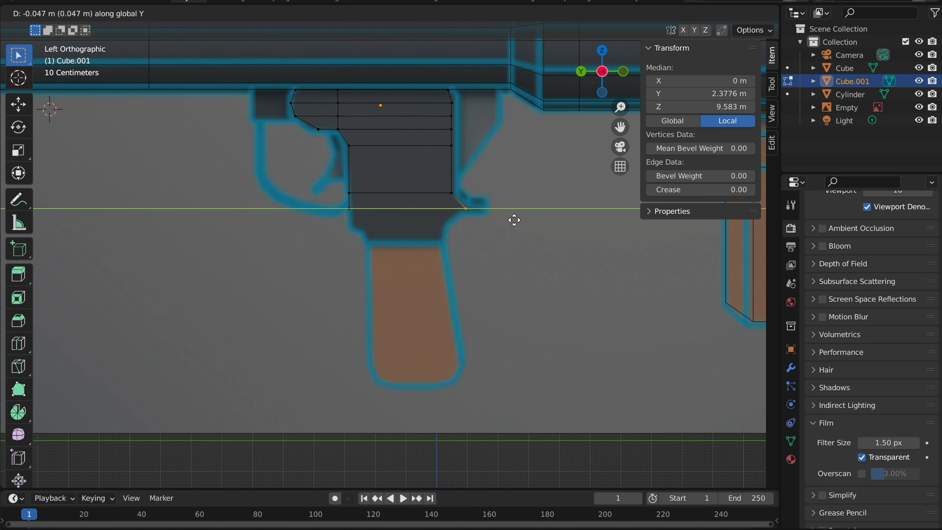
left_click(514, 220)
left_click(345, 209)
left_click_drag(505, 253, 507, 230)
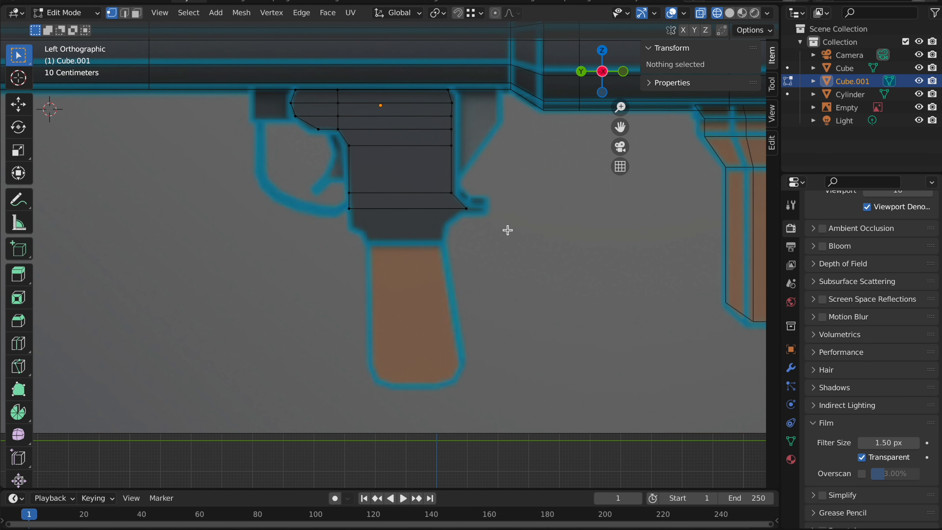
Raise the bottom edge about 0.0085 m along Z and extrude it slightly downward to form a thin strip
left_click(345, 201)
key("g")
key("z")
left_click(531, 234)
key("e")
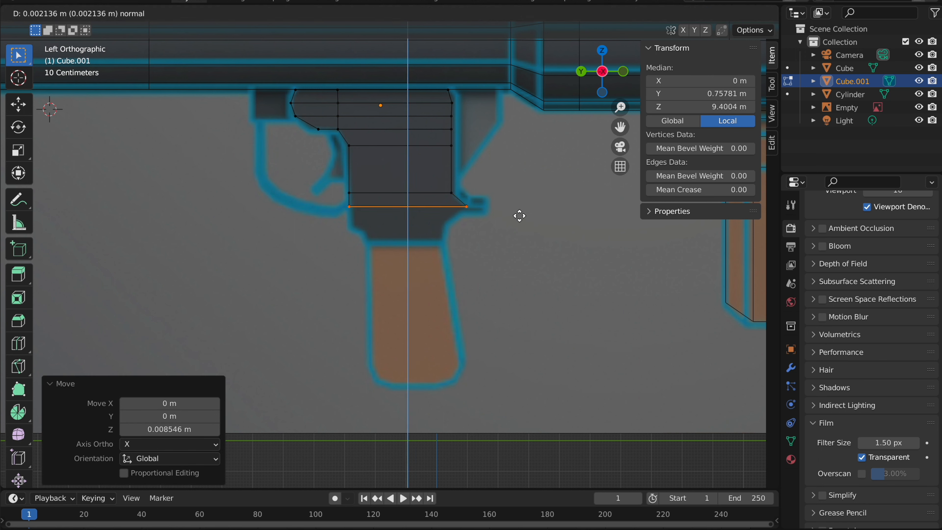
left_click(520, 220)
key("g")
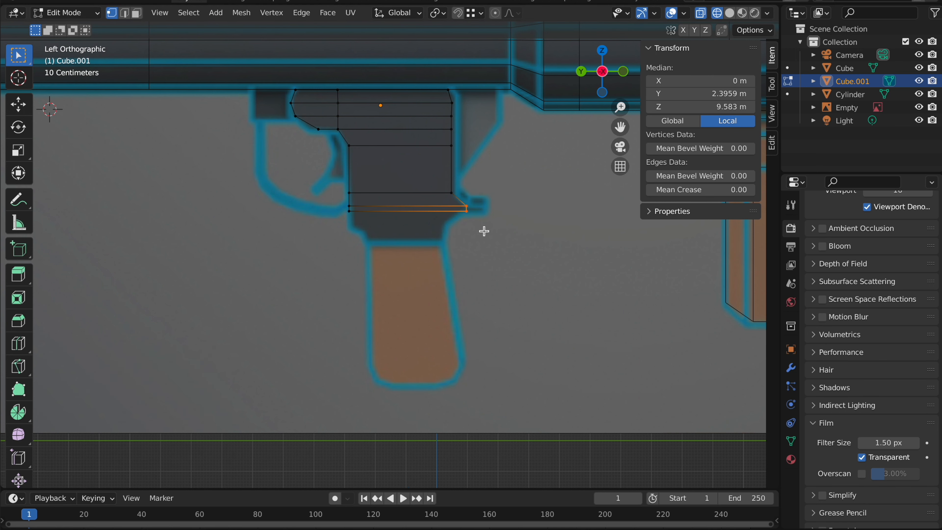
key("y")
left_click(479, 228)
Raise the bottom edge about 0.013 m along Z and extrude it down by about 0.016 m
scroll(435, 204, "up", 2)
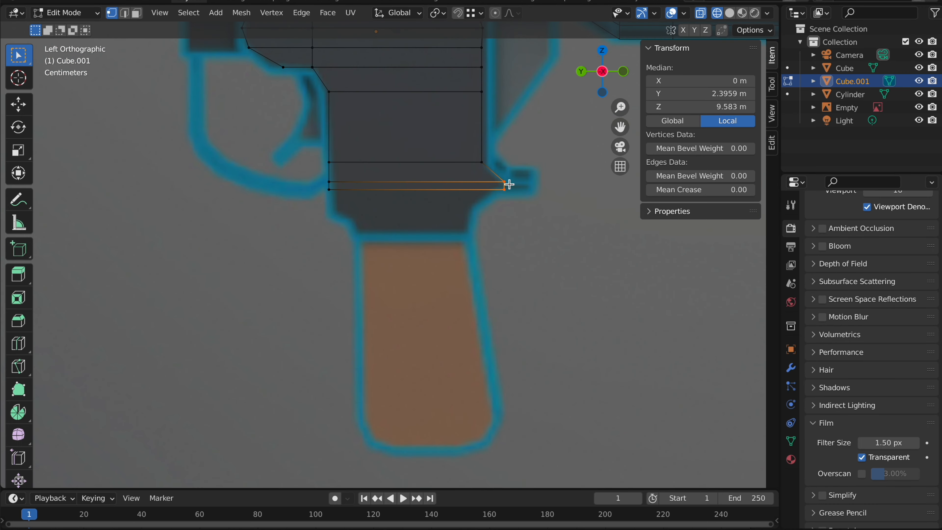
left_click_drag(326, 185, 544, 242)
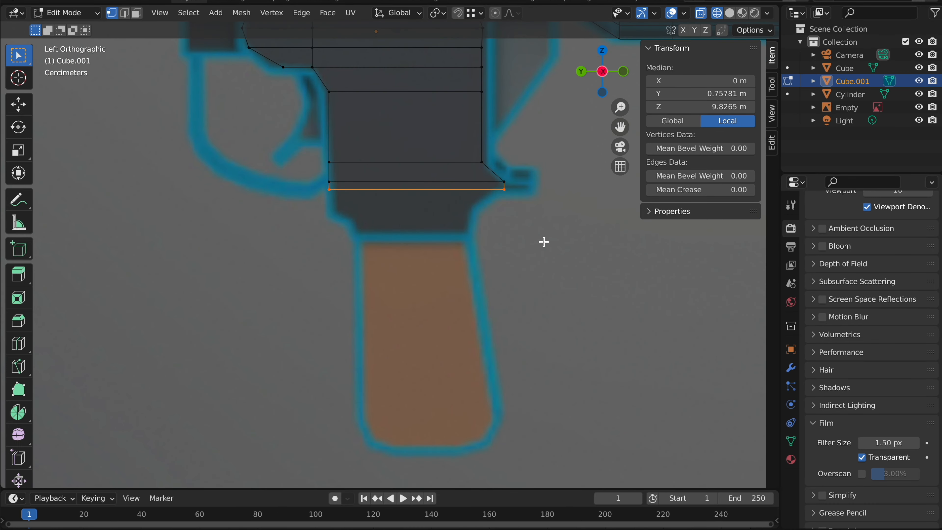
key("g")
key("z")
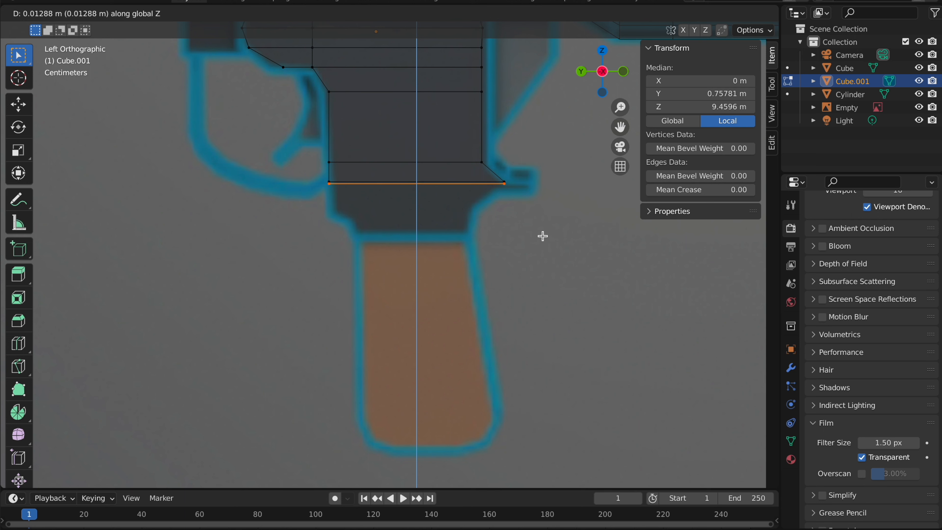
left_click(543, 235)
key("e")
left_click(543, 242)
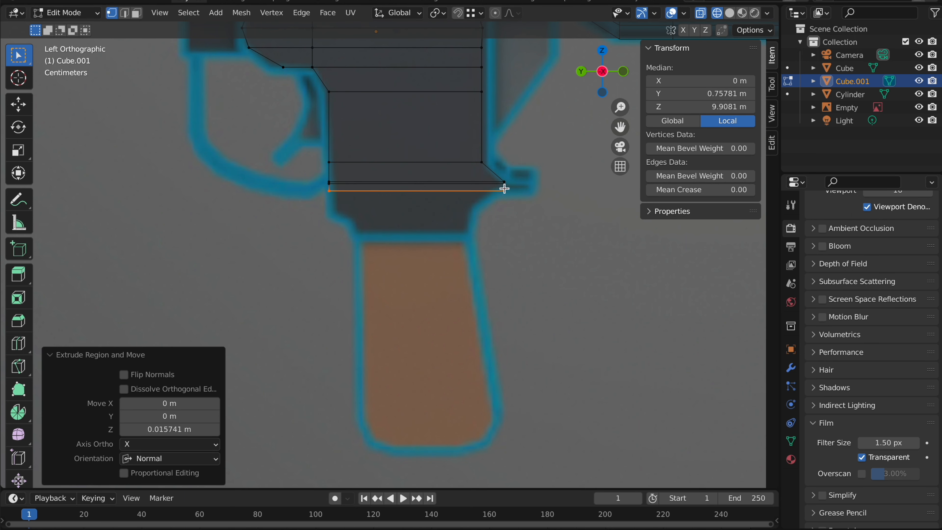
Pull the rear vertices of the lowest strip out about 0.066 m along Y and raise the spur vertex above them slightly along Z
left_click_drag(526, 219, 532, 225)
key("g")
key("y")
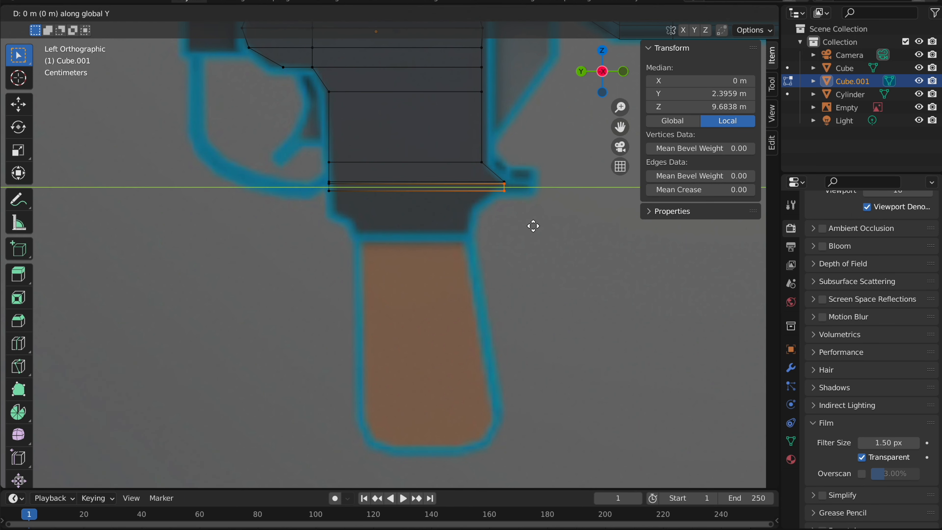
left_click(563, 221)
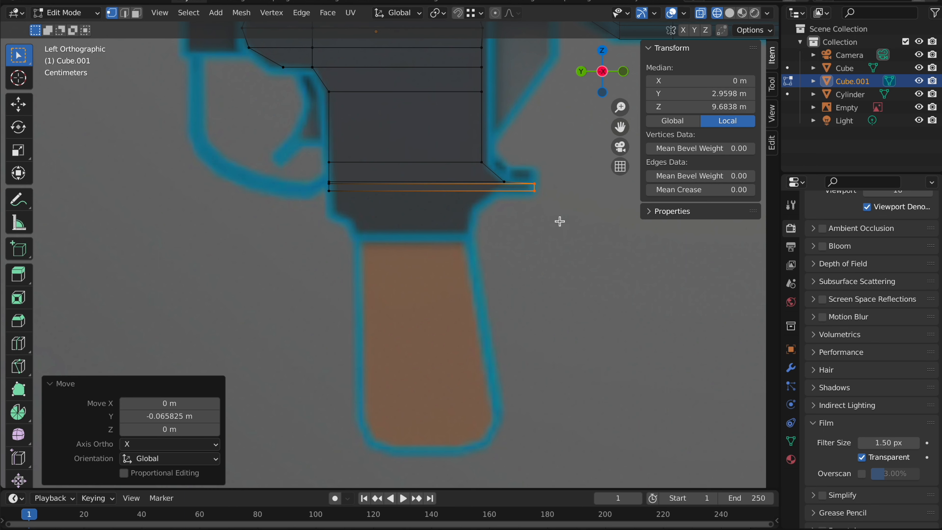
left_click(505, 182)
key("g")
key("z")
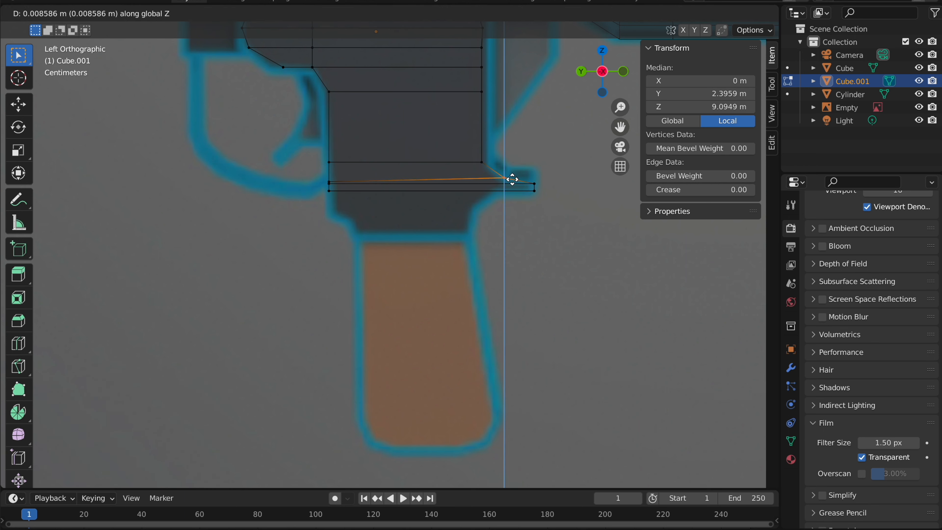
left_click(513, 181)
Add a vertical loop cut through the grip section and slide it toward the rear spur with a factor of 0.567
left_click_drag(315, 187, 589, 275)
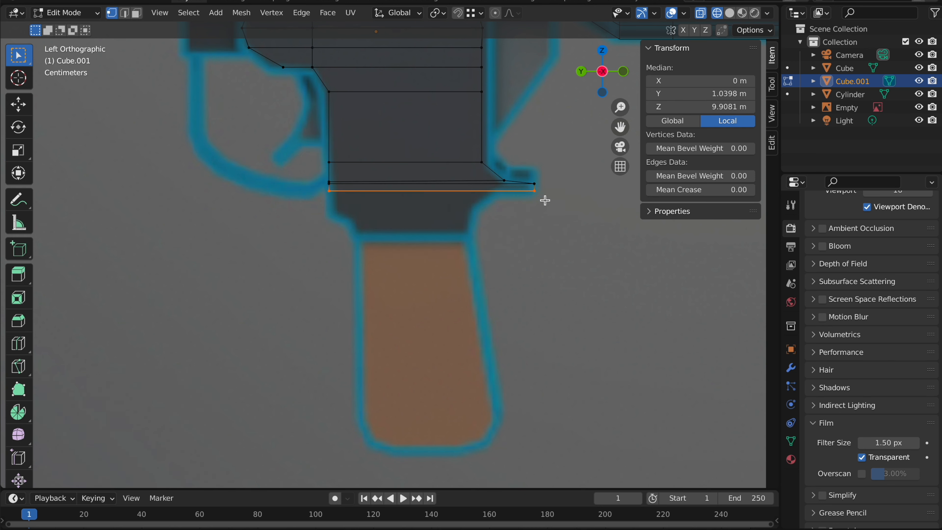
left_click(18, 343)
left_click(449, 185)
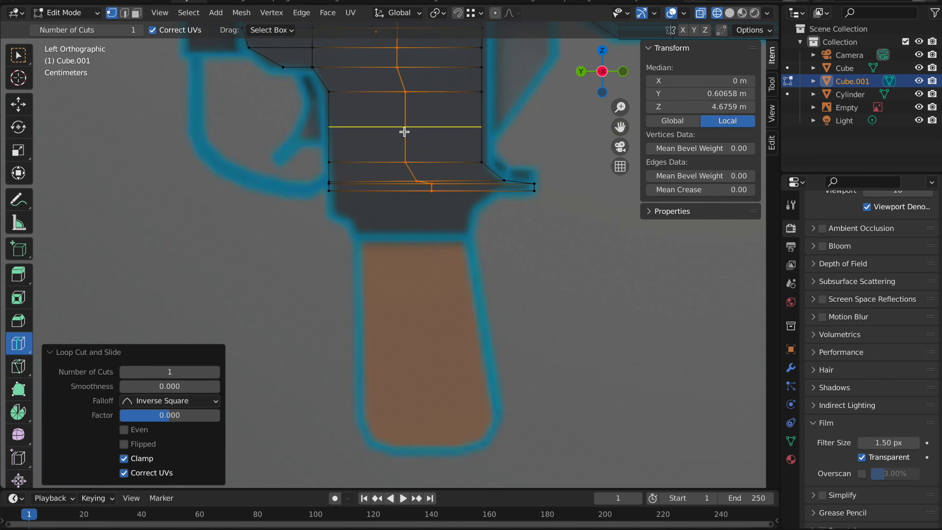
key("g")
key("g")
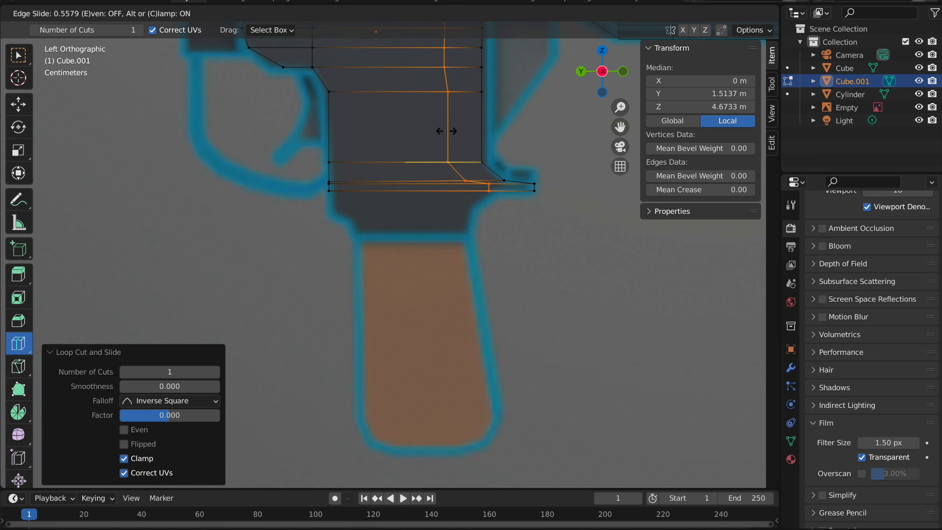
left_click(446, 130)
left_click(23, 58)
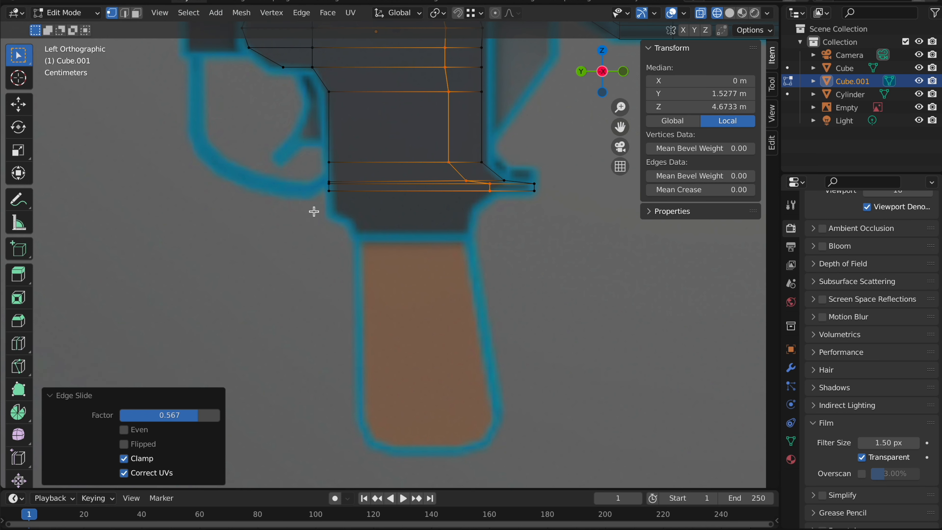
Extrude the grip section's bottom edge downward and move its new rear corner inward about 0.041 m along Y
left_click_drag(330, 189, 514, 261)
key("e")
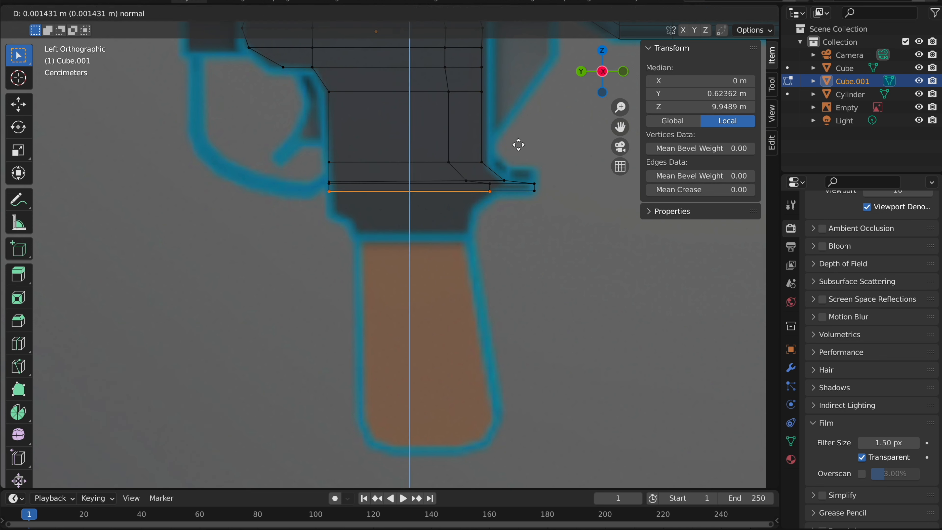
left_click(519, 167)
left_click_drag(475, 204, 515, 231)
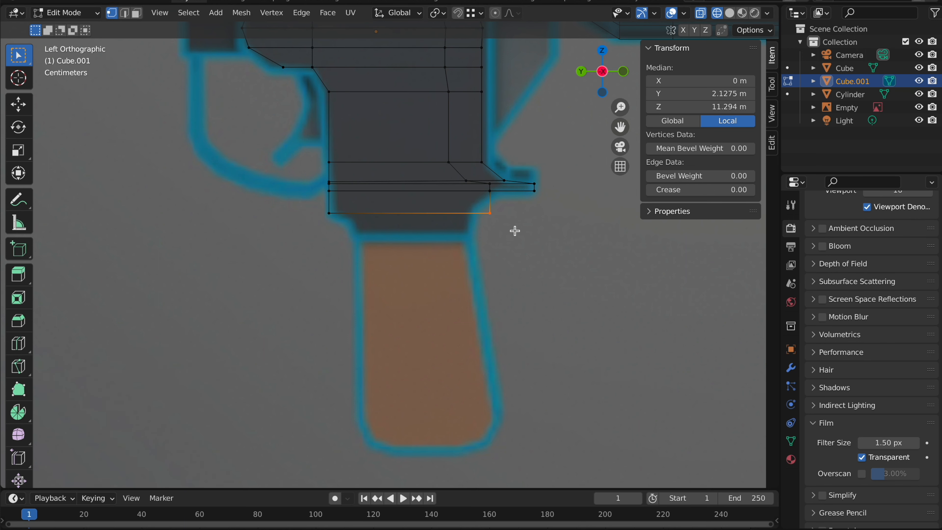
key("g")
key("y")
left_click(494, 226)
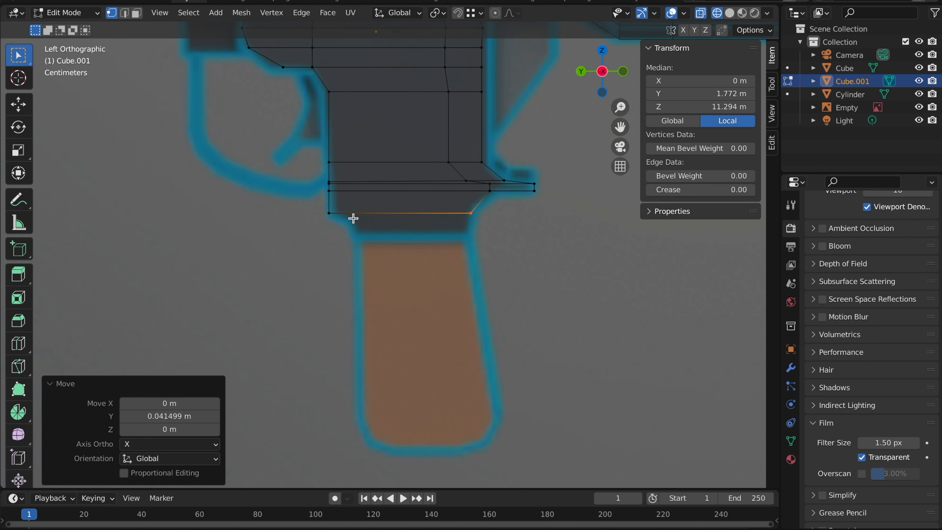
Extrude the bottom edge down about 0.044 m and move its front corner inward by -0.077 m along Y
left_click_drag(313, 204, 544, 273)
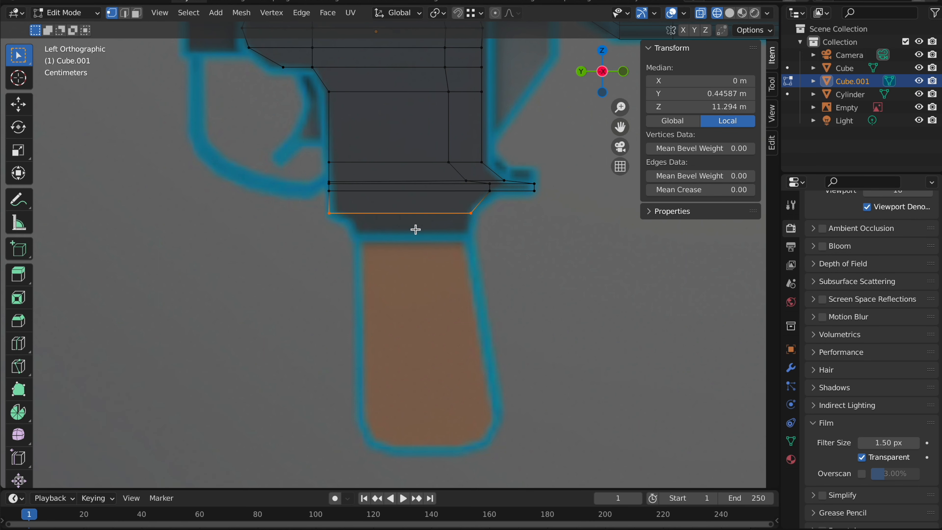
key("e")
left_click(424, 252)
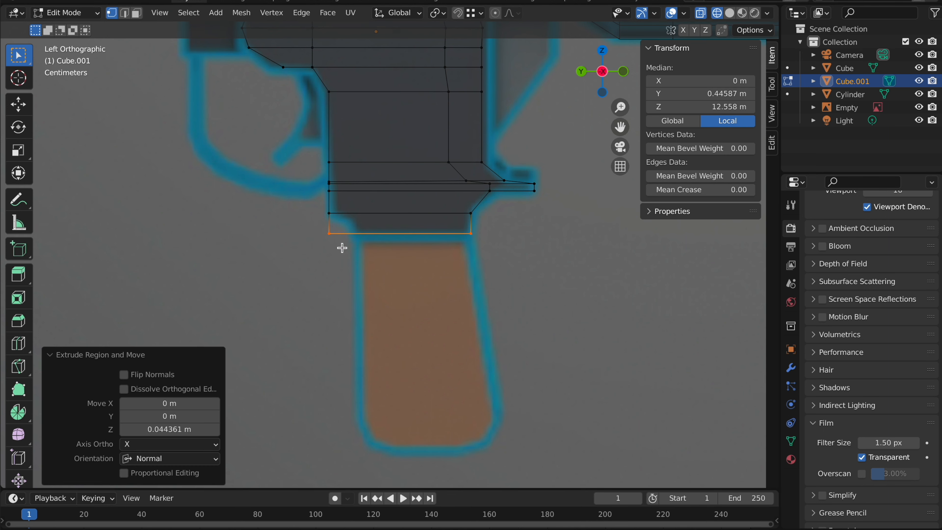
left_click(320, 227)
key("g")
key("y")
left_click(428, 277)
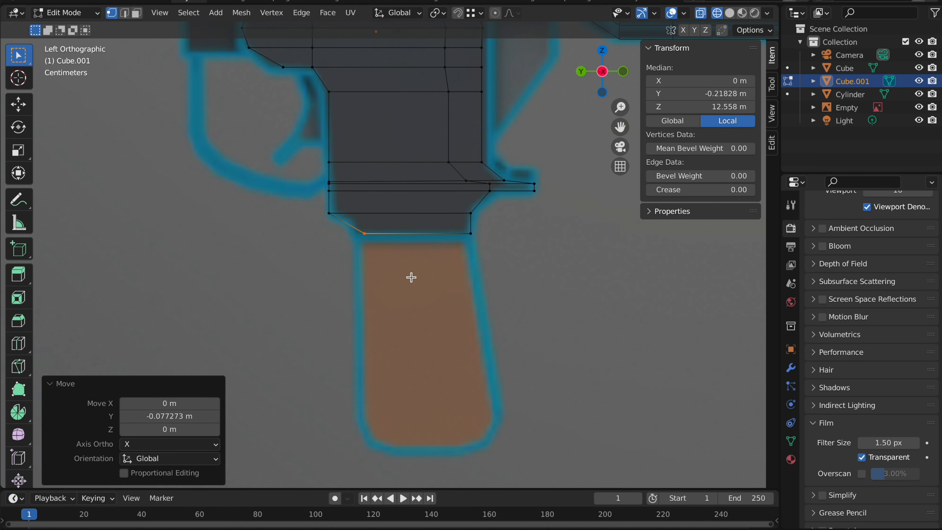
Add a horizontal loop cut through the lowest section and move its front vertices along Y to line up above the bottom front corner
left_click(30, 343)
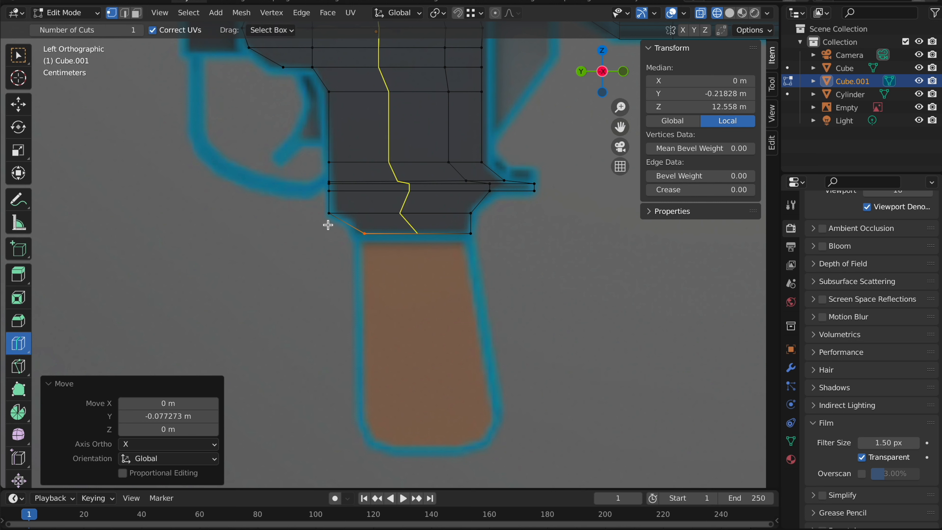
left_click(342, 222)
key("w")
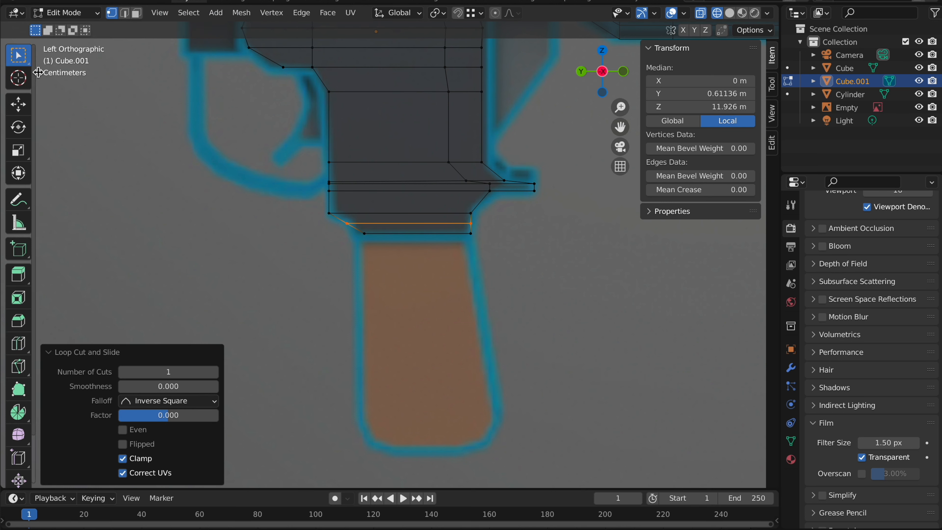
left_click(351, 223)
key("t")
key("g")
key("y")
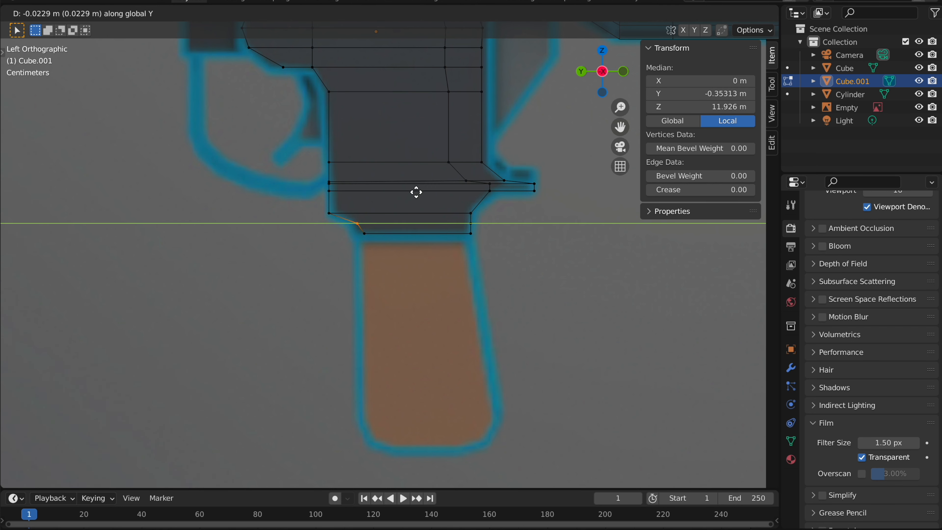
left_click(423, 190)
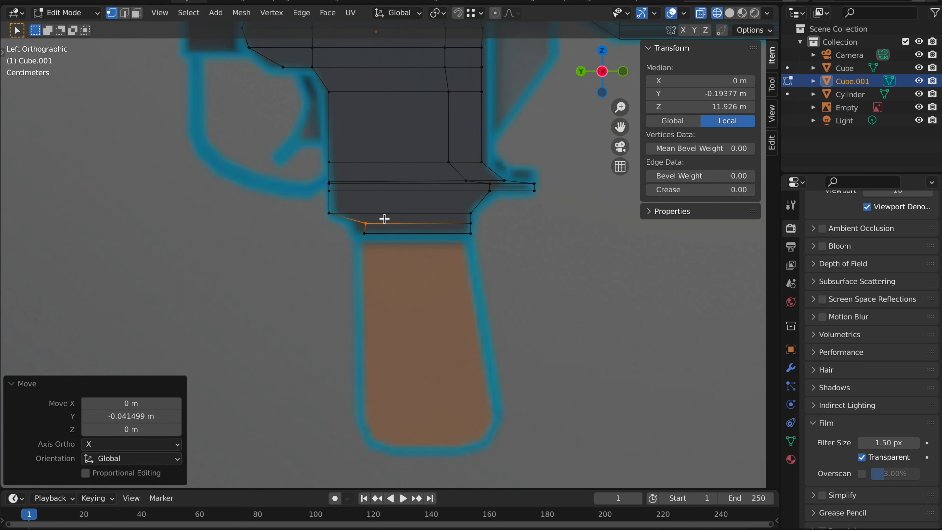
key("g")
key("y")
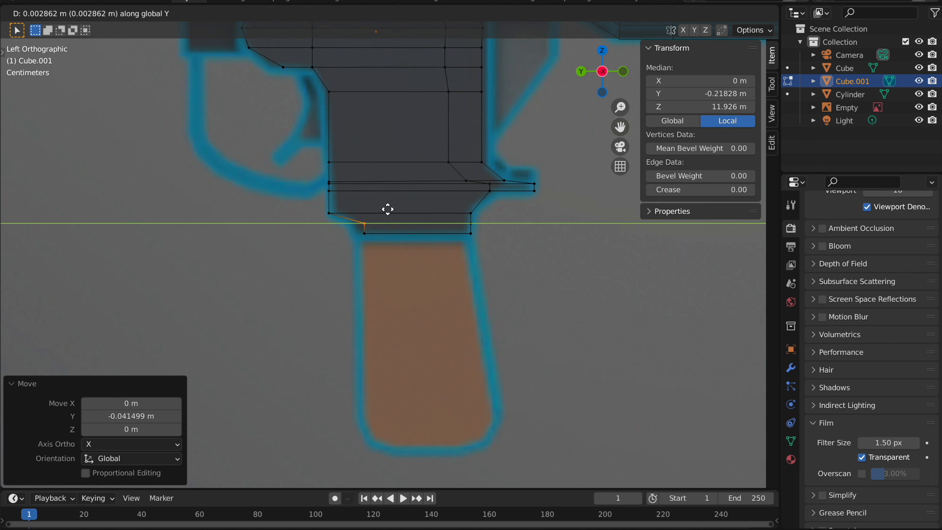
left_click(387, 209)
Move the two front vertex pairs of the lowest section outward about 0.019 m along Y to meet the reference outline
left_click(363, 224)
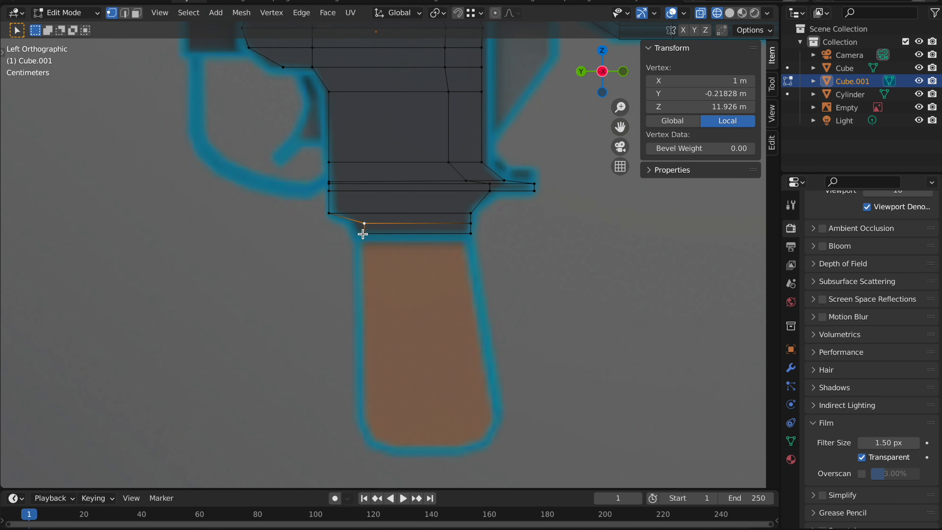
left_click_drag(351, 209, 381, 273)
key("g")
key("y")
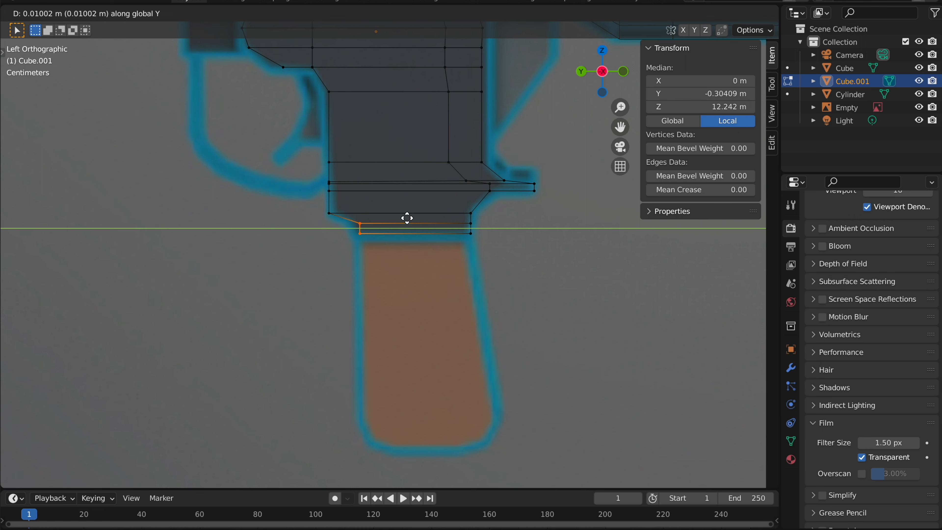
left_click(405, 216)
key("z")
left_click(446, 211)
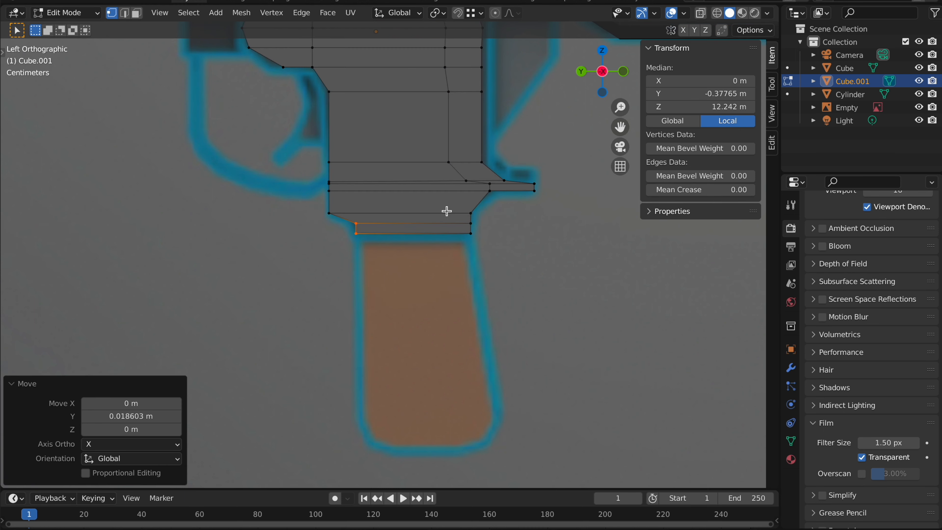
key("t")
key("z")
left_click(376, 232)
Extrude the bottom edge down along the reference grip and move its rear corner outward along Y to follow the slanted back
left_click_drag(465, 248, 511, 273)
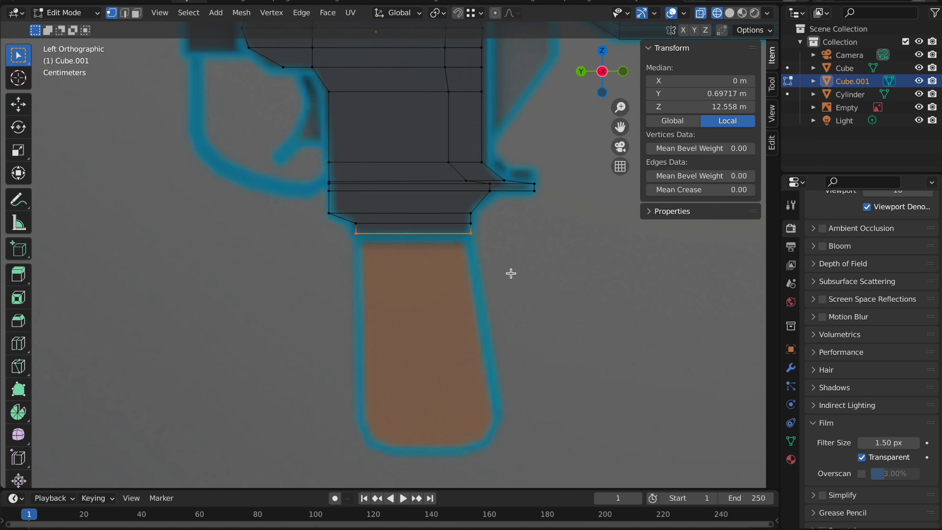
key("e")
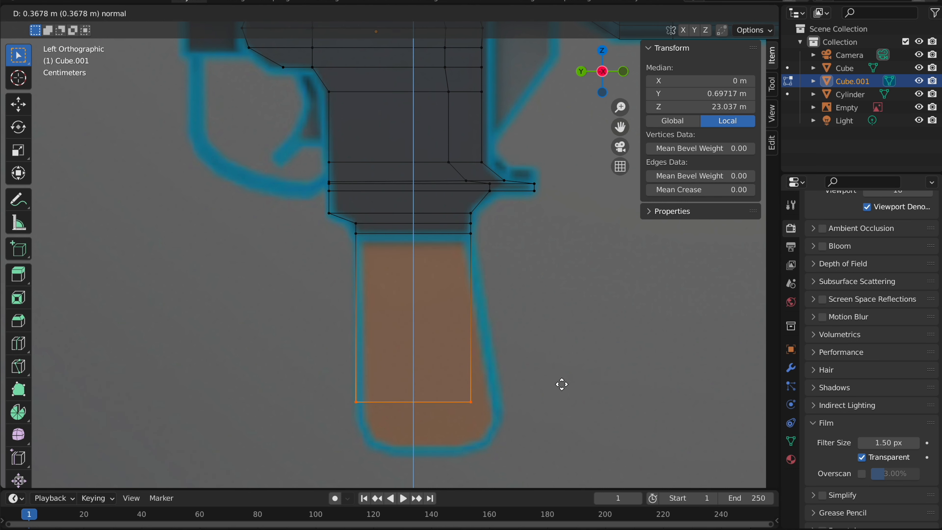
left_click(562, 386)
middle_click_drag(434, 375, 410, 360, "shift")
key("g")
key("y")
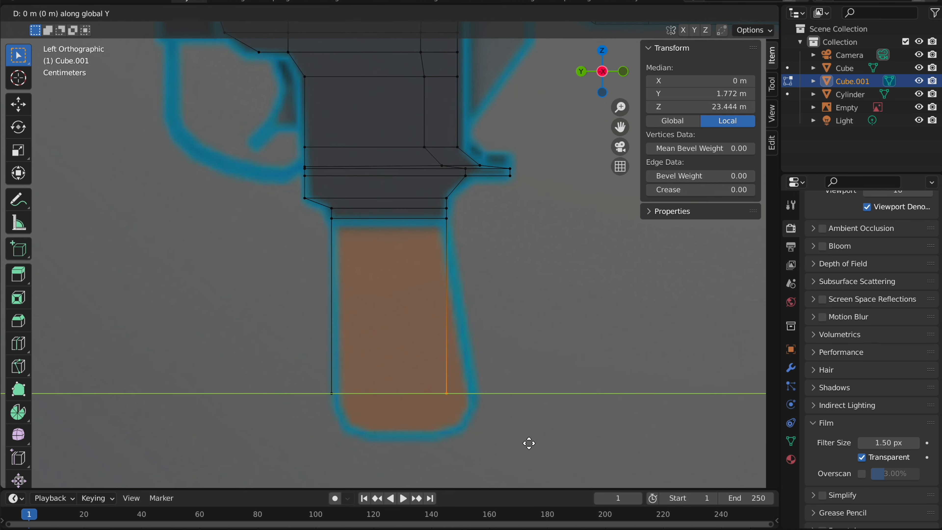
left_click(557, 437)
Extrude the grip's bottom edge down about 0.08 m and scale the new edge to about 0.73 along Y
middle_click_drag(338, 399, 343, 379, "shift")
key("e")
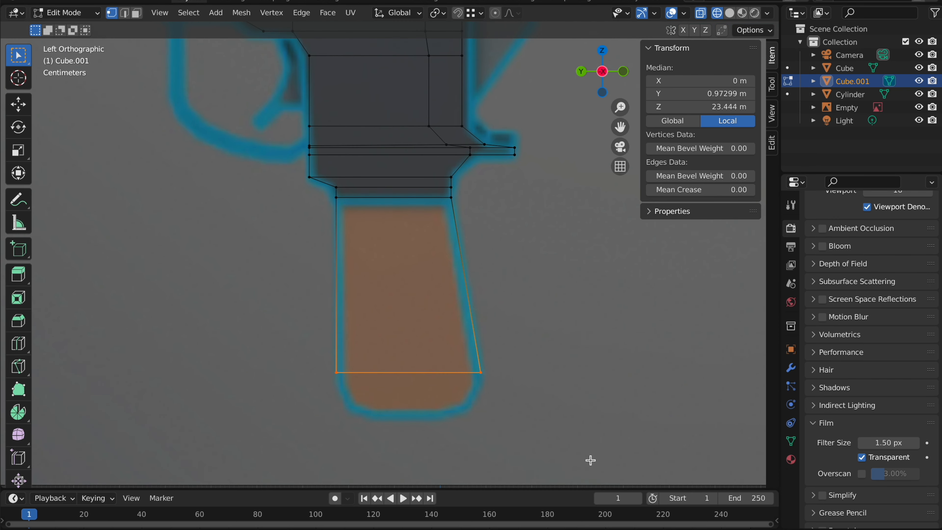
left_click(575, 365)
key("s")
key("y")
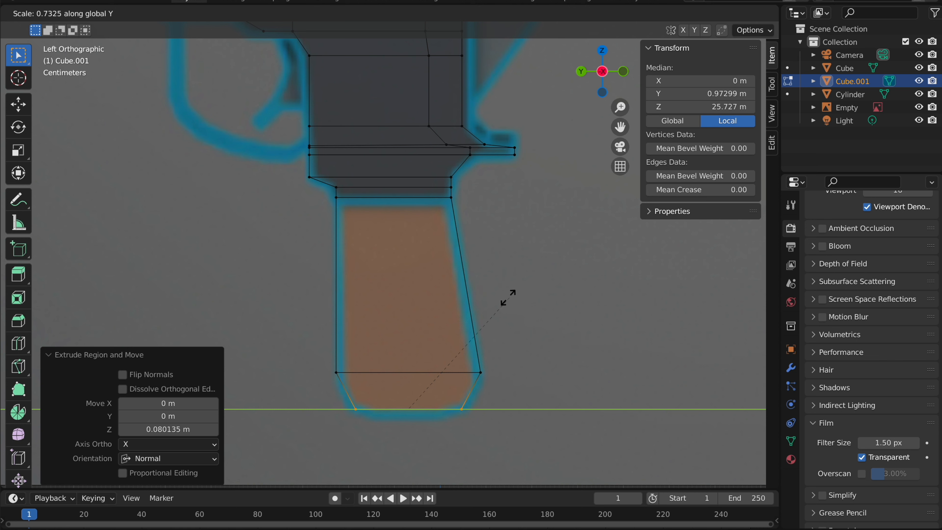
left_click(505, 299)
Extrude the grip's bottom edge slightly further down and scale it to 0.539 along Y to round the base
key("e")
left_click(505, 267)
key("s")
key("y")
left_click(412, 324)
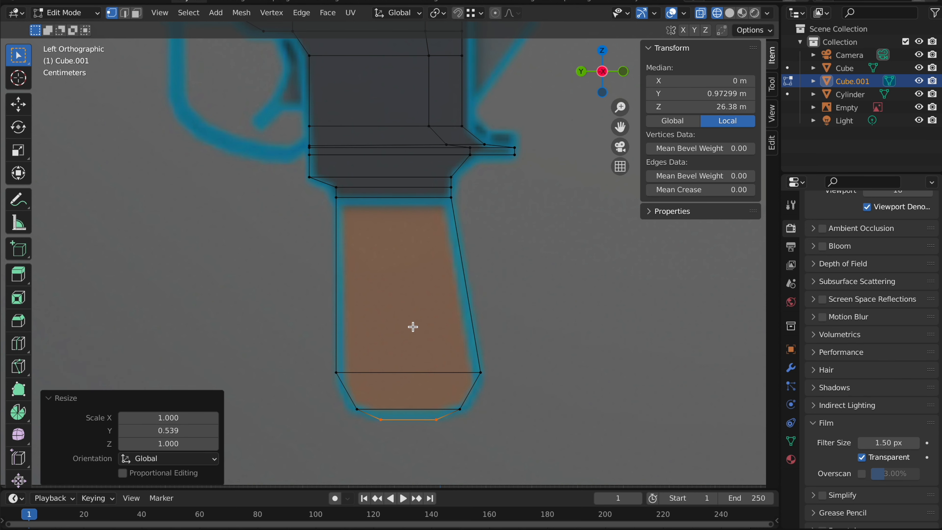
Add a horizontal loop cut through the grip's upper tapered base segment and scale it to about 1.04 along Y
left_click(19, 343)
left_click_drag(338, 394, 338, 396)
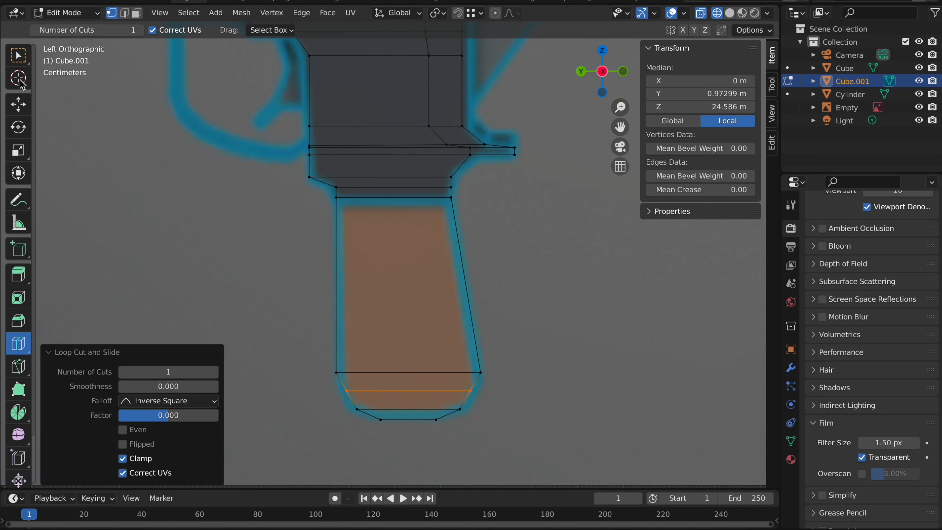
key("w")
key("s")
key("y")
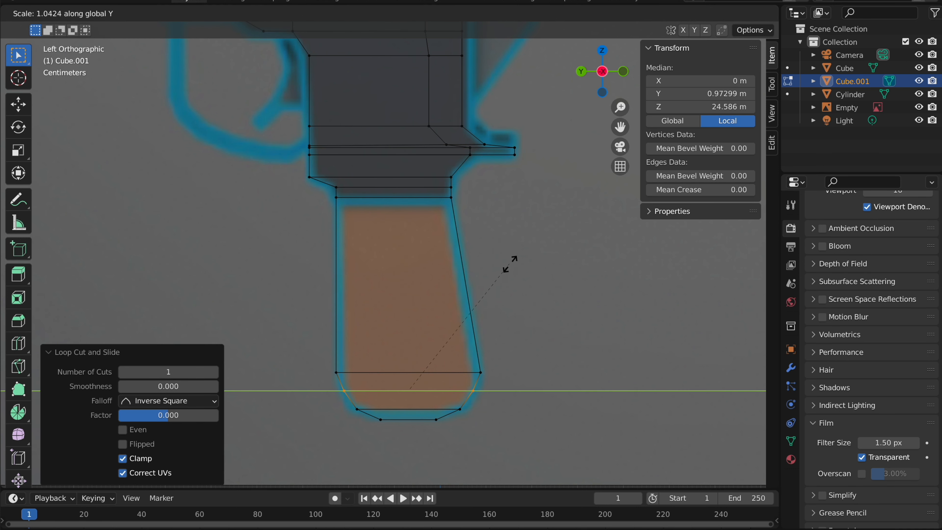
left_click(508, 265)
In Object Mode and front view, move the receiver along X to centre it under the round body, and rescale its width along X
key("z")
left_click(584, 262)
key("Tab")
middle_click_drag(397, 166, 469, 124)
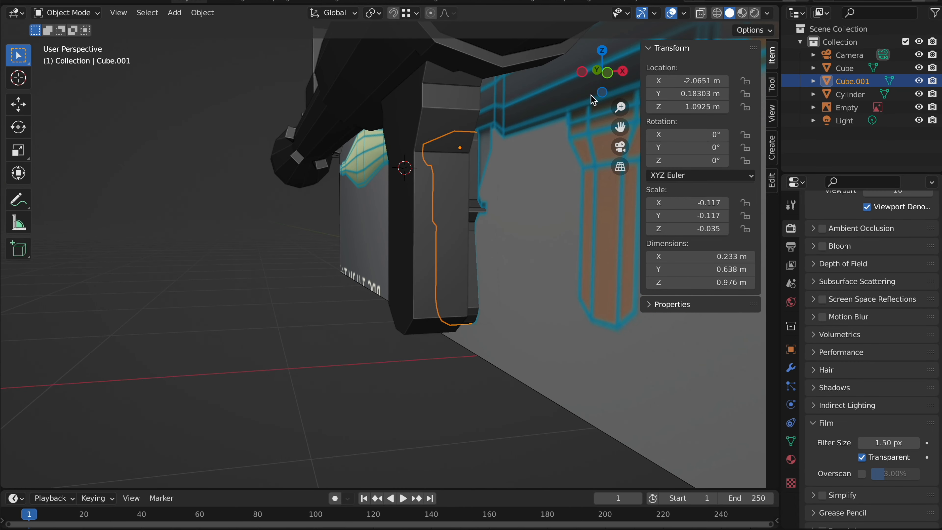
key("KP_1")
key("g")
key("x")
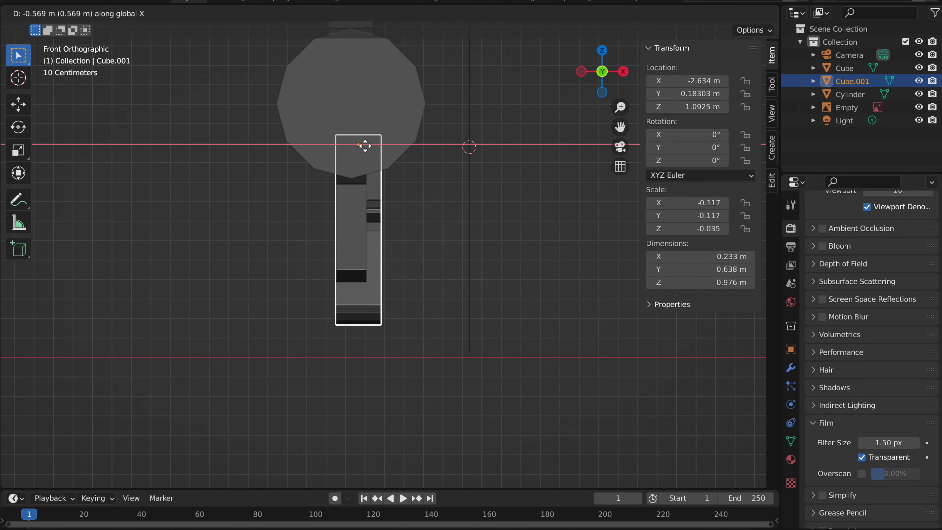
left_click(358, 146)
key("s")
key("x")
left_click(425, 174)
Add two vertical loop cuts running down the rear face of the receiver and grip in Edit Mode
middle_click_drag(424, 174, 356, 390)
scroll(434, 209, "down", 3)
key("Tab")
left_click(356, 390, "alt")
scroll(413, 138, "up", 2)
mouse_move(478, 171)
middle_mouse_down()
mouse_move(408, 174)
mouse_move(477, 171)
middle_mouse_up()
left_click(18, 343)
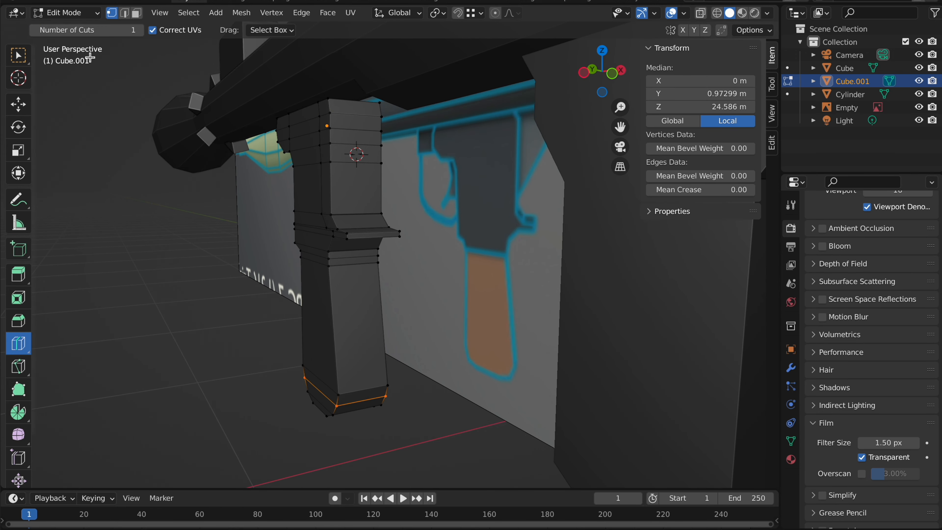
left_click(18, 55)
scroll(357, 133, "up", 1)
left_click(357, 133)
right_click(215, 79)
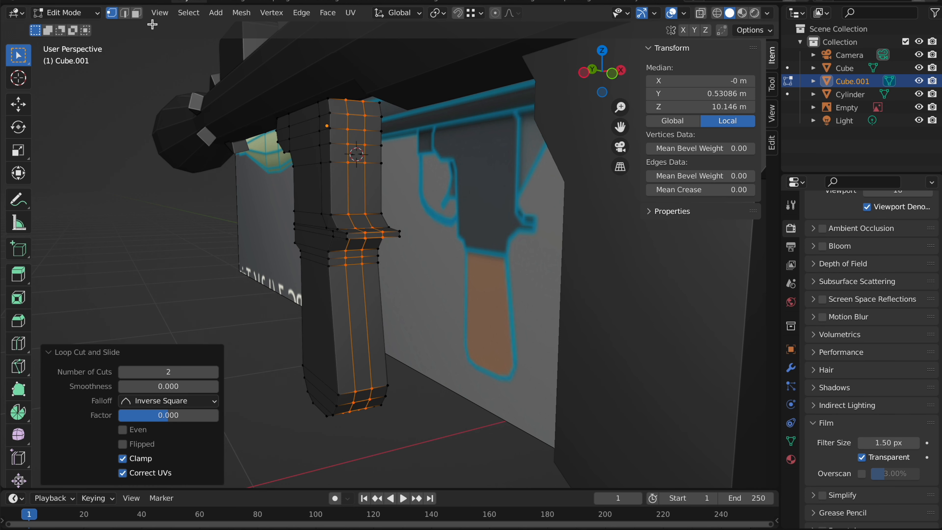
Select the central column of faces on the receiver's upper rear and extrude it by -0.149 m along Y
left_click(136, 12)
left_click(357, 121)
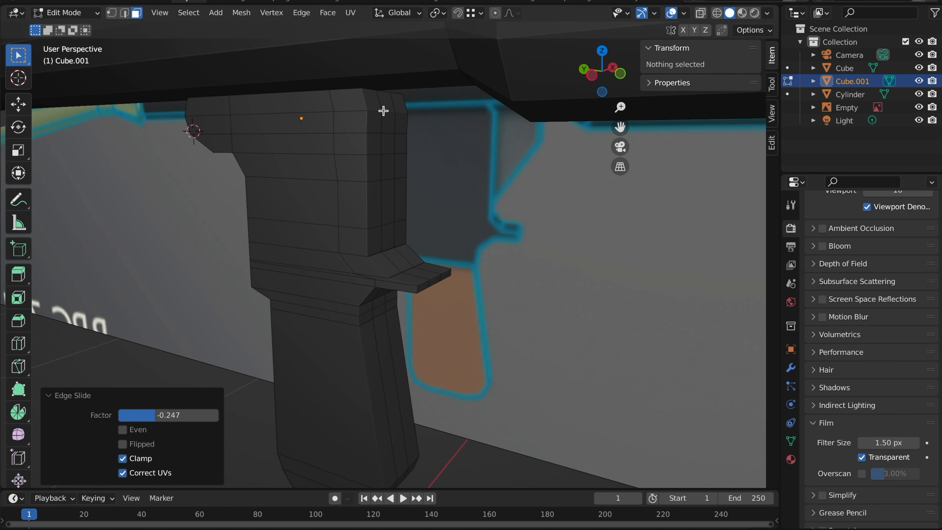
left_click(387, 119)
left_click(387, 171, "ctrl")
left_click(387, 215, "ctrl")
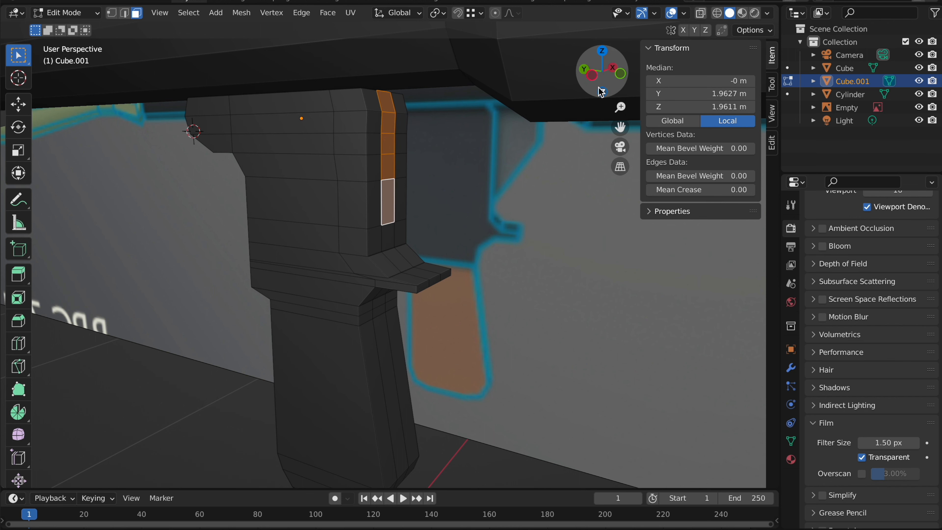
left_click(591, 76)
key("e")
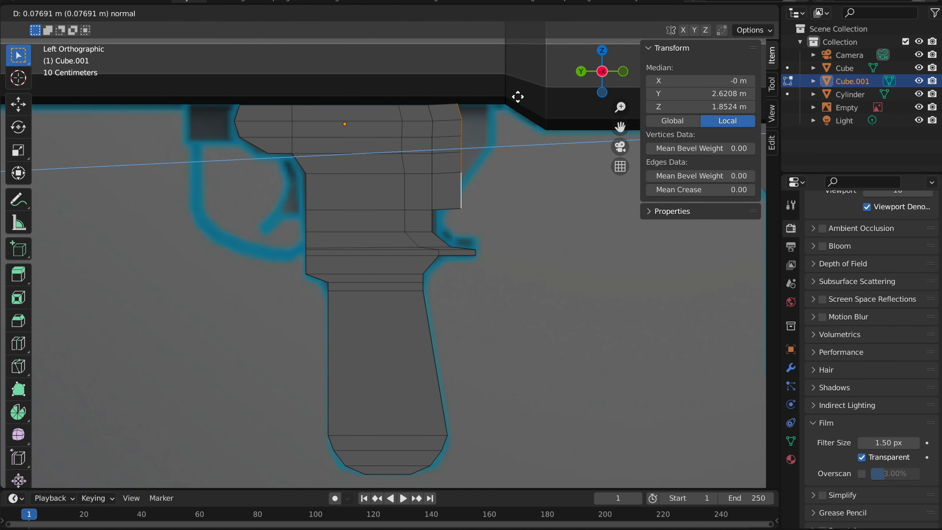
key("Escape")
key("e")
key("y")
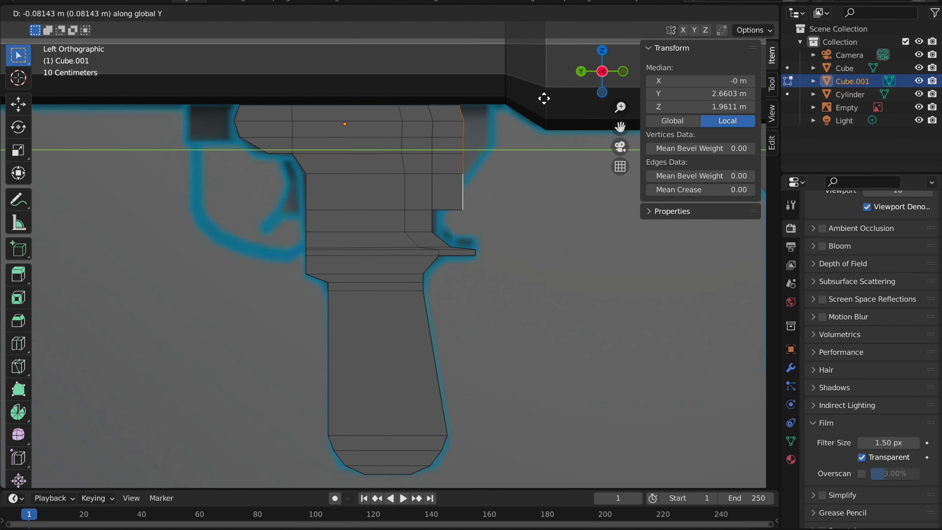
left_click(568, 96)
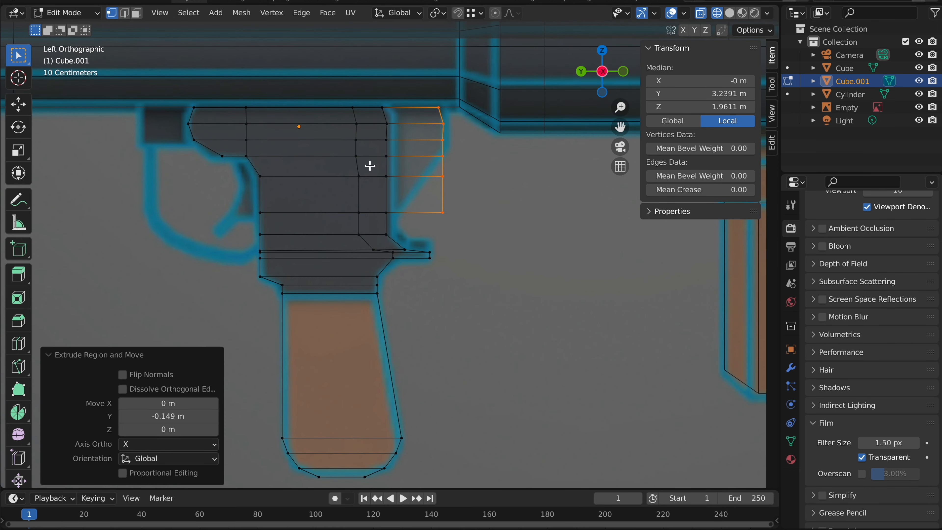
Try to raise the lower rear vertices of the extruded block along Z, and undo the move
left_click(479, 219)
left_click_drag(493, 261, 493, 260, "shift")
key("g")
key("z")
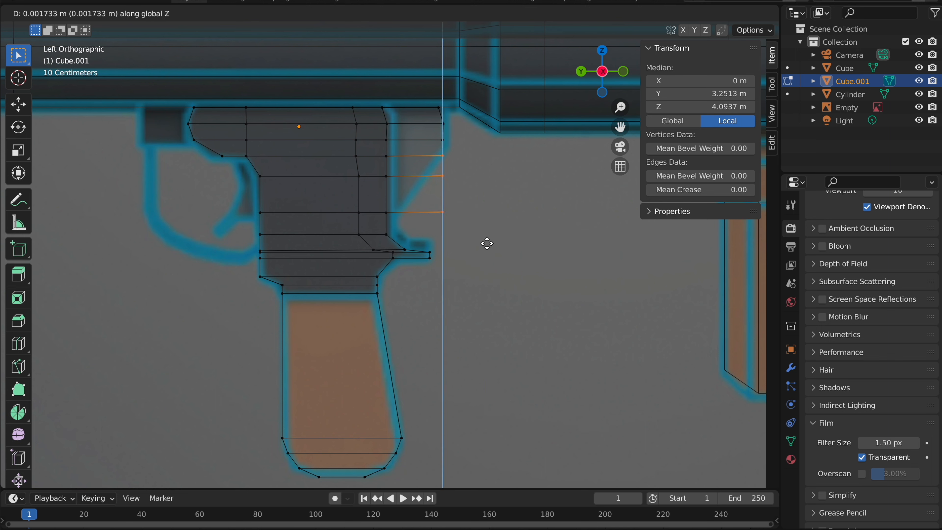
left_click(486, 231)
key("ctrl+z")
Flatten the rear end of the extruded block by scaling its vertices to 0 along Y
left_click_drag(482, 209, 496, 187, "shift")
key("s")
key("y")
key("0")
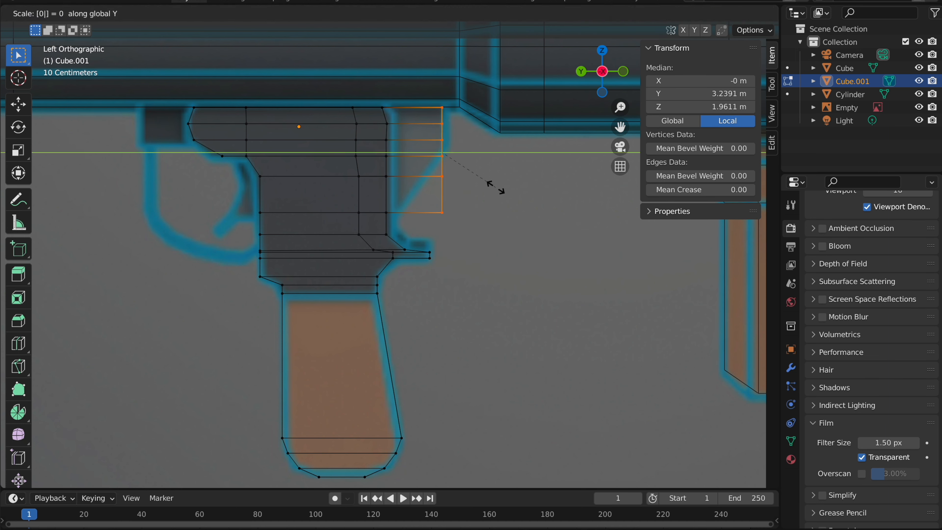
key("Return")
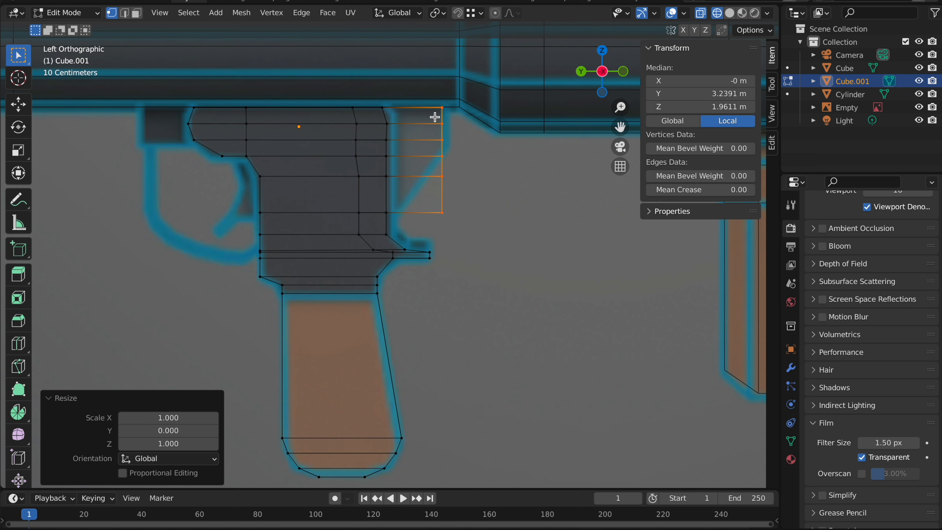
Raise the lowest rear vertices of the extruded block by 0.095926 m along Z to the vertex row above
left_click(438, 204)
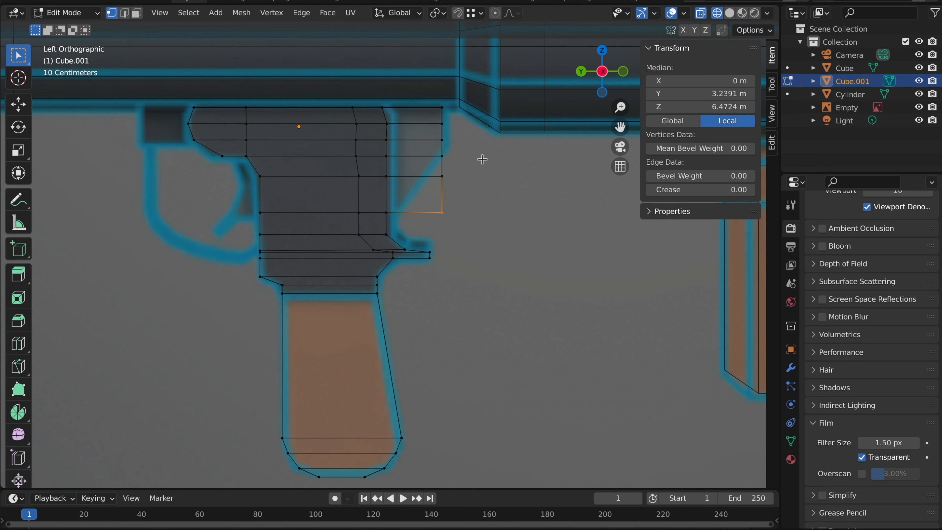
key("g")
key("z")
left_click(439, 169)
middle_click_drag(439, 169, 496, 148)
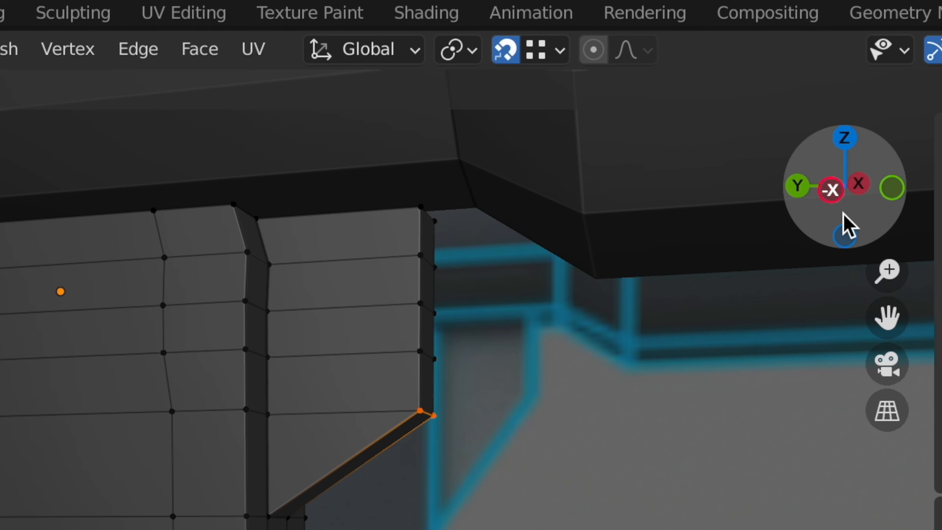
Select the stacked lower rear vertices and snap them up along Z to the next row, completing the sloped underside
key("ctrl+KP_3")
key("z")
left_click(516, 335)
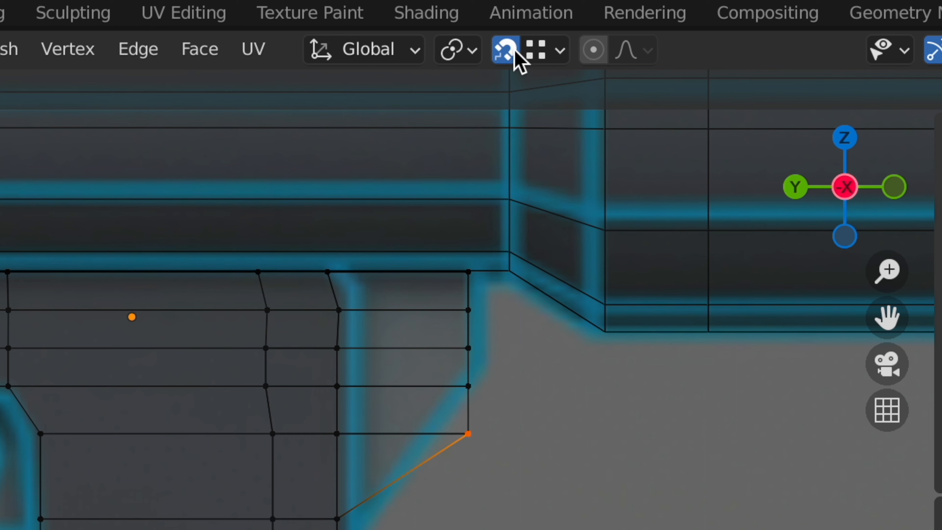
left_click(542, 49)
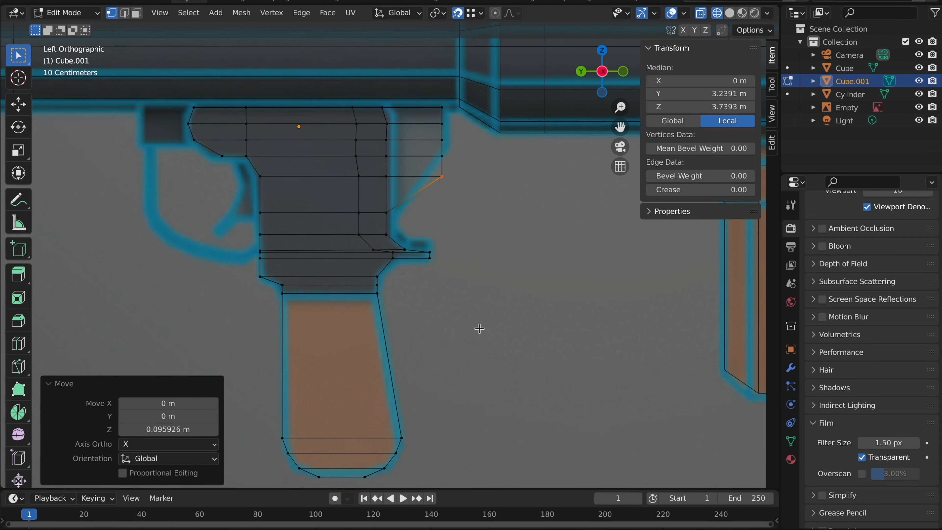
left_click_drag(439, 172, 467, 182)
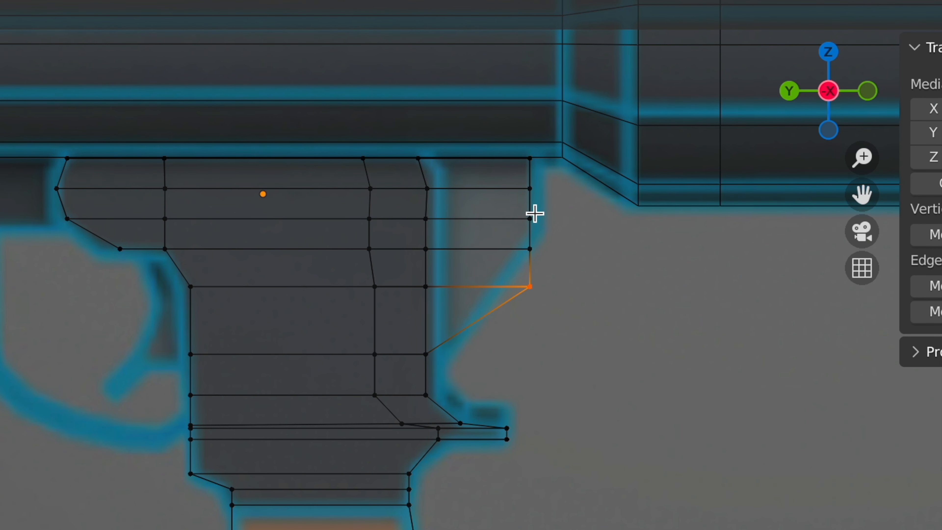
key("g")
left_click(593, 238)
key("z")
left_click(684, 244)
middle_click_drag(532, 148, 556, 91)
key("Tab")
key("Tab")
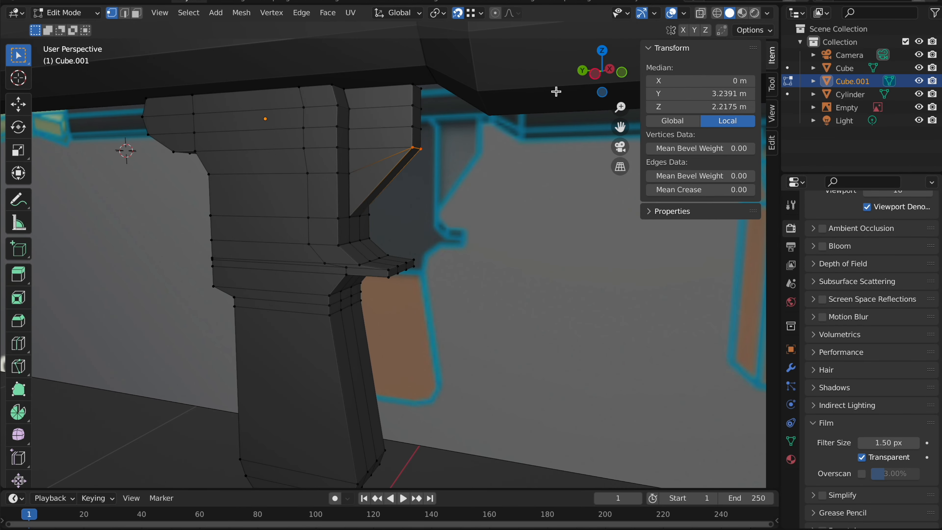
Merge all vertices of the receiver and grip mesh by distance with a 0.0001 m threshold
left_click(594, 73)
key("z")
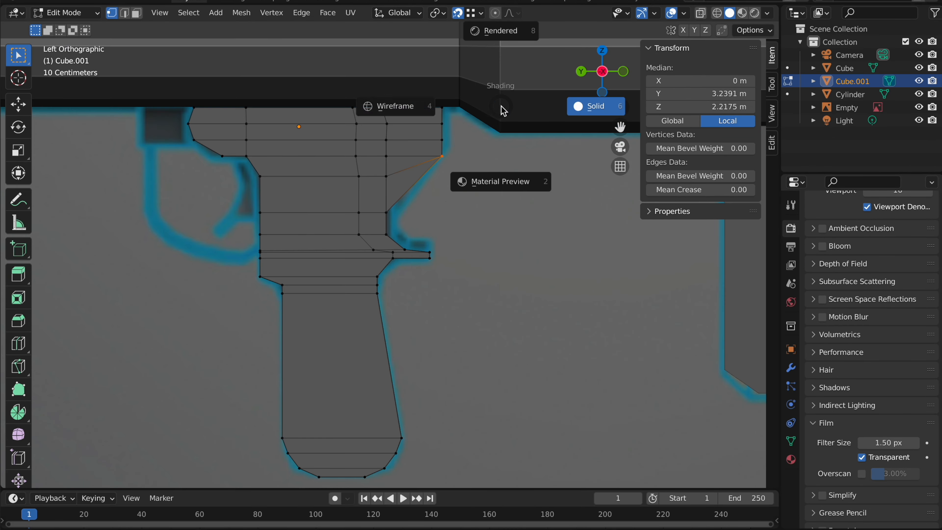
left_click(452, 116)
key("Tab")
key("Tab")
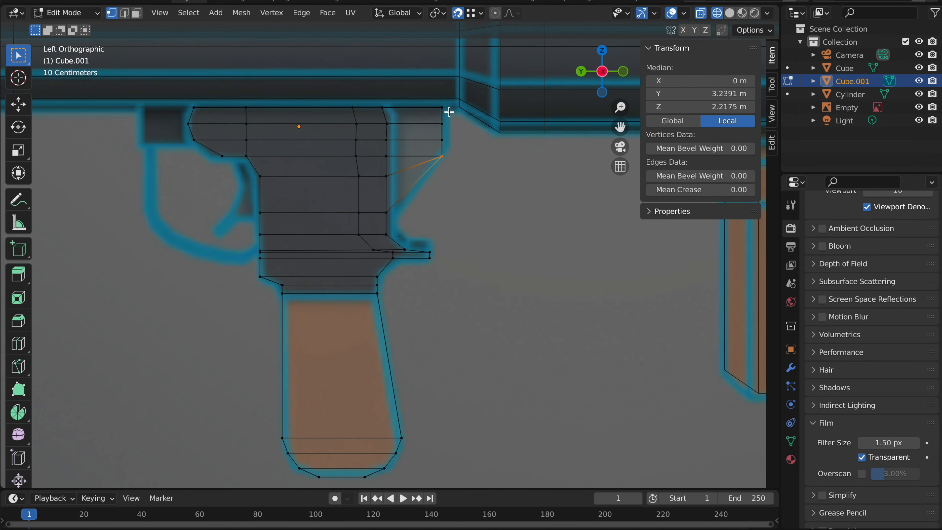
key("a")
key("m")
left_click(451, 116)
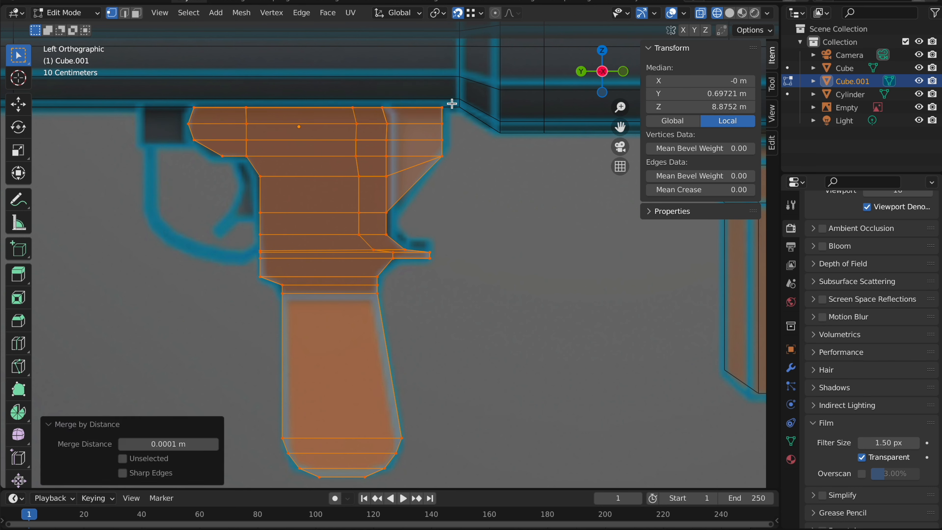
key("Tab")
key("KP_Decimal")
key("Tab")
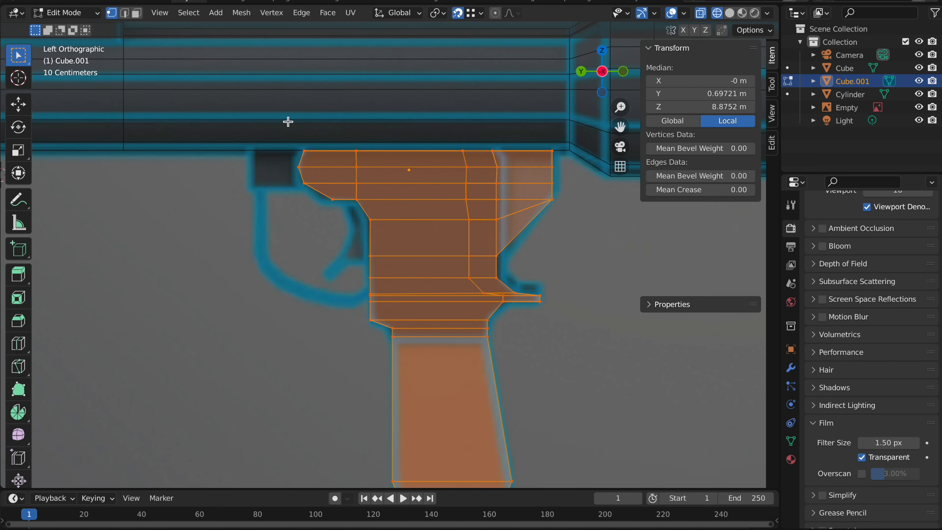
Select the two central faces on the receiver's upper front and extrude them forward by 0.12821 m
middle_click_drag(288, 120, 288, 120)
key("z")
left_click(379, 120)
middle_click_drag(283, 168, 282, 168)
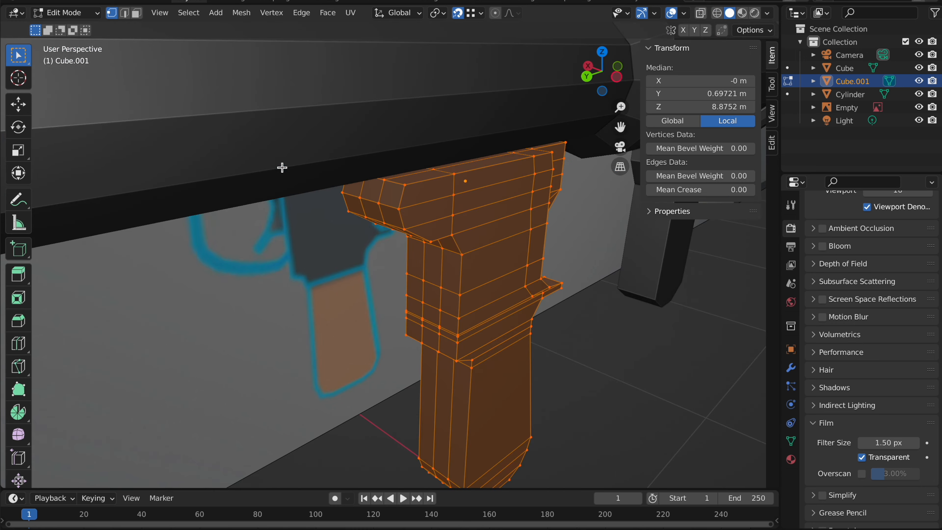
left_click(137, 18)
left_click(377, 186)
left_click(376, 204, "shift")
key("KP_Decimal")
left_click(610, 74)
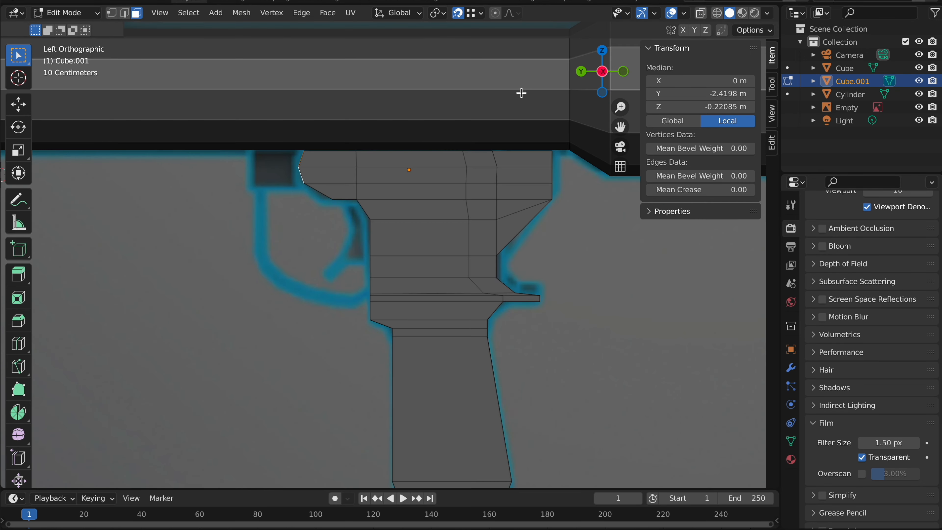
key("e")
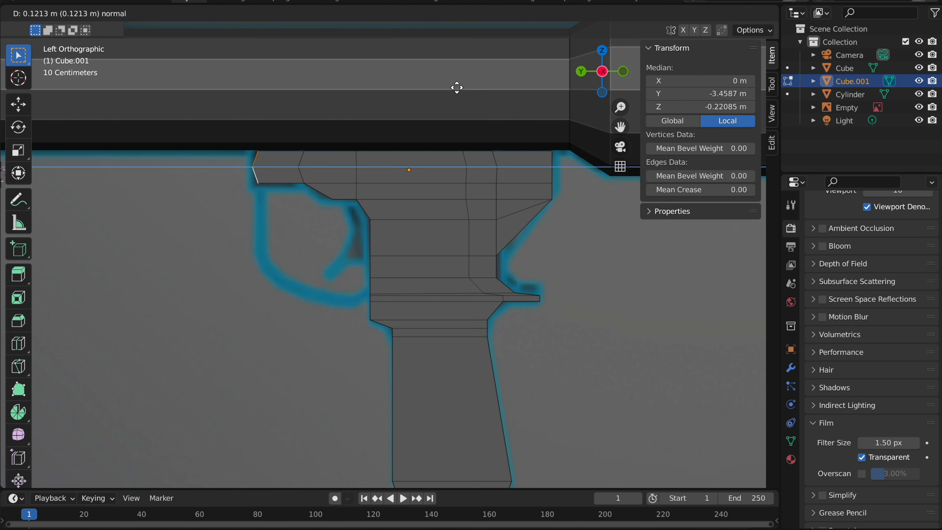
left_click(455, 88)
Flatten the front end of the extruded block by scaling its faces to 0 along Y
key("s")
key("x")
key("0")
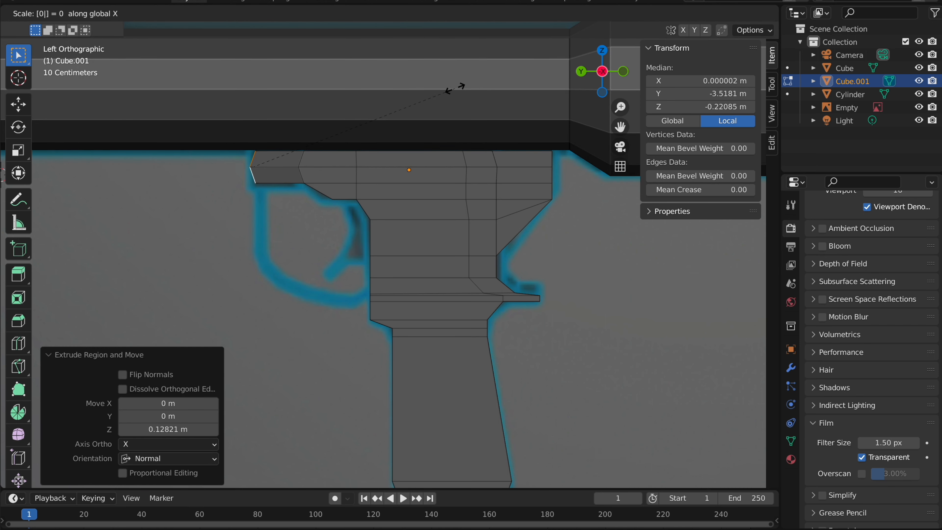
key("Return")
key("s")
key("y")
key("0")
key("Return")
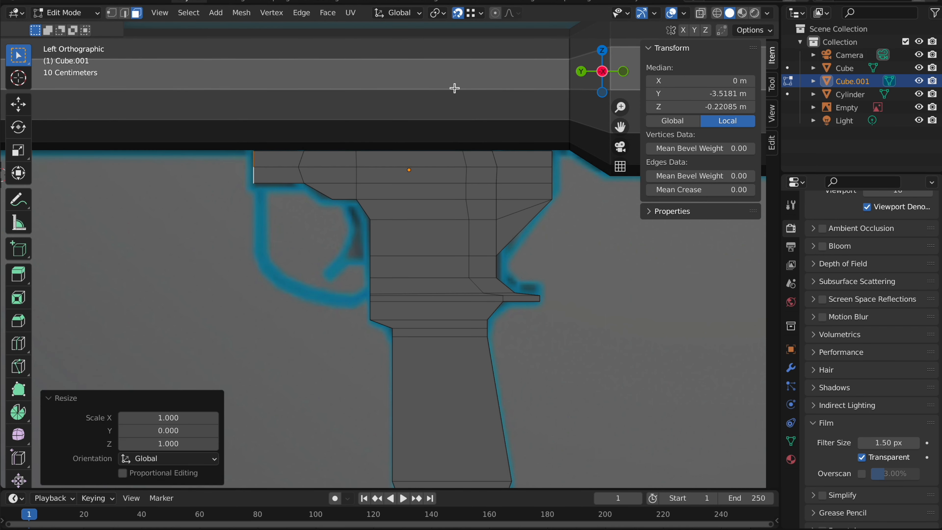
Examine the receiver's new front block in perspective and against the side-view reference
key("Tab")
scroll(454, 88, "left", 3, "shift")
key("Tab")
scroll(454, 88, "left", 5)
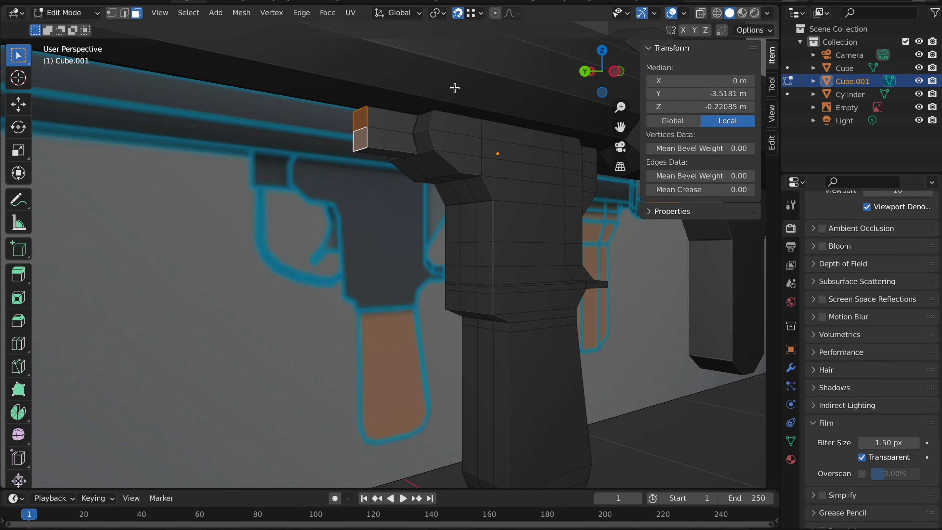
key("Tab")
key("alt+a")
scroll(454, 89, "down", 4)
scroll(454, 89, "right", 4)
left_click(596, 72)
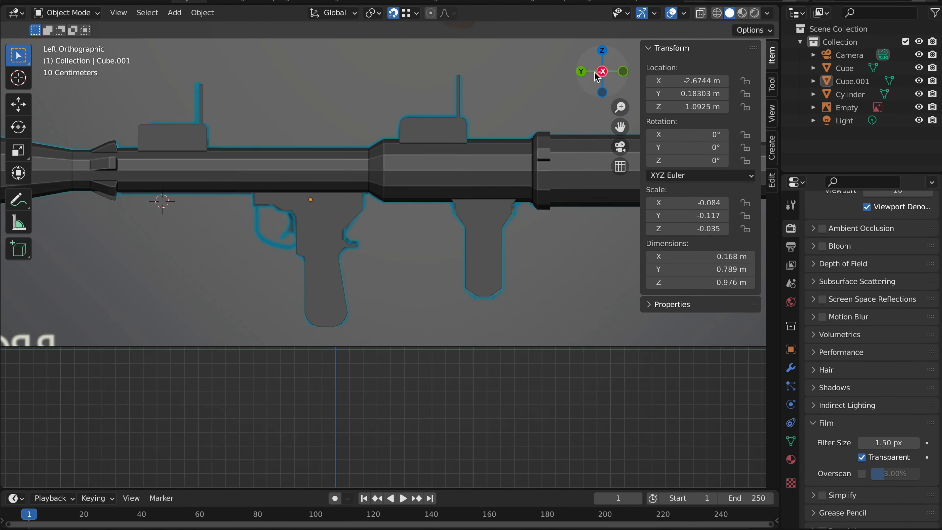
scroll(378, 172, "left", 4, "shift")
scroll(378, 172, "up", 1)
scroll(421, 198, "up", 2)
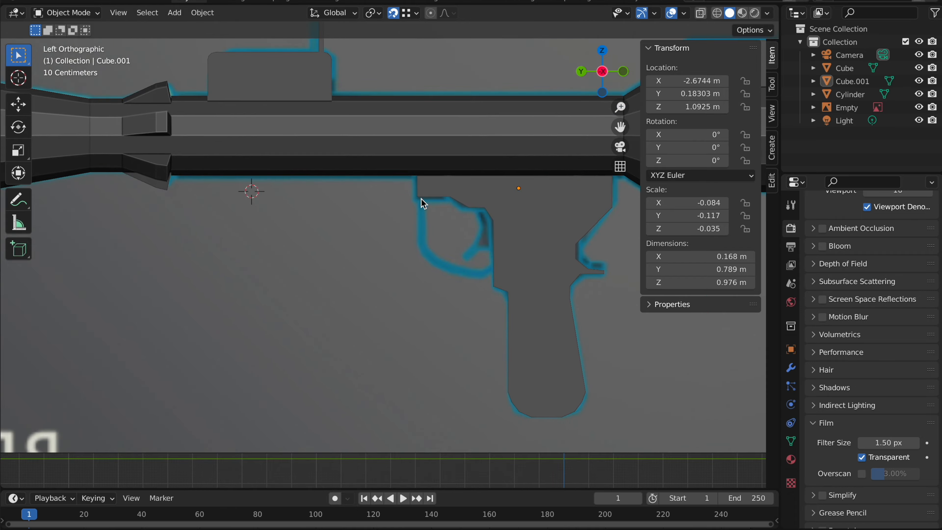
Add a vertical loop cut around the receiver's front block and slide it towards the front end with factor -0.818
scroll(421, 199, "right", 3, "shift")
scroll(421, 199, "left", 3)
left_click(438, 141)
key("Tab")
scroll(438, 141, "down", 2)
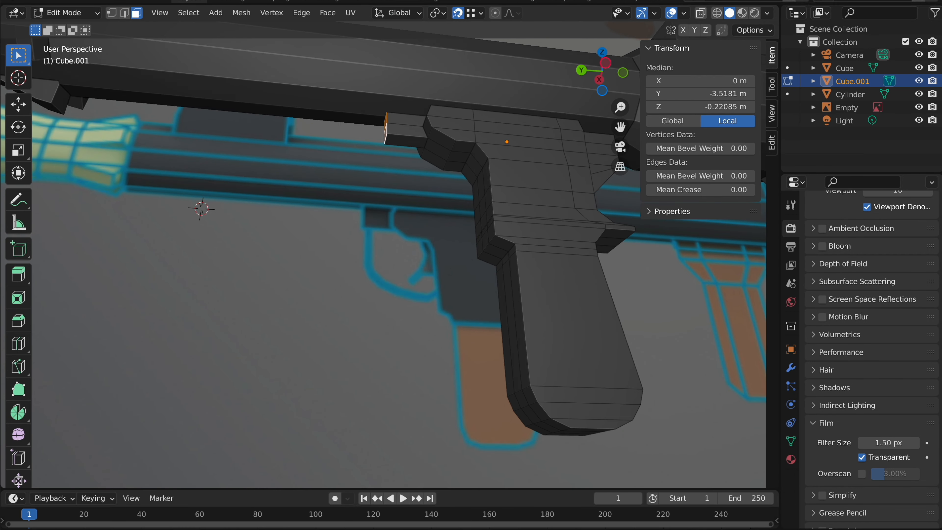
scroll(438, 141, "up", 3)
scroll(438, 141, "left", 3)
scroll(438, 141, "right", 4)
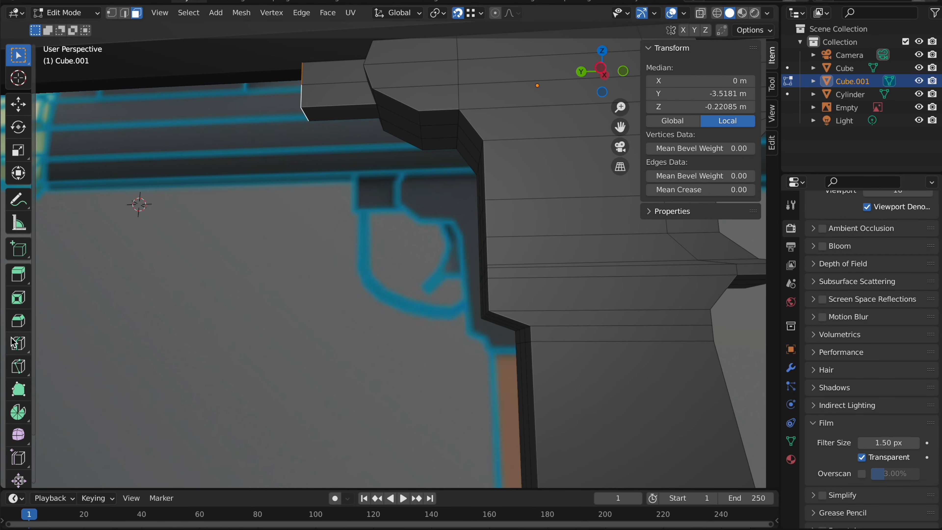
left_click(19, 343)
left_click(315, 87)
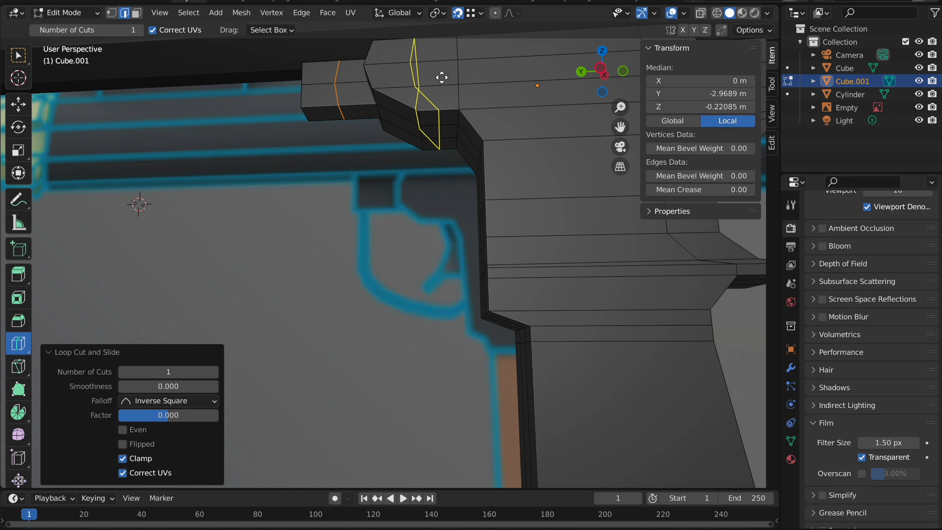
key("g")
key("g")
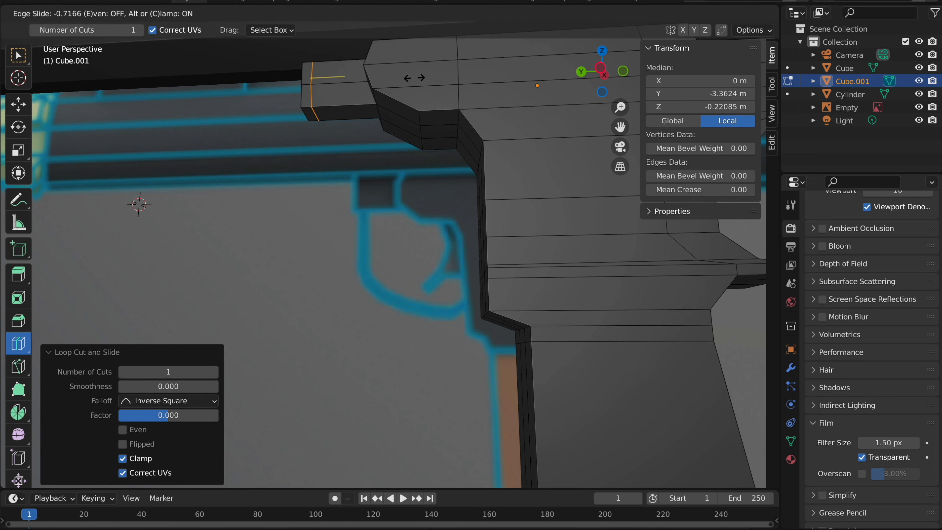
left_click(410, 75)
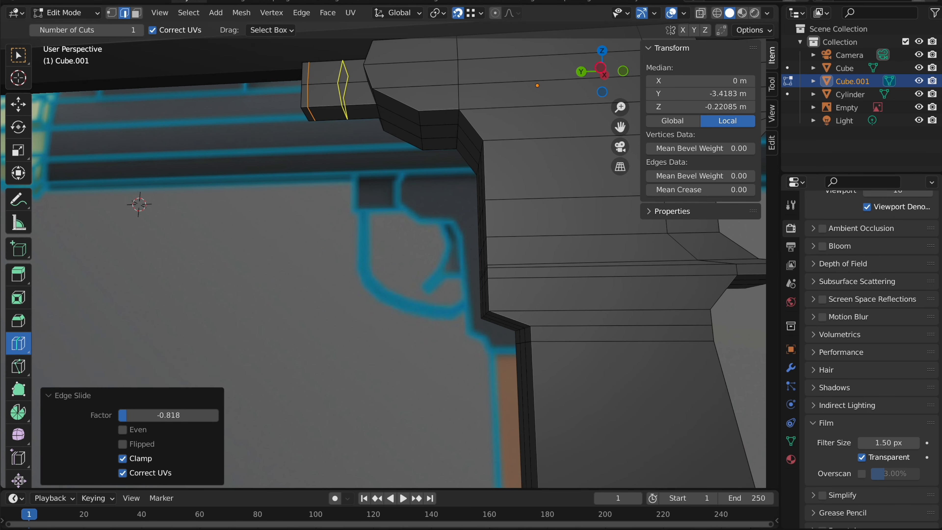
Add a second loop cut behind the first one on the front block and slide it forward with factor -0.561
left_click(344, 73)
key("g")
key("g")
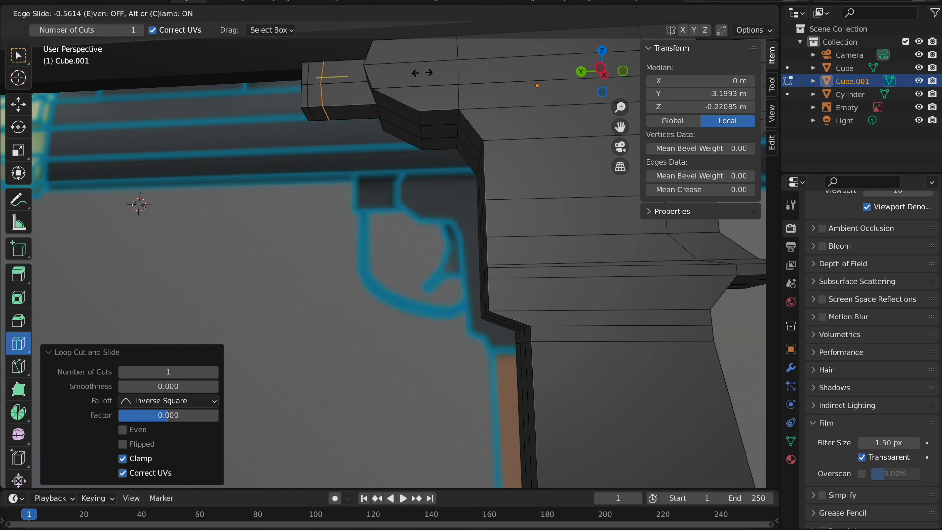
left_click(421, 72)
Select the narrow underside face between the two loop cuts on the front block
key("w")
left_click(136, 13)
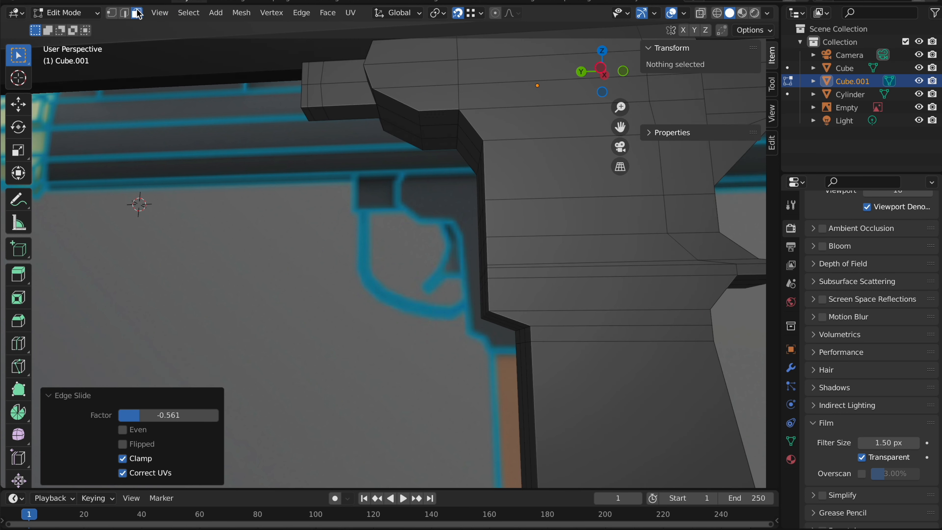
left_click(315, 97)
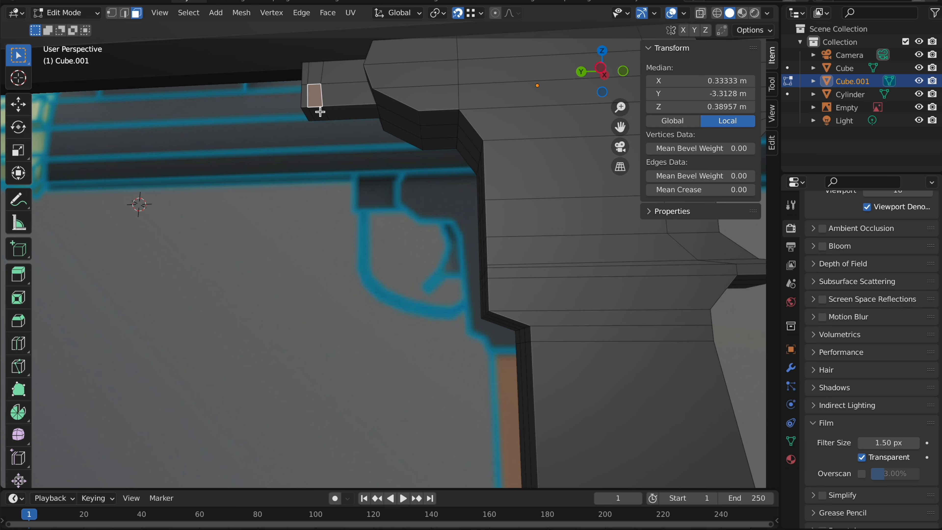
left_click(601, 70)
key("e")
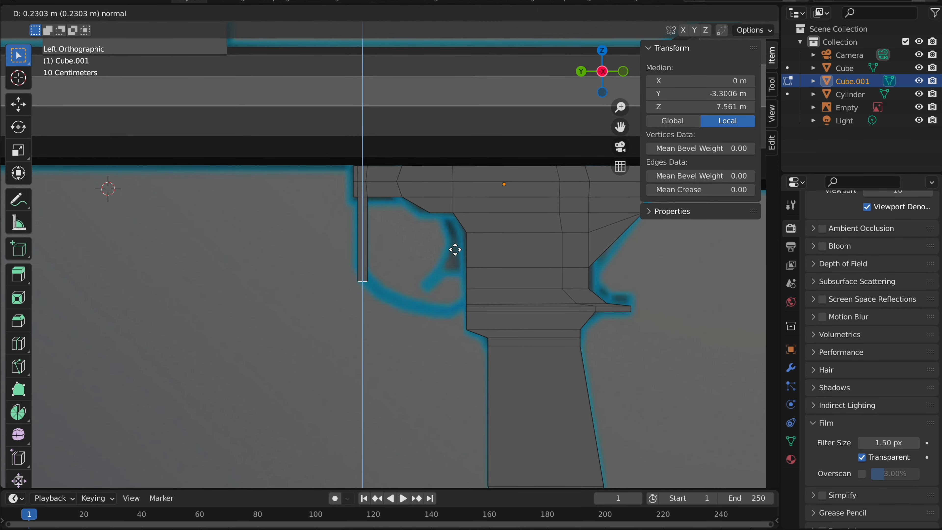
left_click(442, 267)
key("ctrl+z")
Extrude the underside face straight down along the trigger guard, then extrude its end 0.071403 m and angle it towards the grip
key("e")
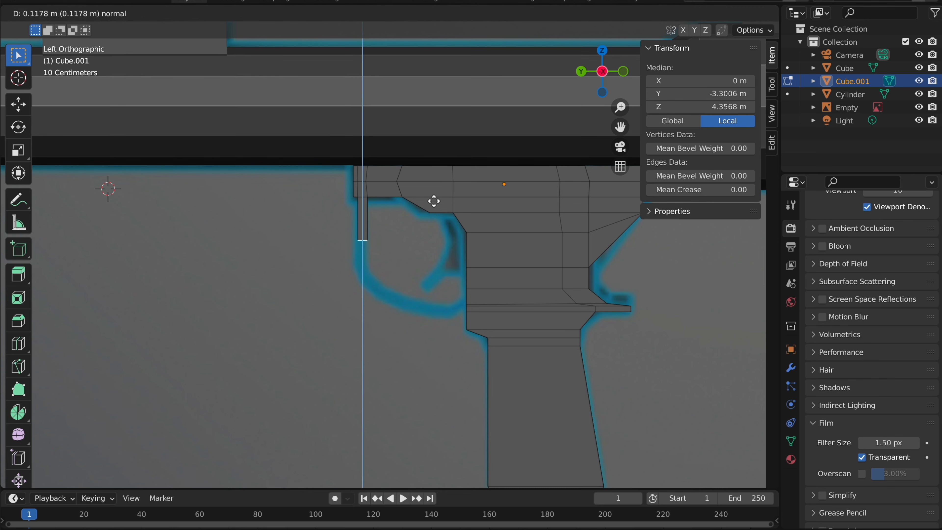
left_click(433, 226)
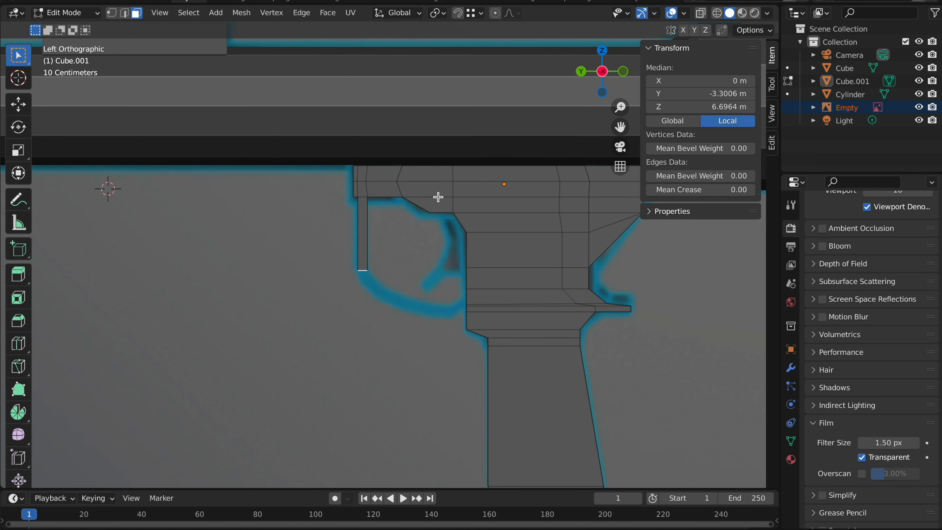
key("e")
left_click(441, 216)
key("g")
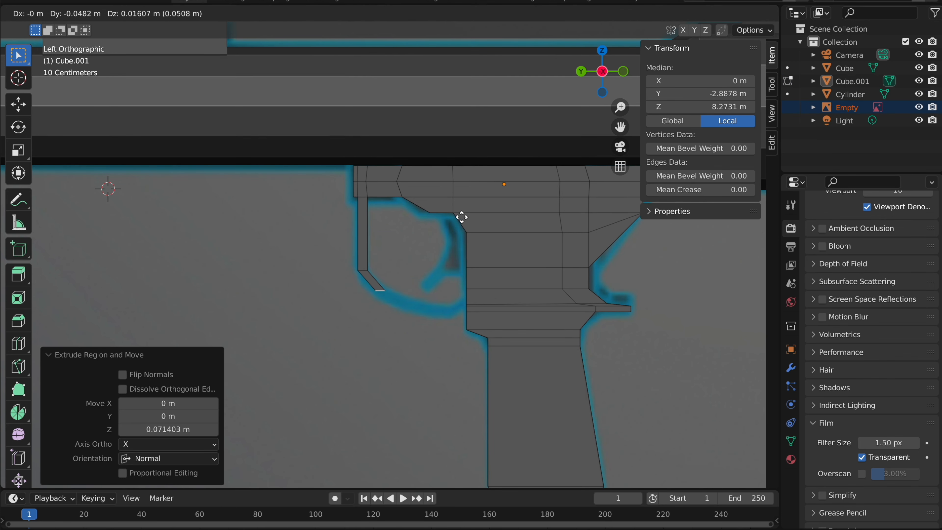
left_click(462, 222)
key("r")
left_click(441, 159)
key("g")
left_click(425, 146)
Extrude the trigger guard's end about 0.115 m and move it by -0.037487 m in Y and 0.062478 m in Z
key("e")
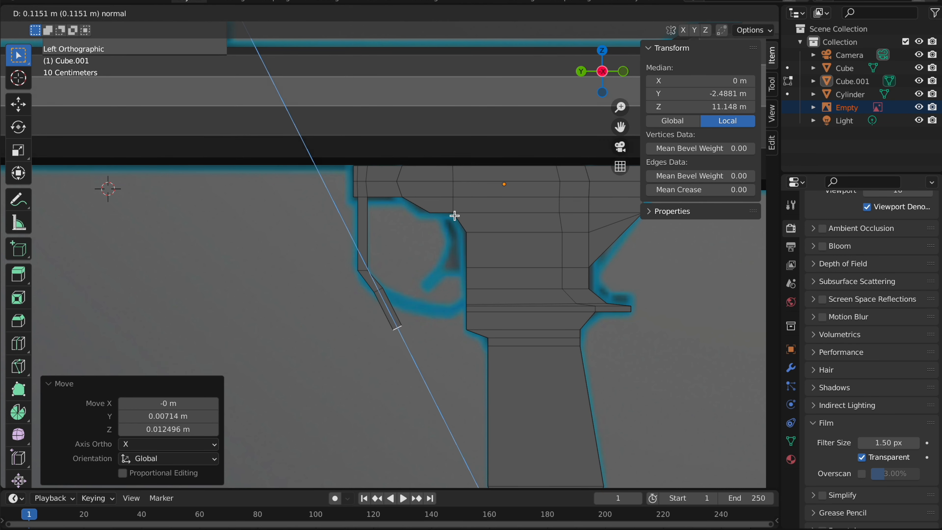
left_click(454, 216)
key("g")
left_click(468, 192)
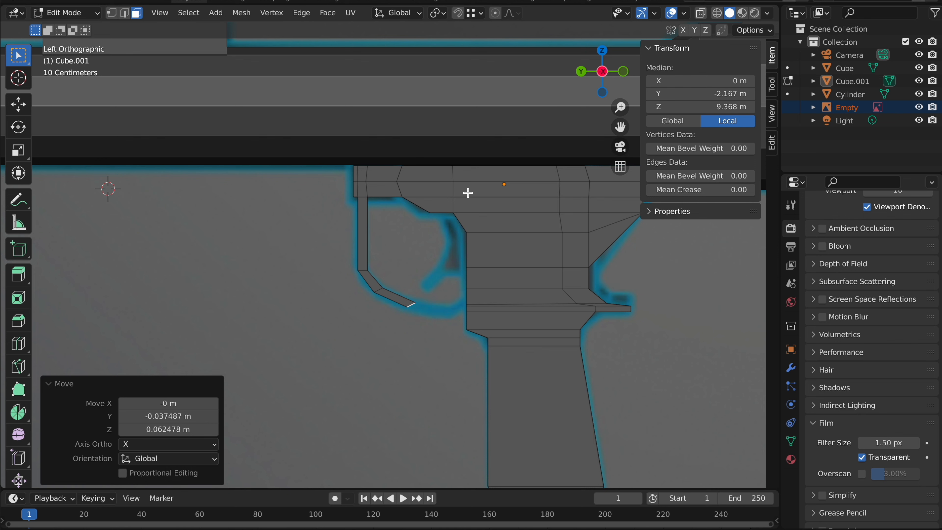
Rotate and reposition the trigger guard's end face to follow the curve in the reference, finishing with a -7.97° rotation
key("r")
left_click(437, 163)
key("g")
left_click(434, 162)
key("r")
left_click(433, 162)
key("r")
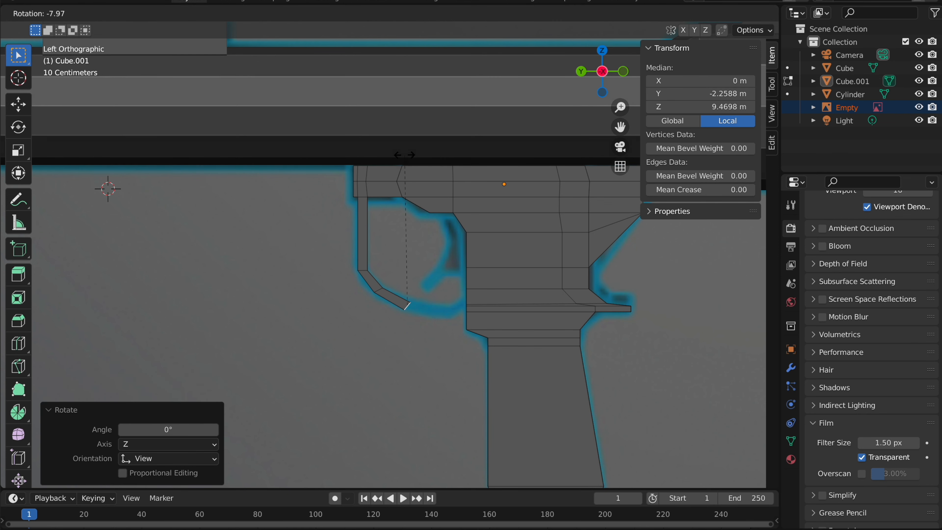
left_click(404, 156)
key("g")
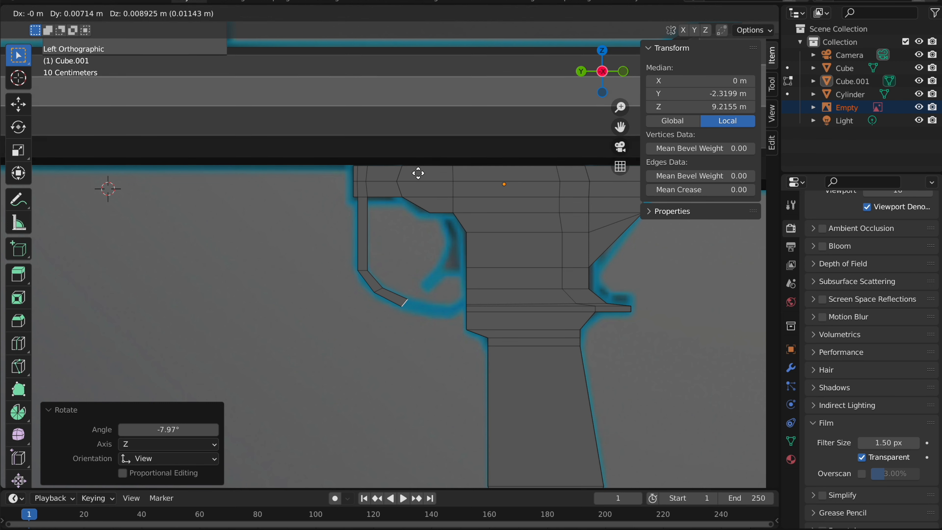
left_click(419, 175)
Extrude the trigger guard's end 0.10529 m, move it 0.00357 m in Y and 0.048197 m in Z, and rotate it about -20°
key("e")
left_click(448, 196)
key("g")
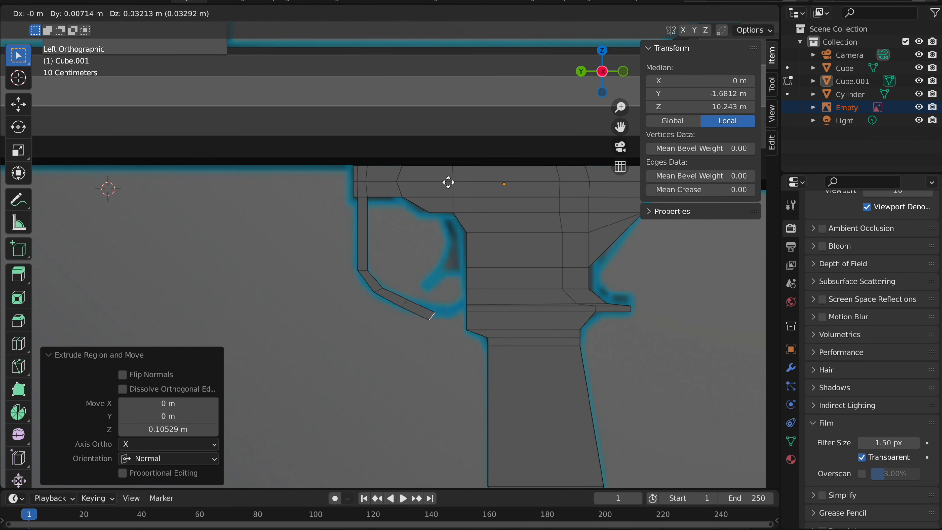
left_click(450, 178)
key("r")
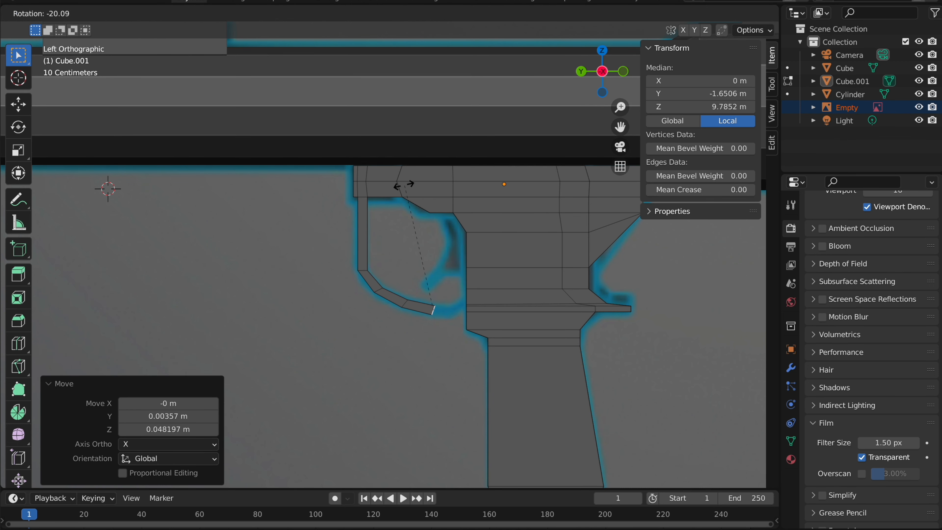
left_click(404, 184)
Extrude the trigger guard's end another 0.056934 m, move it -0.010711 m in Y and 0.019636 m in Z, and rotate it about -31°
key("g")
key("z")
key("z")
left_click(460, 194)
key("g")
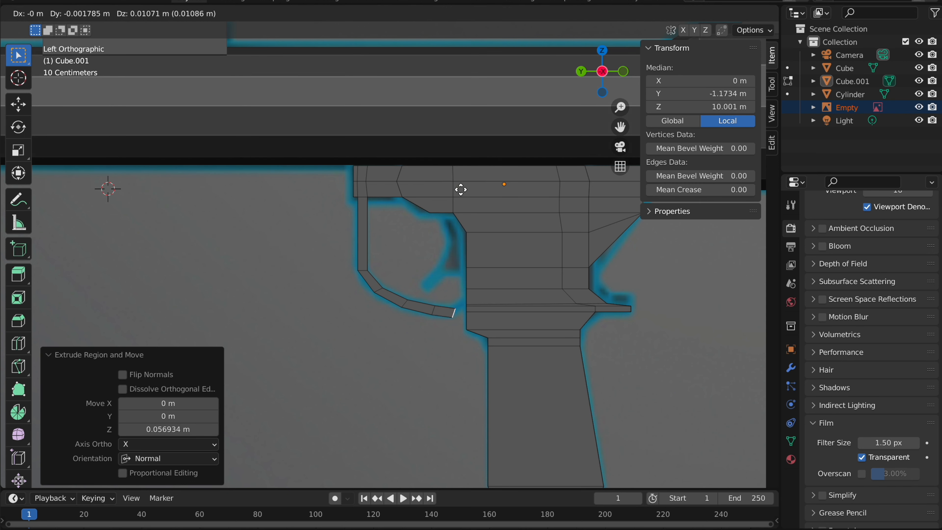
left_click(463, 186)
key("r")
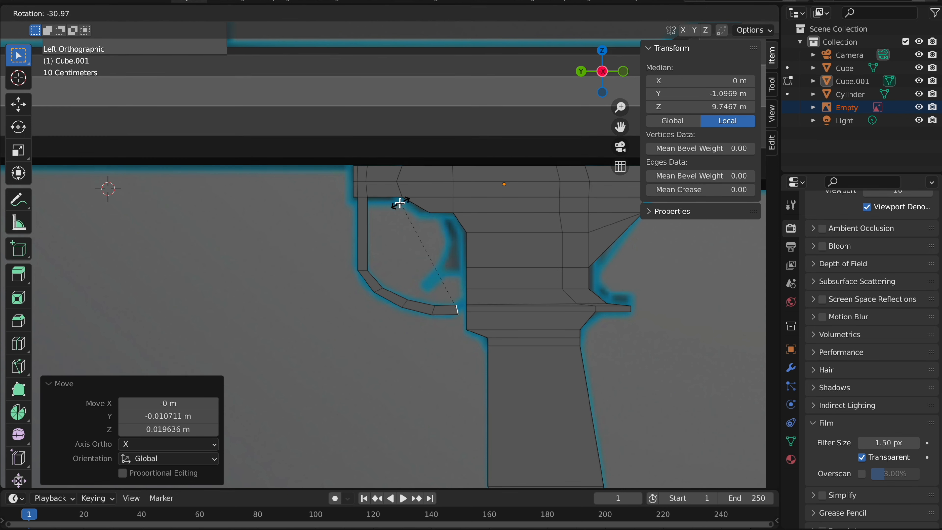
left_click(400, 203)
Extrude the trigger guard's end 0.043529 m into the grip and adjust its position along the reference curve
key("g")
key("z")
key("z")
left_click(416, 198)
key("g")
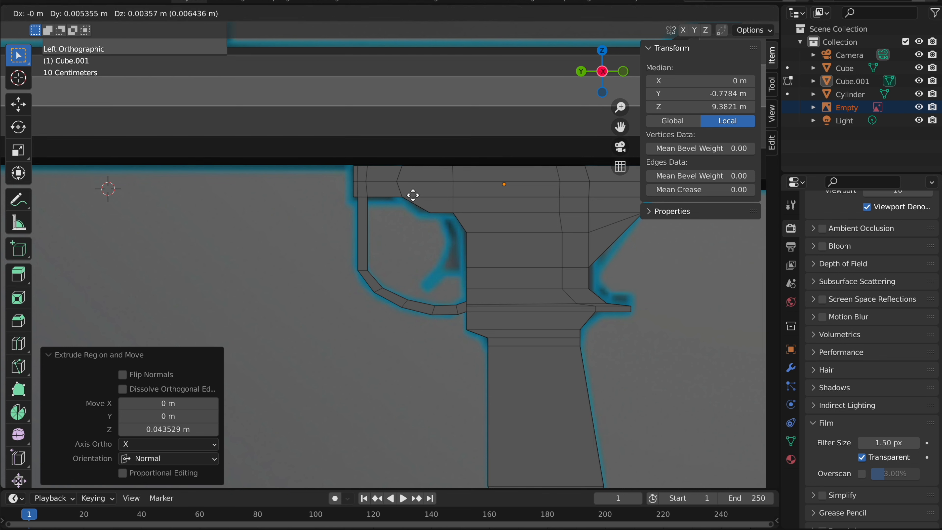
left_click(411, 194)
Scale the edge loop at the trigger guard's front bend and check the guard's shape in perspective
key("Tab")
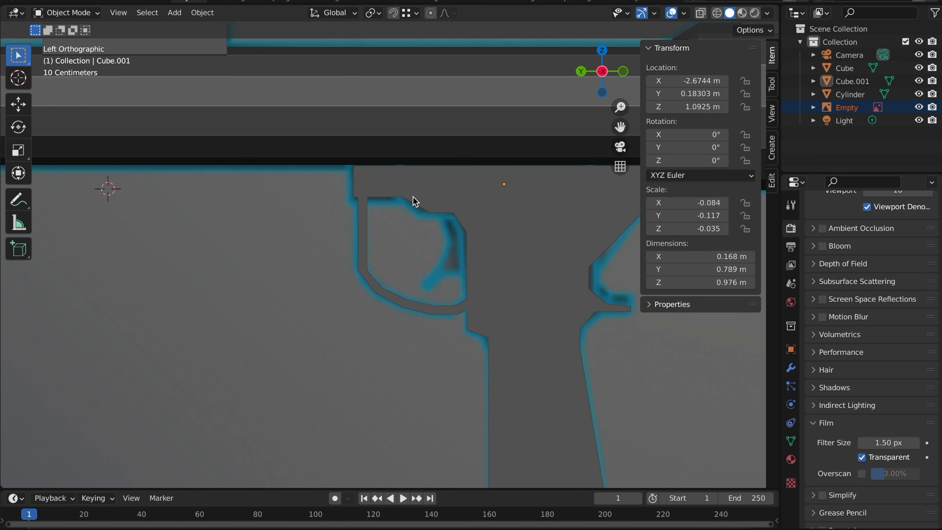
key("Tab")
left_click(126, 13)
key("s")
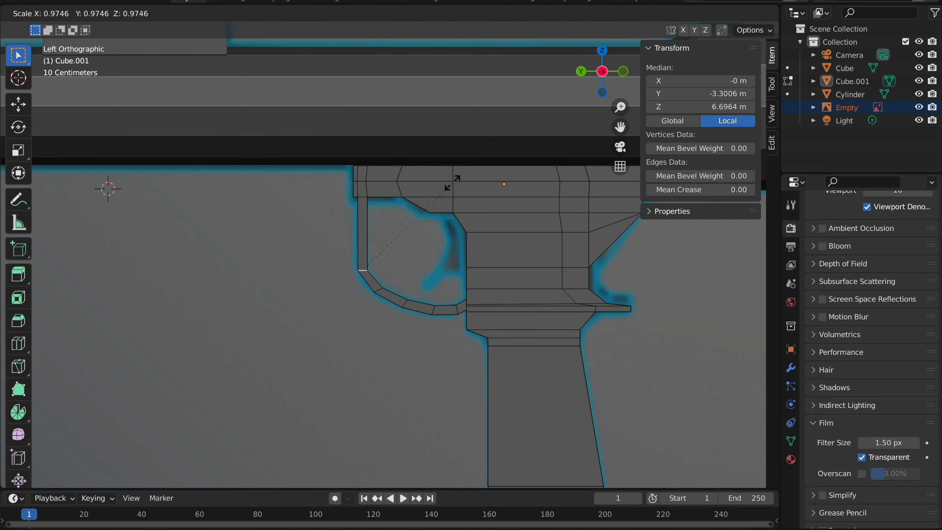
left_click(455, 181)
key("Tab")
middle_click_drag(420, 201, 418, 196)
key("Tab")
key("Tab")
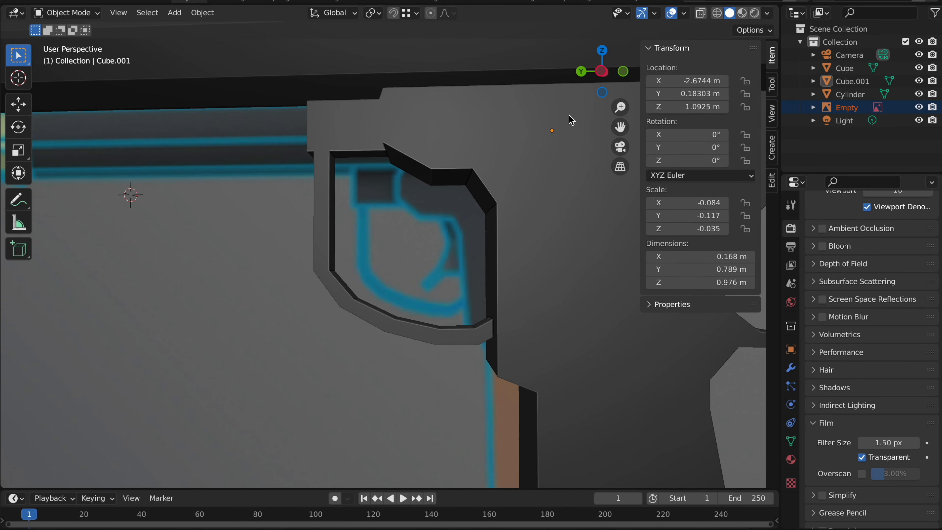
Place the 3D cursor on the reference trigger in left view and add a cube there scaled to 0.206
left_click(602, 75)
left_click(601, 72)
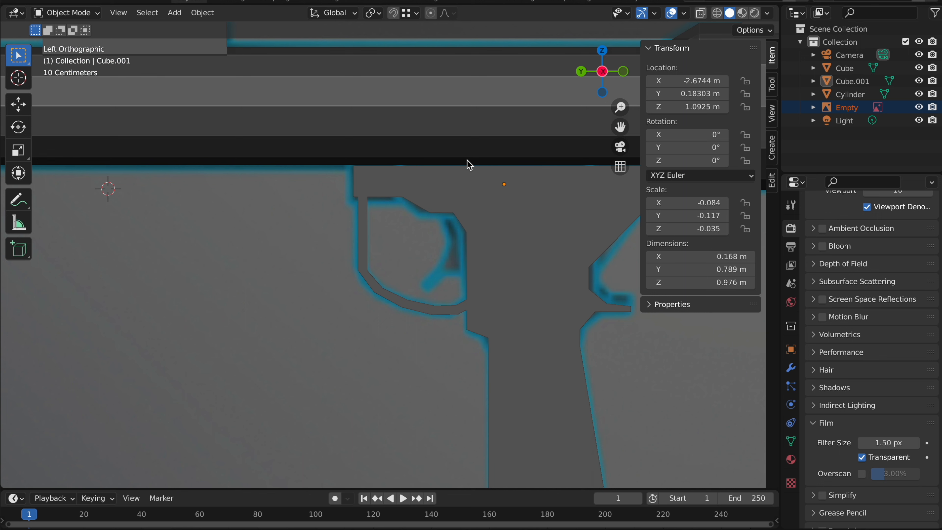
left_click(19, 79)
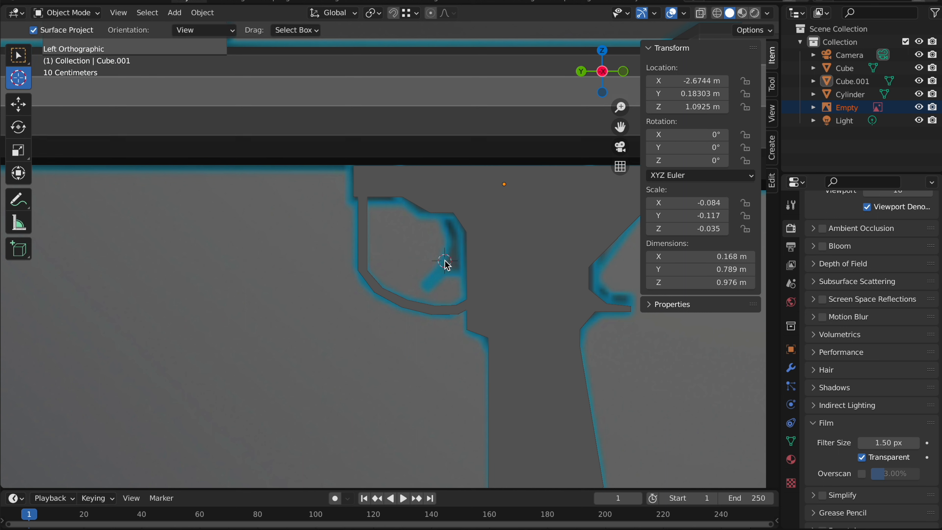
left_click(21, 55)
key("shift+a")
mouse_move(512, 278)
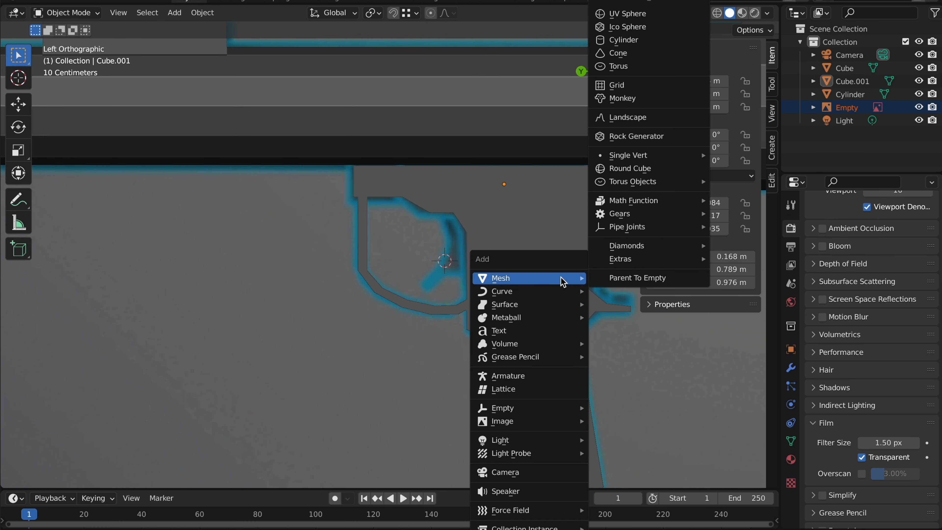
scroll(641, 11, "up", 3)
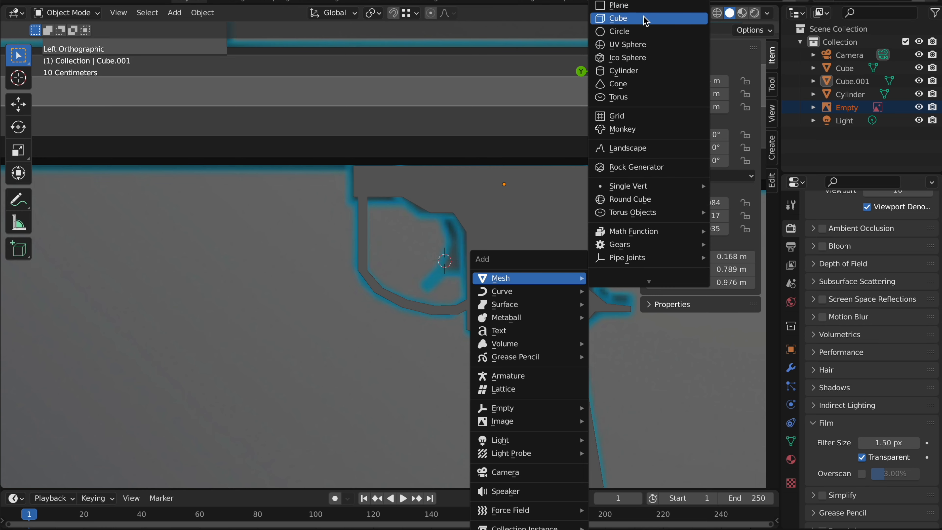
left_click(644, 18)
key("s")
left_click(462, 212)
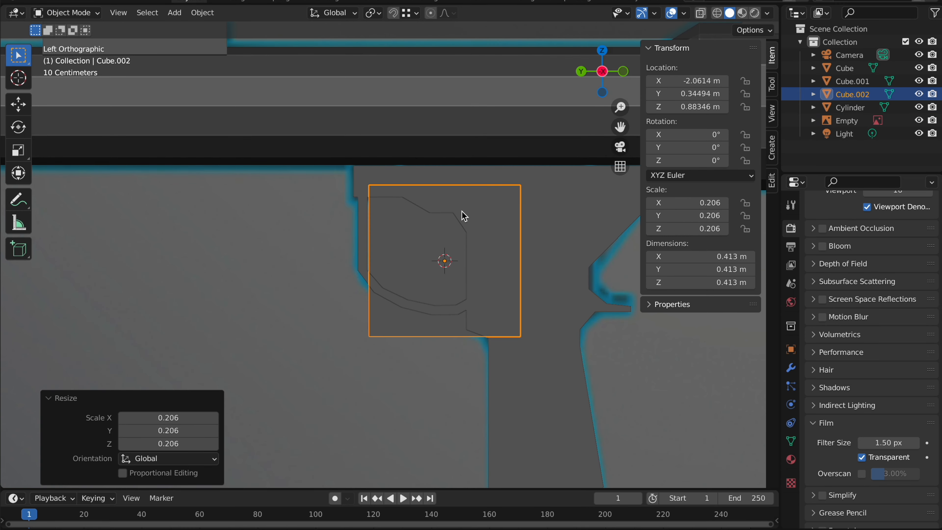
Move the new cube along X to -2.7331 m, in line with the receiver, and scale it by 0.150
middle_click_drag(463, 213, 463, 215)
scroll(462, 211, "down", 5)
key("g")
key("x")
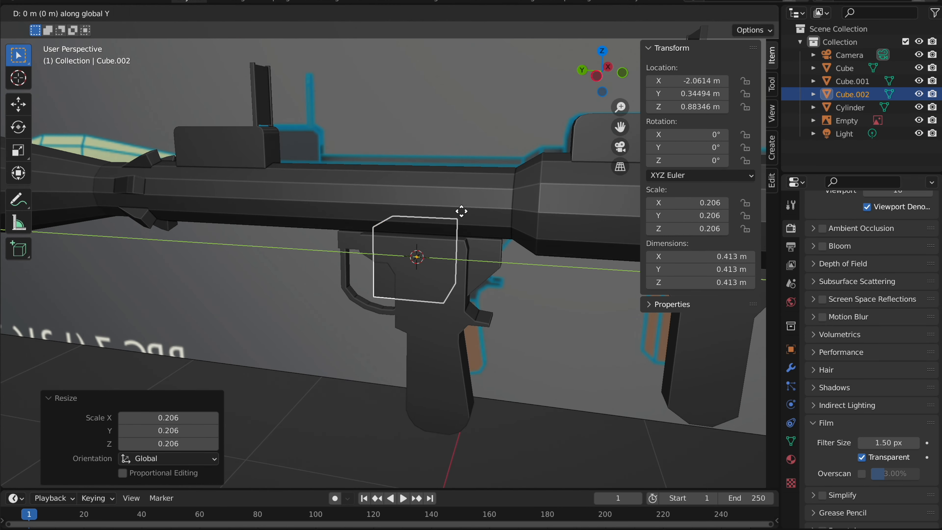
left_click(431, 246)
left_click(597, 76)
key("s")
left_click(436, 236)
Display the model in wireframe and move the small cube -0.014895 m in Y and -0.012412 m in Z over the reference trigger
middle_click_drag(436, 236, 436, 232)
scroll(435, 233, "up", 5)
scroll(435, 234, "up", 1)
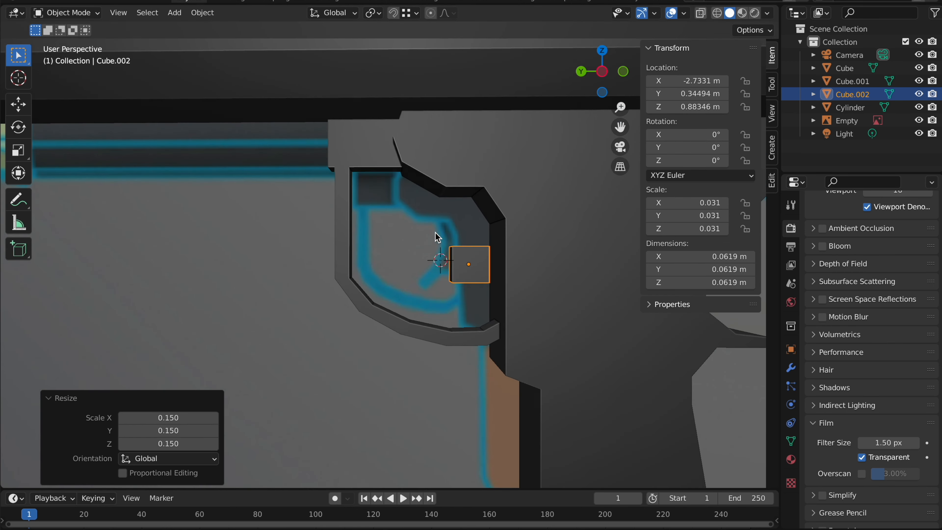
key("z")
left_click(334, 246)
middle_click_drag(334, 246, 268, 272, "shift")
left_click(603, 72)
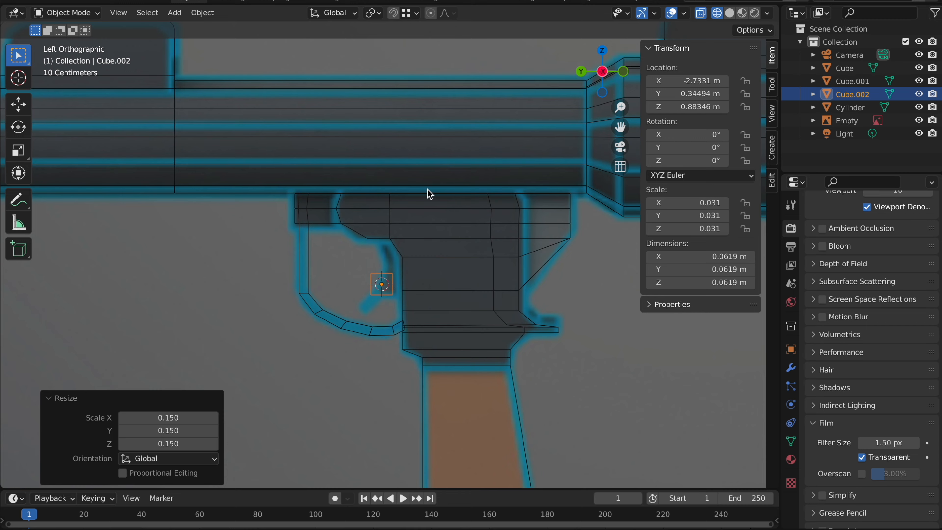
scroll(429, 194, "up", 2)
key("g")
left_click(435, 199)
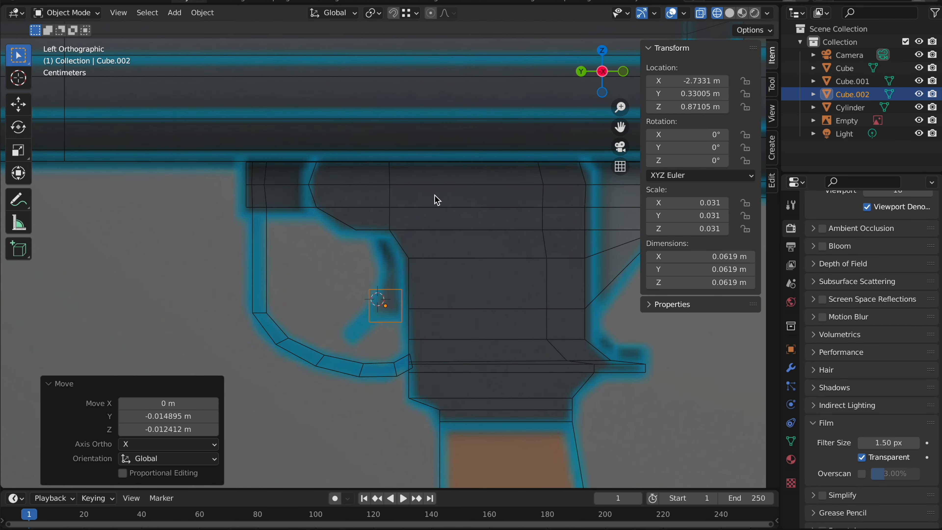
Raise the cube's upper vertices in Z to the trigger's top and lower its bottom vertices by 0.043443 m
key("Tab")
left_click_drag(347, 274, 437, 318)
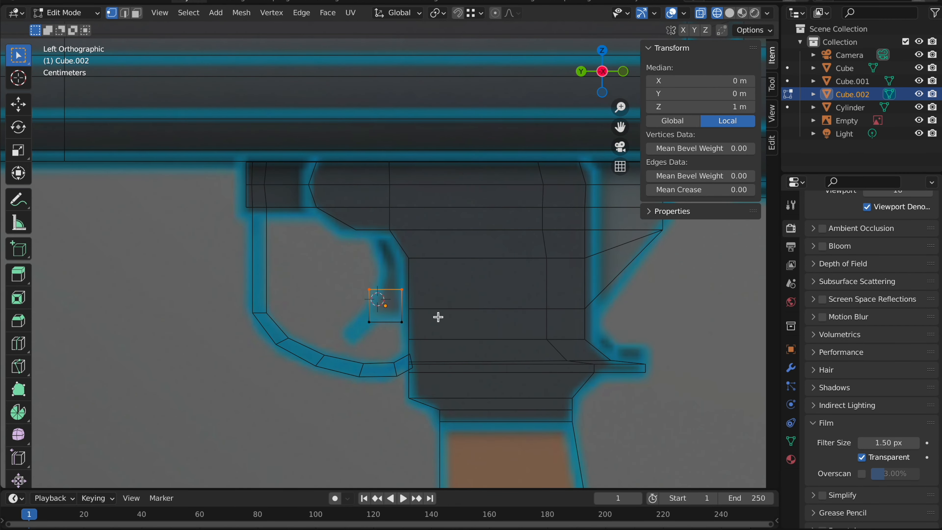
key("g")
right_click(461, 231)
key("g")
key("z")
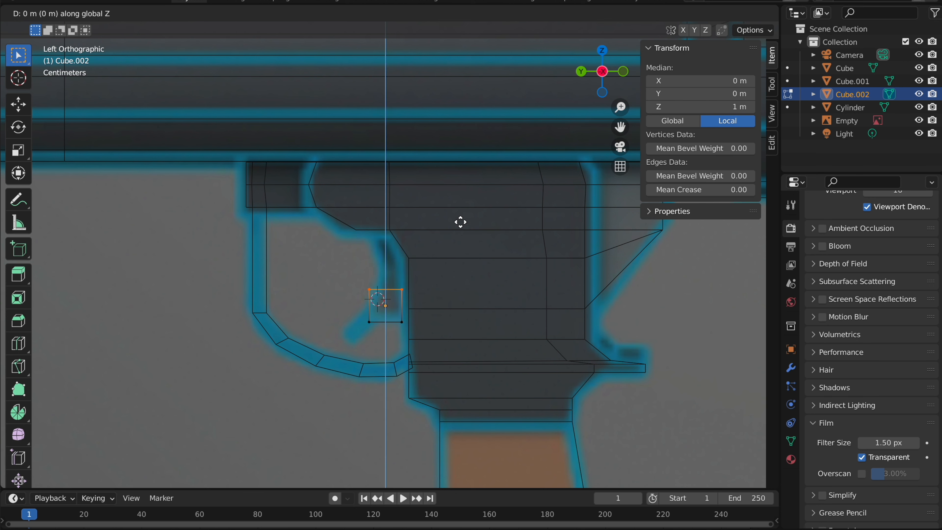
left_click(459, 180)
left_click_drag(362, 306, 490, 369)
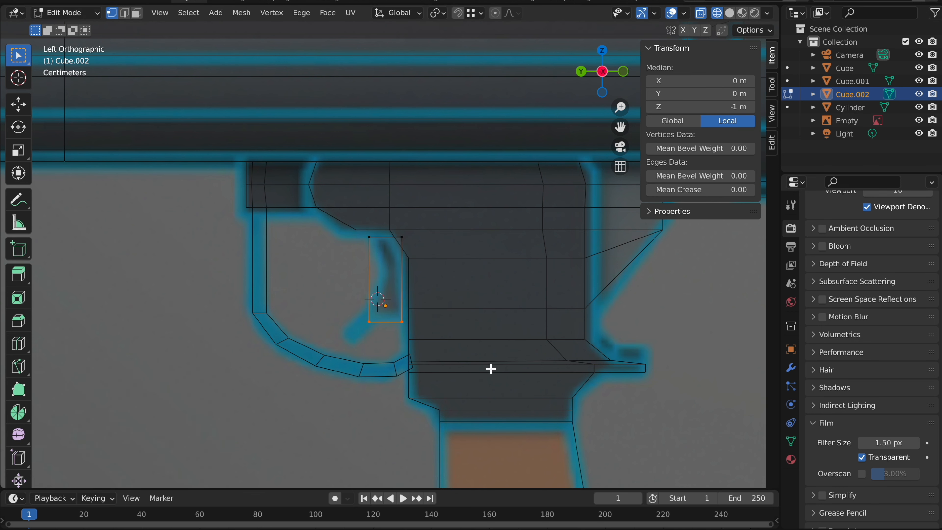
key("g")
key("z")
left_click(490, 342)
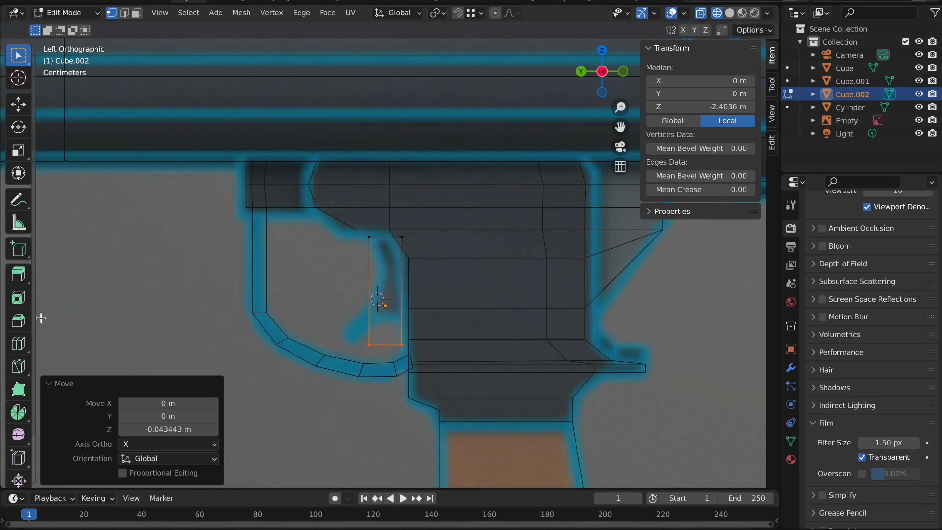
Add five evenly spaced horizontal loop cuts across the trigger block
left_click(25, 349)
middle_click_drag(394, 301, 412, 279)
key("ctrl+KP_3")
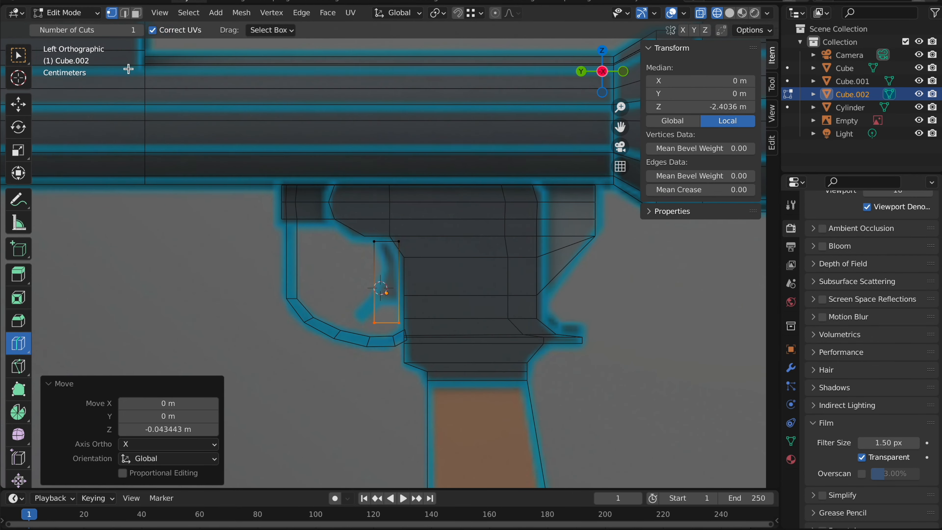
left_click(18, 55)
key("ctrl+r")
scroll(372, 292, "up", 4)
double_click(372, 292)
Shift the trigger block's front vertices along Y towards the curved front edge in the reference
scroll(357, 272, "up", 1)
left_click_drag(358, 278, 388, 282)
key("g")
key("y")
left_click(408, 287)
key("g")
key("y")
left_click(399, 269)
Raise the whole trigger block in Z and shift its upper front vertices along Y to the reference outline
key("Tab")
key("g")
key("z")
left_click(411, 249)
key("Tab")
left_click_drag(372, 244, 390, 267)
key("g")
key("y")
left_click(381, 250)
Move the trigger's middle and lower vertices along Y so the curve and slanted lower tip follow the reference
key("g")
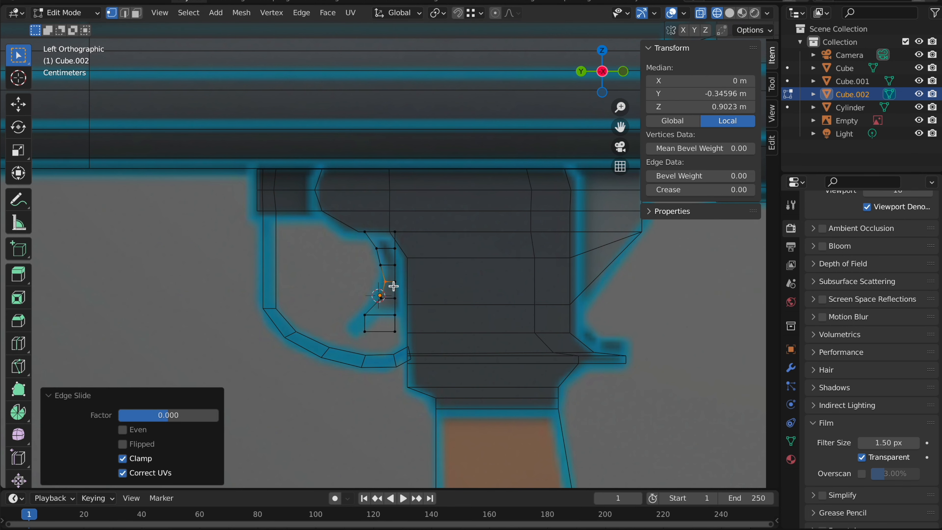
key("g")
key("y")
left_click(387, 292)
key("g")
key("y")
left_click(362, 337)
key("g")
key("y")
left_click(385, 304)
key("g")
key("y")
left_click(412, 299)
key("g")
key("y")
key("Escape")
Select the trigger's rear faces above the tip and extend them along Y into the grip
key("Tab")
key("g")
key("y")
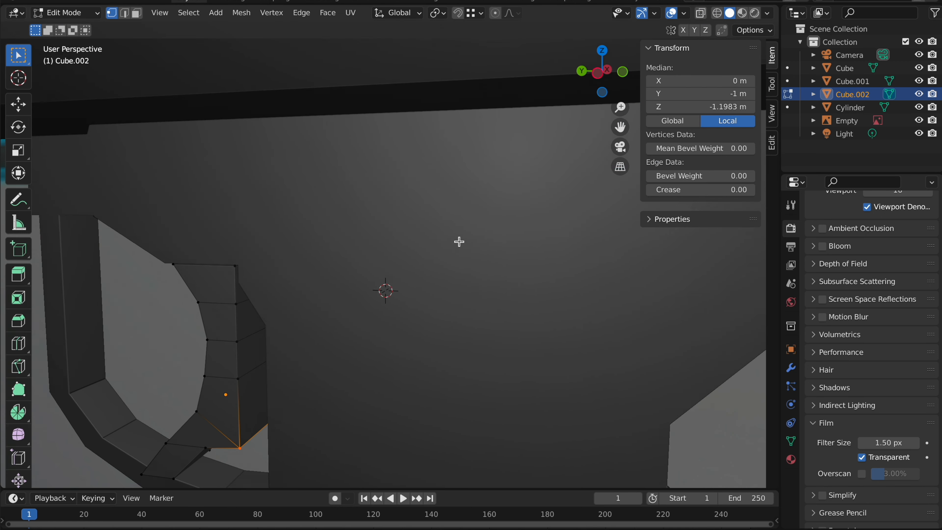
key("alt+a")
left_click(275, 254)
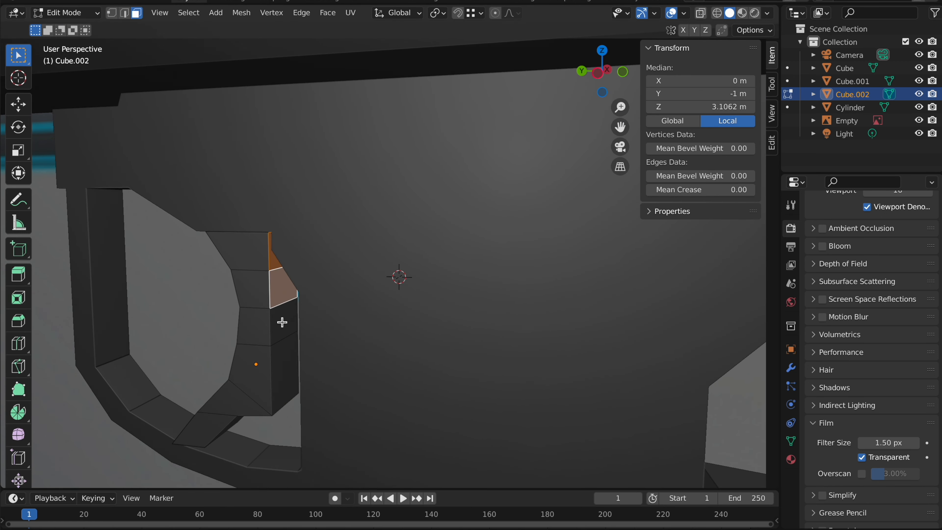
key("g")
key("y")
left_click(371, 263)
Rotate the trigger's lower tip to the reference angle, shift it 0.003071 m in Y, and return to solid shading
key("ctrl+KP_3")
key("alt+z")
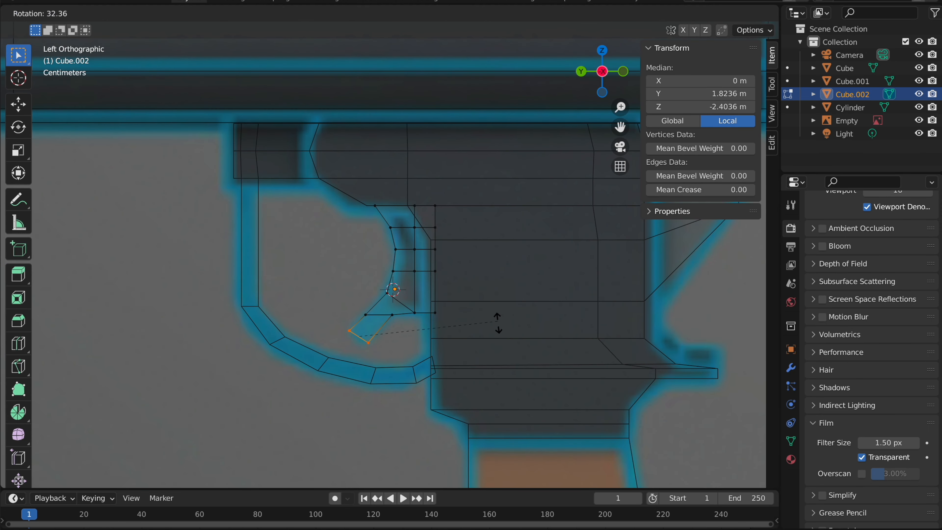
left_click(488, 346)
key("g")
left_click(488, 346)
key("z")
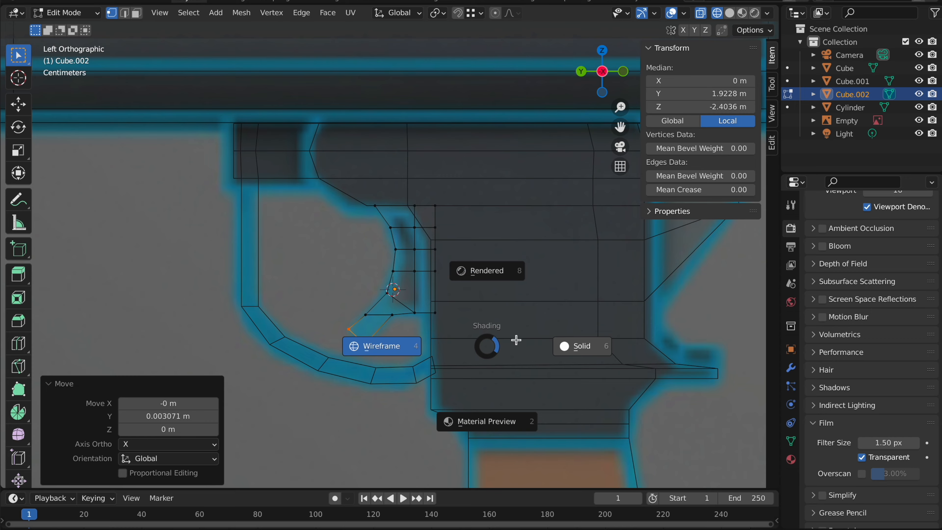
left_click(564, 343)
key("Tab")
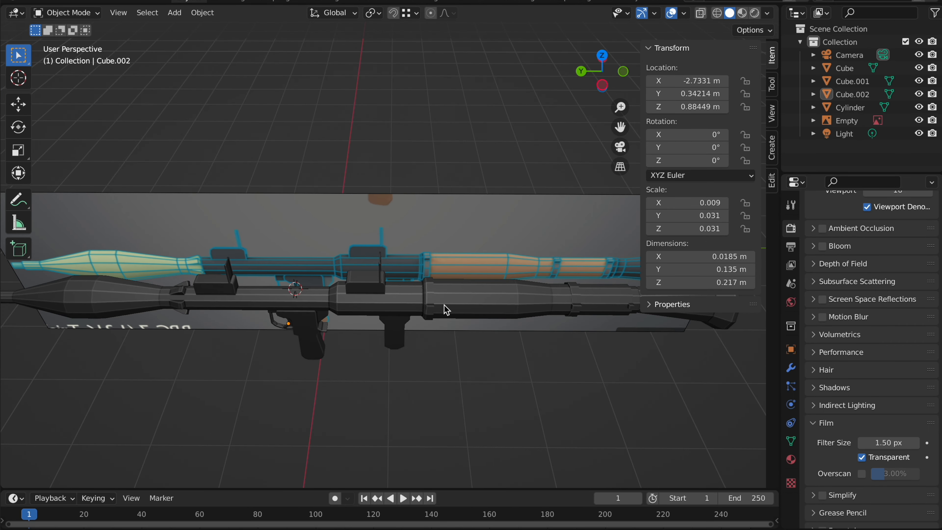
Open the launcher tube's mesh and select the outer face loop of the raised clamp band behind the sight
left_click(444, 306)
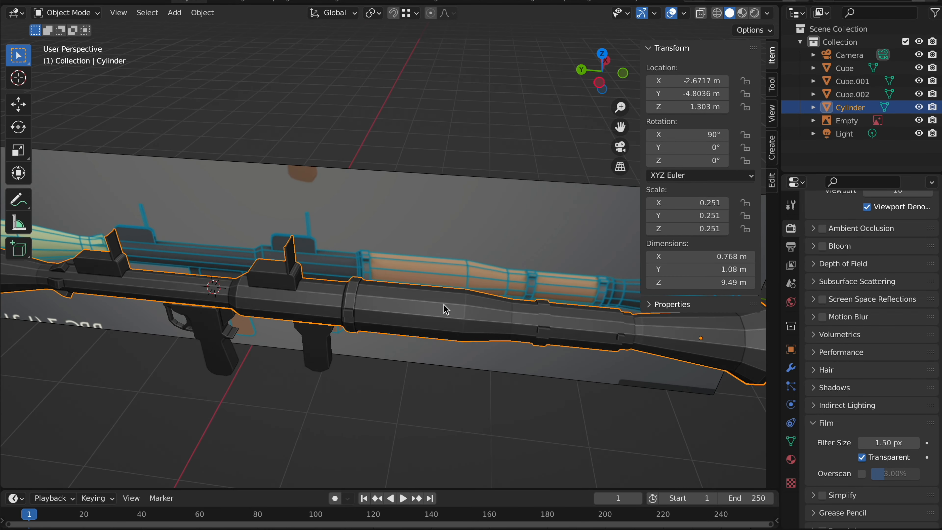
key("Tab")
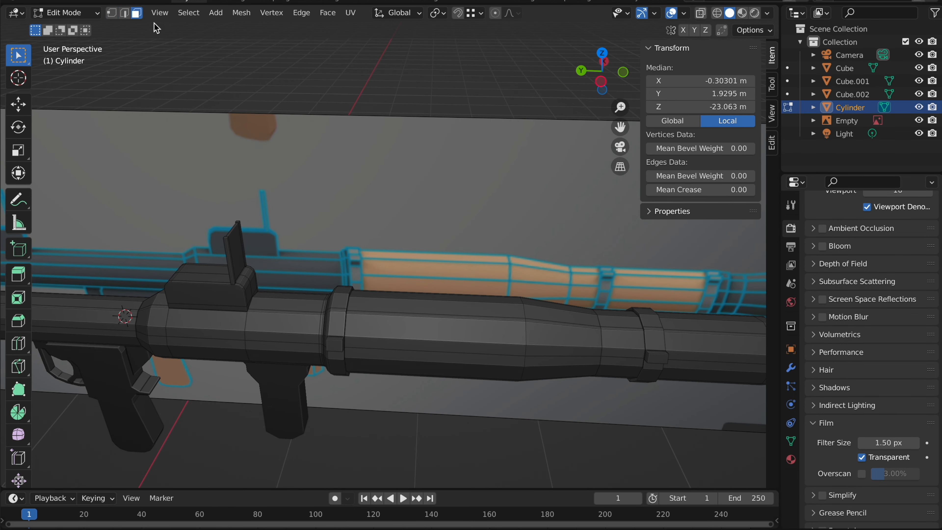
scroll(390, 232, "up", 4)
left_click(337, 314, "alt")
middle_click_drag(337, 313, 401, 272)
left_click(289, 266, "alt")
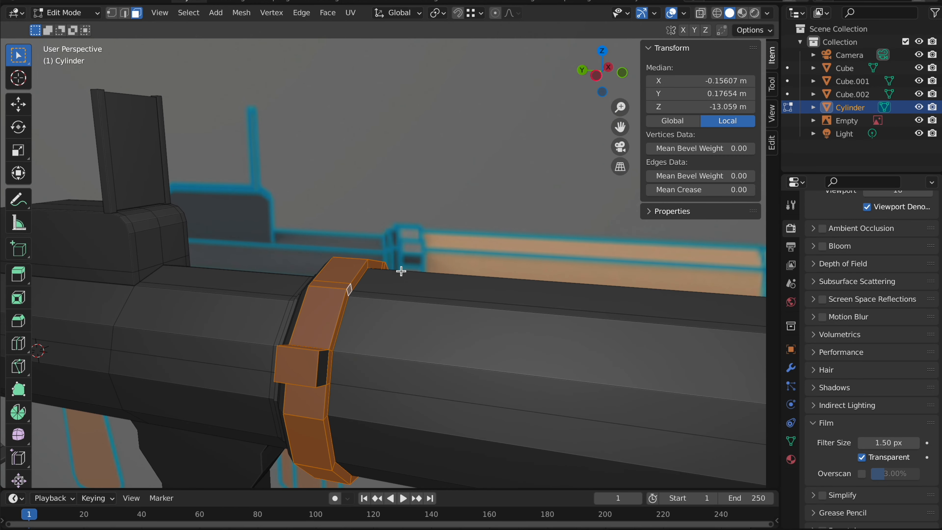
Complete the clamp band selection with its clasp faces and separate the band into its own object
key("KP_6")
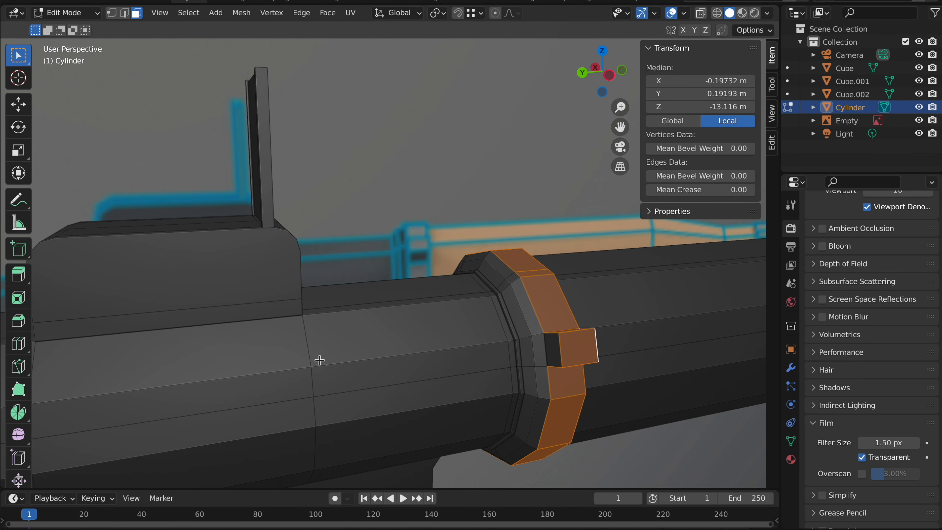
key("KP_4")
key("KP_4")
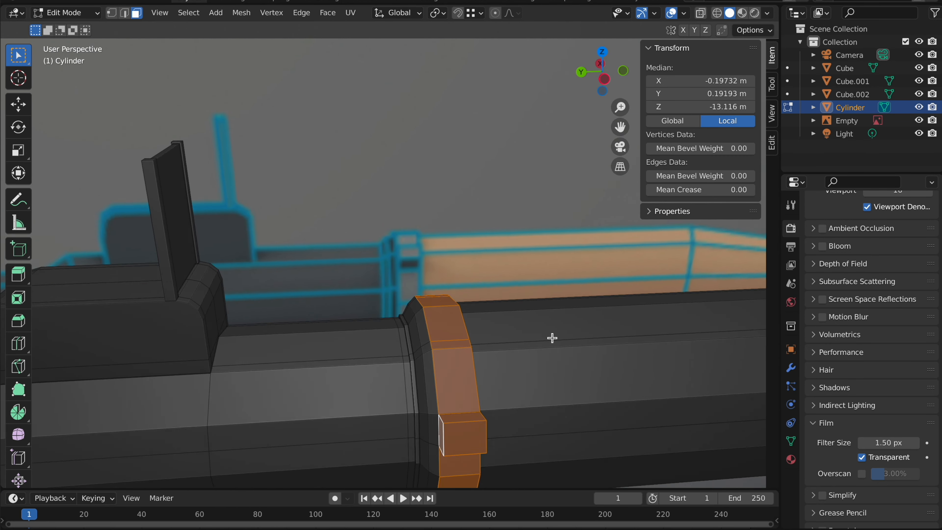
left_click(554, 339)
key("Tab")
scroll(452, 226, "down", 5)
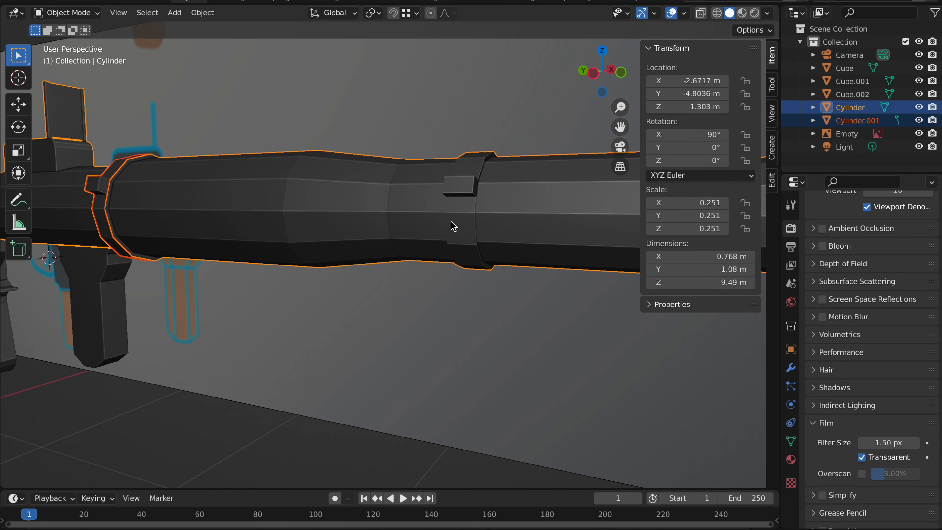
Open the launcher tube's mesh and select the outer face loop of the middle clamp band
left_click(475, 195)
key("KP_8")
key("KP_8")
left_click(431, 310)
key("Tab")
key("KP_4")
key("KP_4")
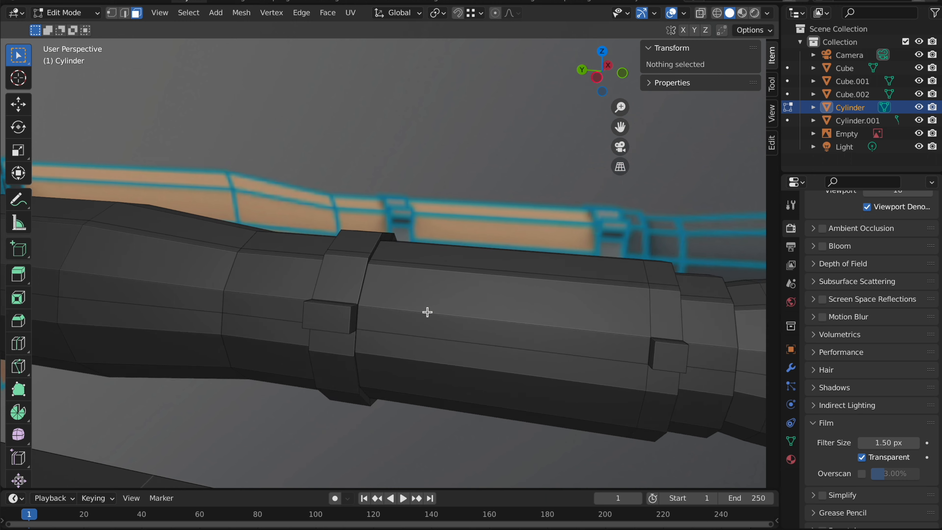
left_click(348, 257, "alt")
scroll(334, 237, "up", 4)
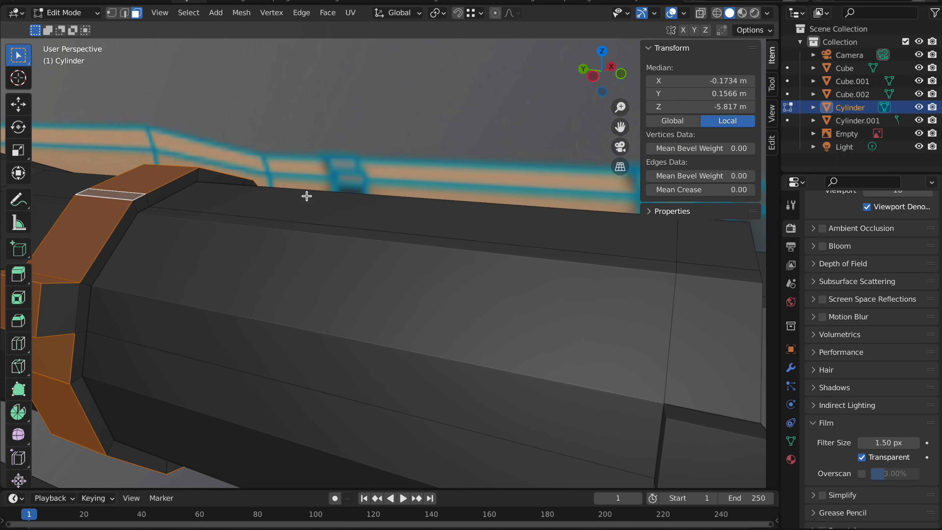
Complete the middle clamp band selection with the faces of its raised clasp
key("KP_4")
key("KP_4")
key("KP_4")
key("KP_4")
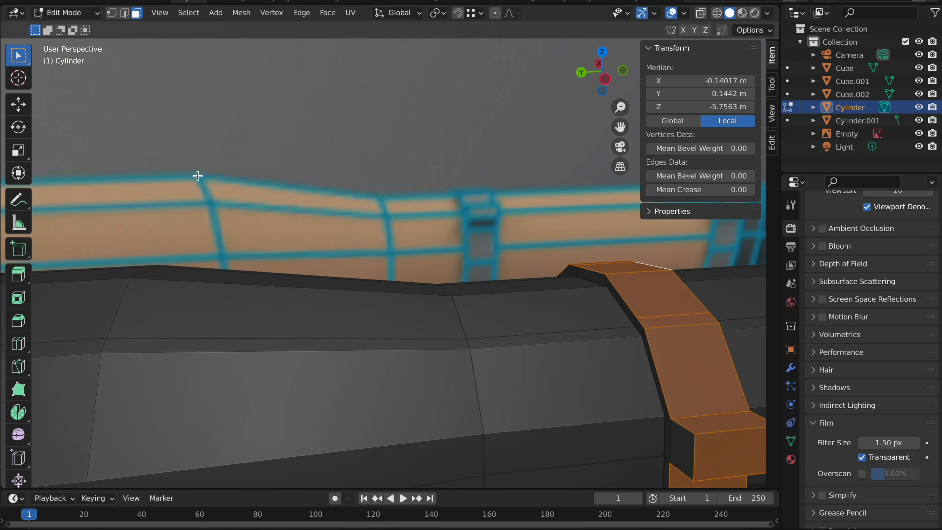
key("KP_4")
key("KP_4")
key("KP_4")
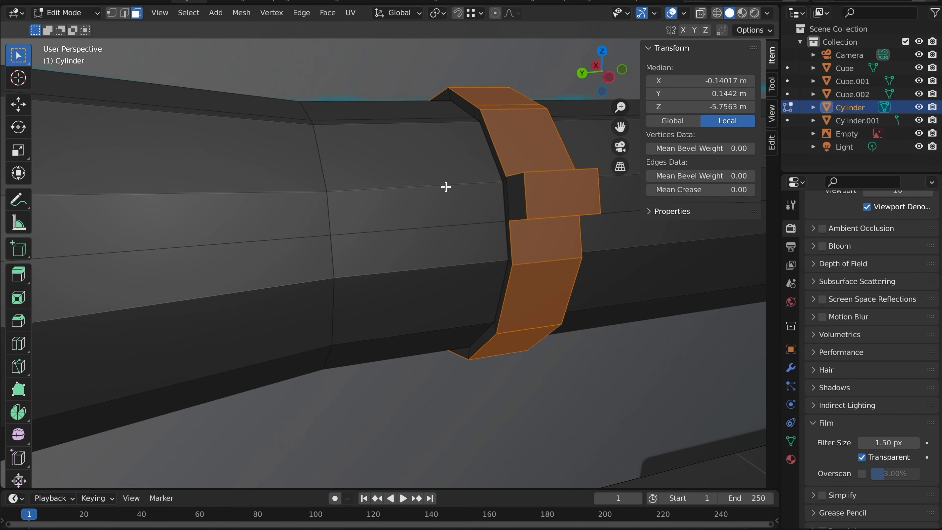
scroll(525, 111, "up", 5)
scroll(525, 111, "down", 5)
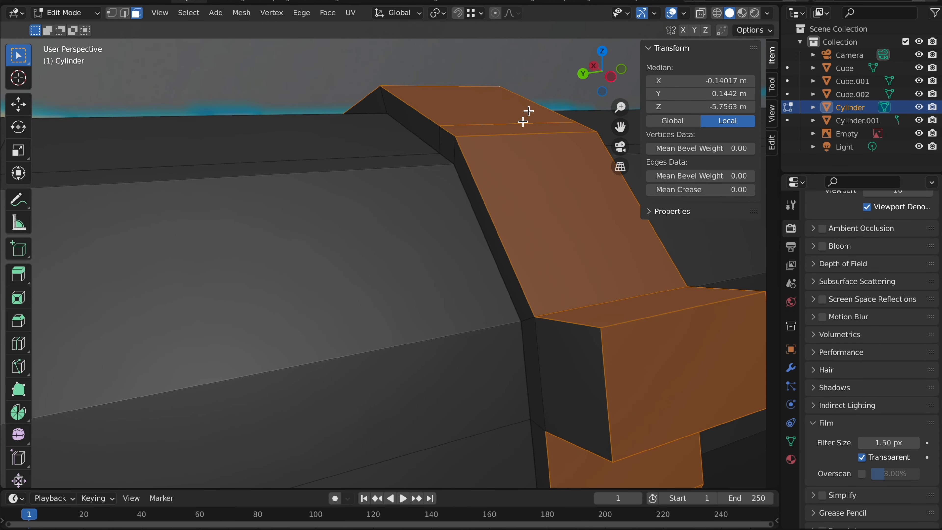
scroll(451, 146, "up", 4)
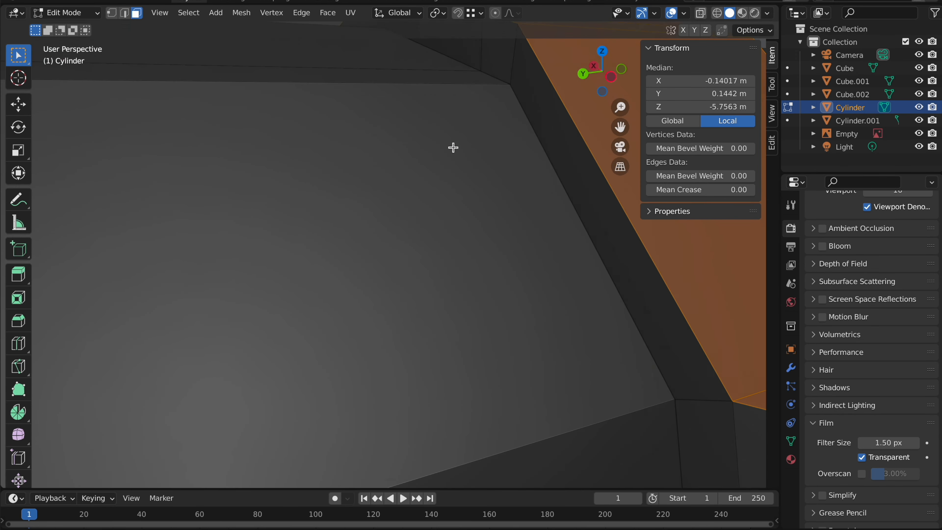
scroll(512, 76, "down", 2)
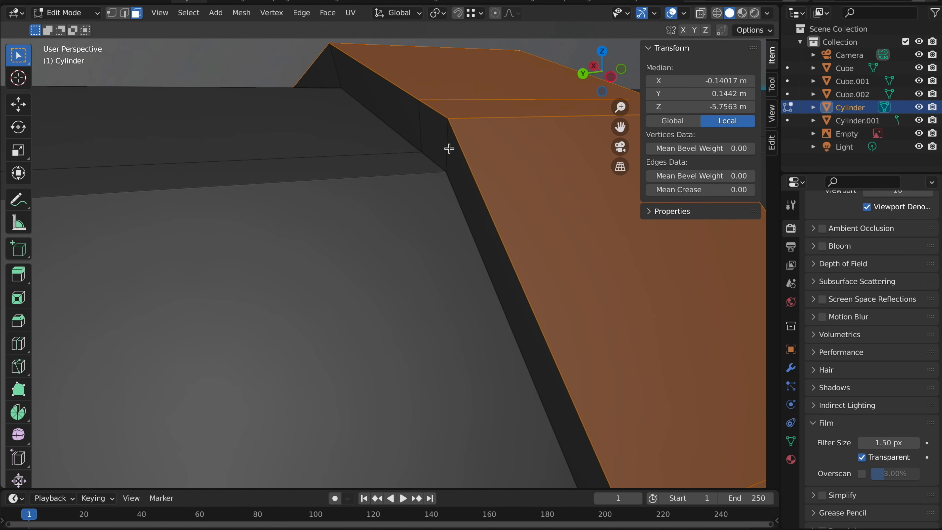
scroll(448, 147, "down", 6)
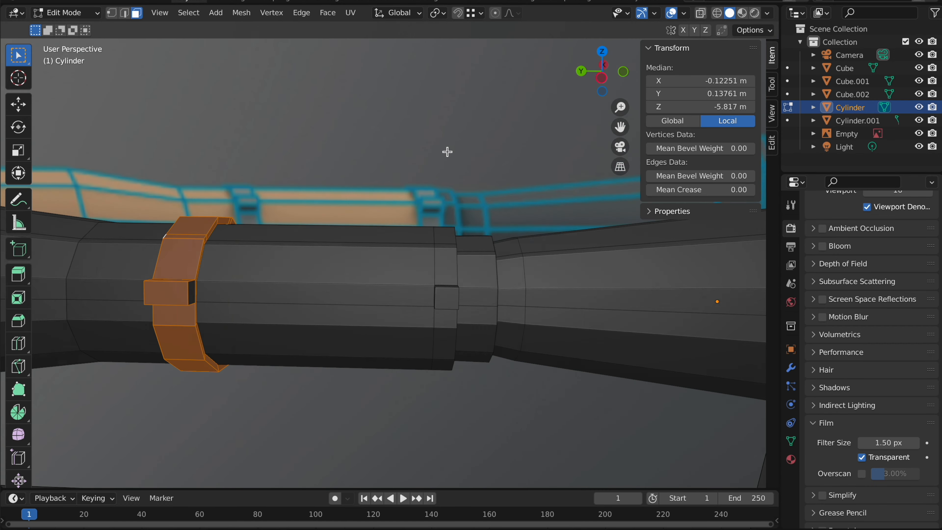
Extend the selection to the rear clamp band's outer face loop and clasp faces, just ahead of the nozzle collar
middle_click_drag(447, 151, 427, 159)
middle_click_drag(152, 275, 449, 266)
middle_click_drag(511, 292, 456, 212)
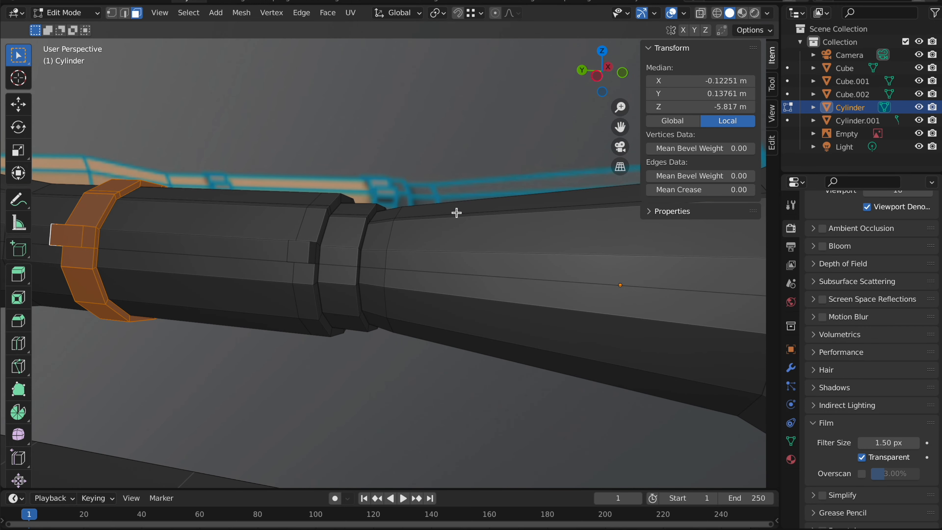
scroll(456, 212, "up", 6)
scroll(377, 189, "up", 2)
scroll(376, 189, "up", 2, "shift")
left_click(233, 263, "alt")
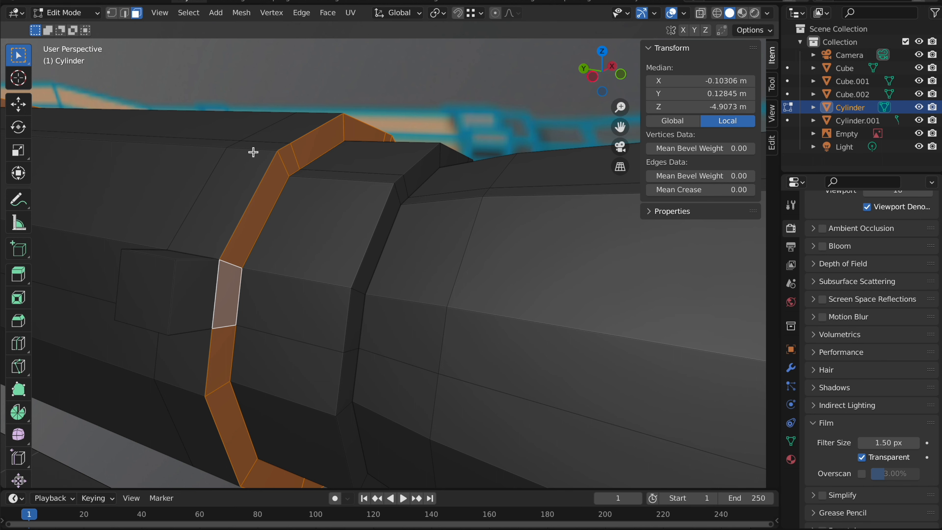
middle_click_drag(253, 151, 252, 151)
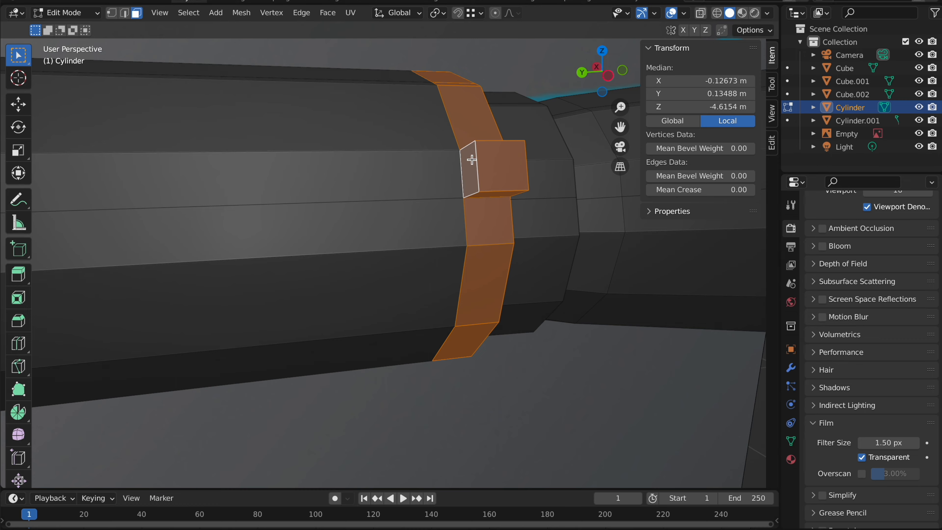
middle_click_drag(471, 160, 472, 160)
middle_click_drag(89, 223, 79, 214)
Undo the stray selection, separate the middle and rear clamp bands from the tube, and return to Object Mode
left_click(76, 207)
key("ctrl+z")
scroll(80, 200, "down", 6)
key("p")
left_click(248, 219)
key("Tab")
Select the separated middle and rear bands together with the front clamp band and join them into one object
left_click(331, 270)
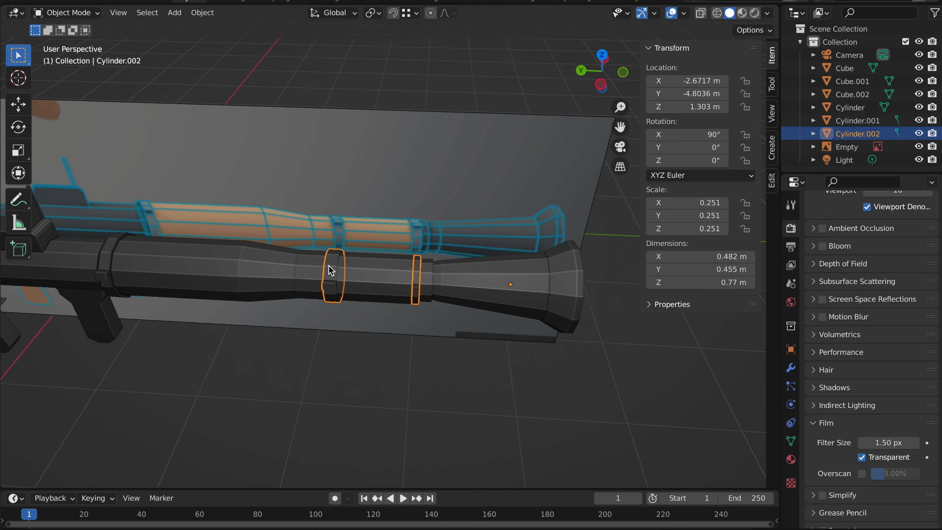
left_click(107, 267, "shift")
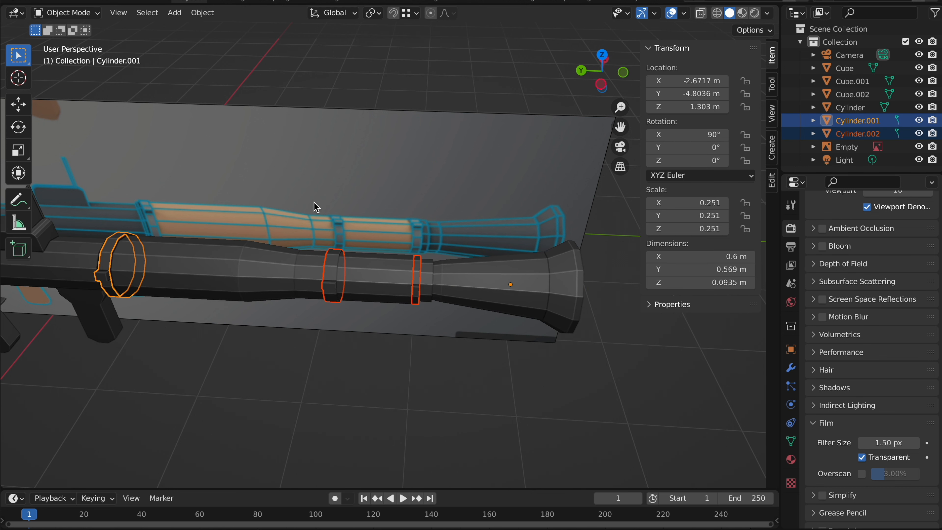
middle_click_drag(315, 207, 340, 237)
middle_click_drag(169, 205, 284, 262)
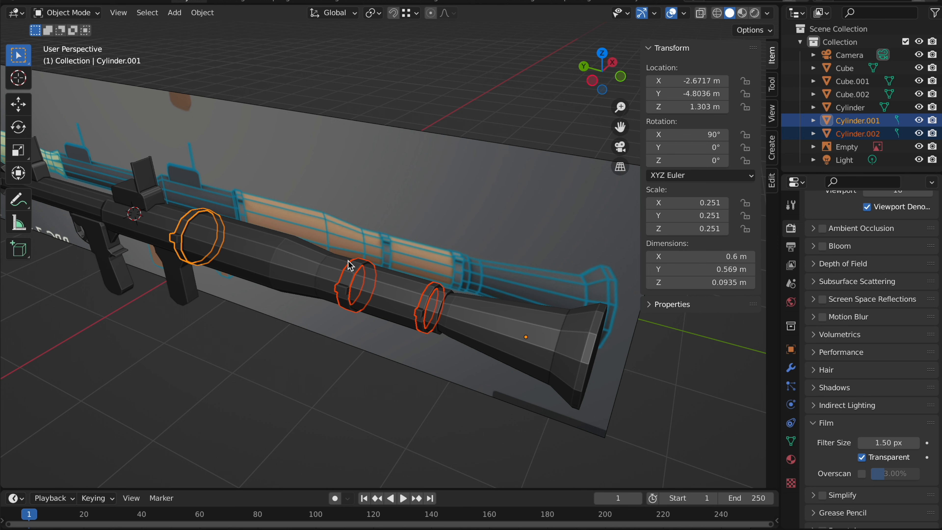
left_click(422, 75)
middle_click_drag(448, 202, 451, 204)
Open the tube's mesh in wireframe from the left side and select the flared rear nozzle with its collar
left_click(454, 310)
key("Tab")
middle_click_drag(454, 310, 434, 292)
key("z")
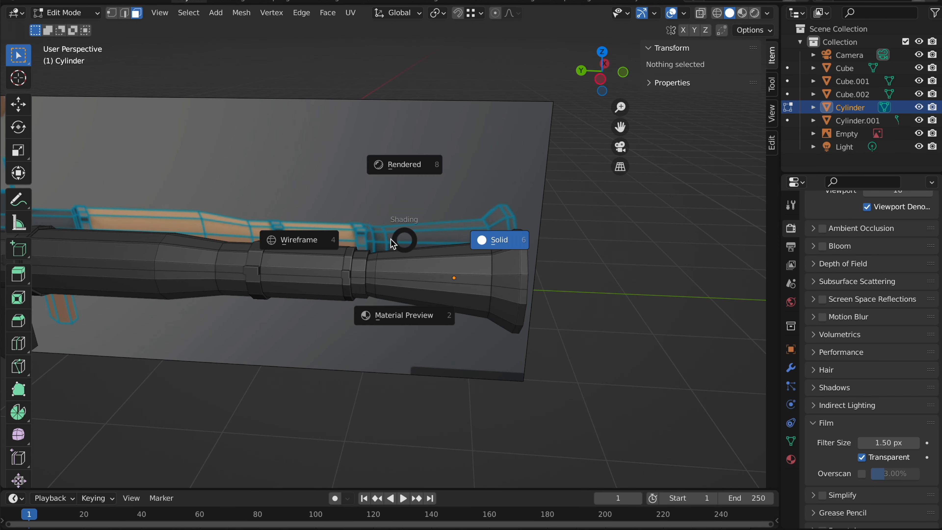
left_click(382, 242)
left_click(603, 65)
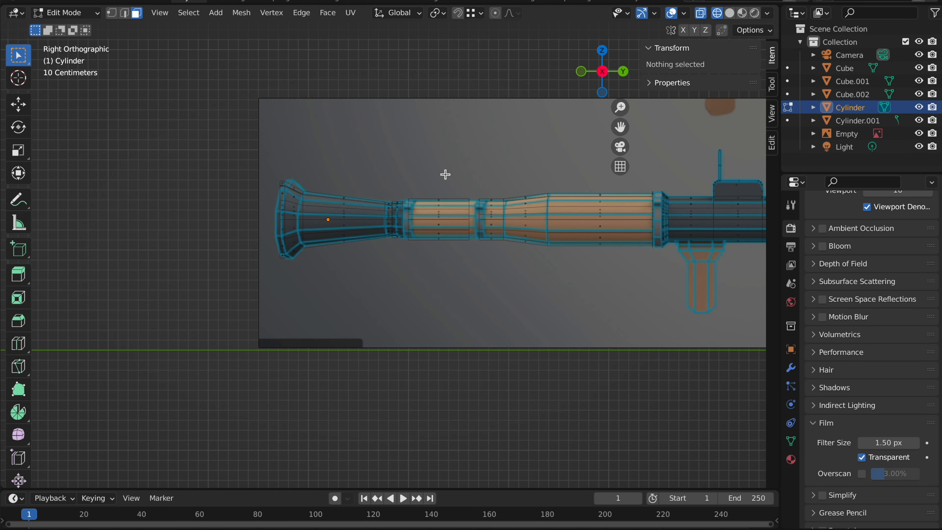
left_click(601, 72)
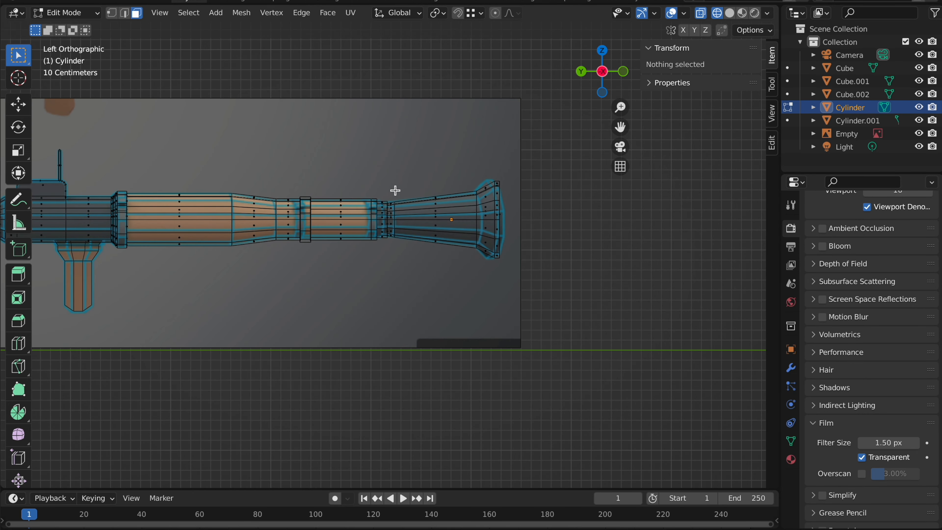
left_click_drag(377, 193, 621, 322)
left_click_drag(428, 172, 599, 350, "shift")
Return to solid shading, separate the rear nozzle into its own object, and leave the tube's mesh
key("z")
left_click(608, 237)
middle_click_drag(464, 201, 465, 201)
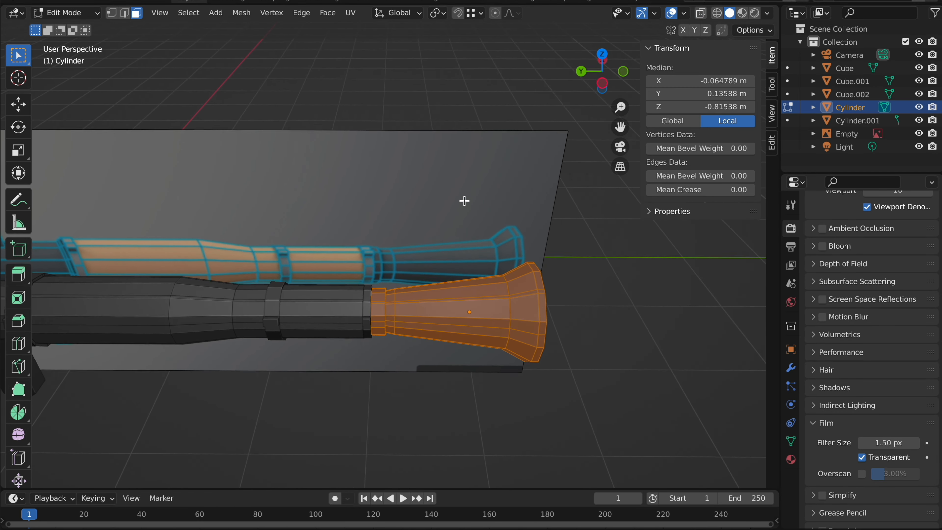
scroll(465, 201, "up", 3)
key("p")
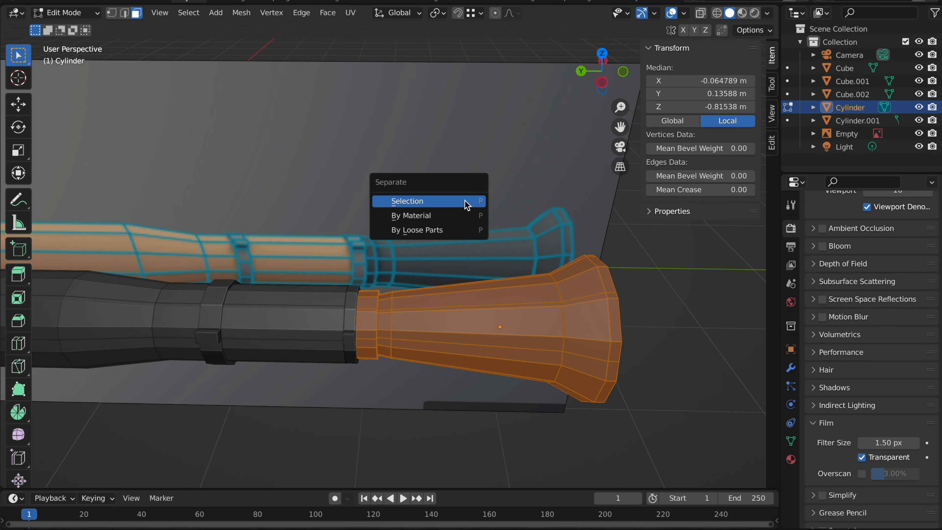
left_click(466, 201)
middle_click_drag(465, 200, 431, 196)
key("Tab")
left_click(303, 256)
left_click(305, 257)
middle_click_drag(305, 257, 304, 267)
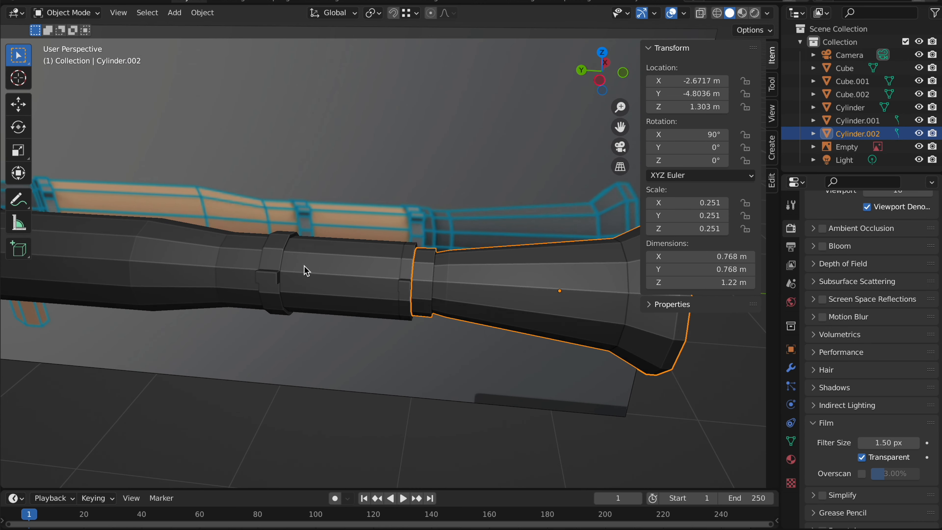
In the tube's wireframe left view, select the whole wood-coloured section from the front clamp band back to the nozzle
left_click(304, 267)
key("Tab")
key("Tab")
scroll(316, 247, "right", 2)
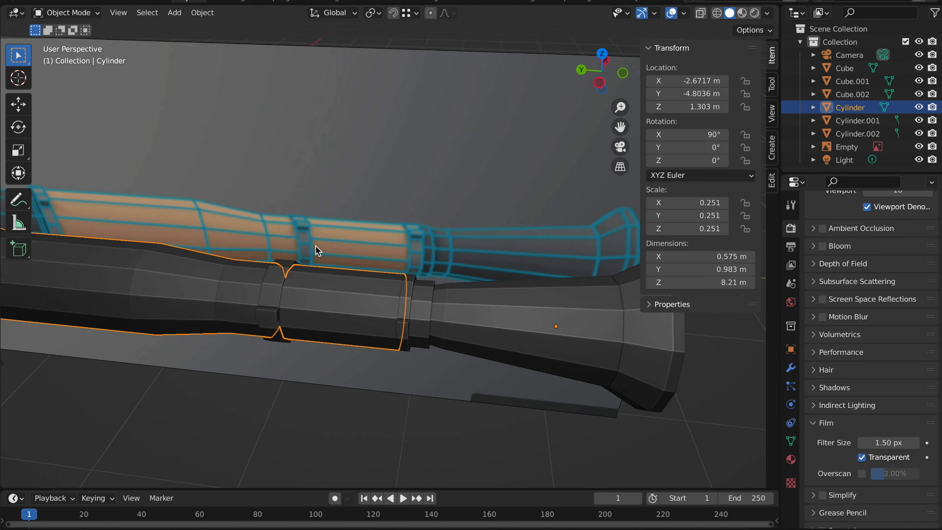
scroll(315, 247, "left", 6, "shift")
scroll(315, 246, "left", 4)
key("alt+z")
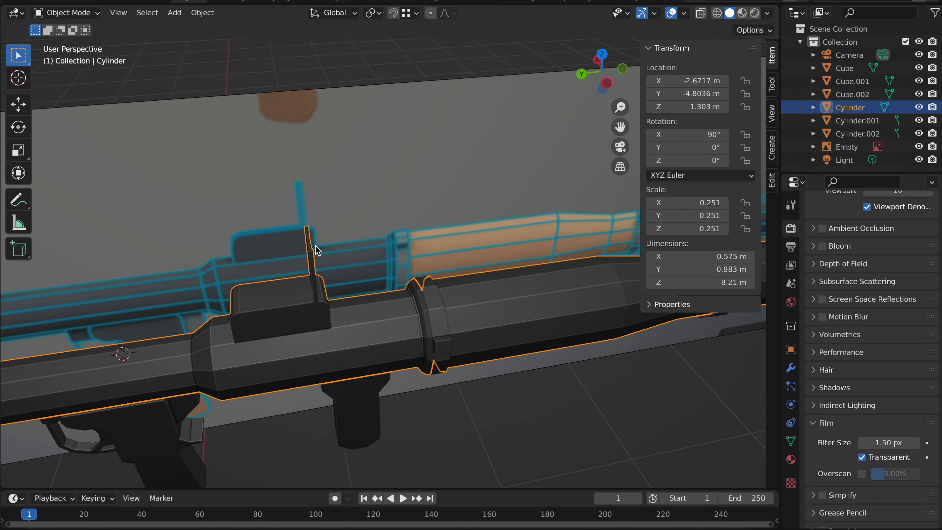
key("ctrl+KP_3")
key("Tab")
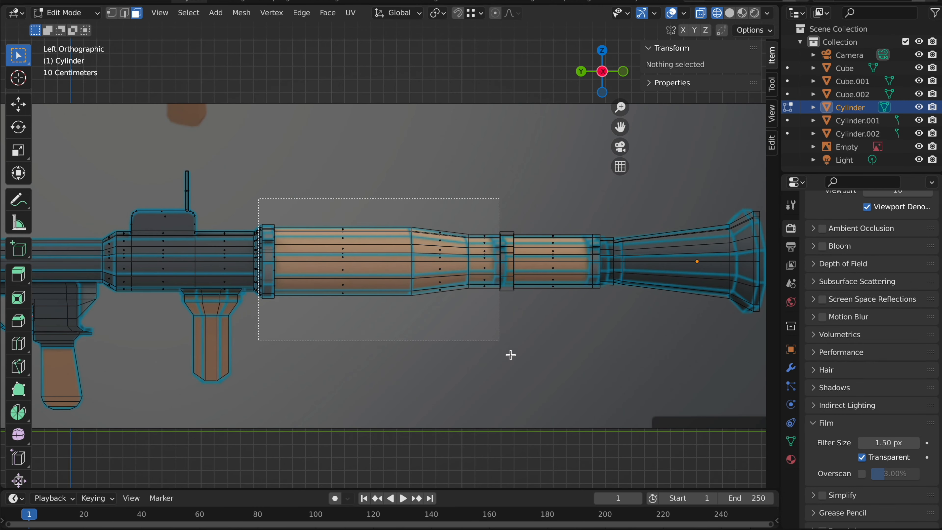
left_click_drag(592, 358, 592, 358)
left_click_drag(263, 216, 662, 420)
Separate the wood-coloured tube section into its own object and return to solid shading
key("p")
left_click(537, 340)
key("z")
left_click(482, 227)
mouse_move(436, 191)
middle_mouse_down()
mouse_move(418, 216)
mouse_move(534, 182)
middle_mouse_up()
key("shift+Tab")
key("Tab")
left_click(283, 267)
middle_click_drag(278, 268, 371, 208)
Separate the dark tube section carrying both sights from the warhead, selecting it in the wireframe left view
left_click(371, 208)
key("Tab")
middle_click_drag(284, 160, 283, 160)
left_click(604, 83)
key("z")
left_click(262, 181)
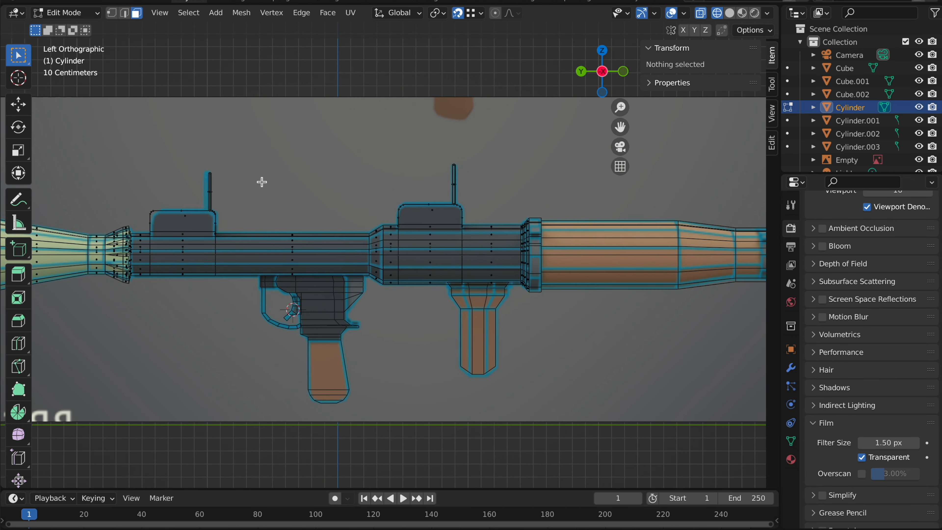
mouse_move(304, 296)
left_mouse_down()
mouse_move(481, 372)
mouse_move(533, 375)
left_mouse_up()
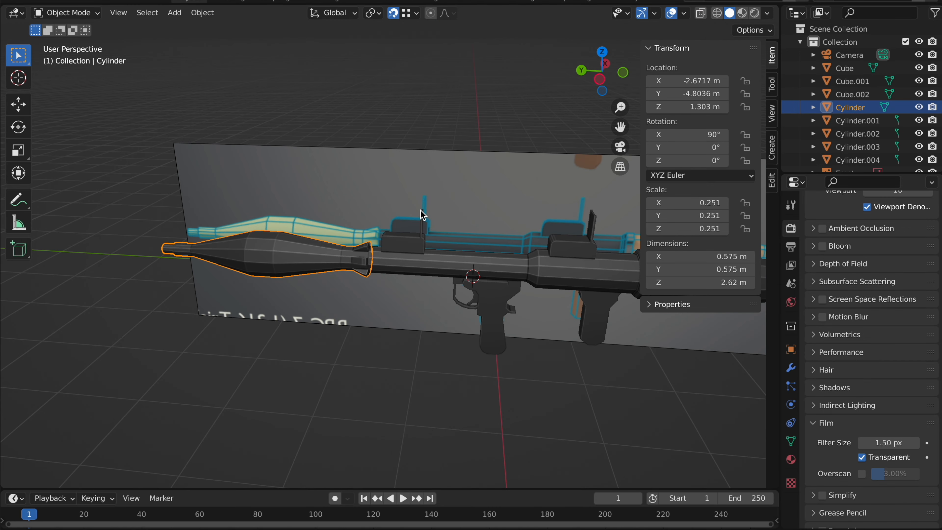
Examine the separated warhead and sight-bearing tube section from several angles, selecting each to check its extent
mouse_move(411, 189)
middle_mouse_down()
mouse_move(368, 215)
mouse_move(412, 193)
middle_mouse_up()
scroll(423, 215, "up", 2)
left_click(448, 281)
middle_click_drag(448, 280, 334, 277, "shift")
scroll(448, 280, "down", 2)
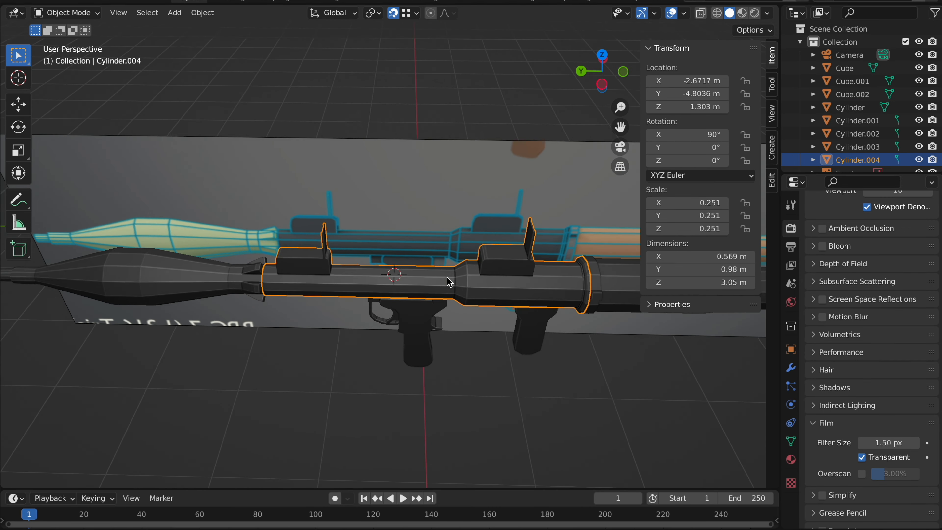
middle_click_drag(448, 252, 205, 193)
left_click(427, 275)
middle_click_drag(426, 275, 429, 236)
middle_click_drag(505, 228, 939, 224, "shift")
scroll(505, 228, "up", 1)
middle_click_drag(569, 197, 337, 210, "shift")
left_click(403, 208)
middle_click_drag(469, 196, 395, 195, "shift")
middle_click_drag(469, 196, 450, 169)
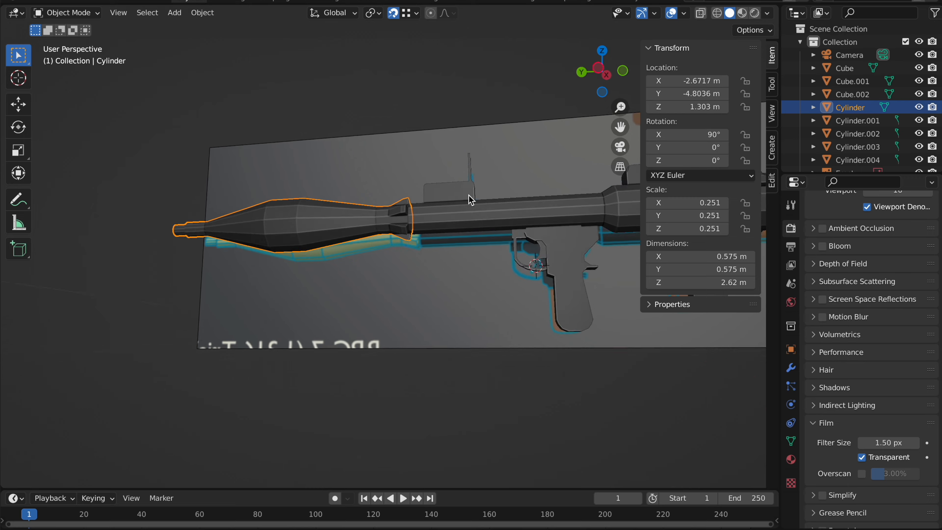
scroll(471, 197, "up", 1)
middle_click_drag(585, 218, 399, 219, "shift")
middle_click_drag(585, 218, 597, 228)
Open the lower receiver's mesh in wireframe from the left and select the frame and trigger guard above the pistol grip
key("z")
left_click(445, 219)
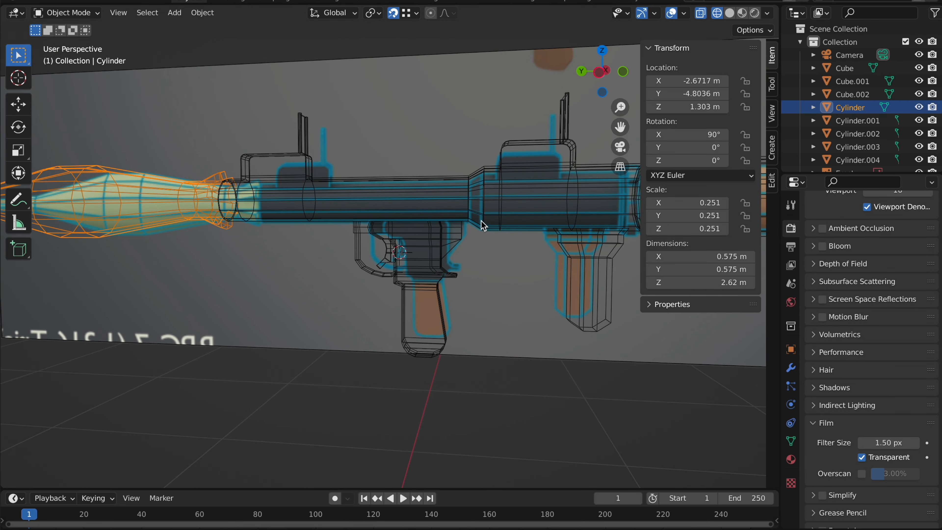
middle_click_drag(483, 225, 432, 224)
left_click(432, 225)
left_click(598, 72)
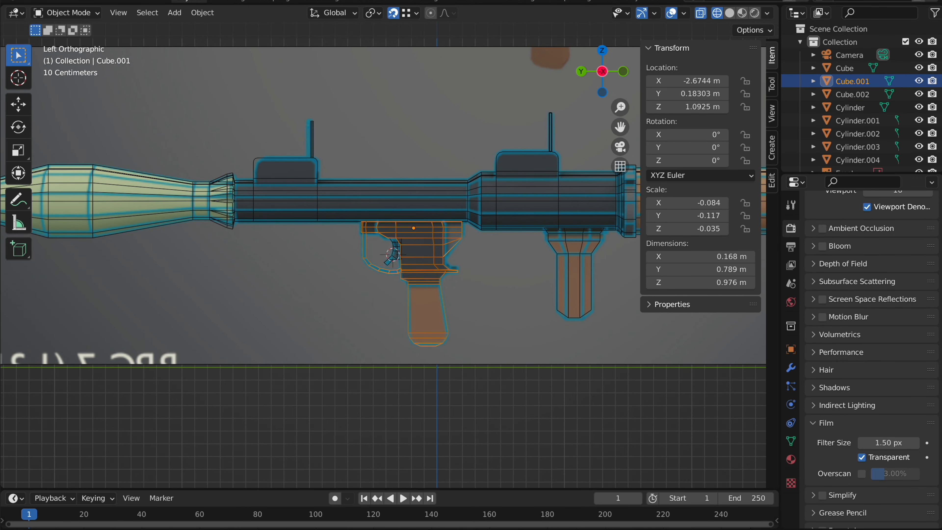
scroll(522, 133, "up", 4)
key("Tab")
left_click_drag(287, 133, 548, 310)
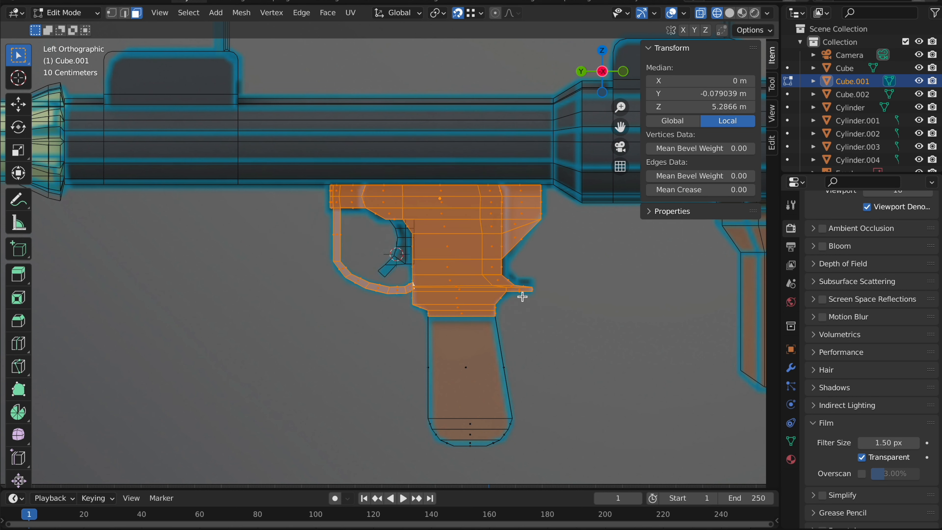
Separate the receiver frame from the pistol grip, return to solid shading, and select the grip object
key("p")
left_click(513, 297)
key("z")
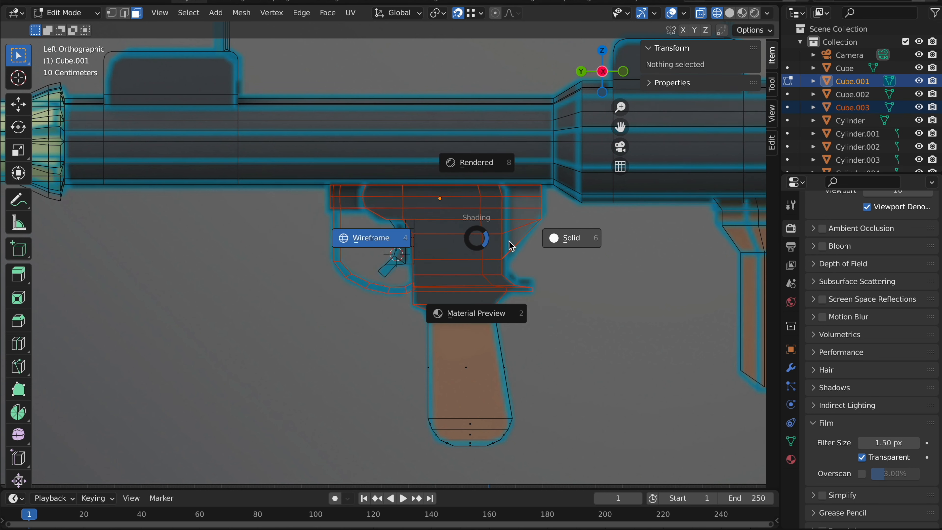
left_click(513, 245)
key("Tab")
left_click(461, 320)
left_click(460, 339)
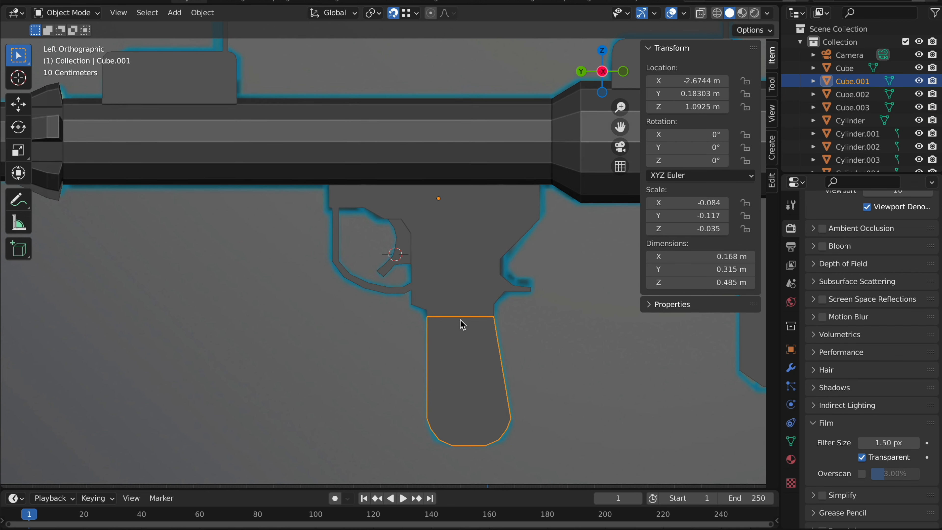
Examine the foregrip against the reference in wireframe and return to solid shading
key("alt+z")
scroll(446, 243, "right", 7, "shift")
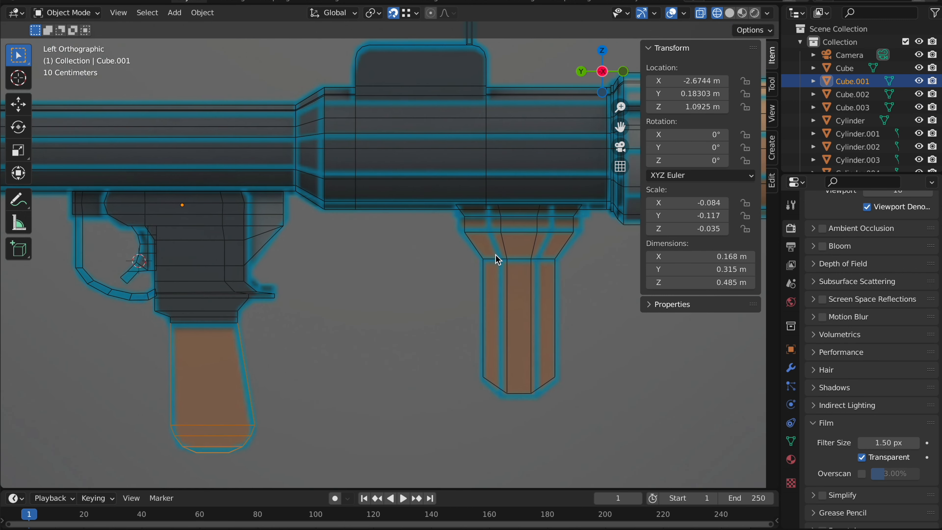
left_click(497, 257)
left_click(503, 245)
mouse_move(454, 195)
middle_mouse_down()
mouse_move(489, 208)
mouse_move(454, 193)
middle_mouse_up()
key("z")
left_click(481, 197)
Join the pistol grip, foregrip and rear tube covering into one object
left_click(296, 320)
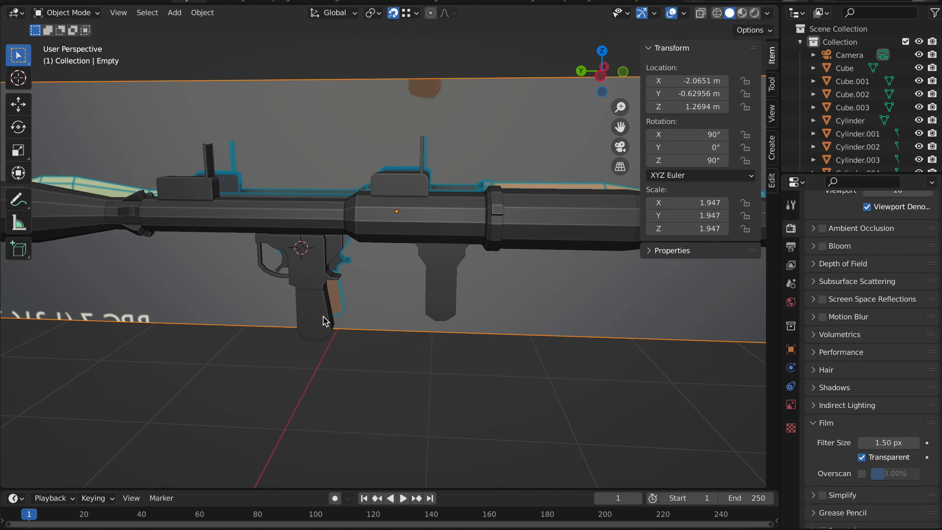
left_click(319, 320)
left_click(440, 259, "shift")
scroll(440, 259, "right", 6, "shift")
scroll(440, 259, "up", 2)
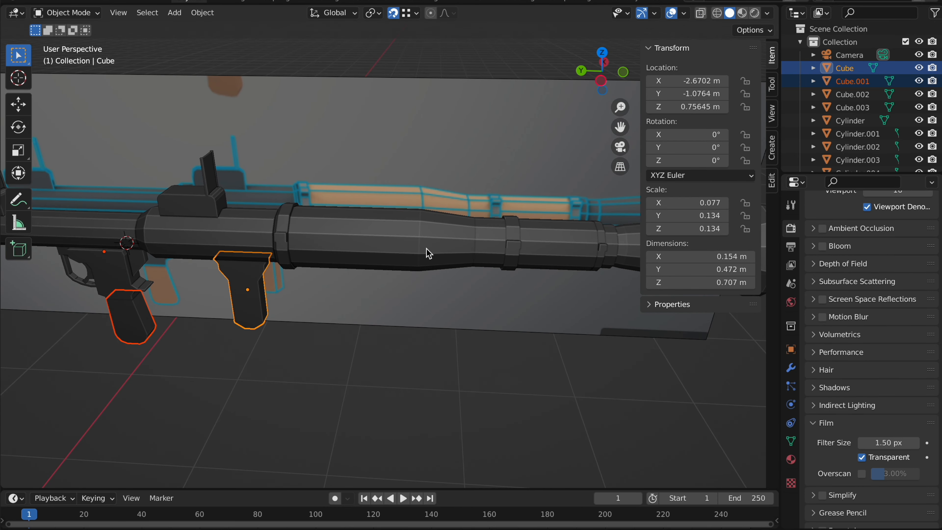
left_click(426, 251, "shift")
scroll(426, 248, "down", 3)
scroll(425, 248, "down", 1)
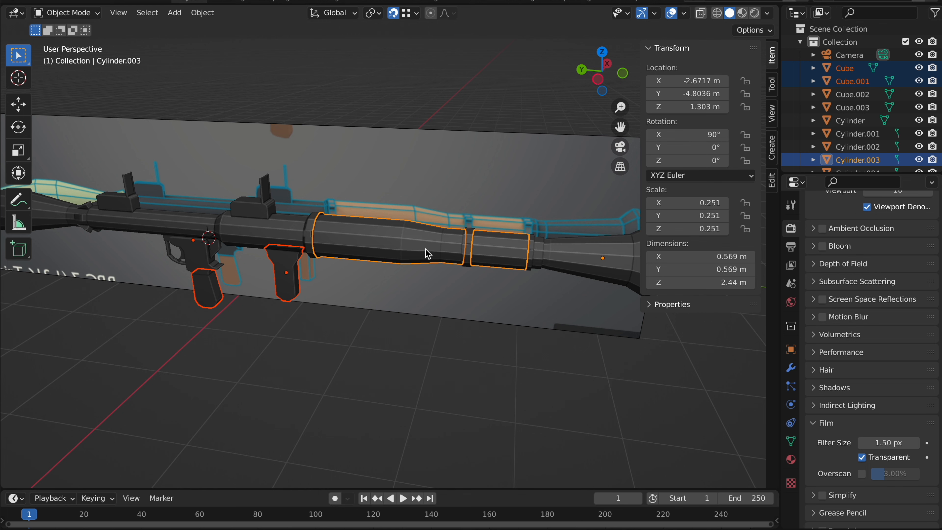
key("ctrl+j")
scroll(428, 254, "down", 2)
scroll(435, 152, "up", 2)
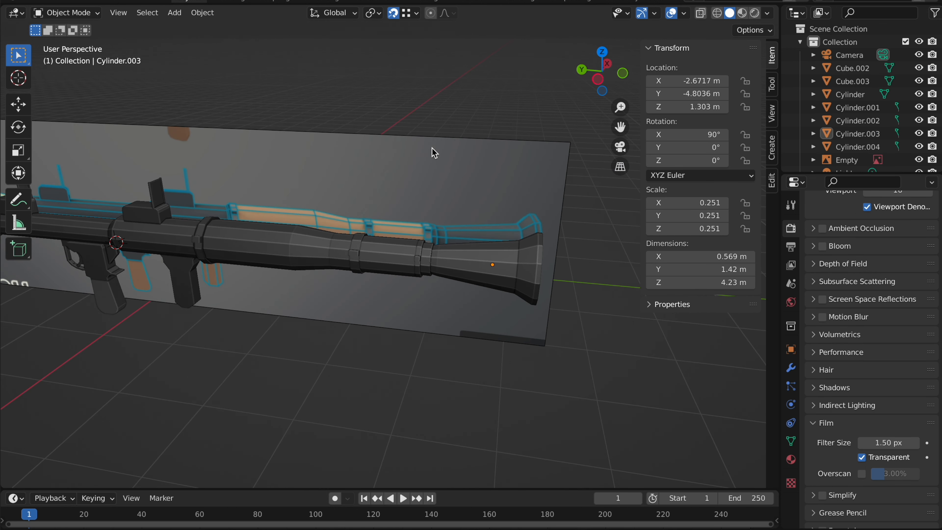
Join the flared rear nozzle with the sight-bearing tube section into one object
middle_click_drag(484, 266, 415, 263)
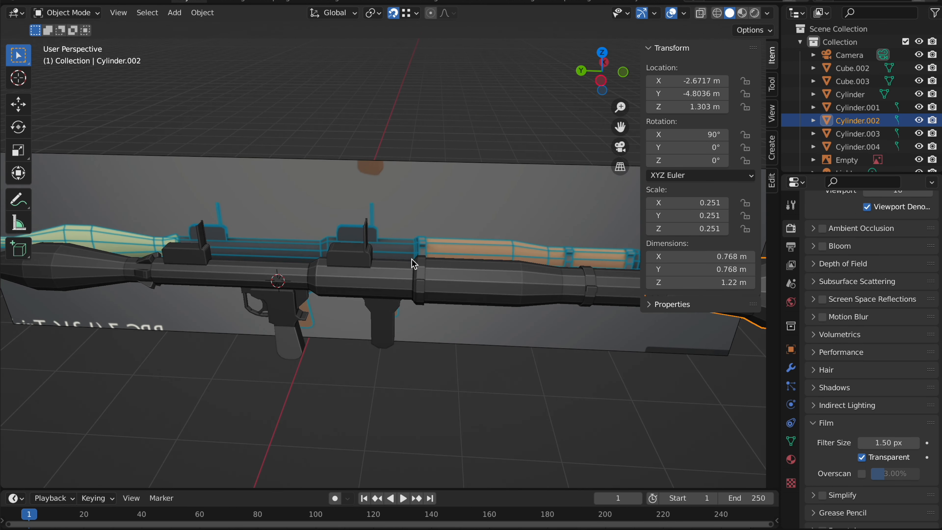
left_click(385, 273, "shift")
scroll(382, 268, "left", 5, "shift")
key("ctrl+j")
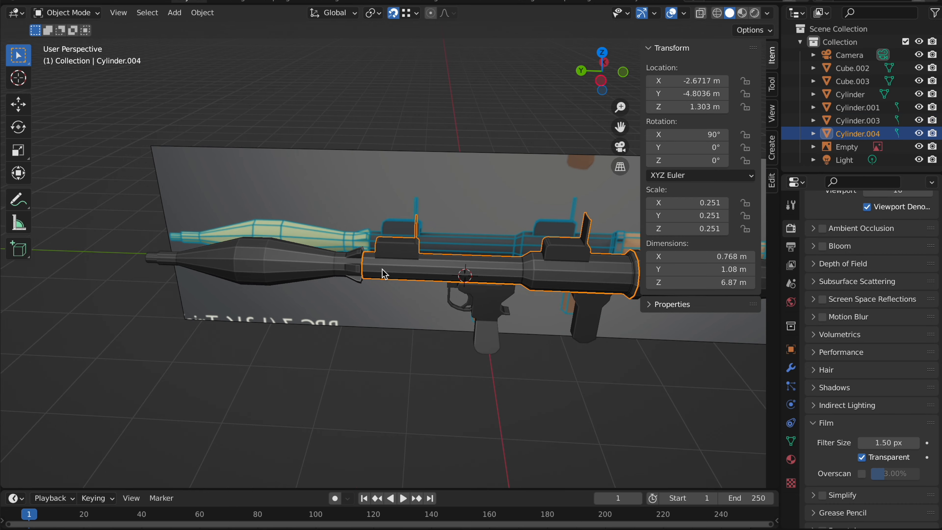
scroll(422, 260, "right", 7, "shift")
key("Tab")
key("Tab")
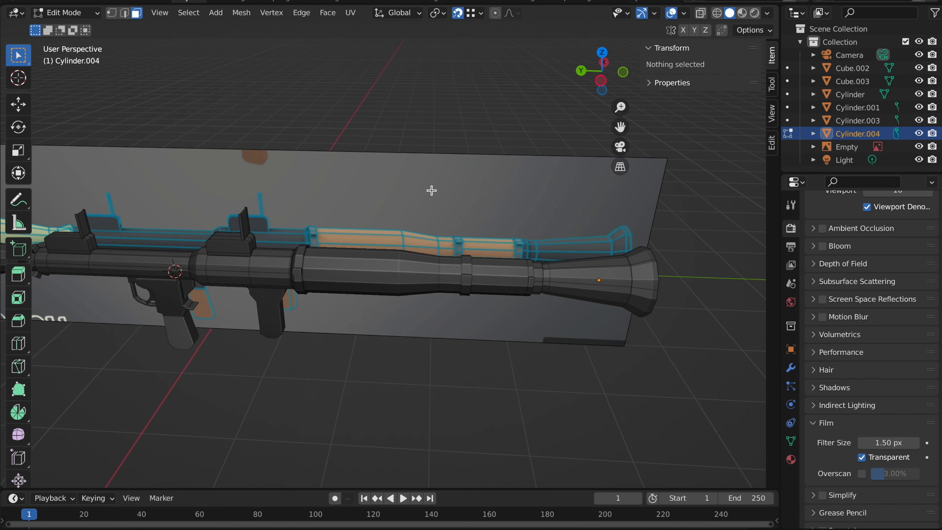
Join the receiver frame and trigger guard with the combined tube and nozzle object
left_click(421, 130)
left_click(263, 259)
scroll(263, 259, "down", 6)
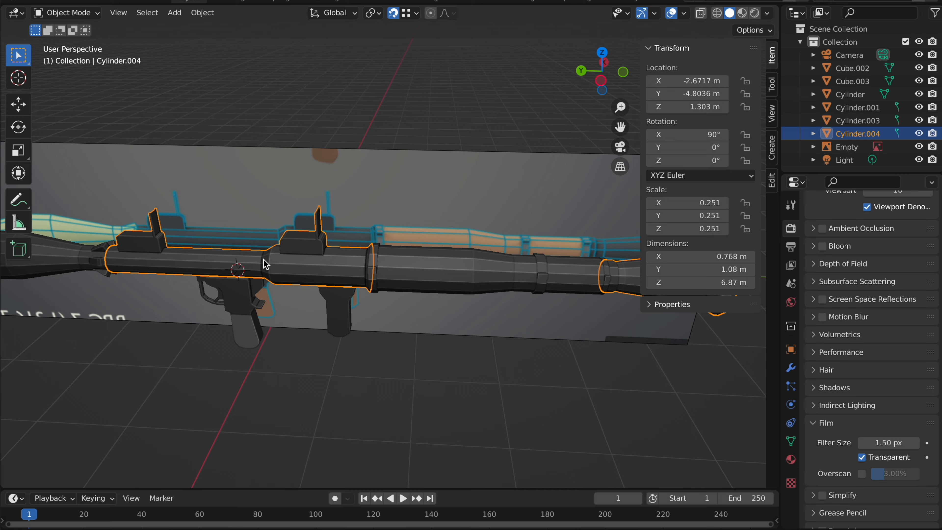
scroll(264, 259, "left", 2, "shift")
left_click(319, 254, "shift")
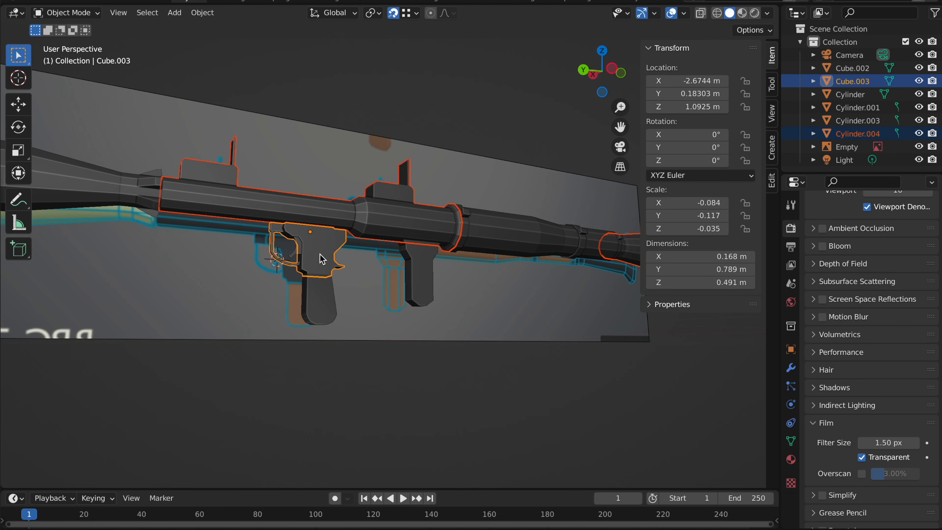
scroll(320, 254, "up", 5)
key("ctrl+j")
scroll(323, 259, "left", 3)
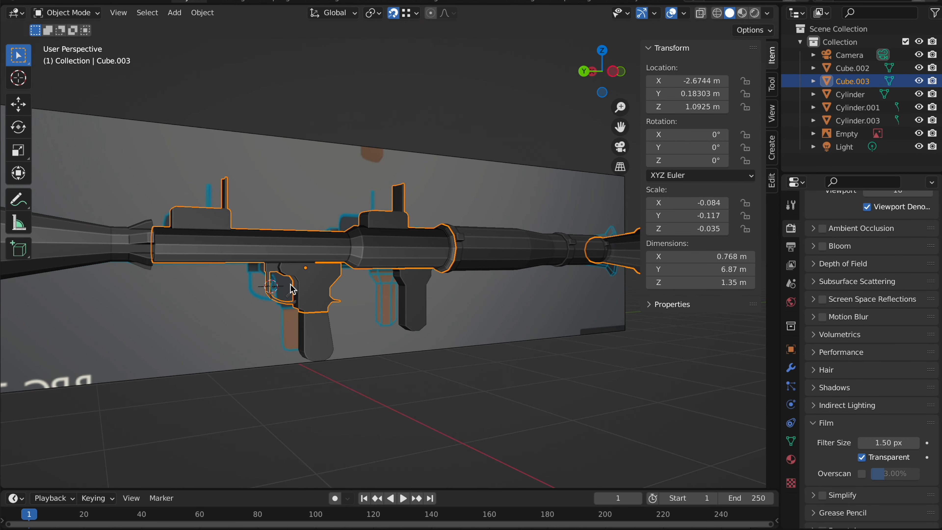
Join the trigger with the combined tube, nozzle and receiver object and clear the selection
left_click(293, 289)
left_click(309, 280, "shift")
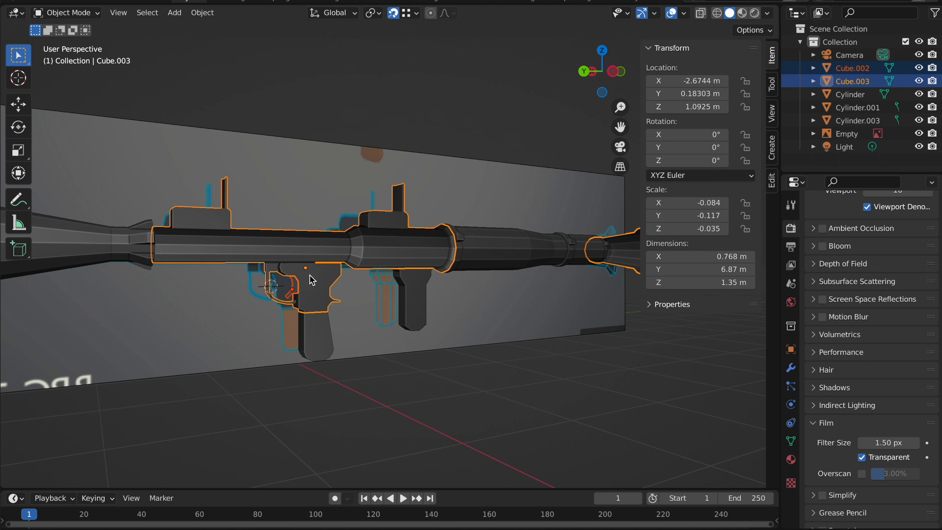
key("ctrl+j")
left_click(333, 113)
scroll(333, 113, "down", 3)
scroll(333, 114, "left", 5)
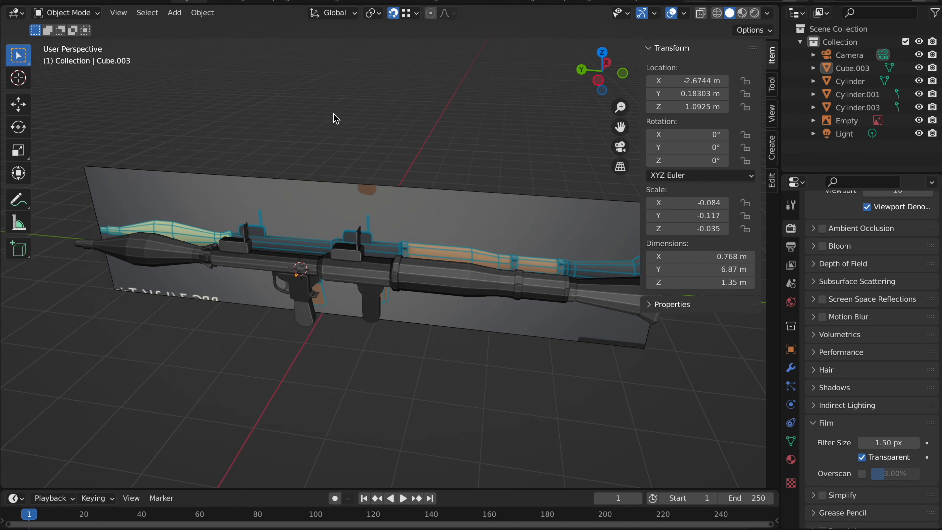
Open the combined body's mesh for editing and select the panel faces between the rear sight's two posts
scroll(333, 113, "up", 5)
left_click(313, 232)
scroll(315, 236, "down", 2)
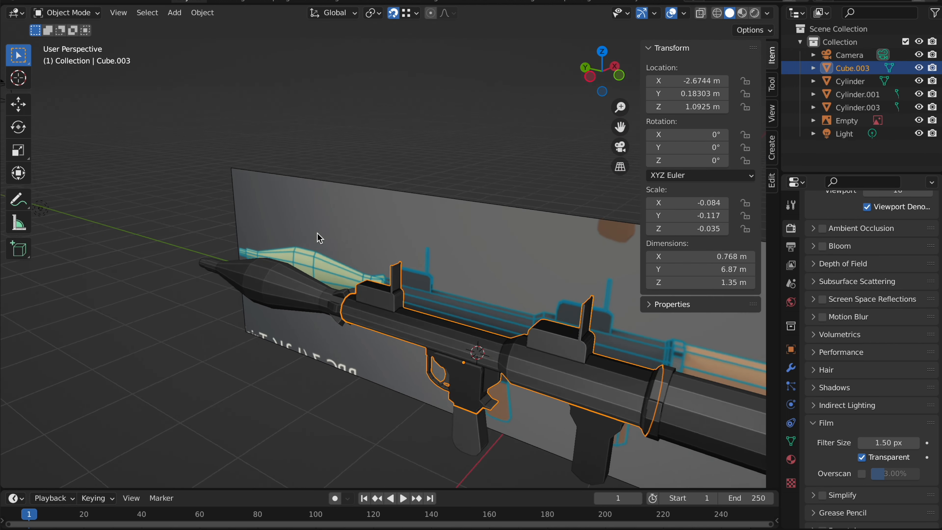
scroll(306, 232, "up", 4)
scroll(306, 232, "up", 5)
key("Tab")
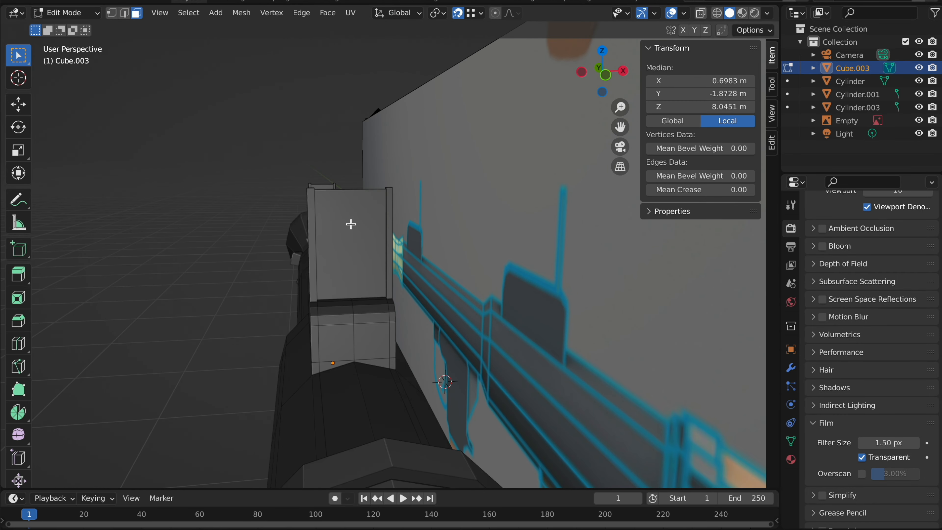
scroll(348, 224, "down", 4)
scroll(351, 224, "right", 5, "shift")
scroll(350, 224, "left", 10)
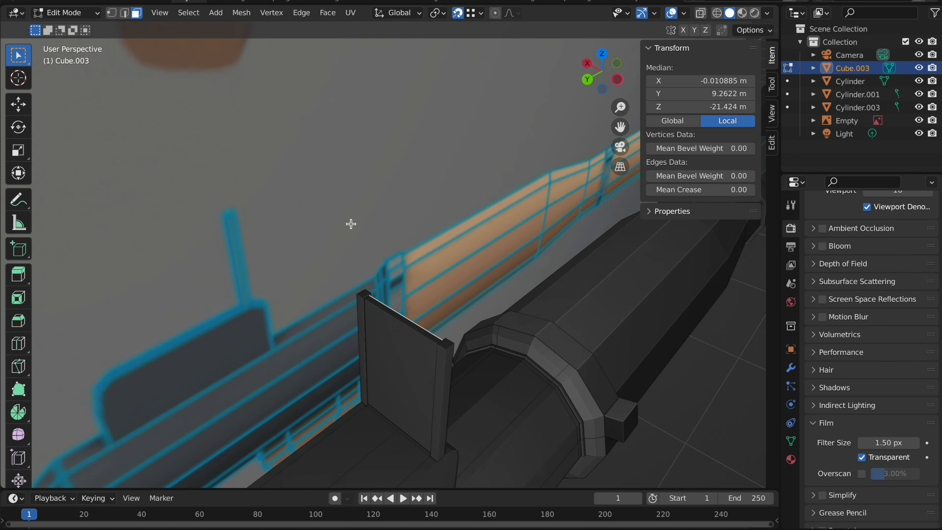
left_click(536, 340)
right_click(536, 340)
scroll(536, 340, "down", 8)
scroll(536, 340, "up", 5)
scroll(536, 340, "down", 3)
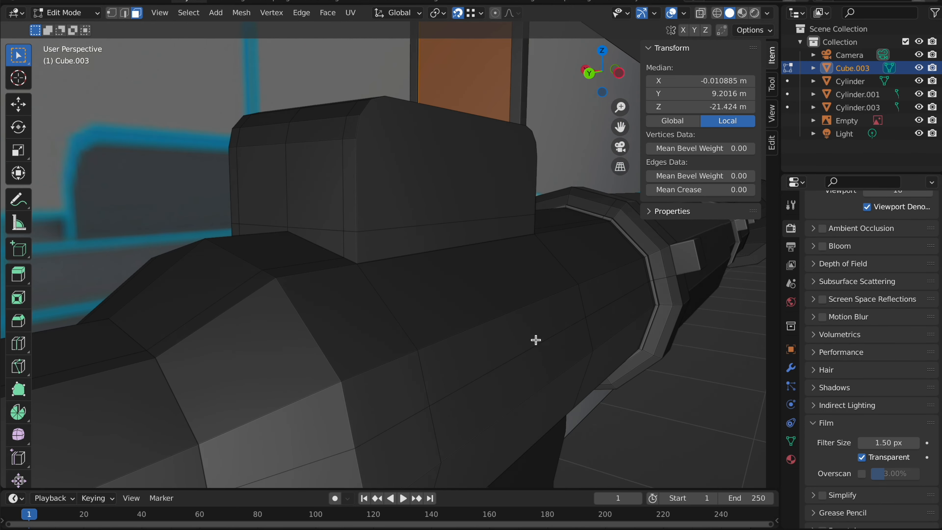
Check the rear sight panel selection in another shading mode and separate the panel into its own object
scroll(536, 340, "up", 6)
key("z")
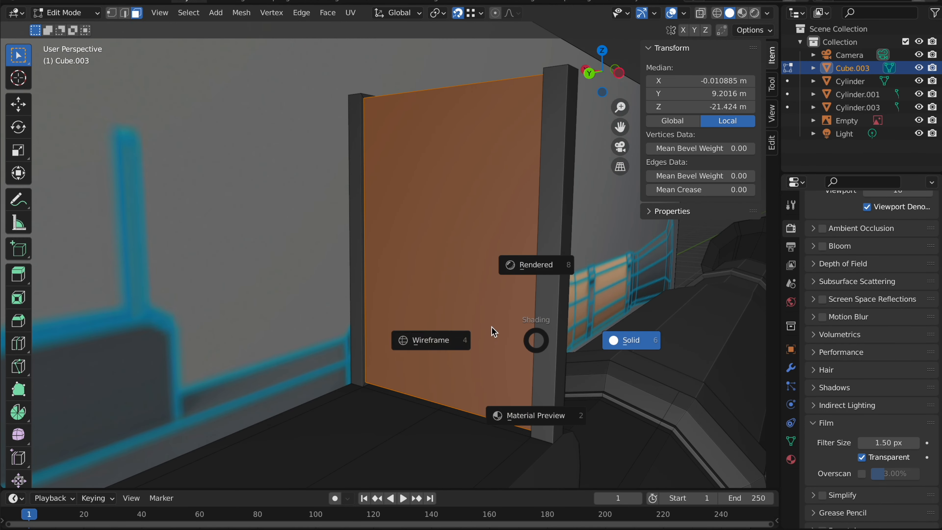
left_click(473, 320)
scroll(473, 320, "up", 5)
scroll(473, 321, "down", 3)
middle_click_drag(473, 321, 484, 309)
key("p")
left_click(488, 309)
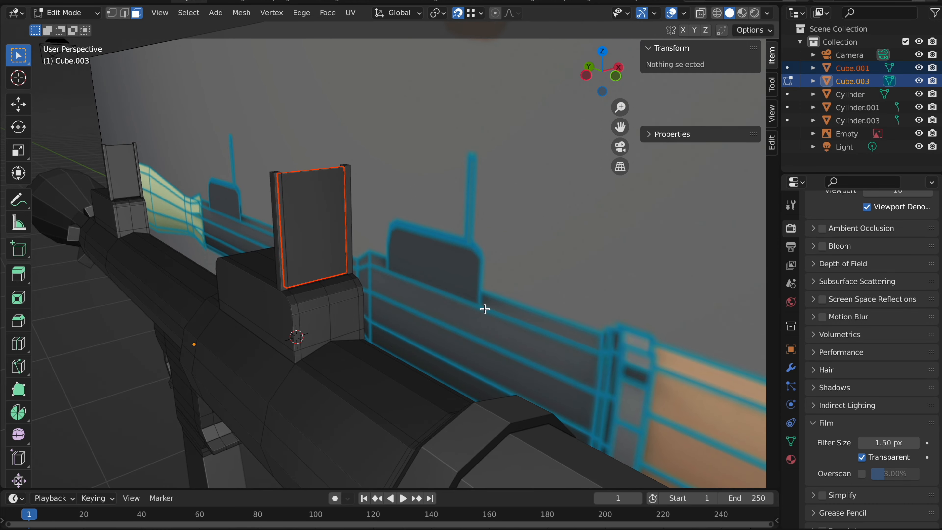
Move the separated rear sight panel away from its posts to check it, and undo the move
key("Tab")
left_click(318, 225)
key("g")
left_click(202, 284)
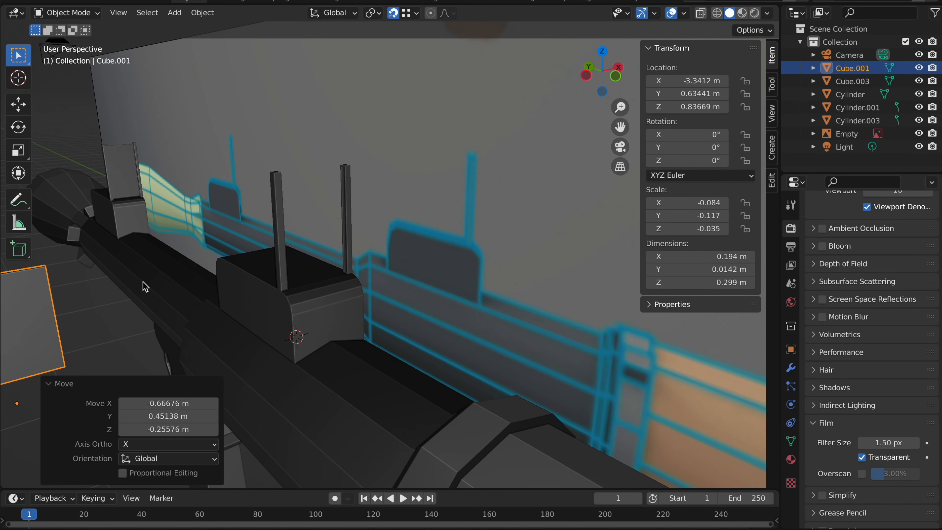
key("ctrl+z")
Open the main body's mesh and select all panel faces between the front sight's posts, including the hidden bottom face
key("KP_Decimal")
left_click(315, 239)
key("Tab")
left_click(315, 241)
middle_click_drag(315, 242, 593, 282)
left_click(599, 285, "shift")
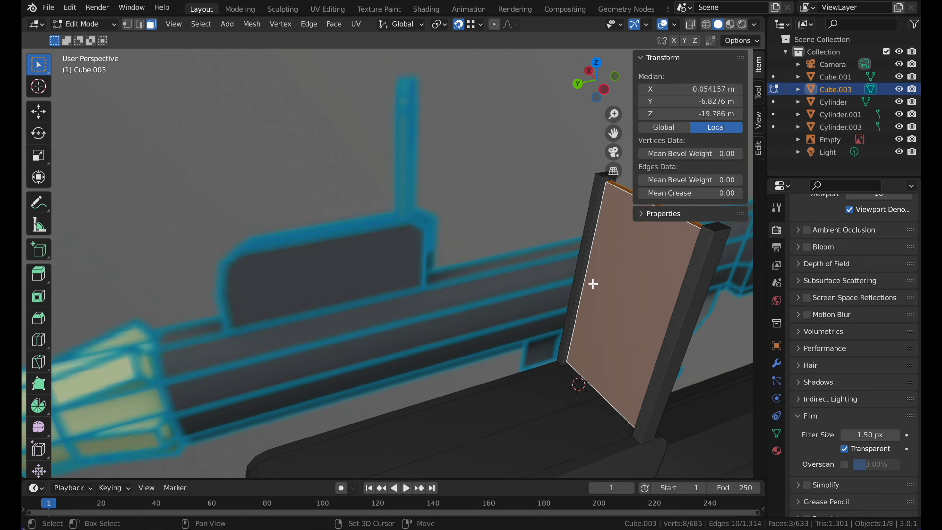
key("alt+z")
middle_click_drag(515, 282, 515, 282)
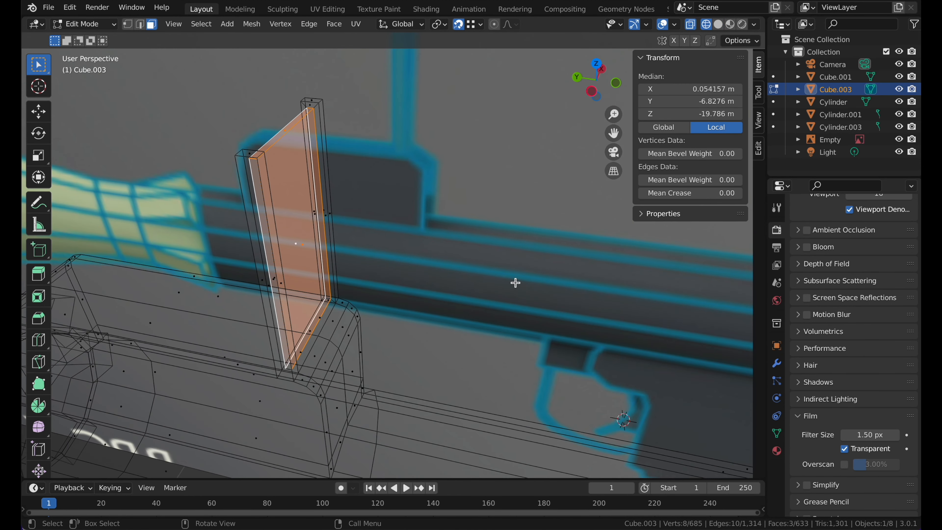
left_click(315, 328, "shift")
Return to solid shading and separate the front sight panel from the main body into its own object
key("z")
left_click(414, 260)
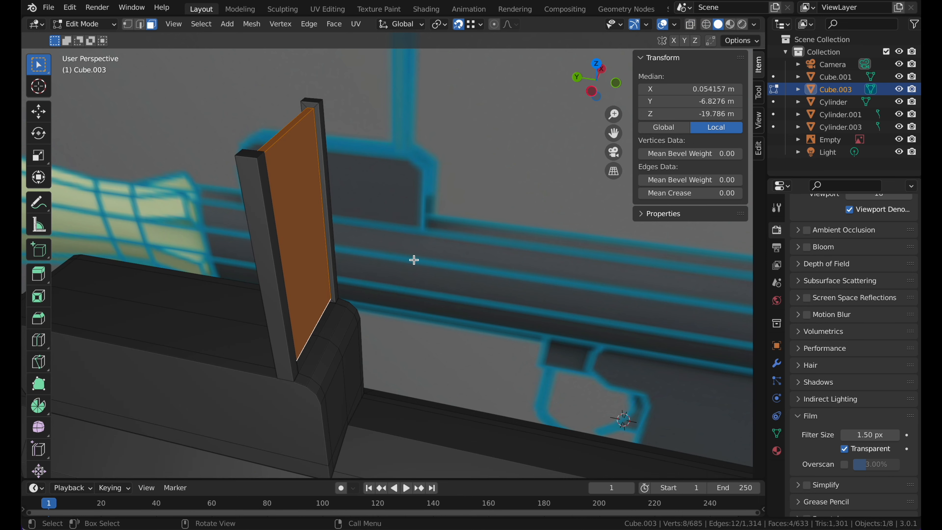
key("p")
left_click(414, 260)
key("Tab")
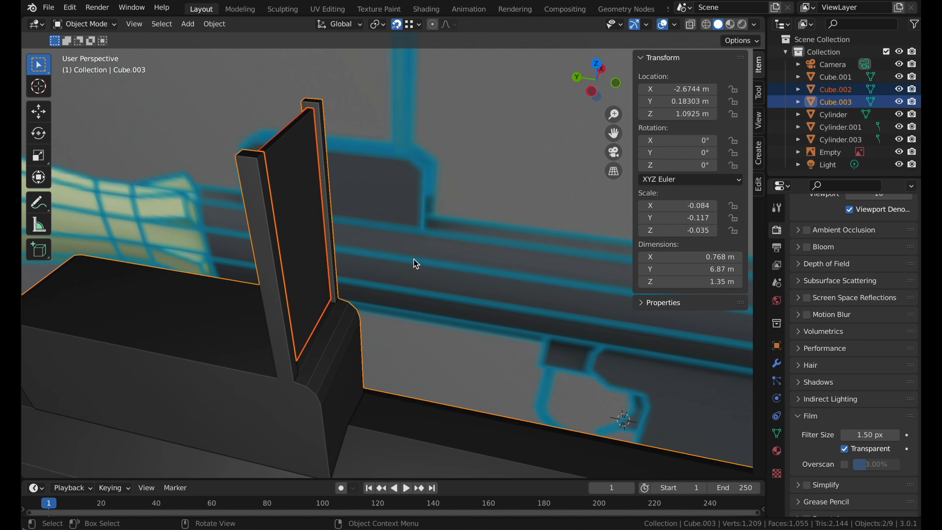
scroll(414, 259, "down", 5)
Select all launcher parts, move them away from the reference image to check them, and undo the move
left_click(357, 308)
middle_click_drag(357, 308, 358, 308)
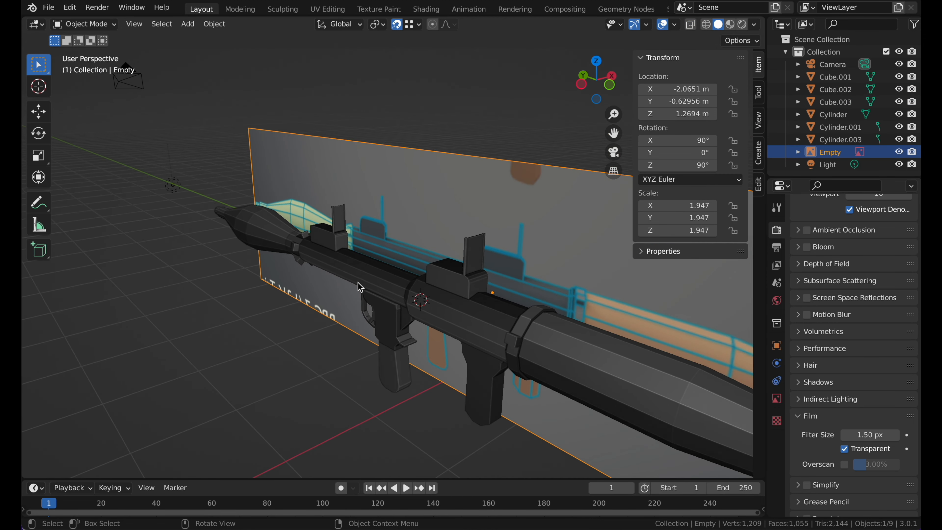
scroll(421, 108, "down", 5)
left_click_drag(315, 308, 579, 193)
key("g")
left_click(333, 216)
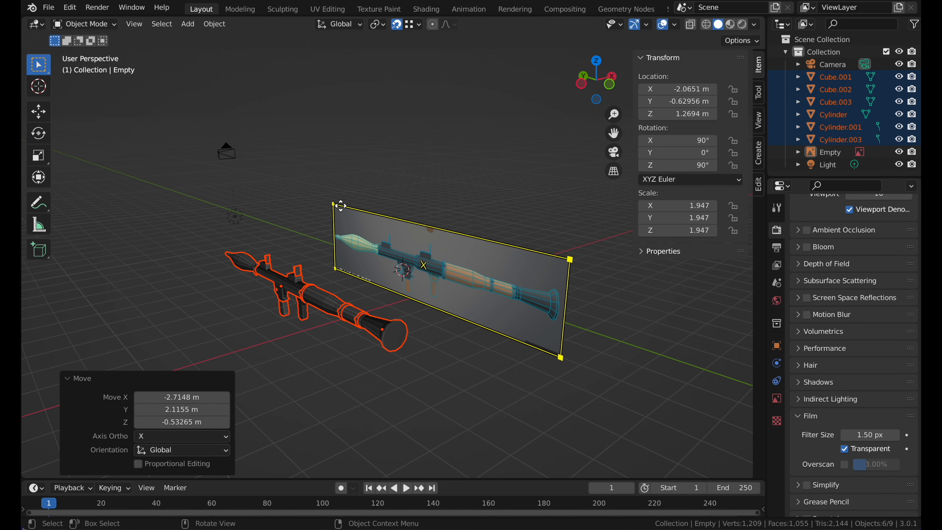
key("ctrl+z")
Move only the joined main body away from the other parts to check it, and undo the move
left_click(445, 286)
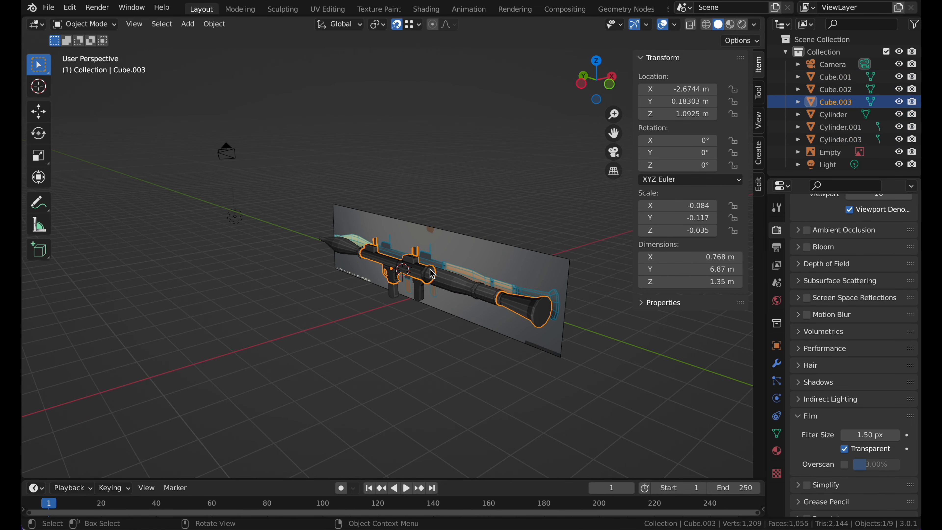
key("g")
left_click(302, 226)
key("ctrl+z")
Select all launcher objects without the reference image and export only the selected objects as Lowpoly_rpg.fbx
left_click(315, 147)
left_click(609, 85)
left_click_drag(347, 199, 381, 294)
middle_click_drag(381, 293, 426, 252)
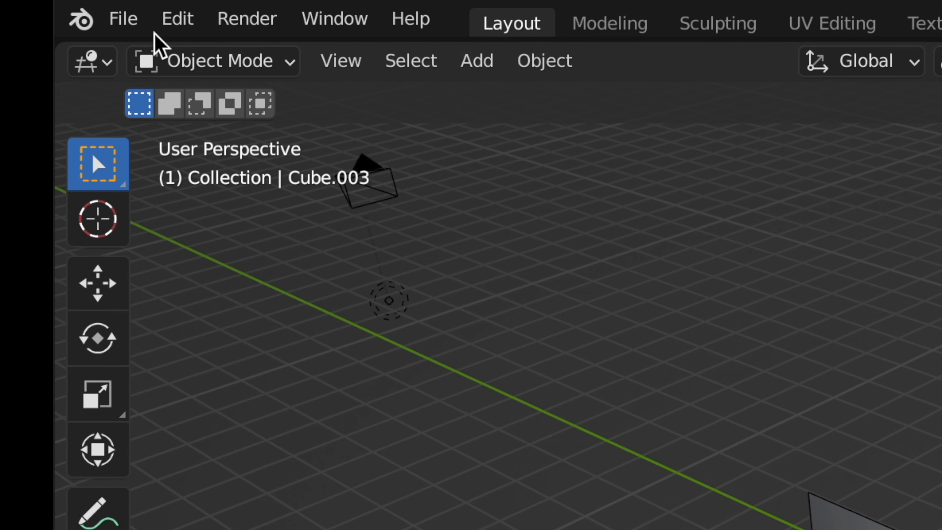
left_click(48, 7)
mouse_move(212, 484)
left_click(379, 412)
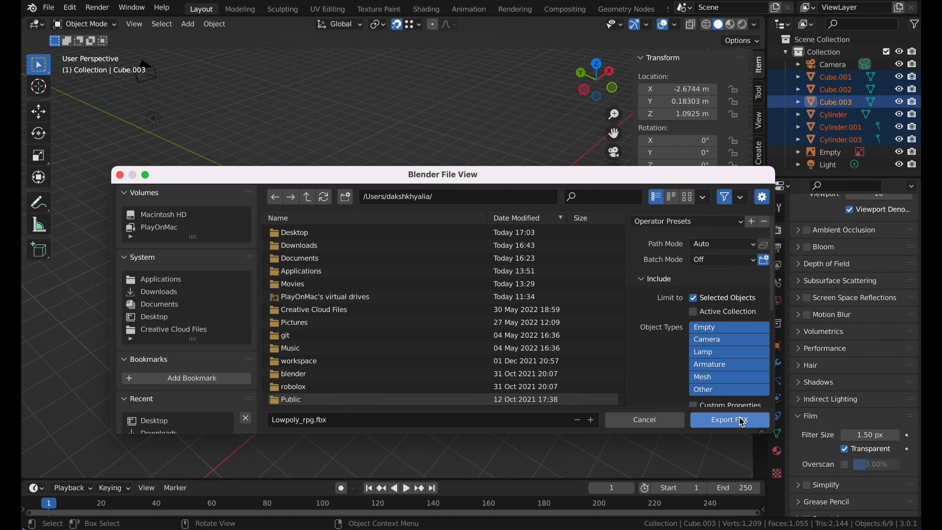
left_click(740, 421)
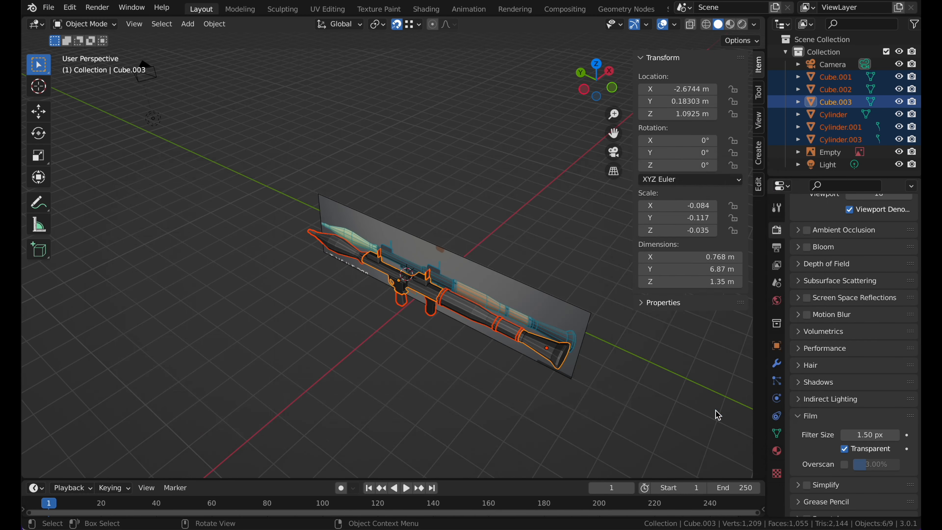
Switch to Roblox Studio and create a new place from the Baseplate template
left_click(518, 238)
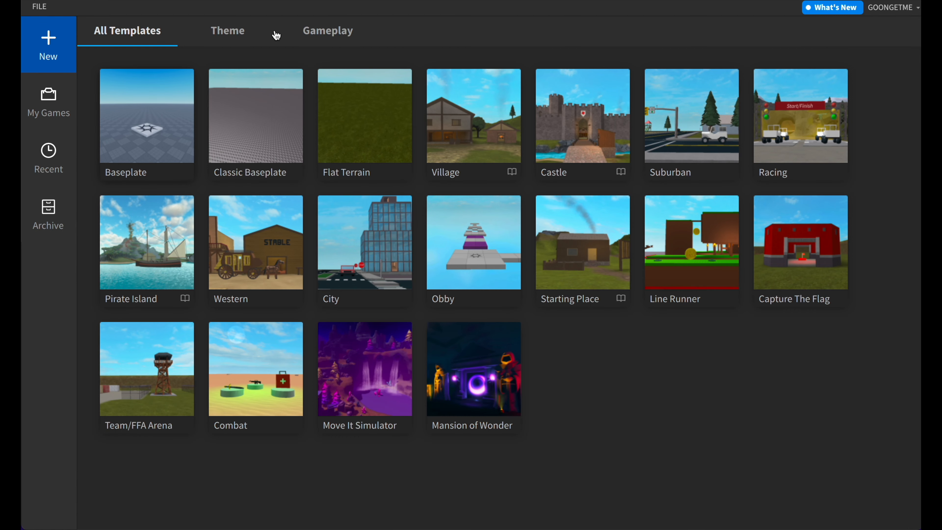
left_click(232, 97)
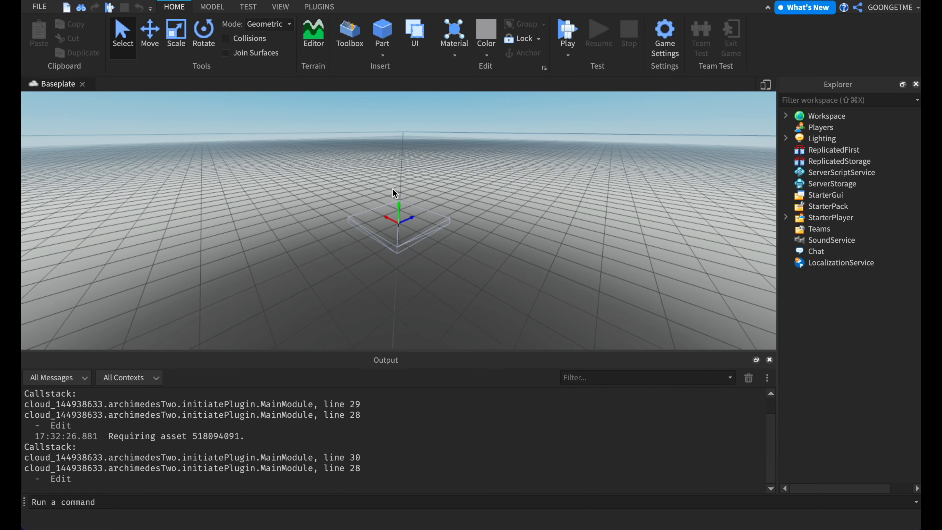
left_click(281, 7)
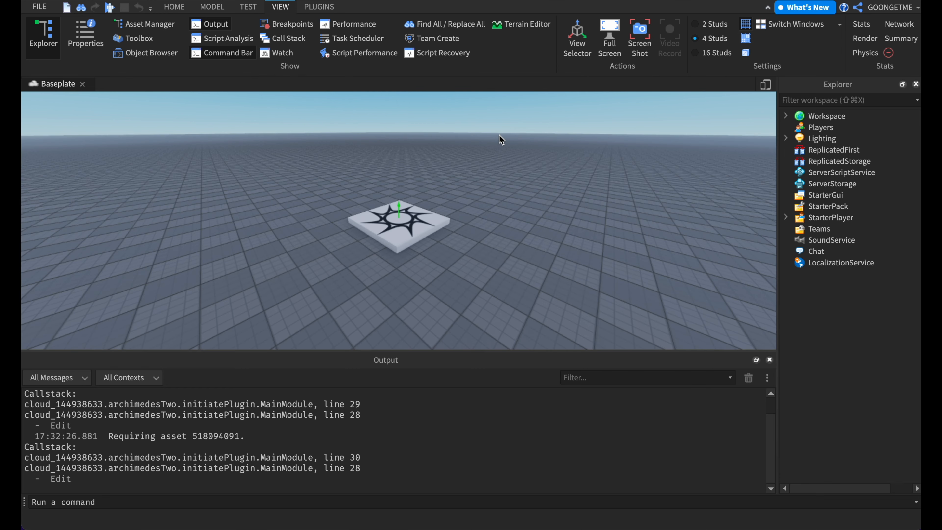
scroll(500, 139, "up", 5)
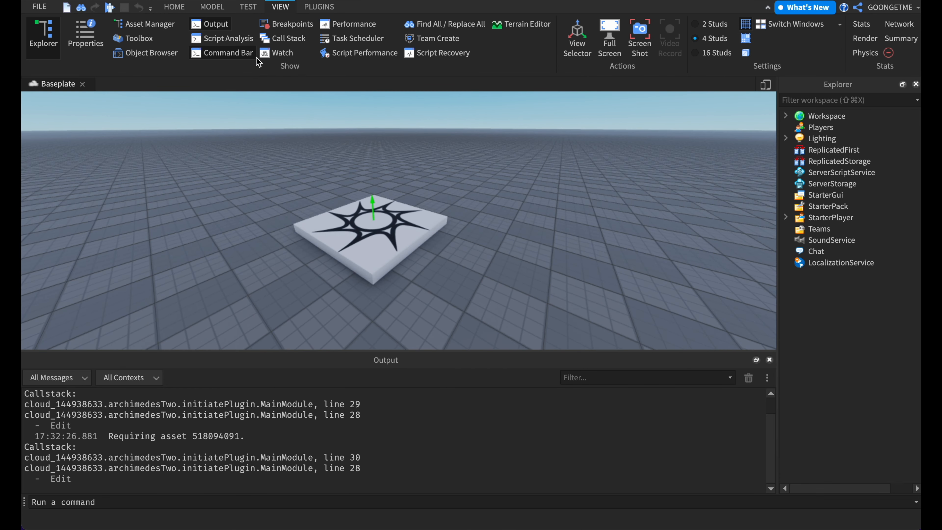
left_click(306, 6)
left_click(276, 8)
left_click(310, 7)
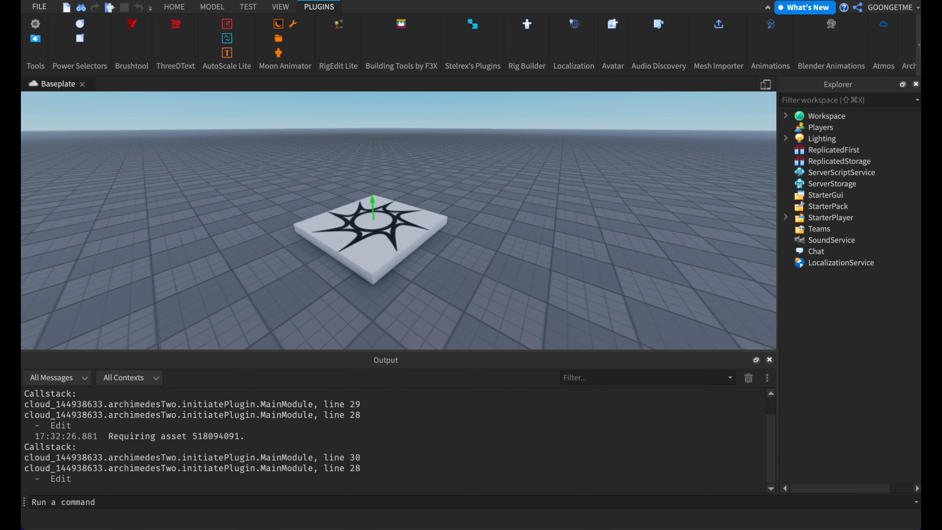
left_click(281, 7)
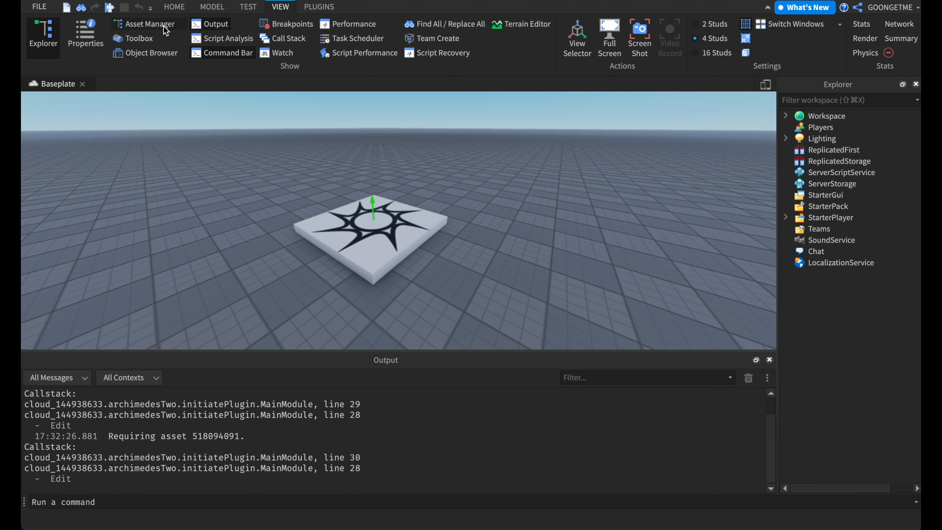
Load Lowpoly_rpg.fbx into the Mesh Importer, searching the files for "Lowpoly" and allowing access to the Desktop folder
left_click(315, 8)
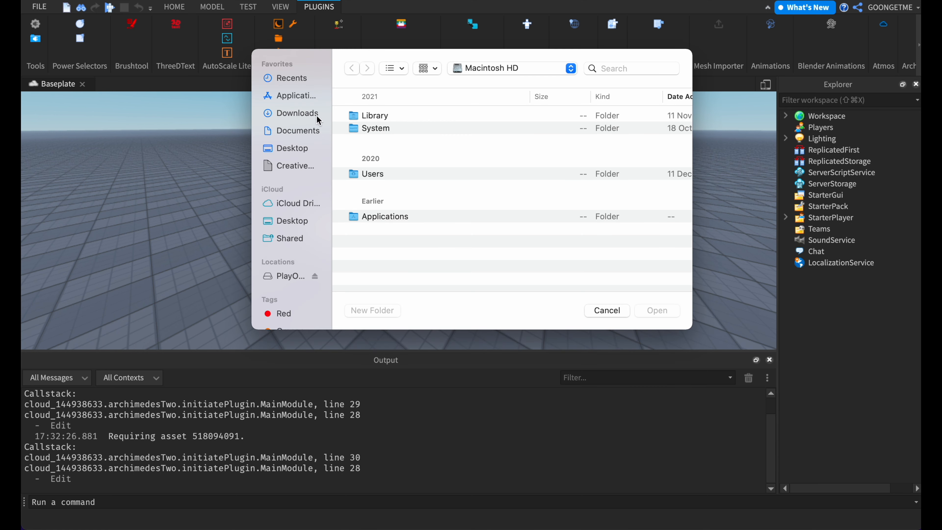
left_click(317, 118)
scroll(418, 167, "down", 2)
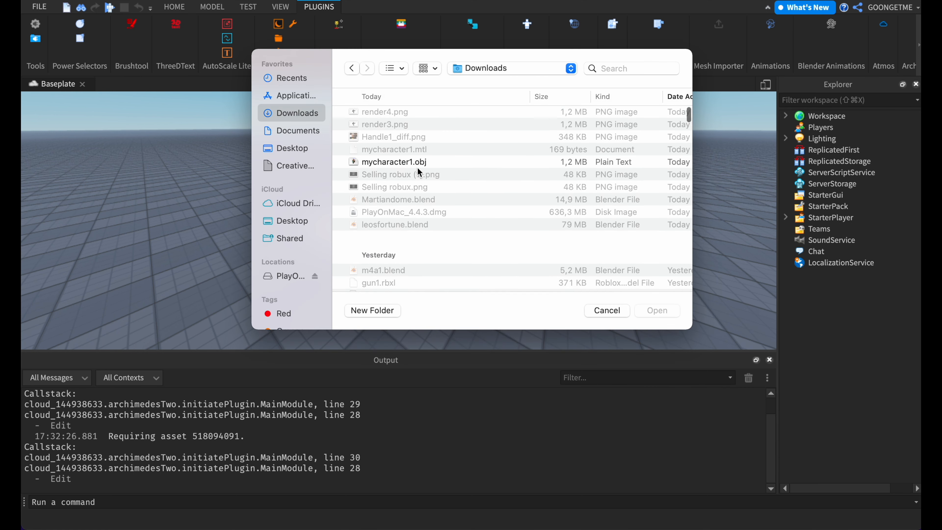
type("L")
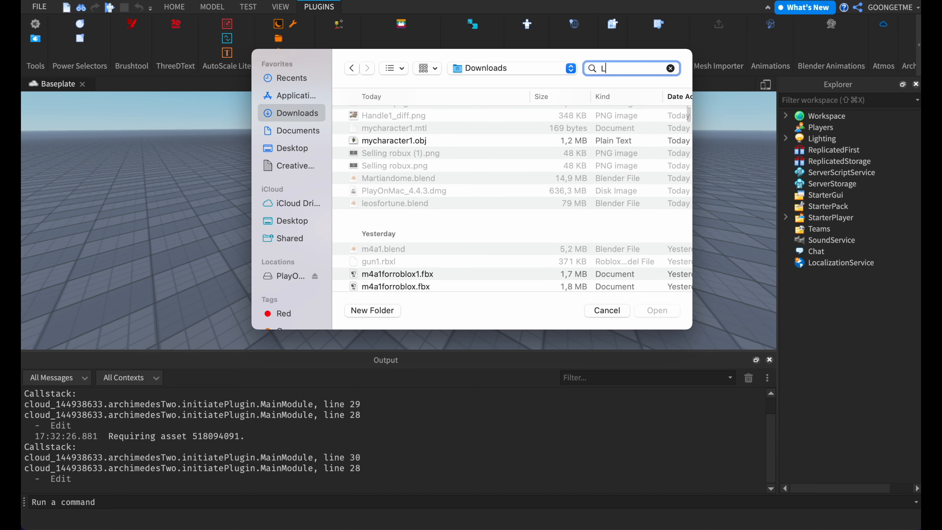
type("owpoly")
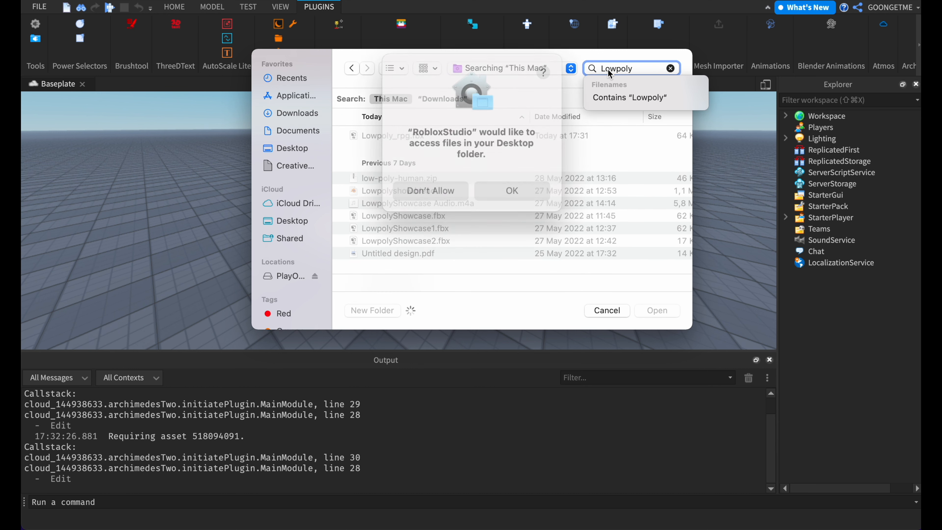
left_click(525, 185)
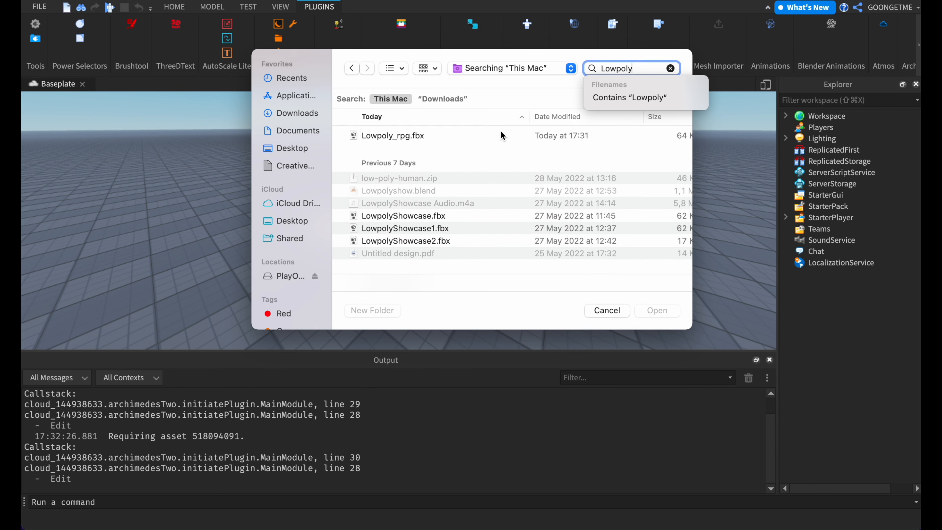
left_click(484, 137)
left_click(658, 313)
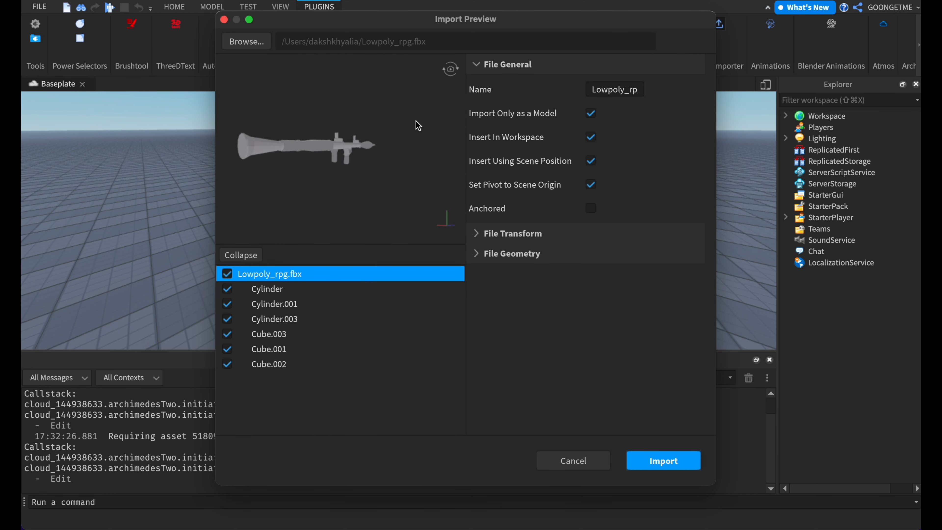
Import the launcher into the workspace with the preview's settings left as they are and dismiss the import message
left_click(689, 461)
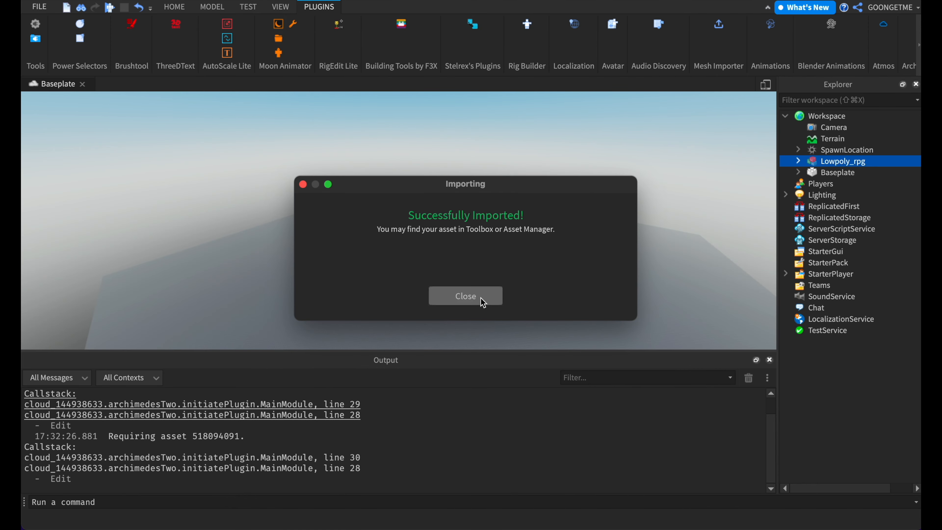
left_click(484, 294)
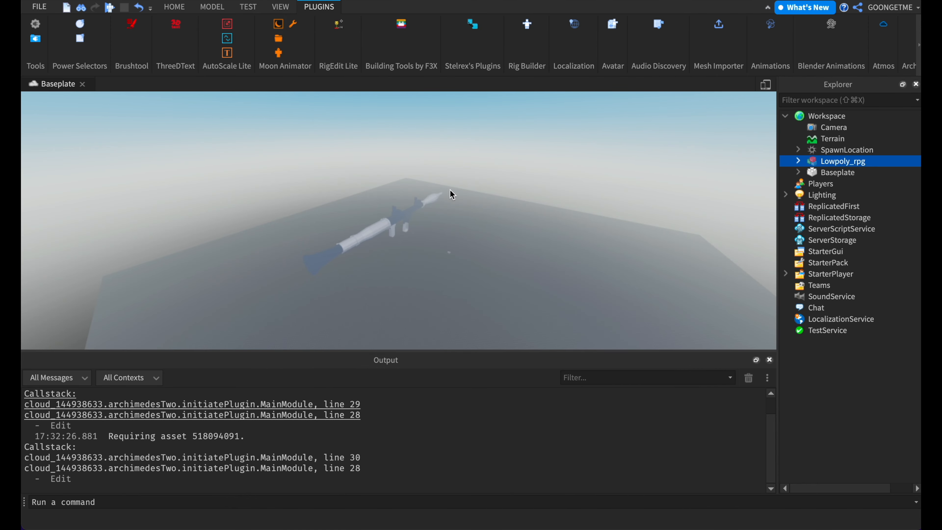
left_click(179, 10)
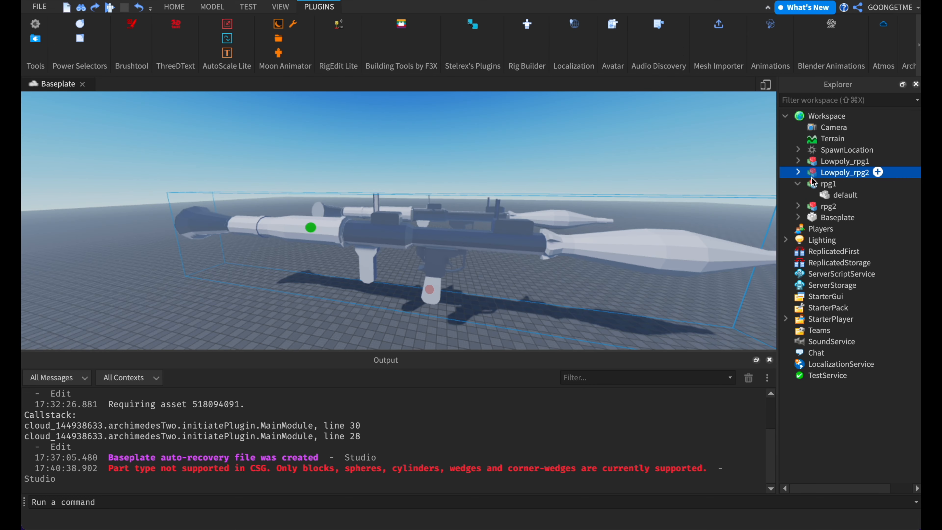
Select all six mesh parts inside Lowpoly_rpg2 and enable DoubleSided in their properties
left_click(798, 172)
left_click(848, 183)
left_click(835, 240, "shift")
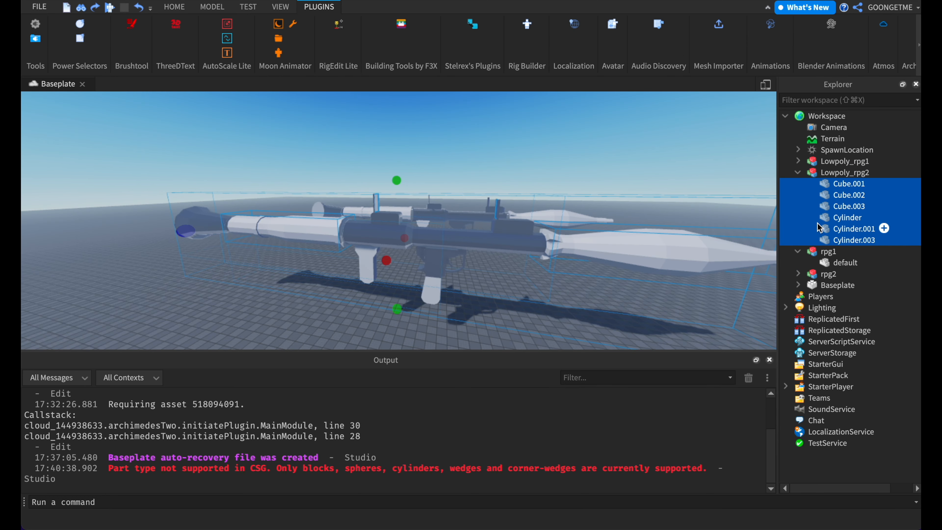
left_click(205, 10)
left_click(280, 6)
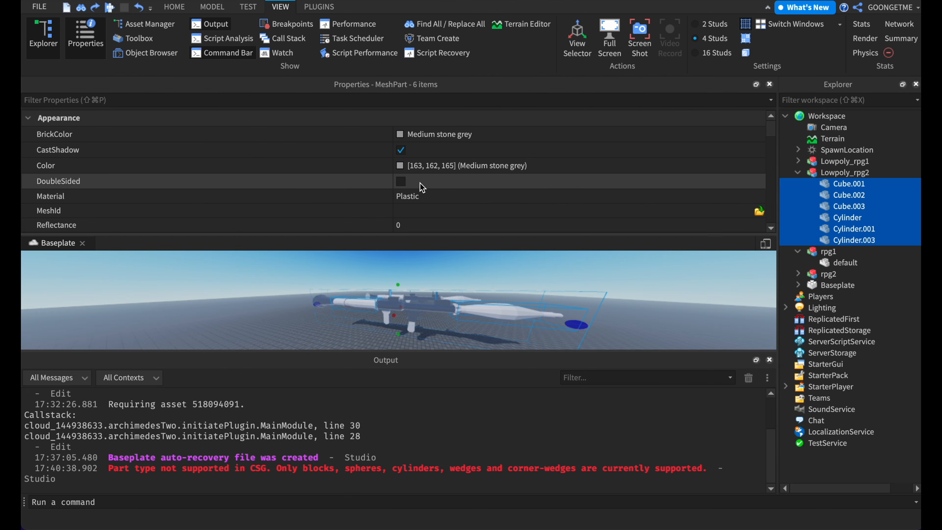
left_click(820, 501)
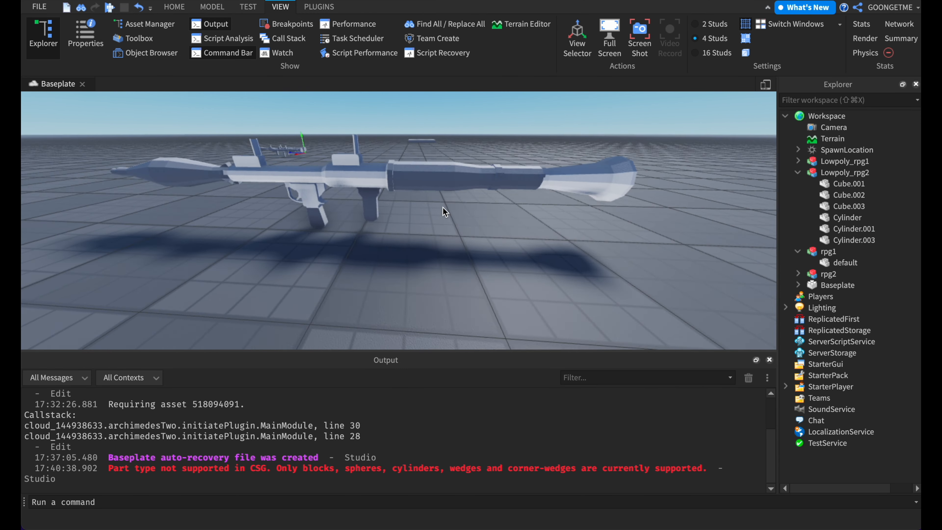
Ungroup the Lowpoly_rpg2 model into its separate mesh parts
scroll(430, 230, "down", 3)
left_click(419, 252)
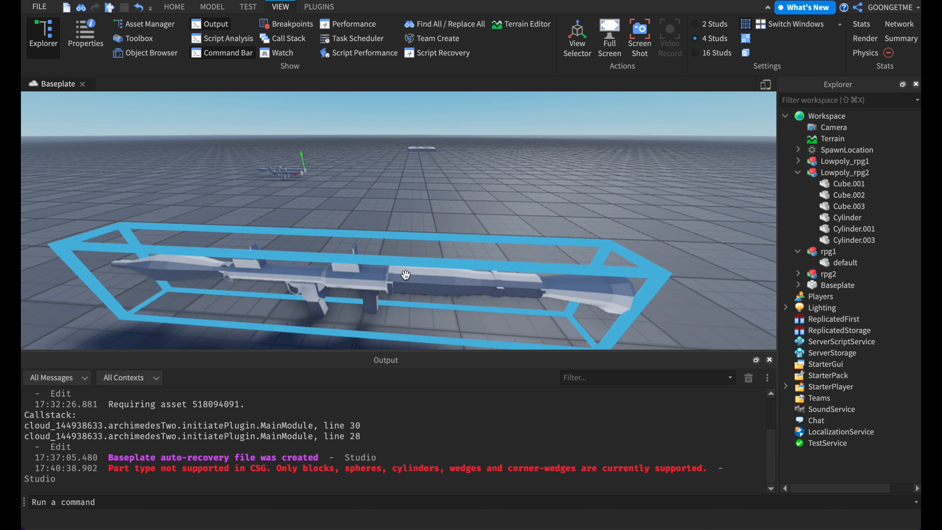
right_click(405, 274)
left_click(442, 101)
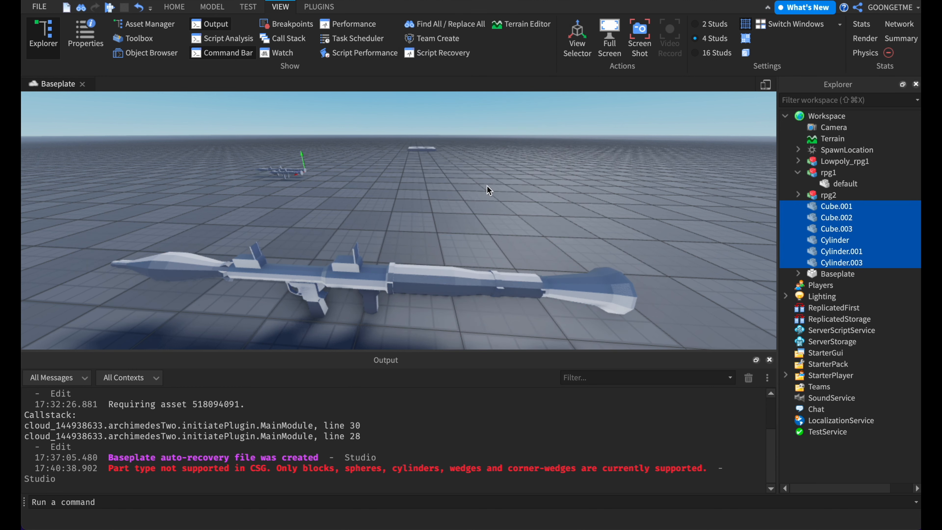
Move the wooden part Cylinder.003 away from the launcher to check that it is separate, and undo the move
left_click(487, 185)
right_click_drag(453, 212, 452, 222)
key("w")
left_click(452, 222)
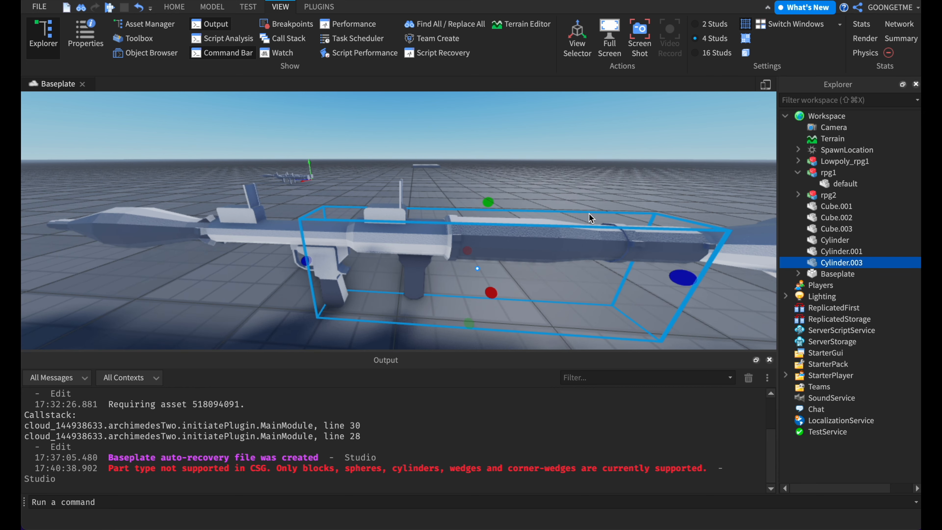
left_click_drag(574, 224, 572, 237)
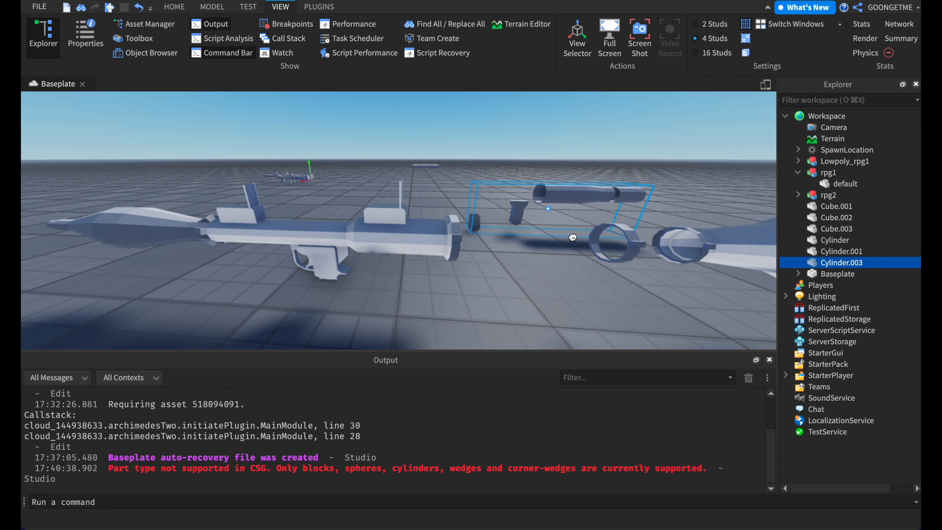
key("super+z")
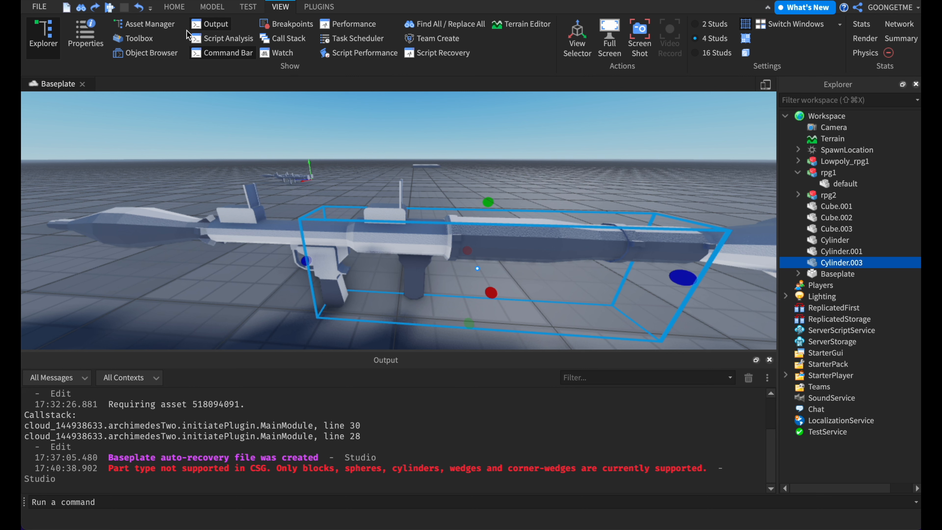
Show the properties docked below the Explorer and set Cylinder.003's BrickColor to Br. yellowish orange
left_click(101, 36)
left_click_drag(370, 94, 830, 422)
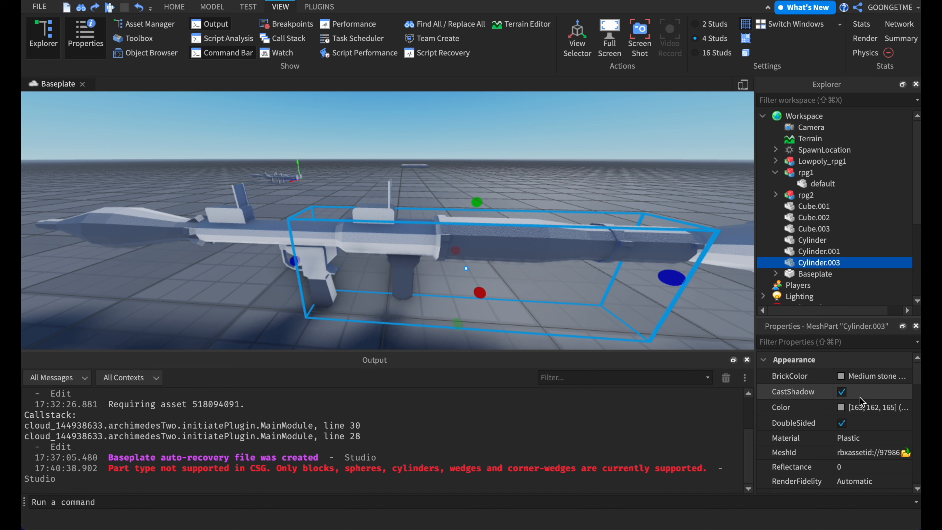
left_click(841, 378)
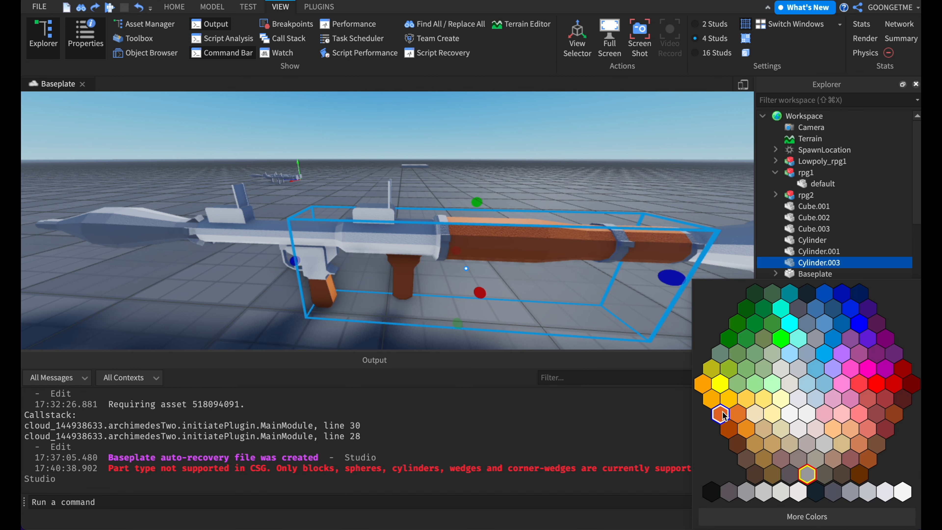
left_click(749, 426)
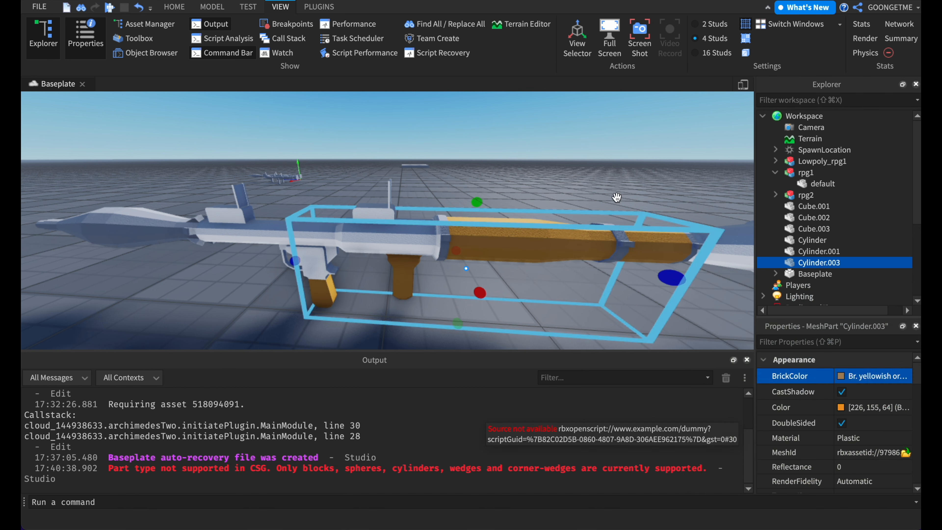
Colour the launcher's main body and rear nozzle, Cube.003, black, and adjust it to a custom dark shade
left_click(601, 171)
key("d")
right_click(600, 170)
left_click(526, 187)
key("d")
left_click_drag(587, 250, 684, 241)
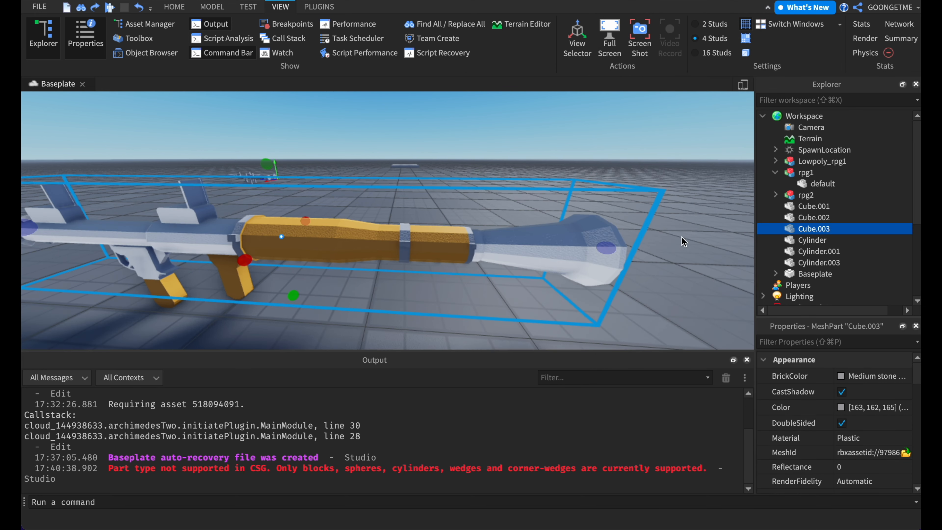
left_click(841, 376)
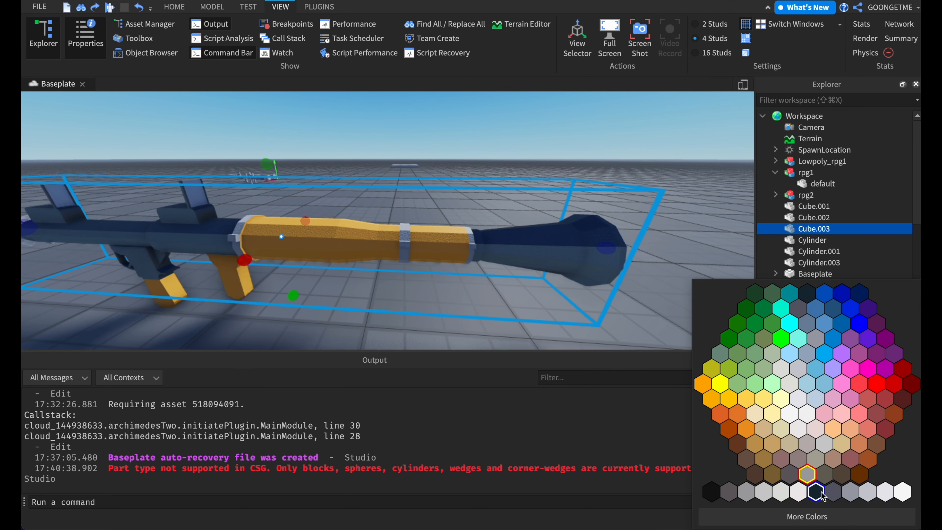
left_click(712, 491)
left_click(841, 406)
mouse_move(636, 353)
left_mouse_down()
mouse_move(627, 352)
mouse_move(646, 351)
left_mouse_up()
left_click(655, 396)
left_click(648, 195)
scroll(648, 194, "down", 3)
key("q")
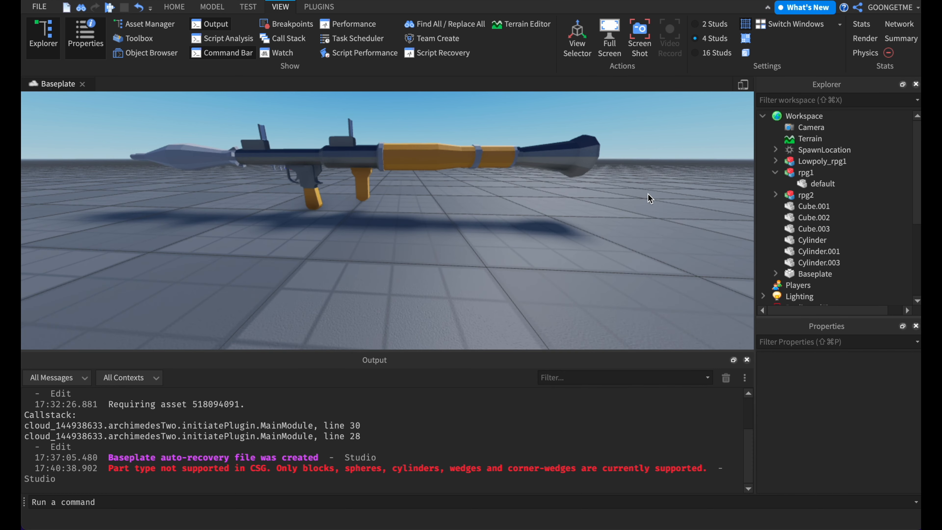
scroll(647, 194, "up", 5)
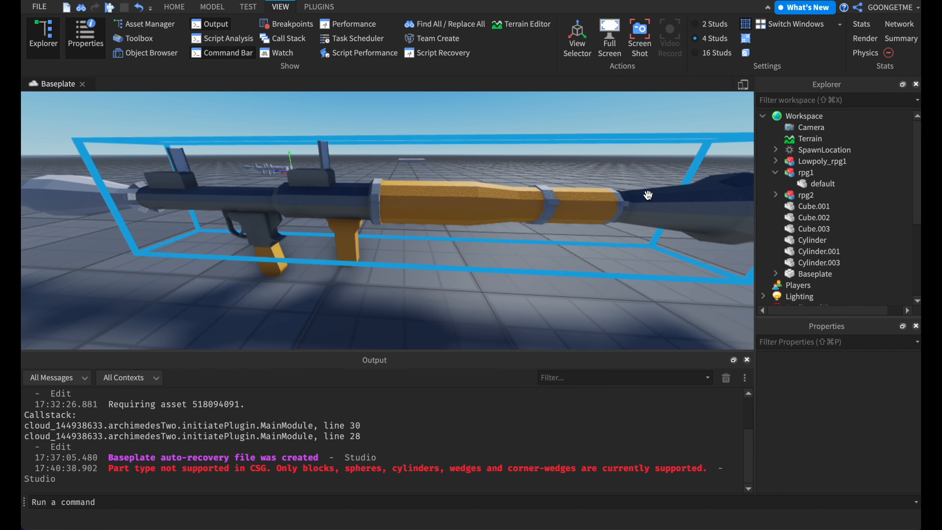
Recolour the ring bands, Cylinder.001, dark grey, trying Dark stone grey and other grey BrickColors
left_click(818, 251)
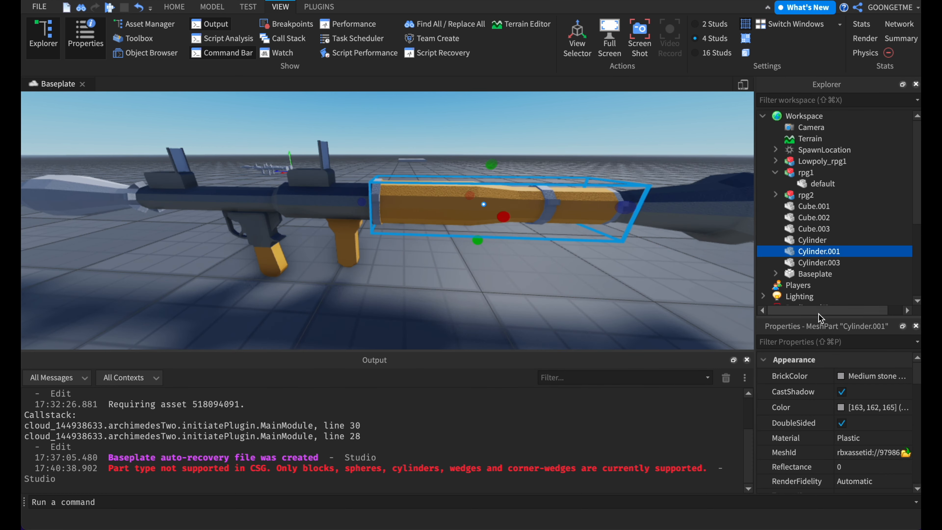
left_click(849, 375)
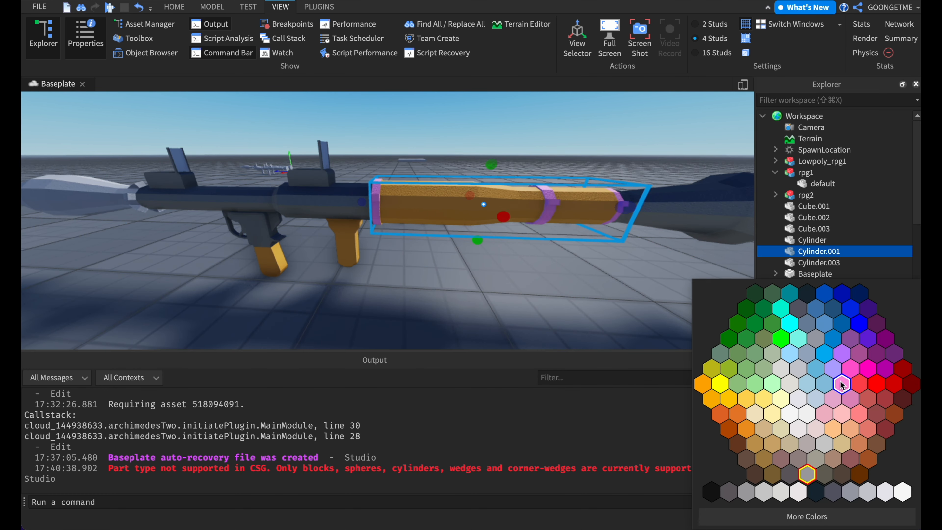
left_click(814, 461)
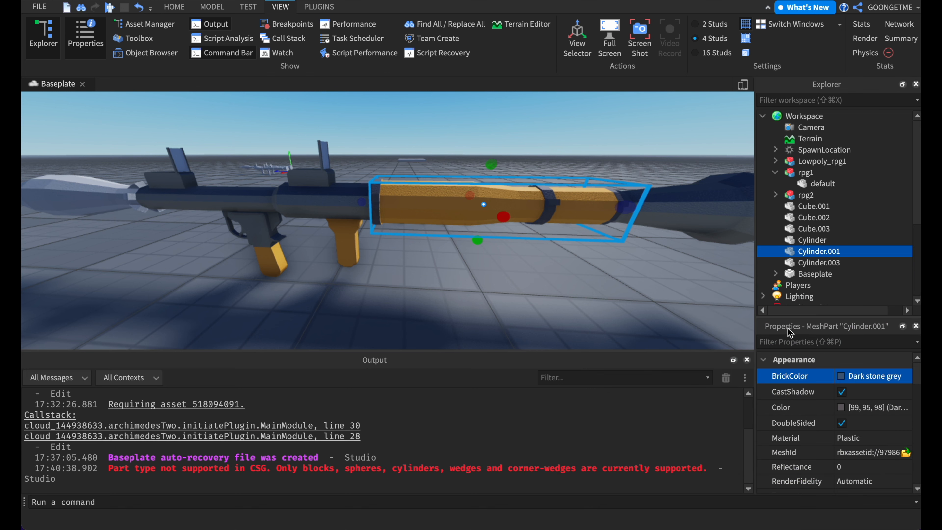
left_click(838, 381)
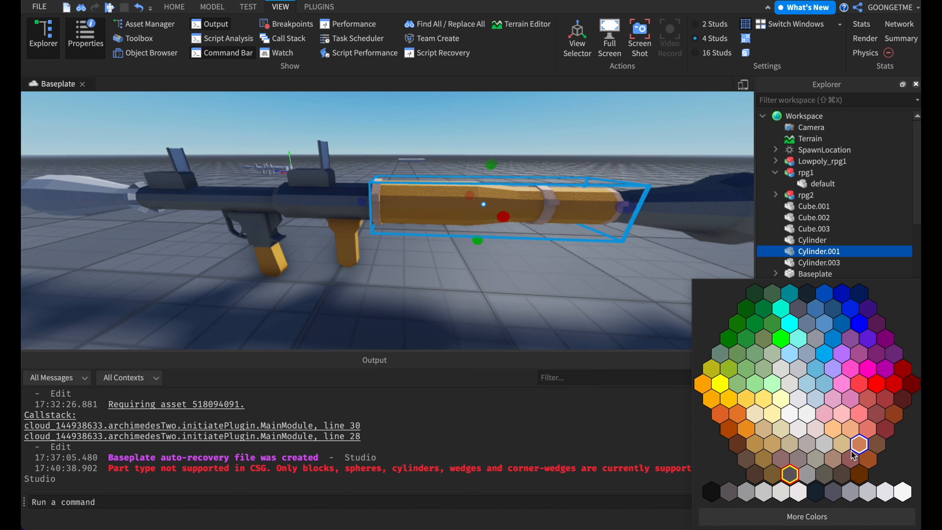
left_click(850, 499)
left_click(837, 377)
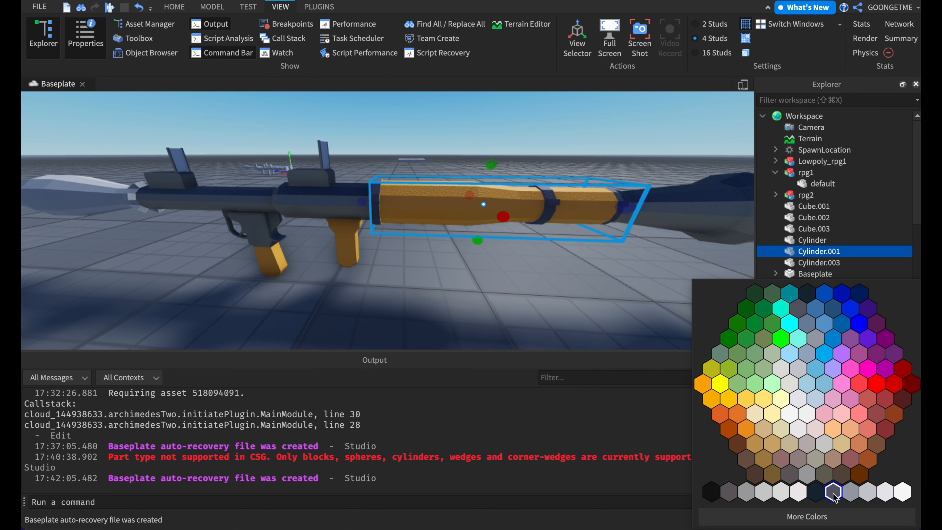
left_click(403, 199)
Set the BrickColor of the rocket warhead at the launcher's front, Cylinder, to Daisy orange
right_click_drag(403, 199, 408, 198)
key("a")
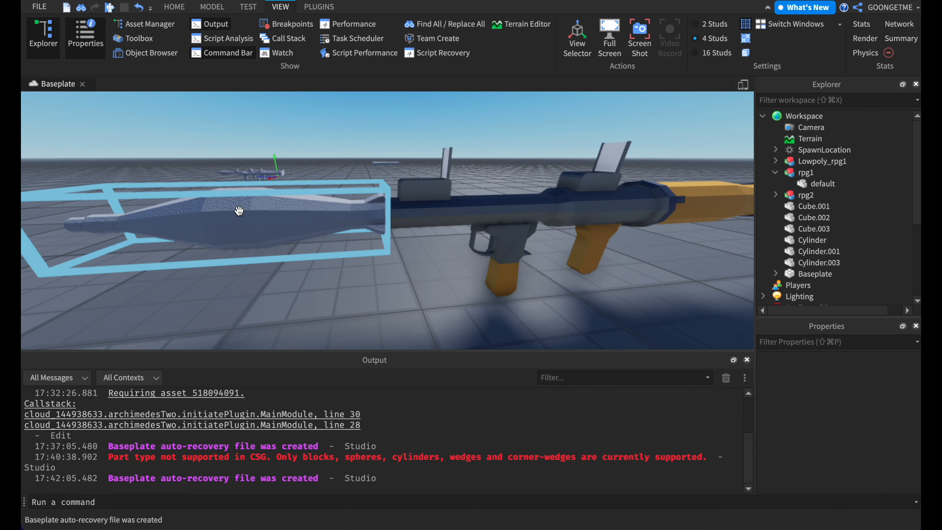
left_click(248, 217)
left_click(841, 375)
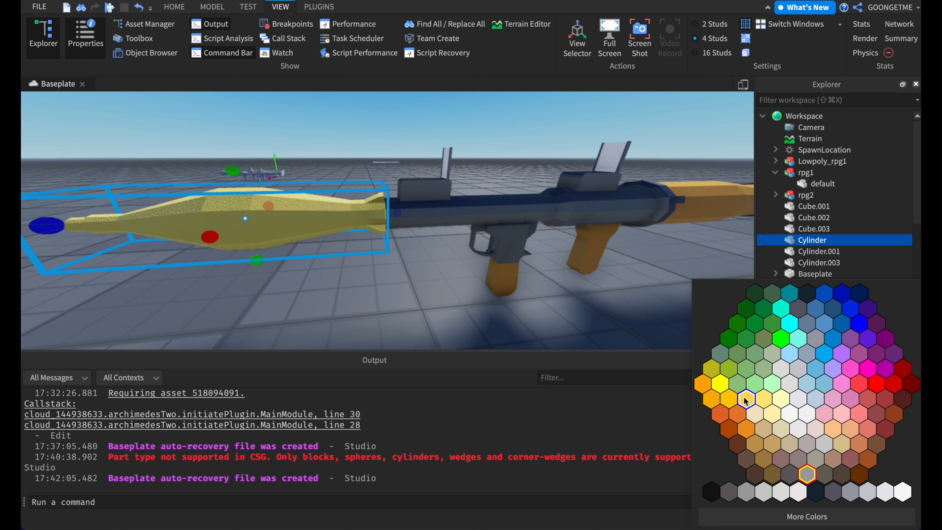
left_click(743, 395)
left_click(585, 272)
right_click_drag(584, 271, 582, 272)
key("d")
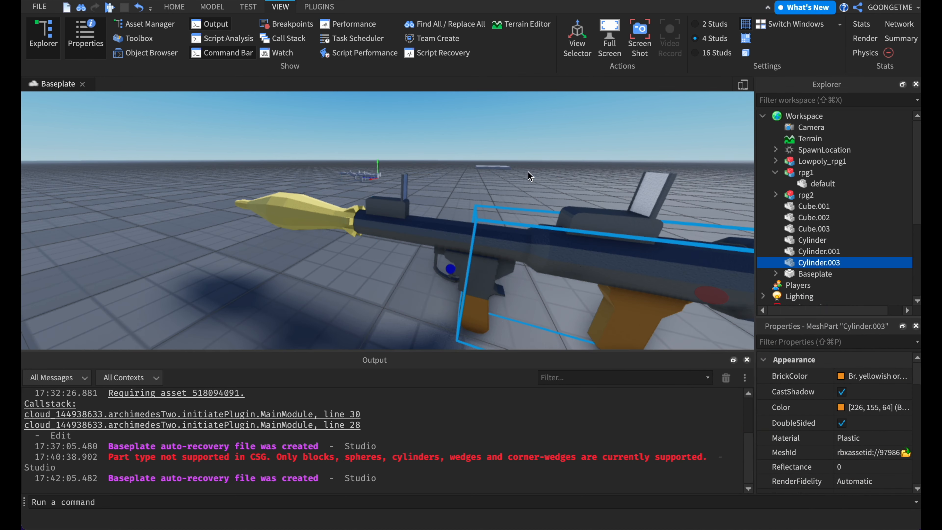
Move the launcher's main body, Cube.003, away from the sight panes to check that they are separate, and undo the move
left_click(528, 171)
key("w")
key("e")
right_click_drag(527, 171, 527, 174)
key("d")
key("q")
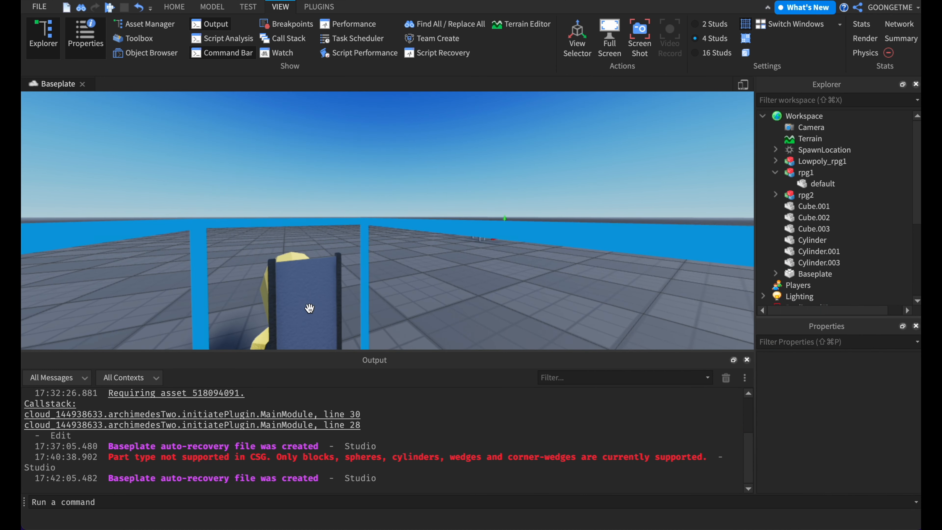
left_click(308, 309)
left_click_drag(308, 309, 360, 259)
left_click(316, 294)
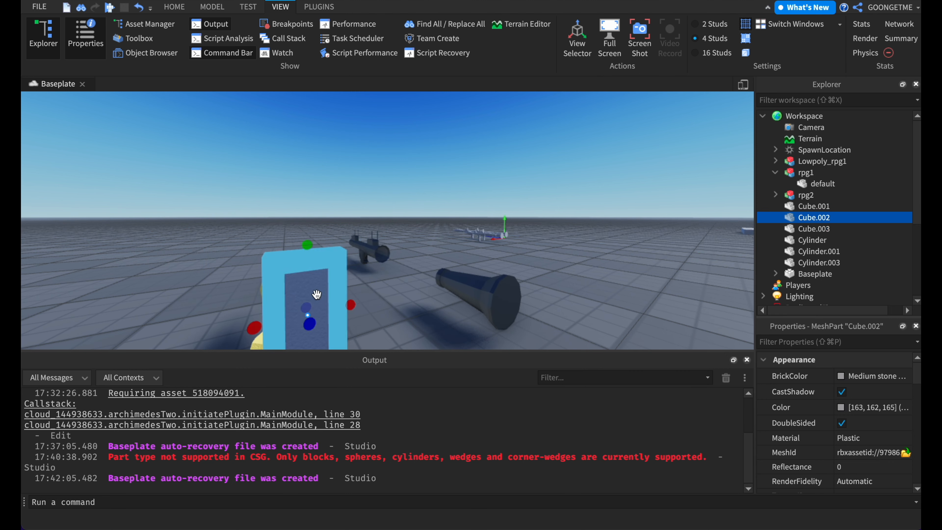
key("super+z")
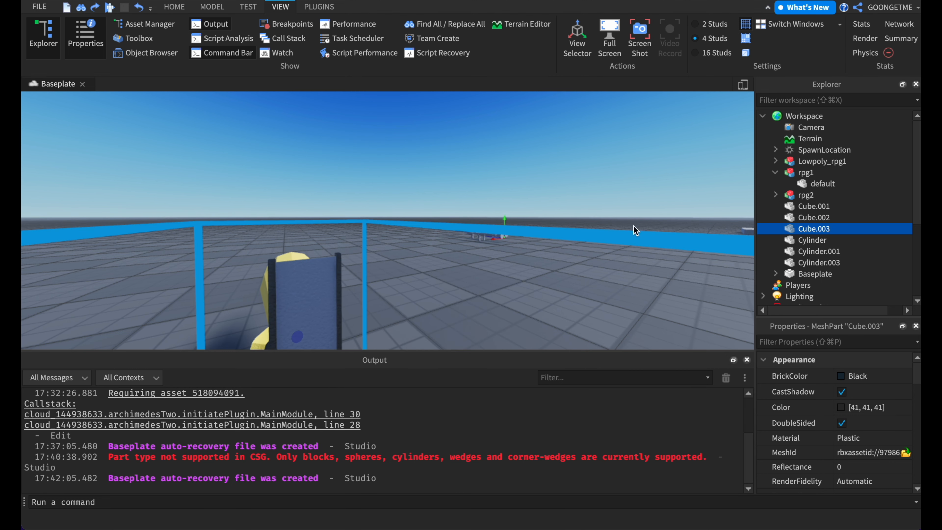
left_click(625, 207)
scroll(625, 206, "down", 3)
Set the material of both sight panes, Cube.001 and Cube.002, to Glass
left_click(815, 227)
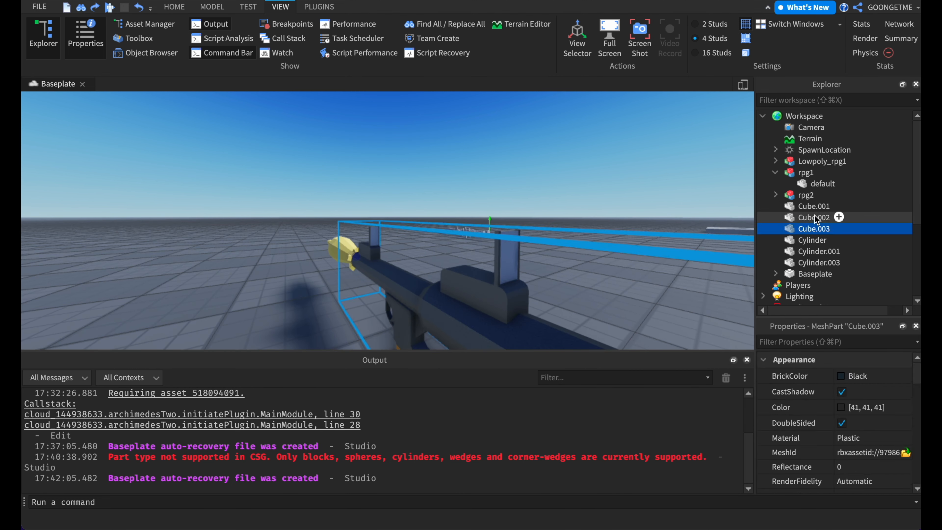
left_click(814, 217)
left_click(814, 208, "shift")
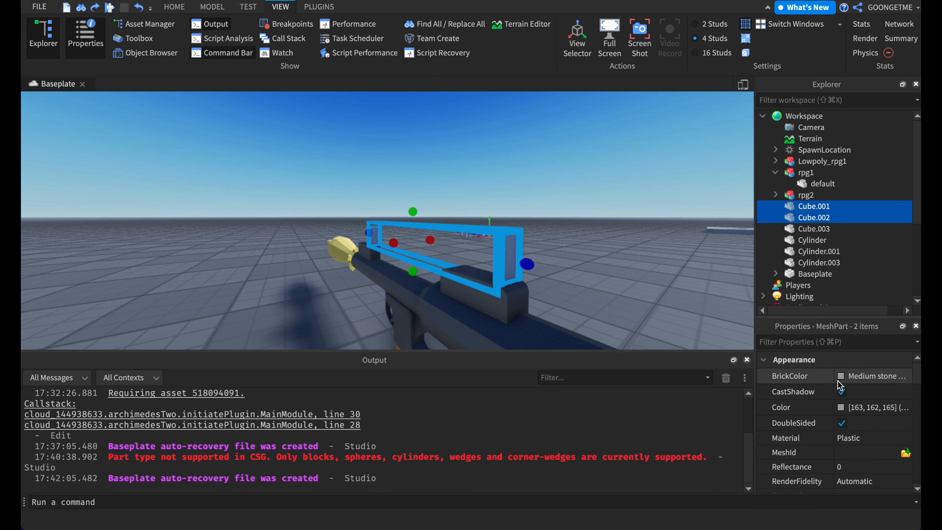
left_click(856, 440)
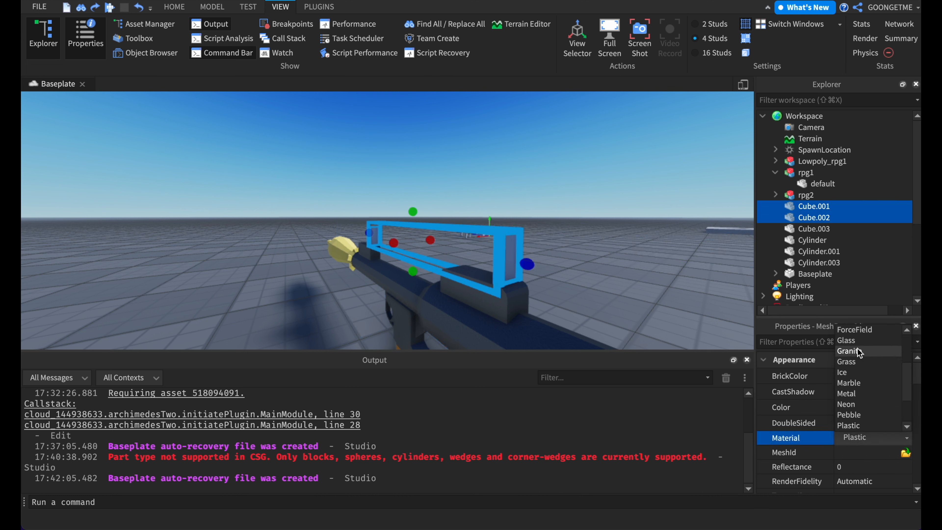
left_click(853, 341)
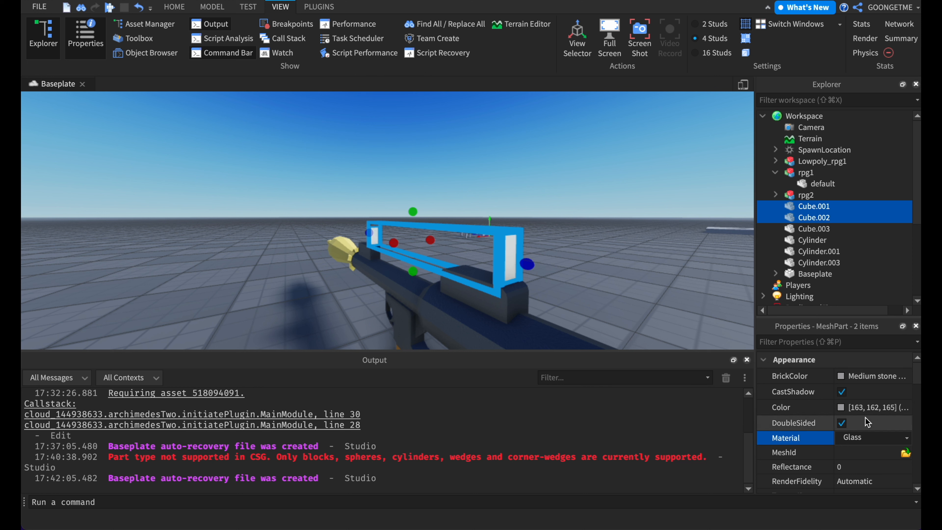
Set the transparency of the sight panes Cube.001 and Cube.002 to 0.5
left_click(823, 240)
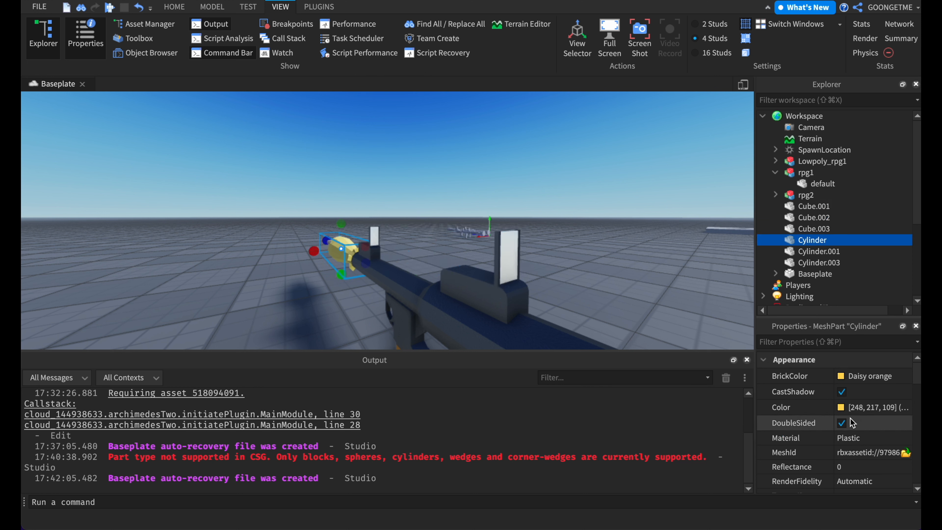
left_click(818, 220)
left_click(815, 207, "shift")
scroll(853, 427, "down", 1)
left_click(895, 474)
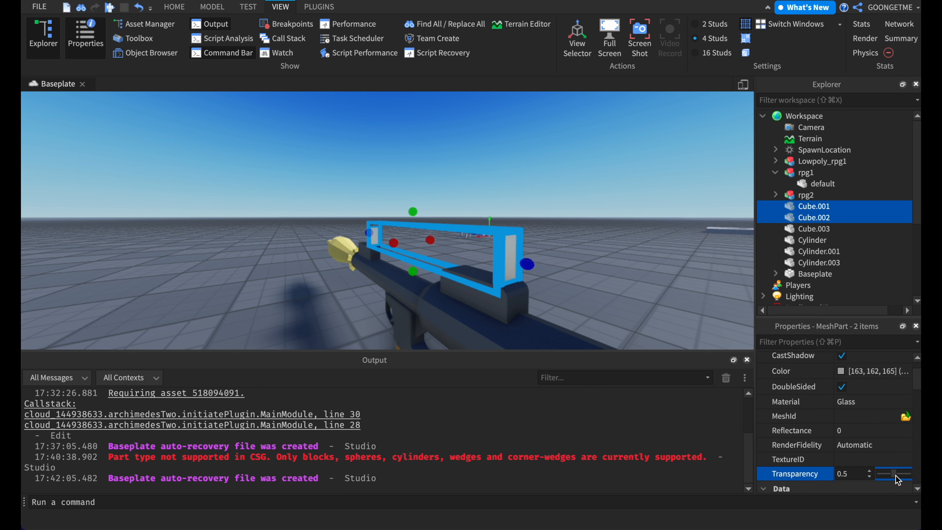
Group all the separate coloured launcher parts, the Cube and Cylinder meshes, into a single model
left_click(573, 274)
key("d")
right_click_drag(571, 268, 572, 270)
key("w")
key("s")
key("a")
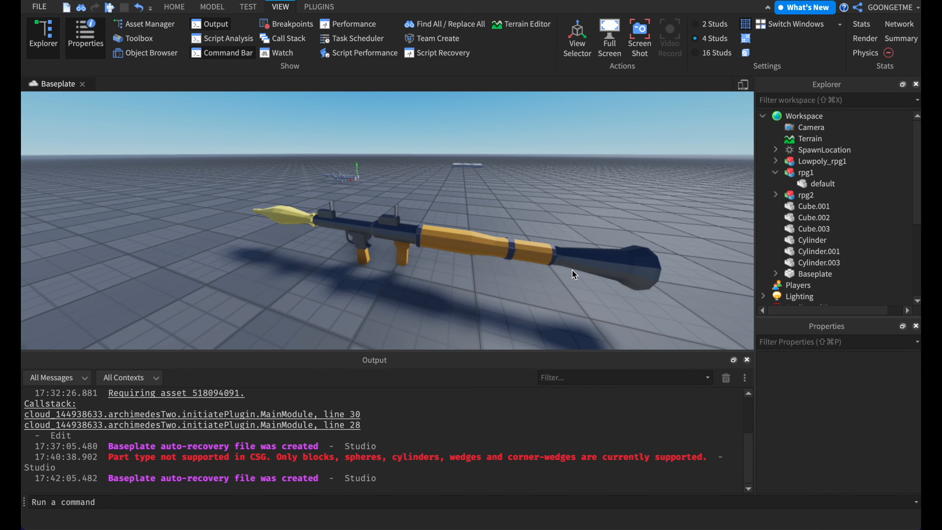
left_click_drag(387, 223, 668, 242)
key("super+g")
left_click(601, 244)
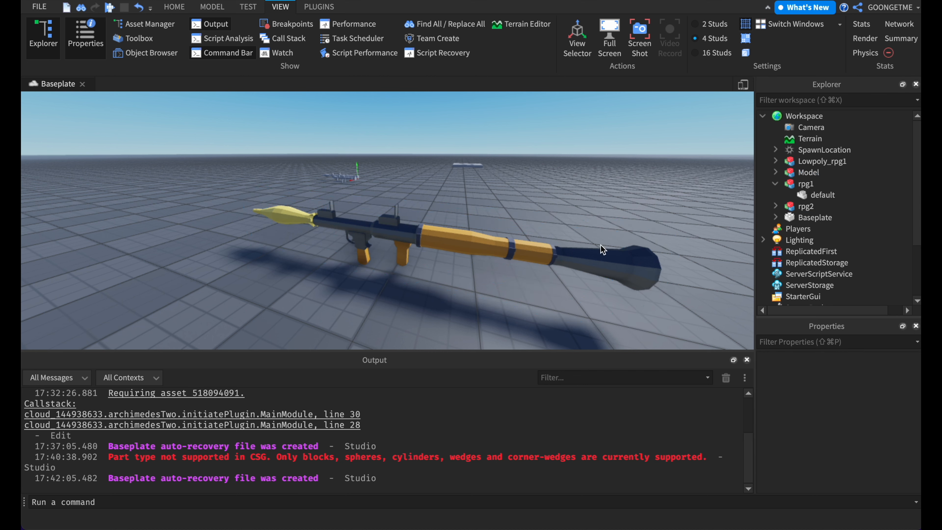
key("d")
key("e")
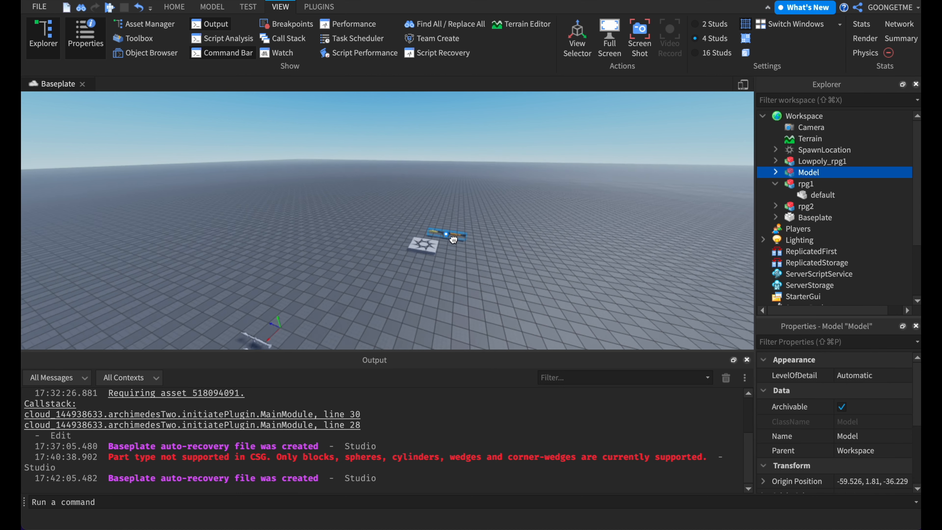